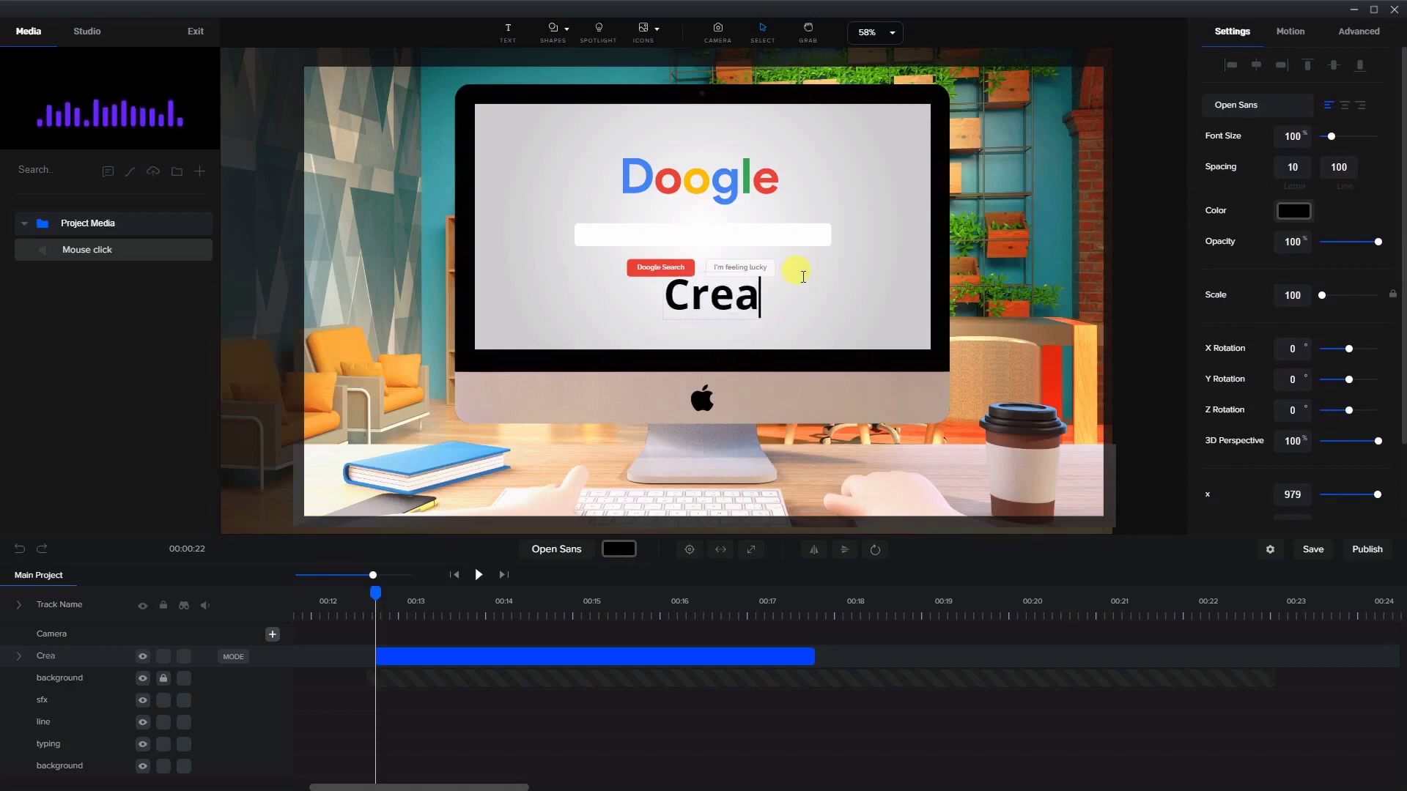
# - Complete the text as "Creaet", then move it into the white search box and scale it down to 49
pyautogui.write('et')
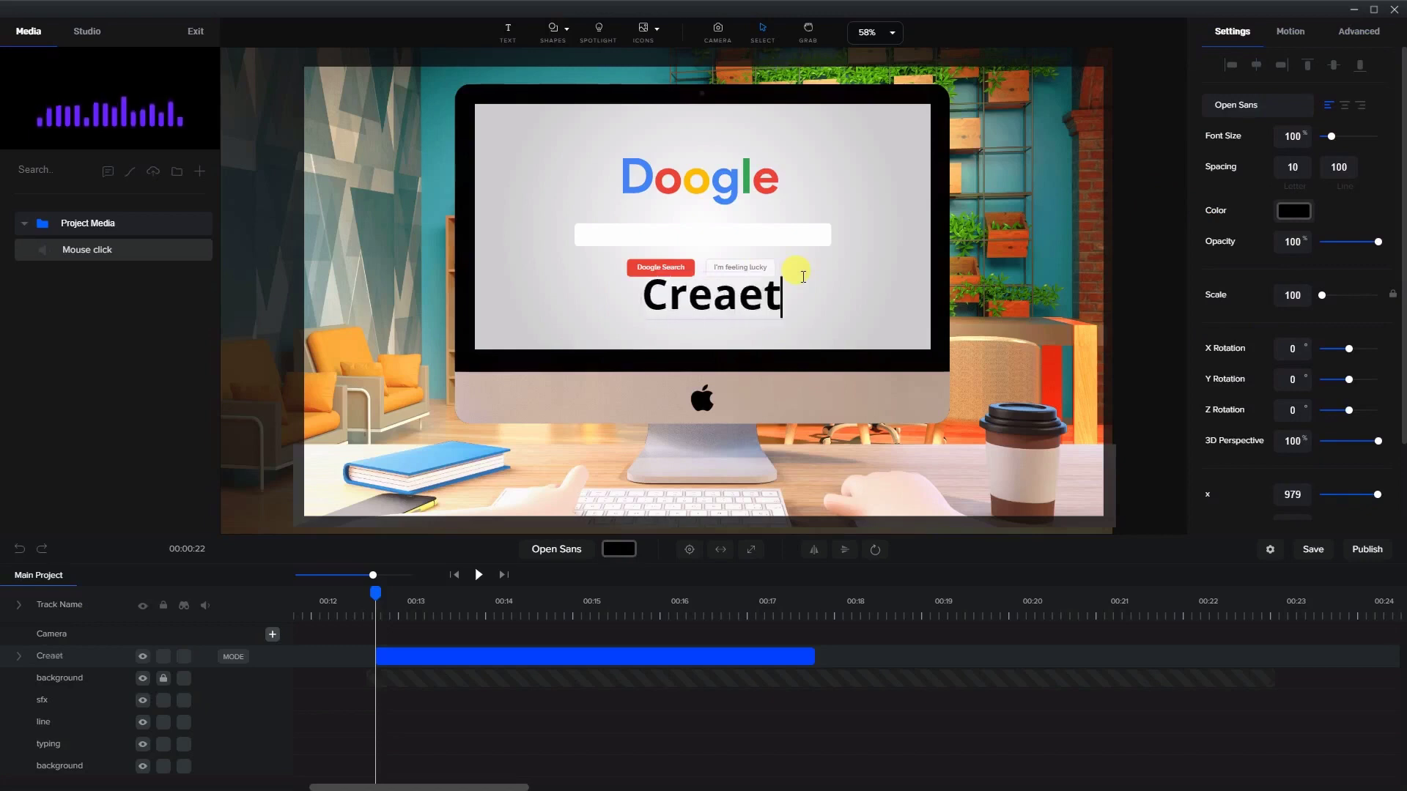
pyautogui.click(754, 291)
pyautogui.moveTo(771, 302); pyautogui.dragTo(724, 270)
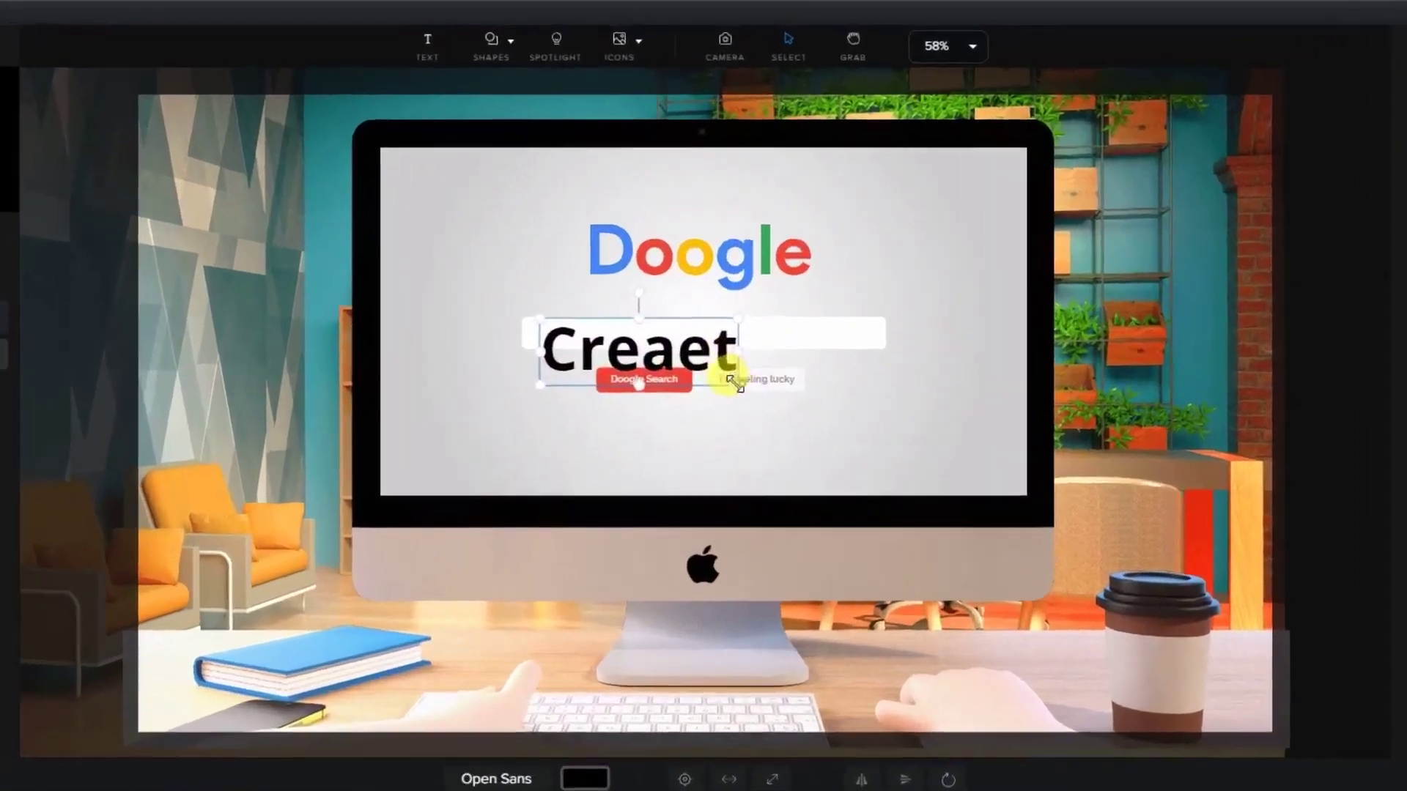
pyautogui.moveTo(735, 384); pyautogui.dragTo(632, 355)
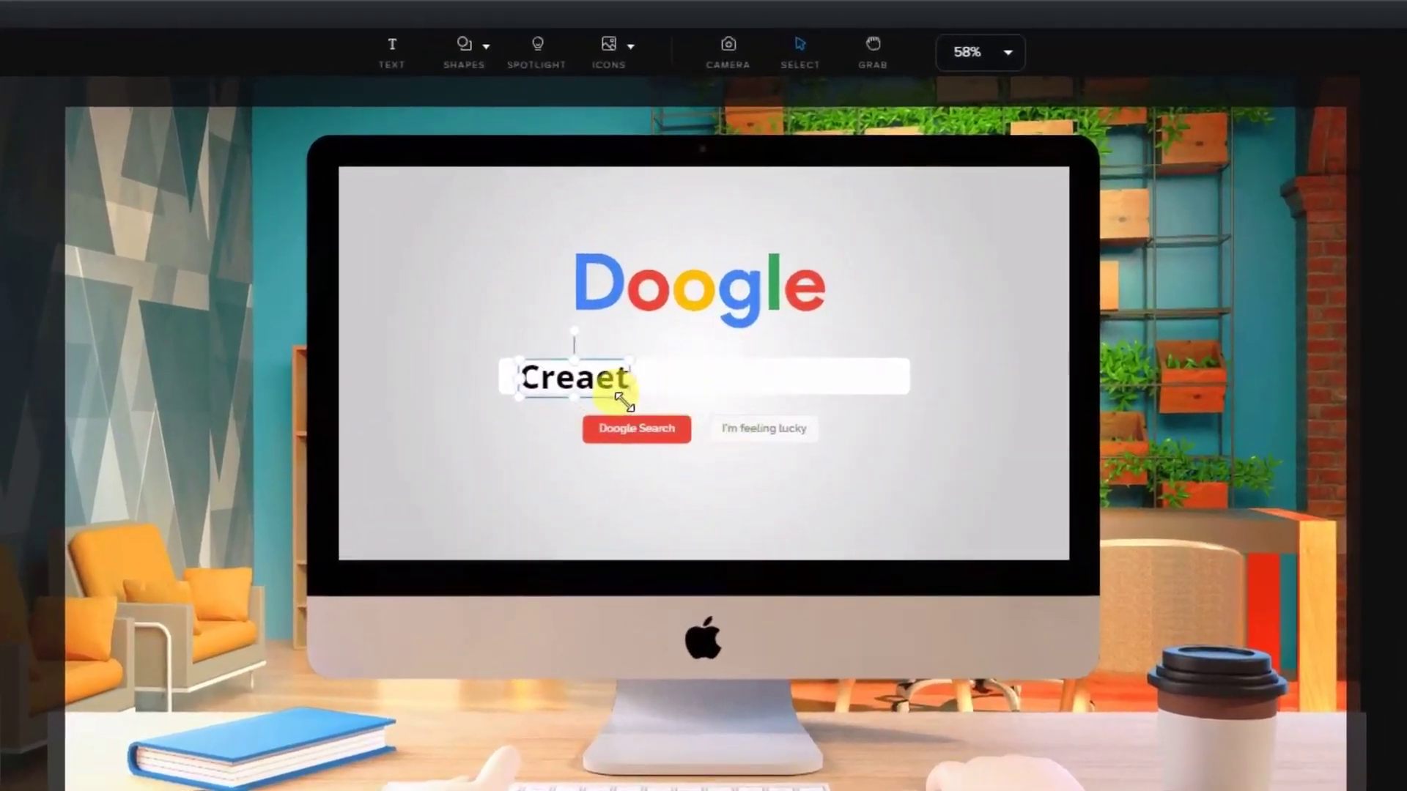
pyautogui.click(916, 406)
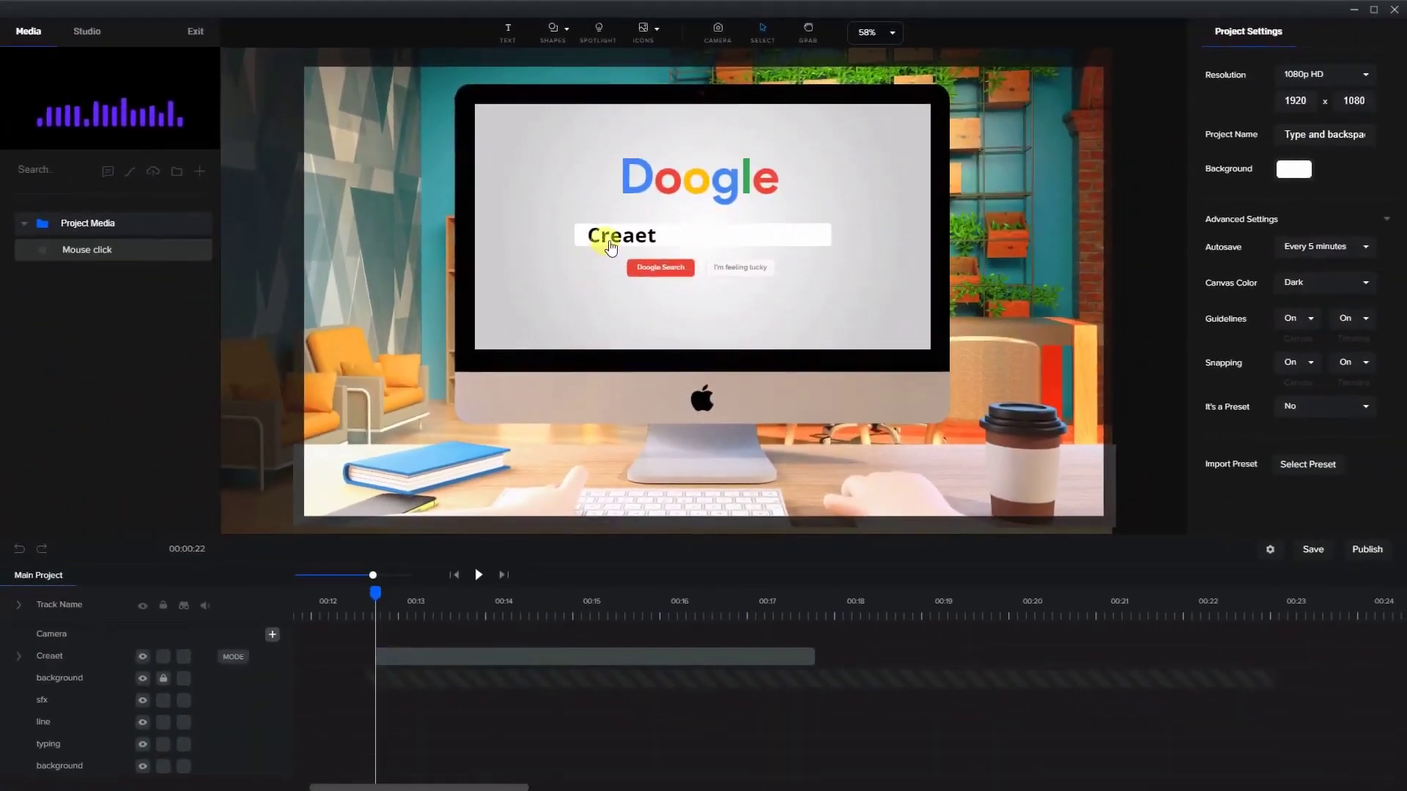
# - Expand the Creaet text track and view the effects available for its text
pyautogui.click(611, 250)
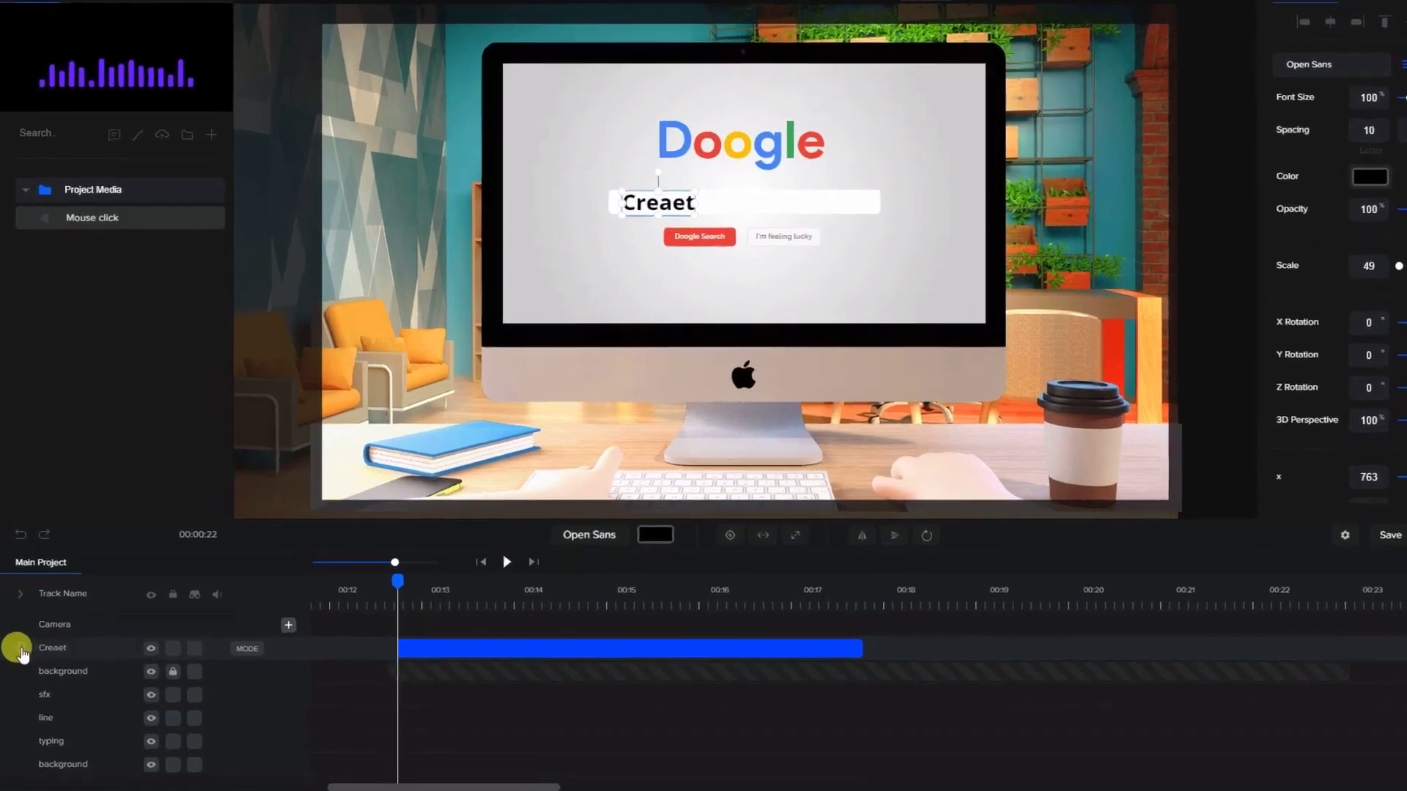
pyautogui.click(21, 656)
pyautogui.click(436, 647)
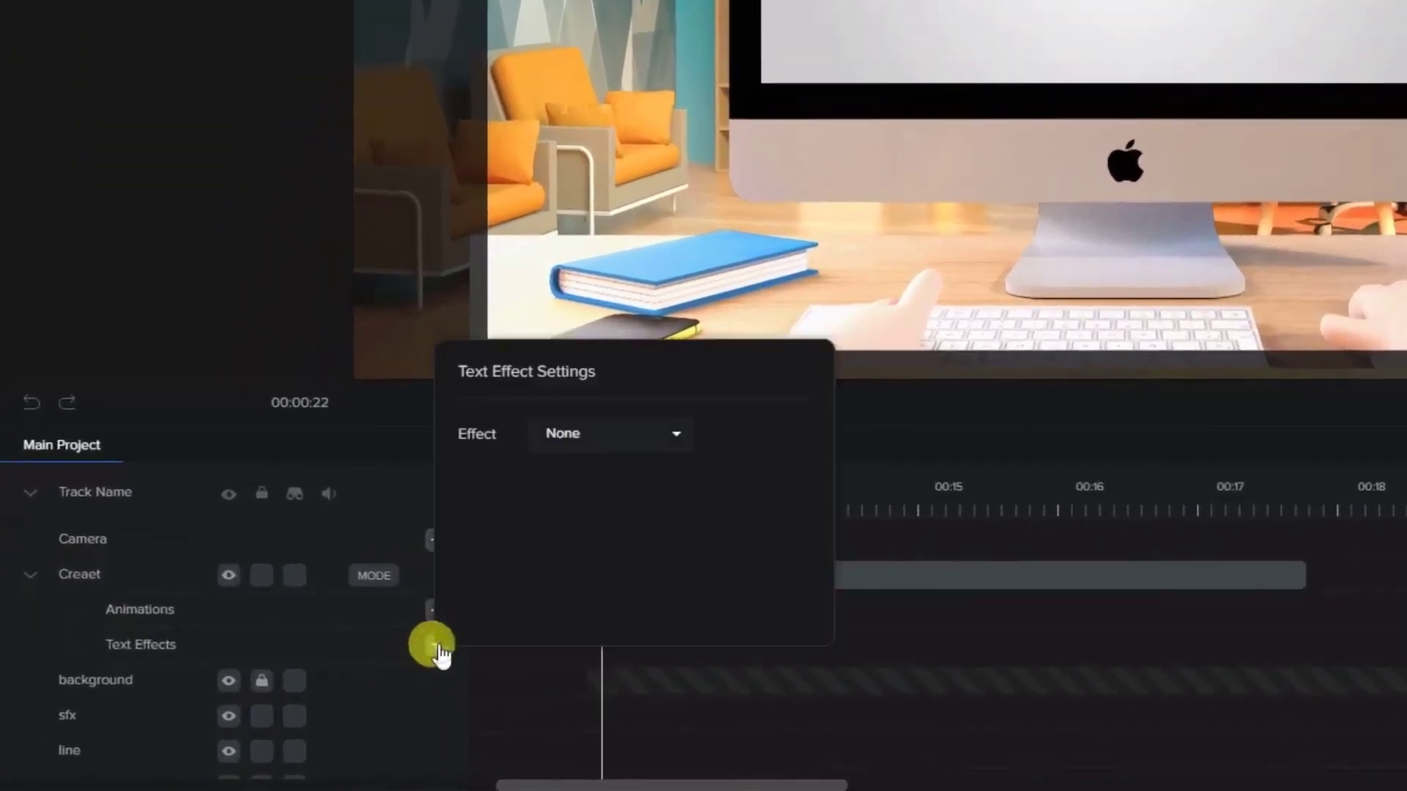
pyautogui.click(623, 440)
pyautogui.click(746, 475)
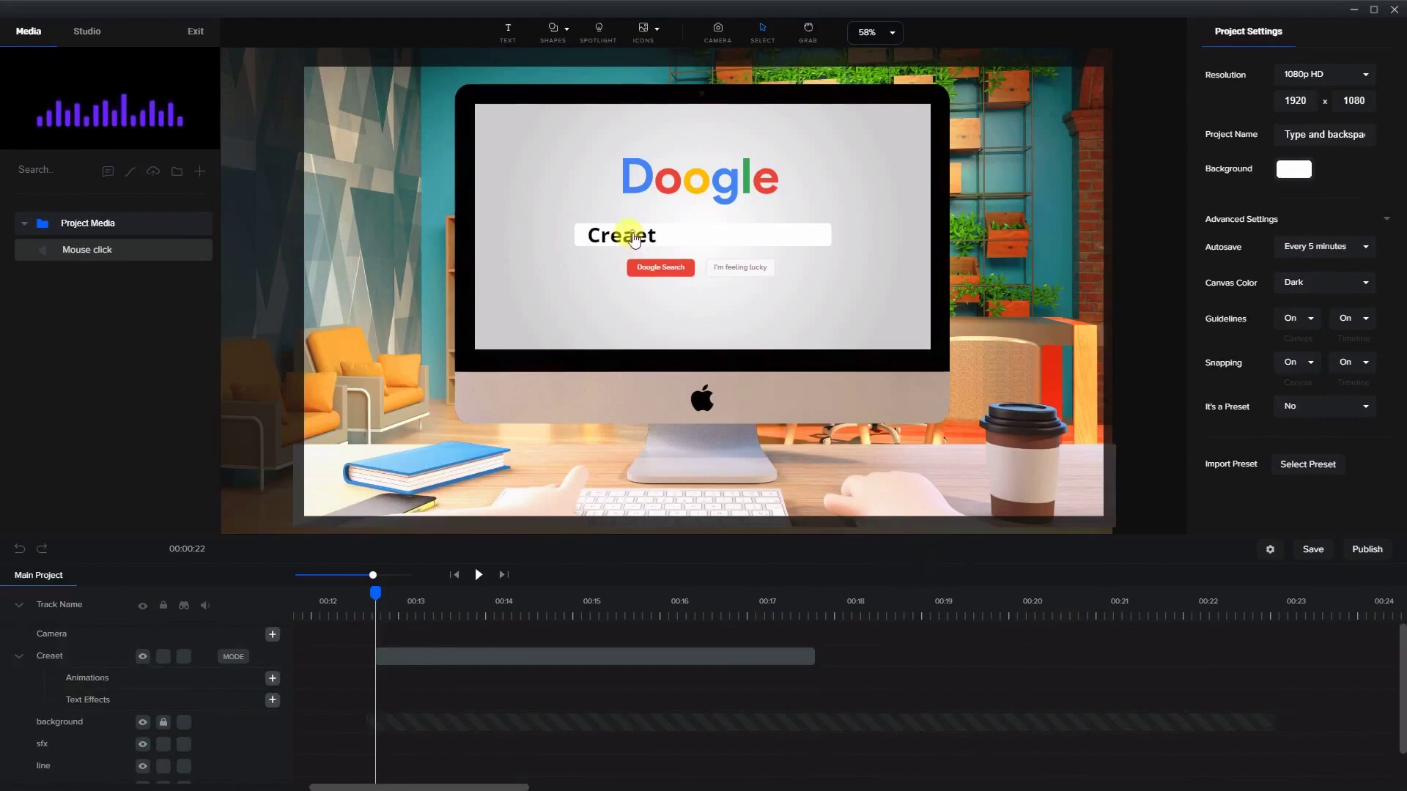
# - Set the rotation point of the Creaet text to the middle of its left edge
pyautogui.click(634, 240)
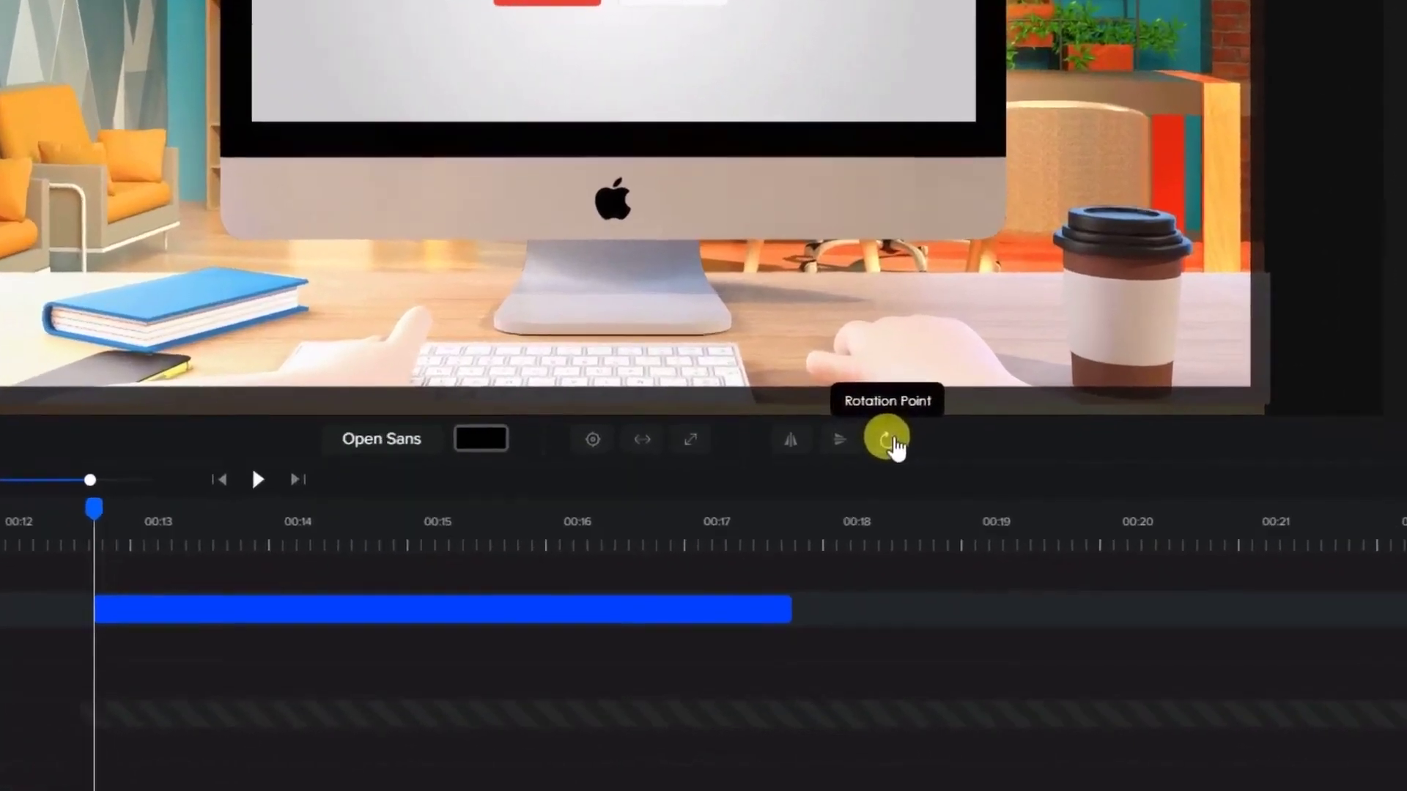
pyautogui.click(888, 440)
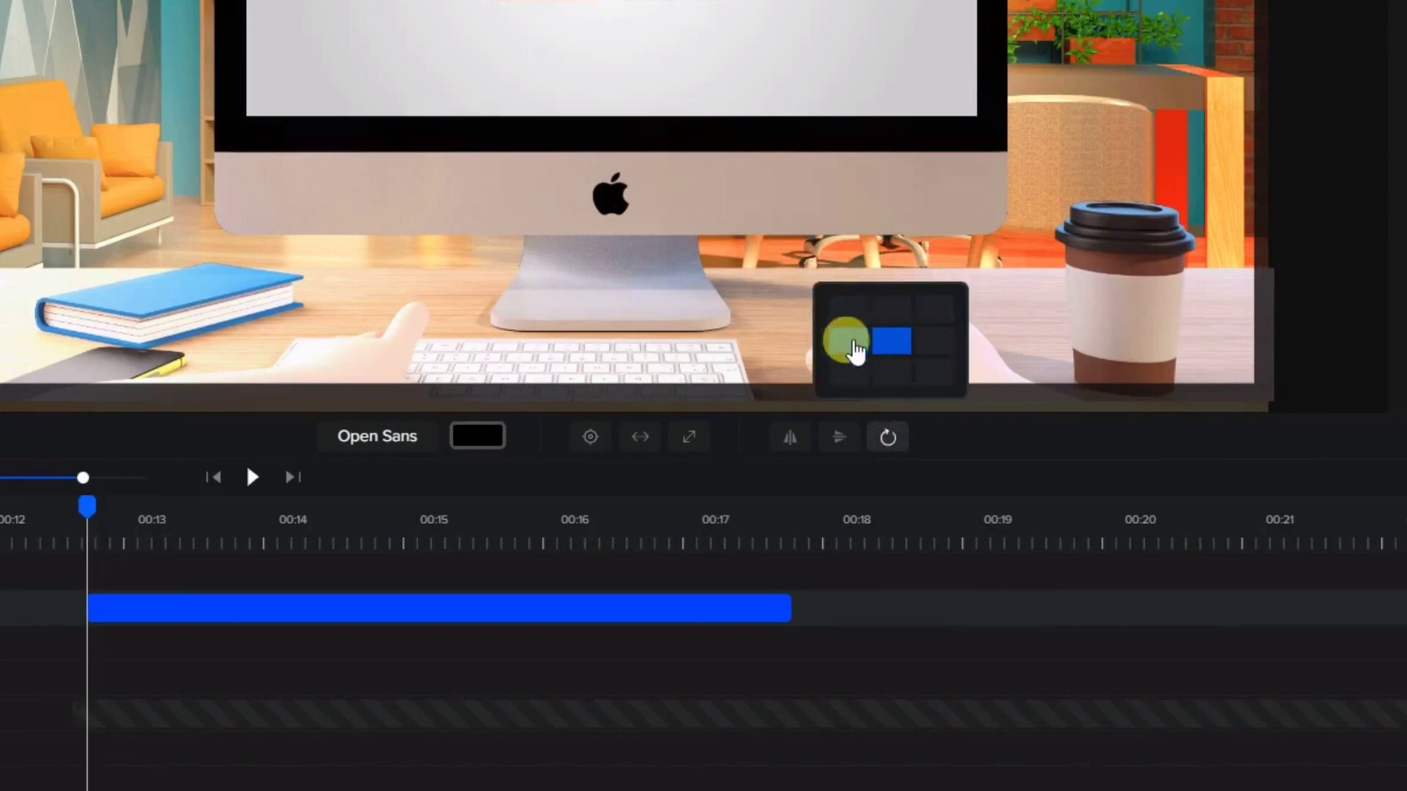
pyautogui.click(852, 343)
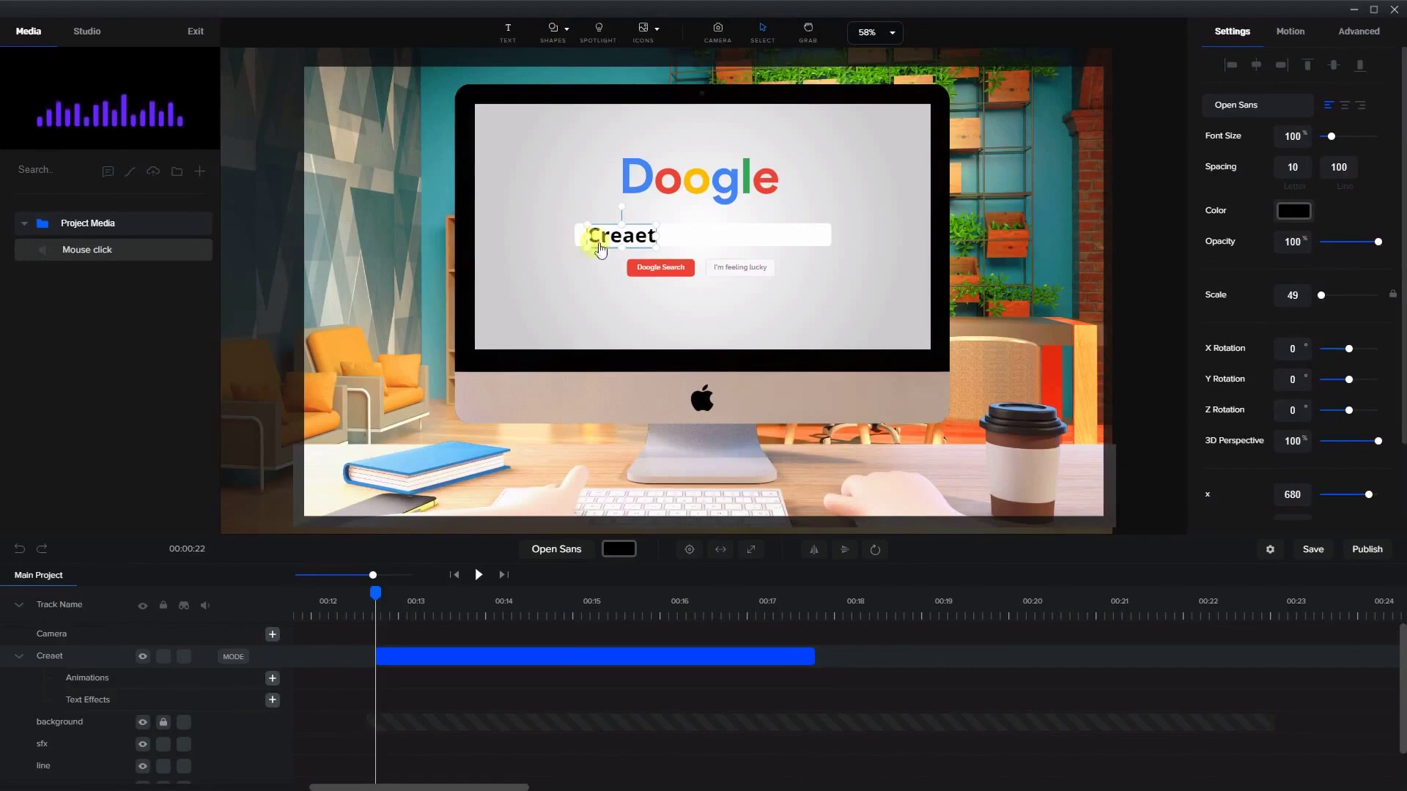
# - Apply the Typewriter text effect to the Creaet text
pyautogui.click(271, 701)
pyautogui.click(345, 575)
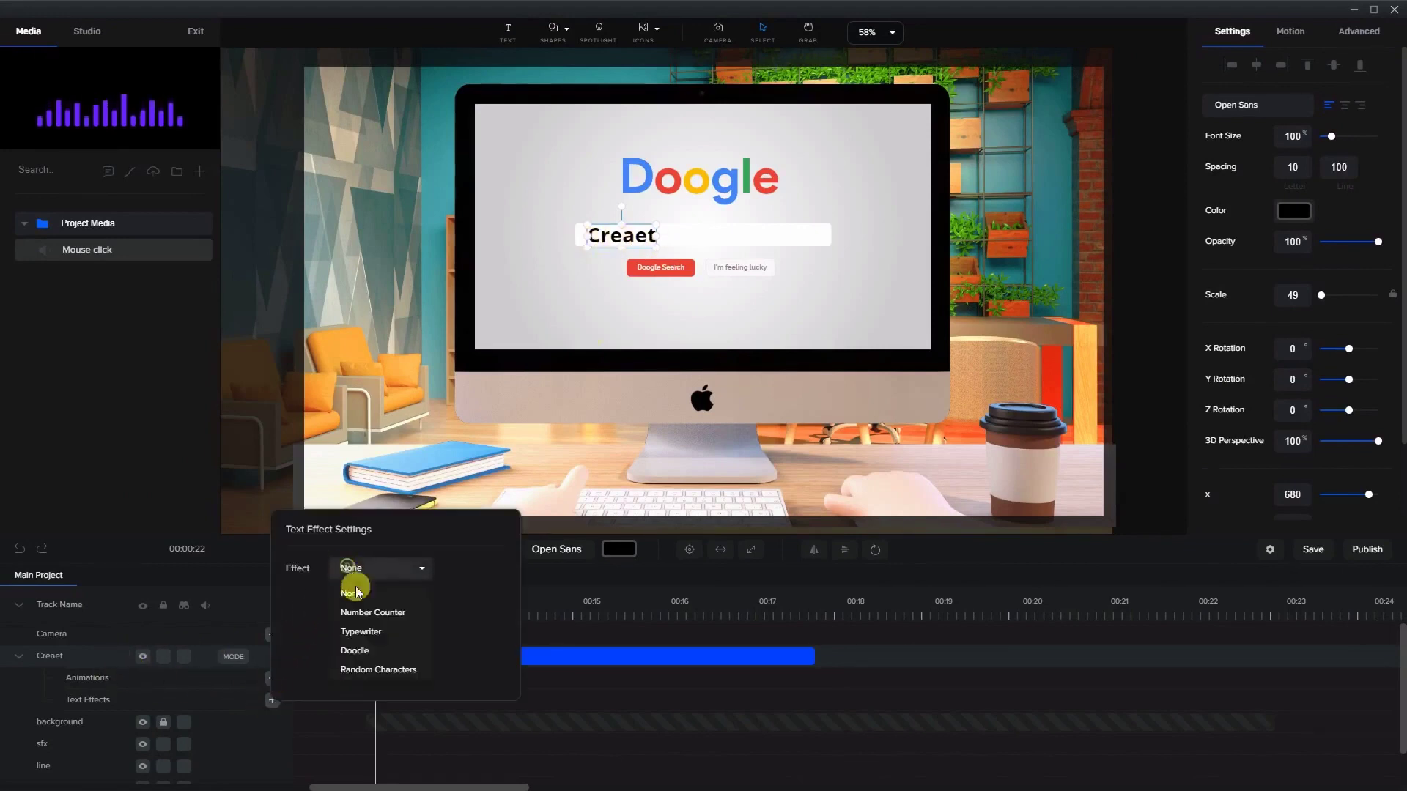
pyautogui.click(352, 630)
pyautogui.click(533, 654)
pyautogui.click(429, 705)
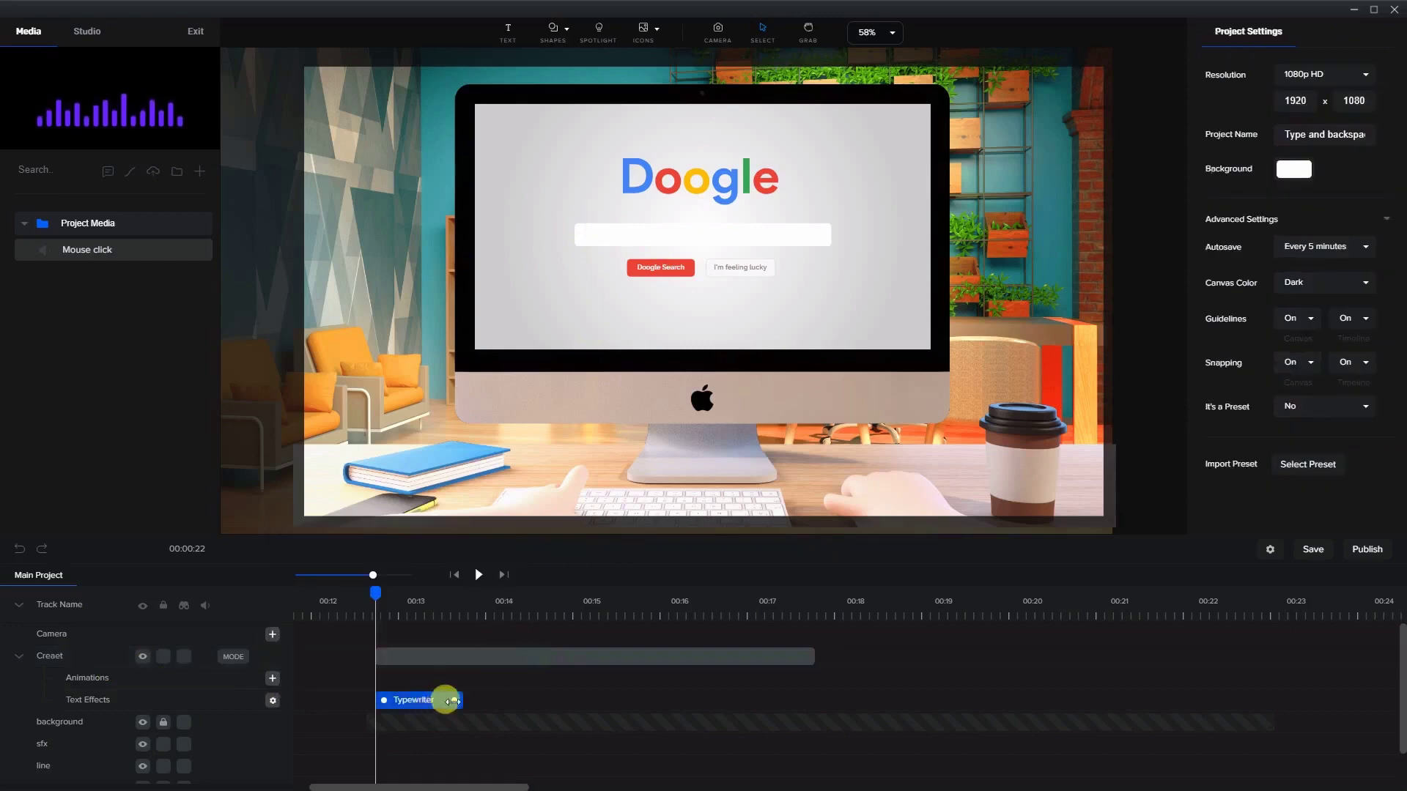
# - Extend the Typewriter effect to about 3.7 seconds and preview the typing animation
pyautogui.moveTo(452, 701); pyautogui.dragTo(694, 700)
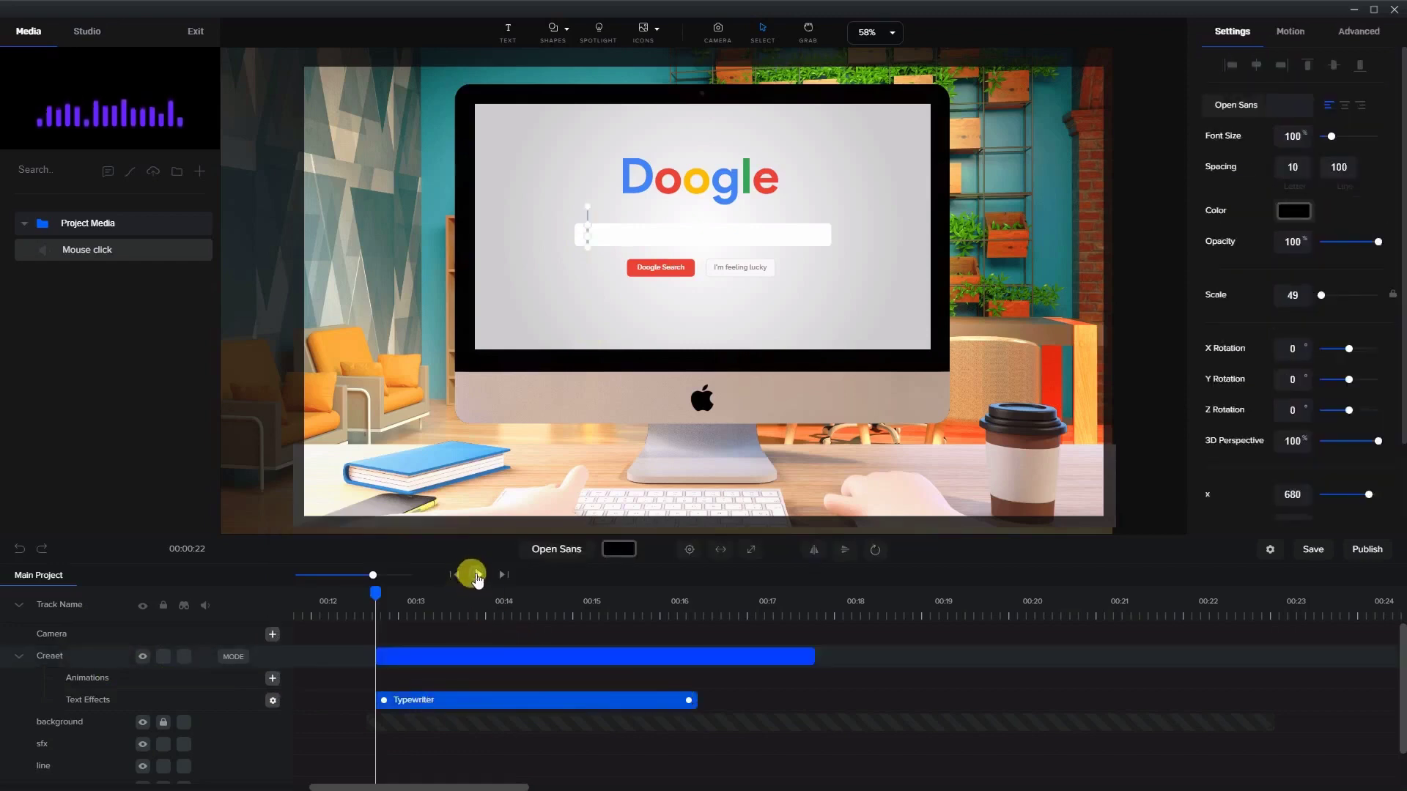
pyautogui.click(477, 575)
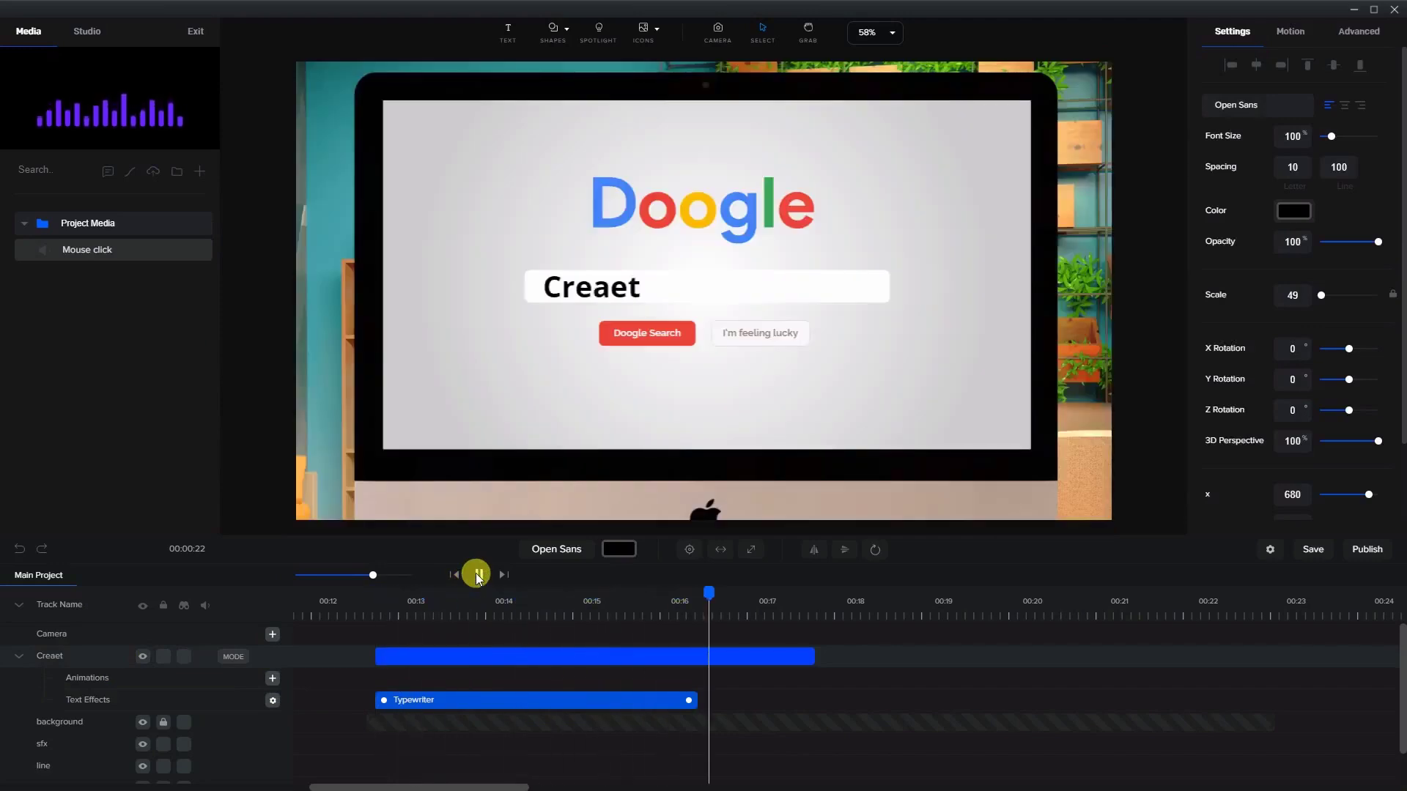
pyautogui.click(477, 575)
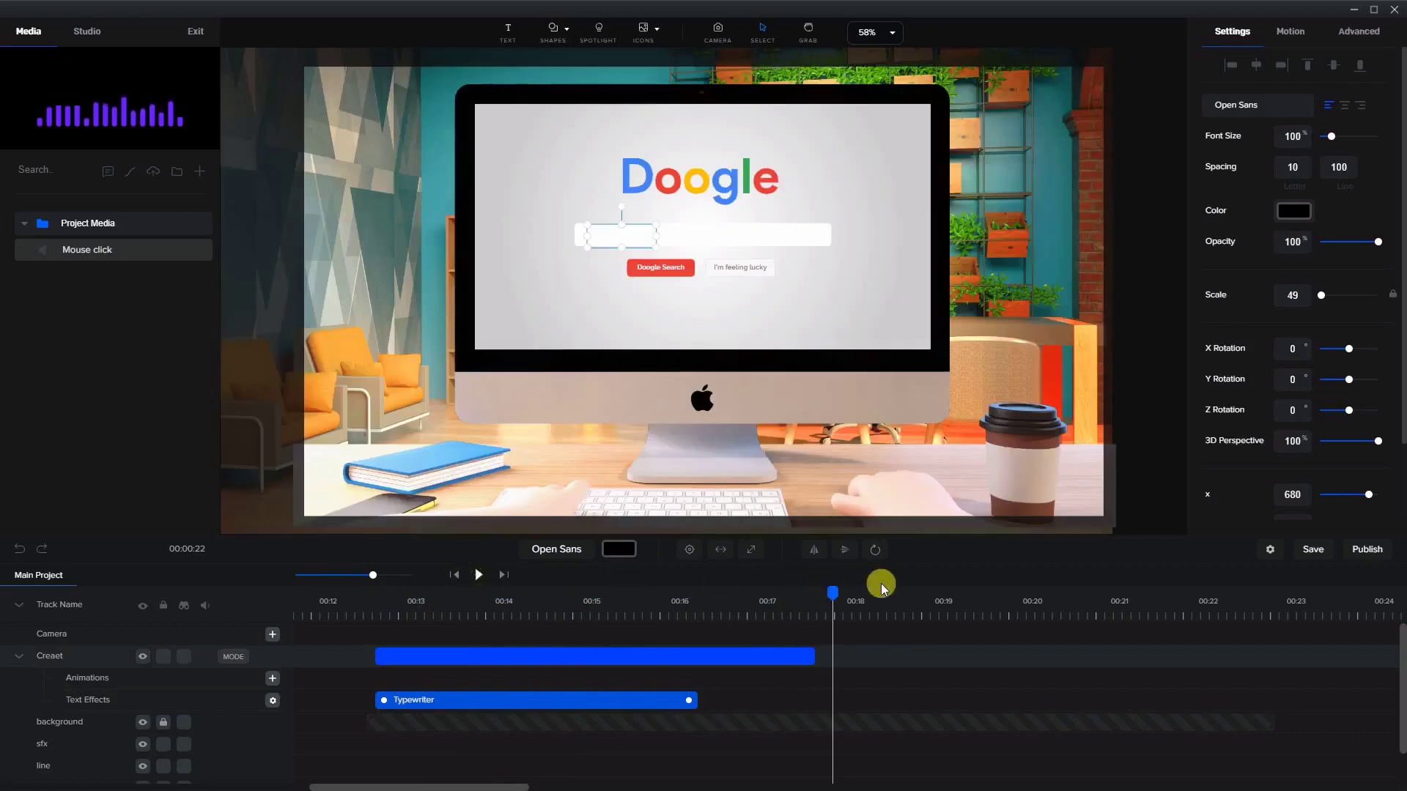
# - Shorten the Creaet clip to about 4 seconds and its Typewriter effect to about 3 seconds
pyautogui.moveTo(831, 590); pyautogui.dragTo(726, 659)
pyautogui.click(800, 654)
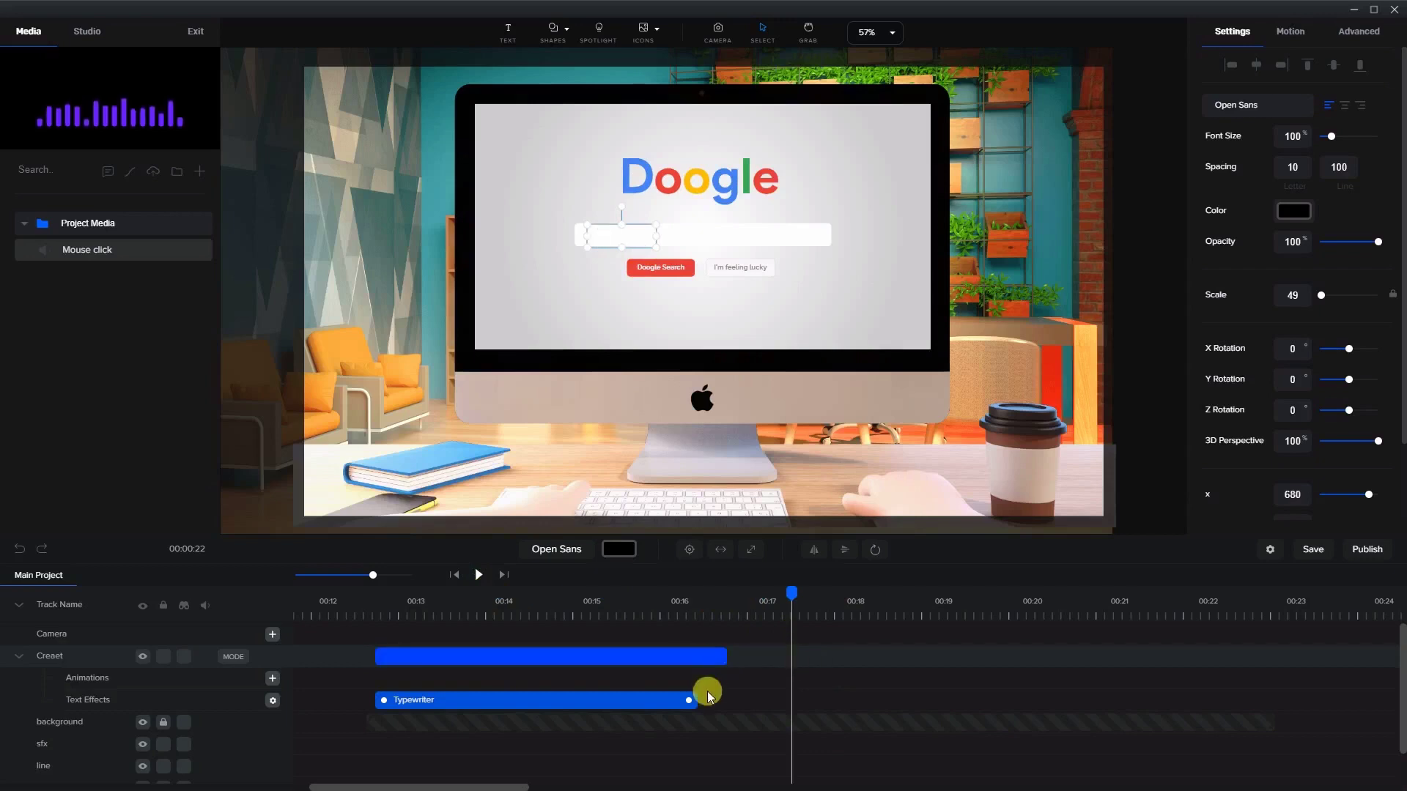
pyautogui.moveTo(678, 702); pyautogui.dragTo(642, 699)
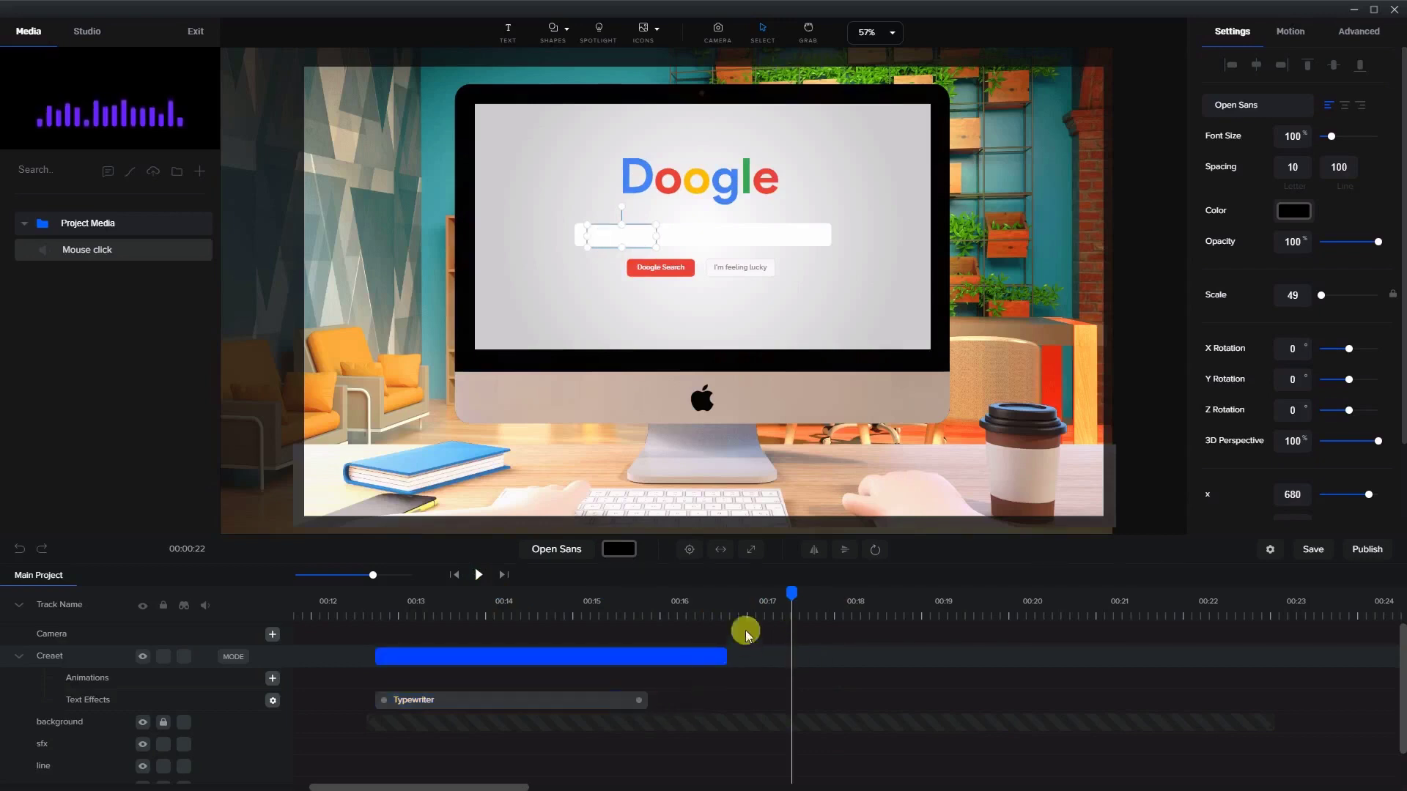
pyautogui.click(694, 658)
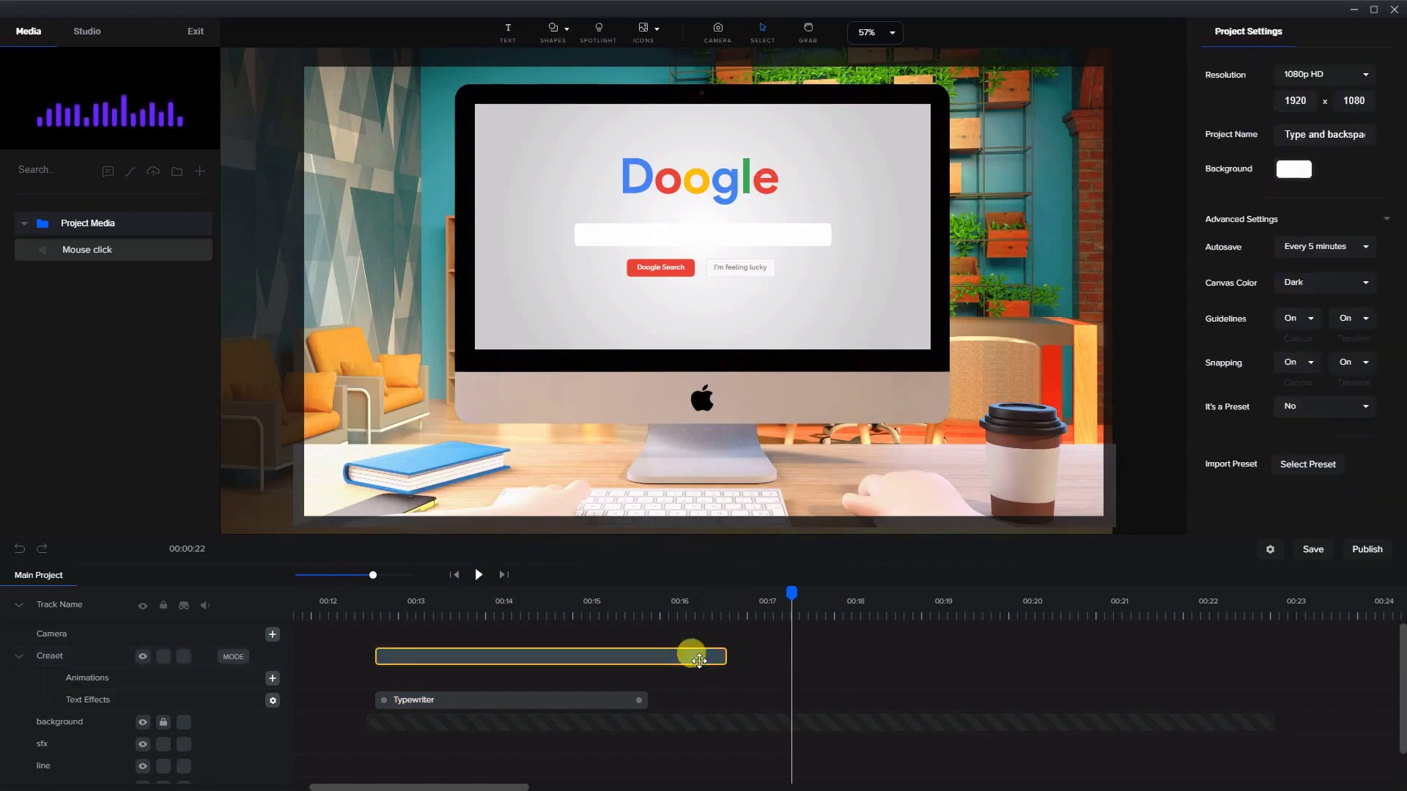
pyautogui.click(700, 605)
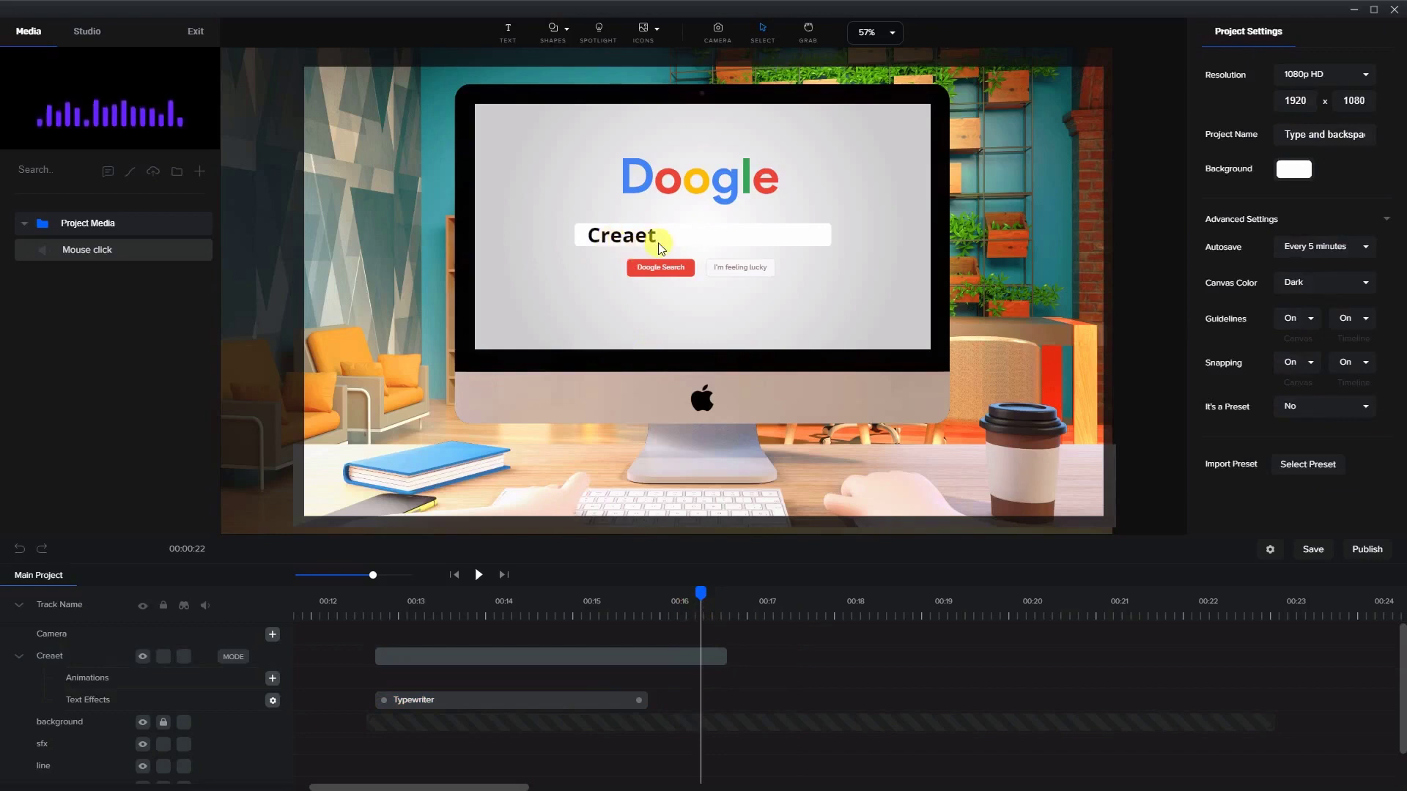
# - Duplicate the Creaet clip and shift the copy later on the timeline
pyautogui.click(671, 650)
pyautogui.rightClick(667, 660)
pyautogui.click(681, 673)
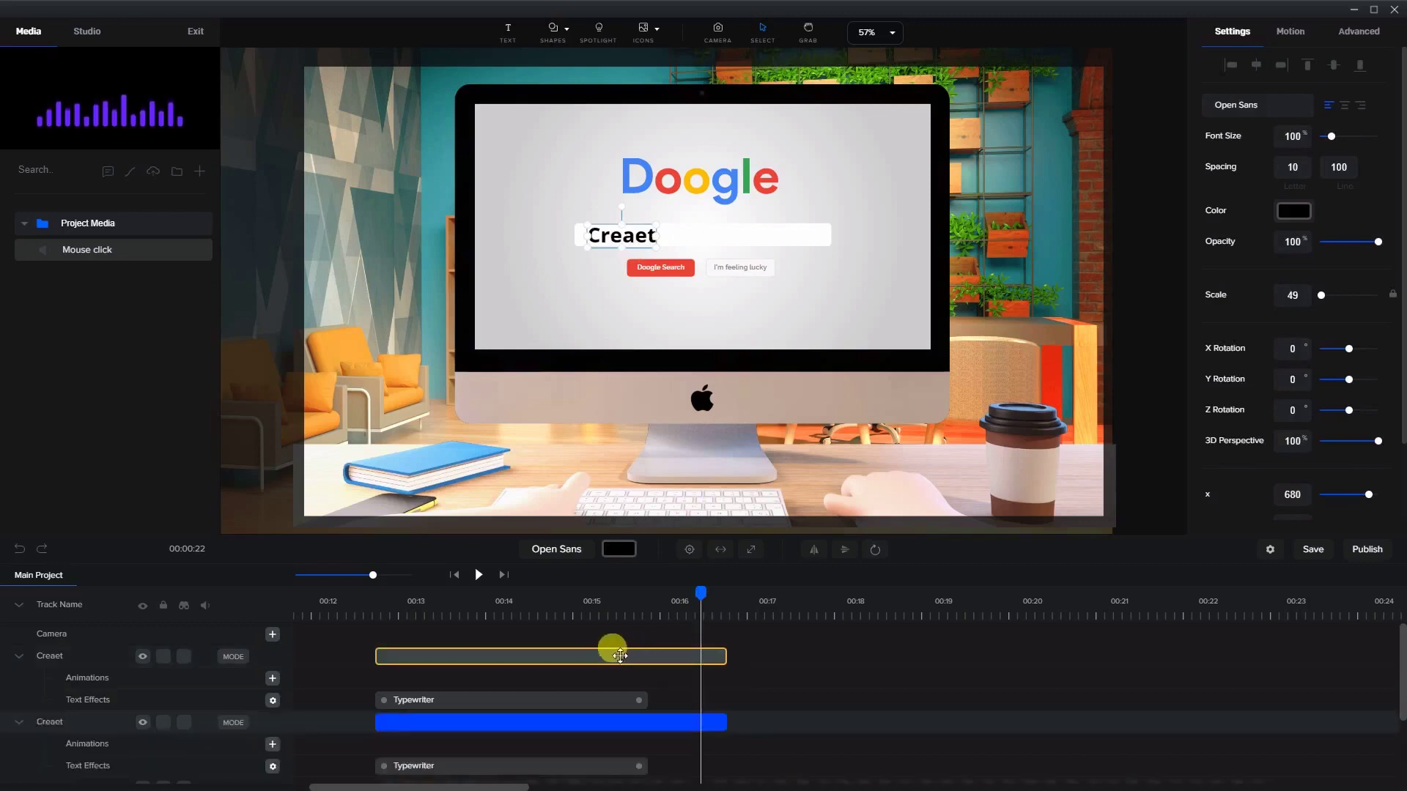
pyautogui.moveTo(609, 649); pyautogui.dragTo(810, 662)
pyautogui.click(763, 696)
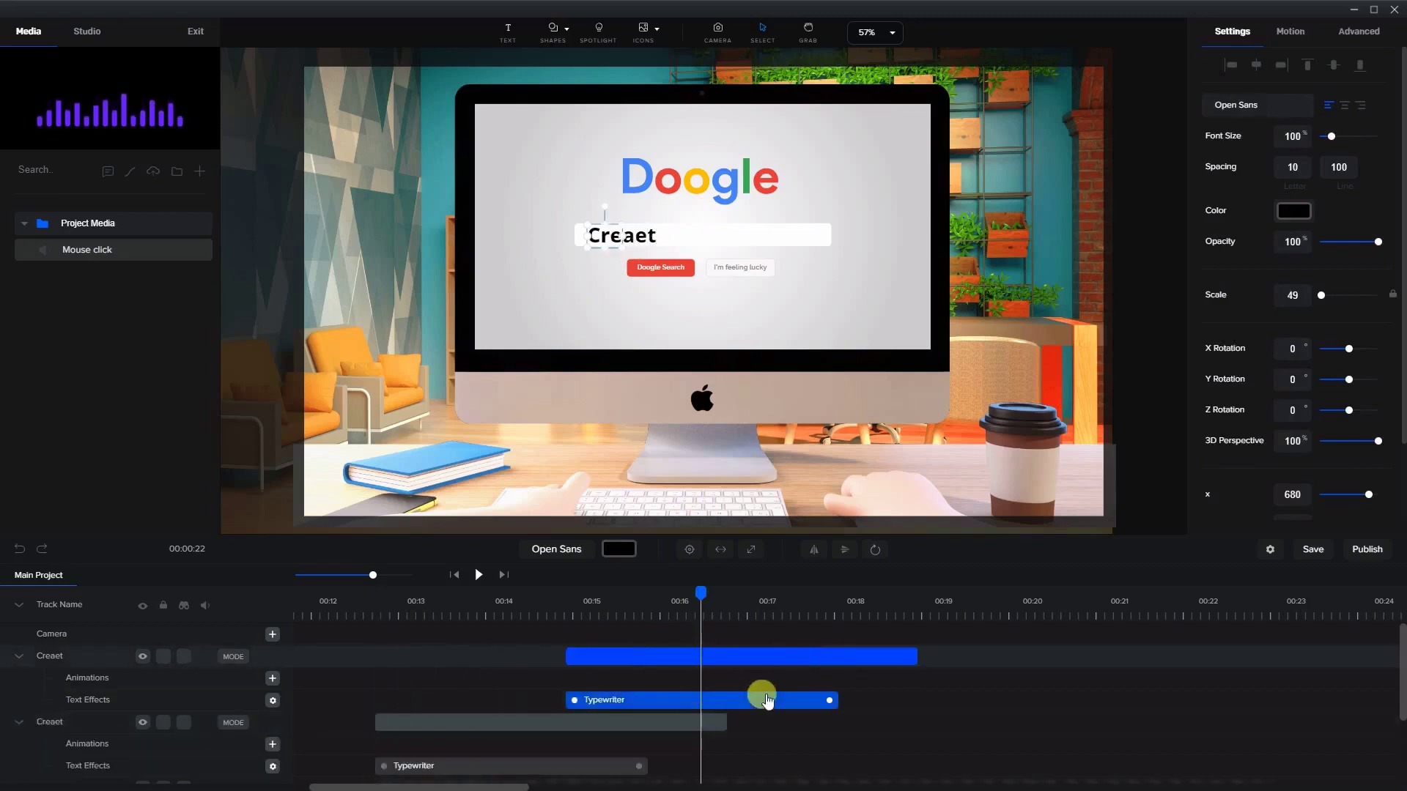
# - Remove the Typewriter effect from the duplicated Creaet text by setting its effect to None
pyautogui.click(273, 701)
pyautogui.click(369, 568)
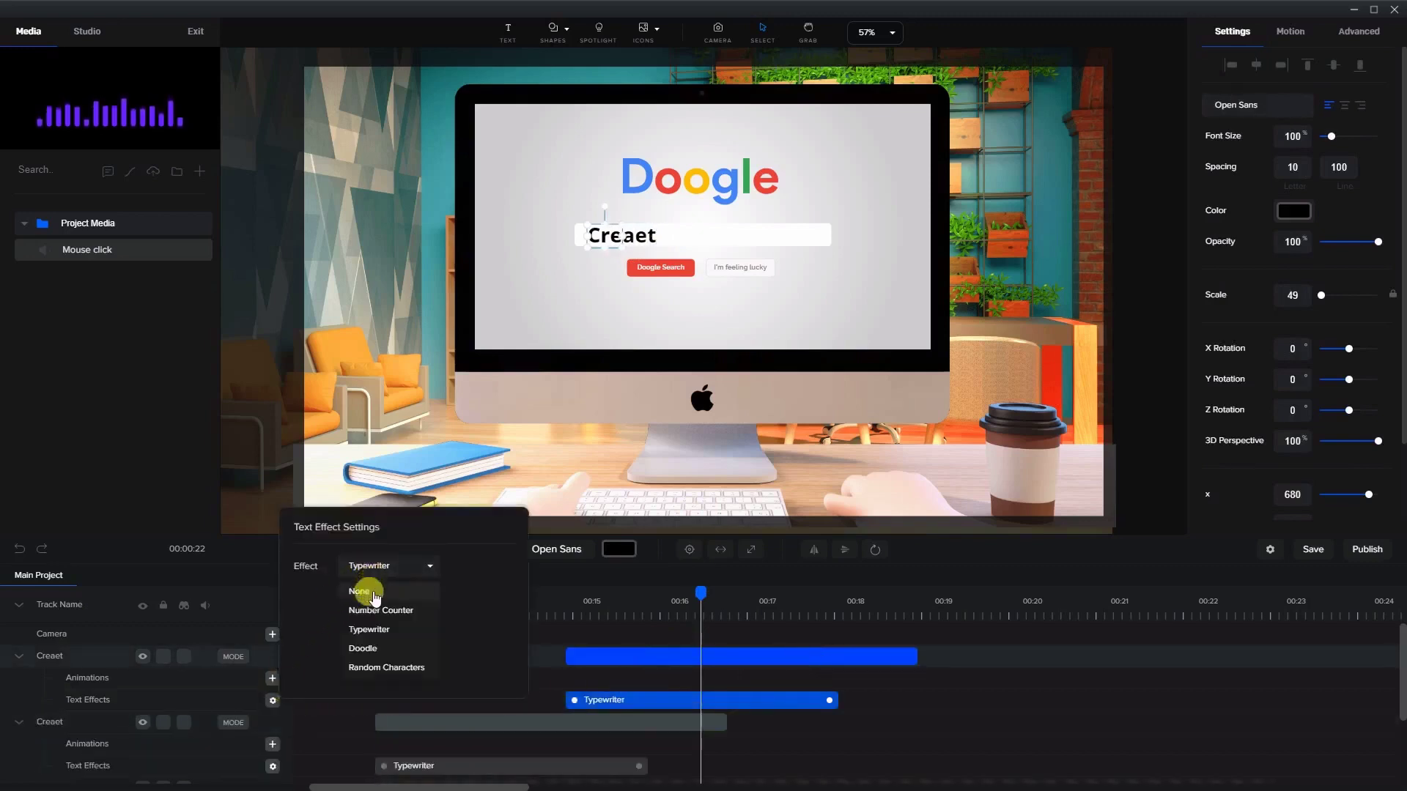
pyautogui.click(364, 582)
# - Place the copy directly after the end of the original Creaet clip and shorten it to about 2 seconds
pyautogui.click(591, 653)
pyautogui.moveTo(592, 653); pyautogui.dragTo(754, 653)
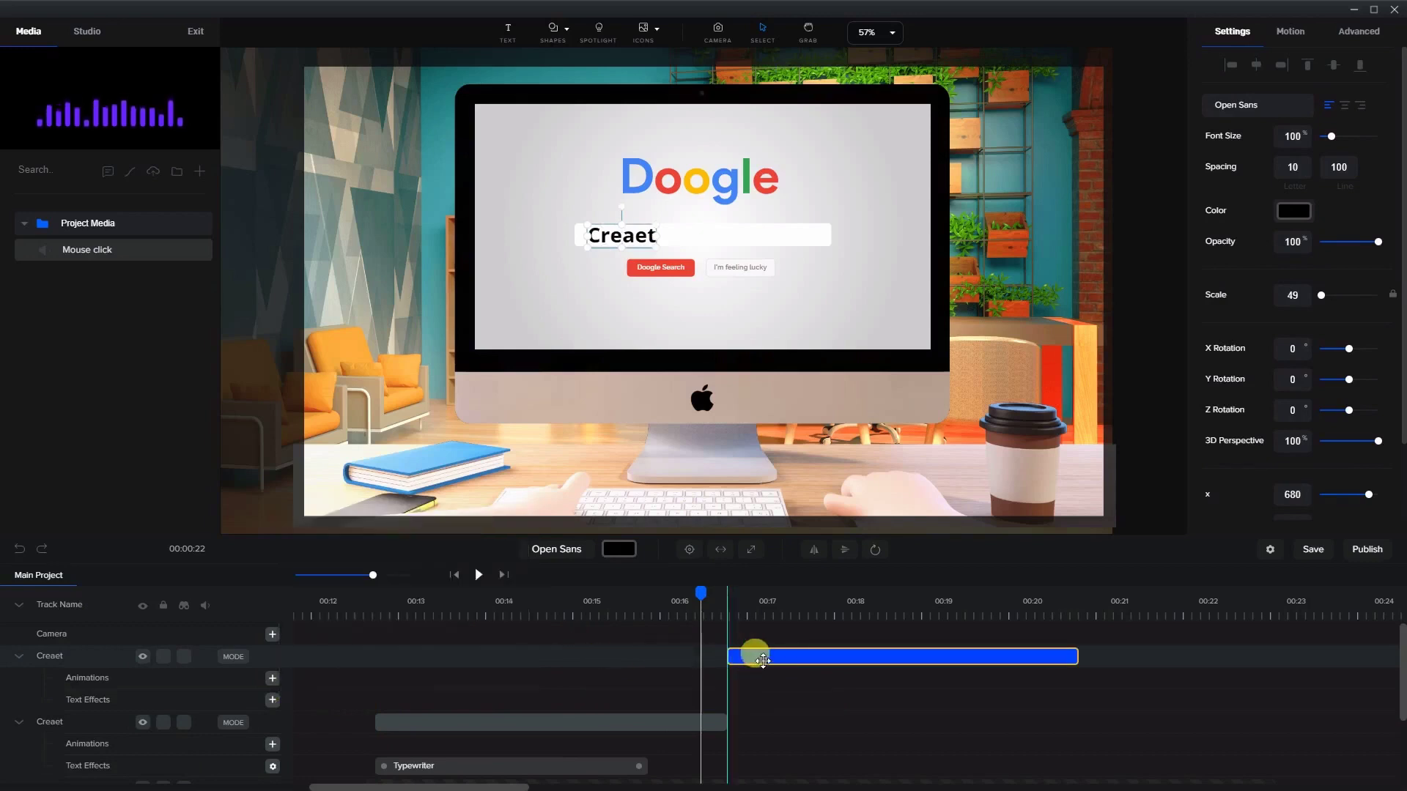
pyautogui.click(1071, 658)
pyautogui.moveTo(1061, 660); pyautogui.dragTo(903, 657)
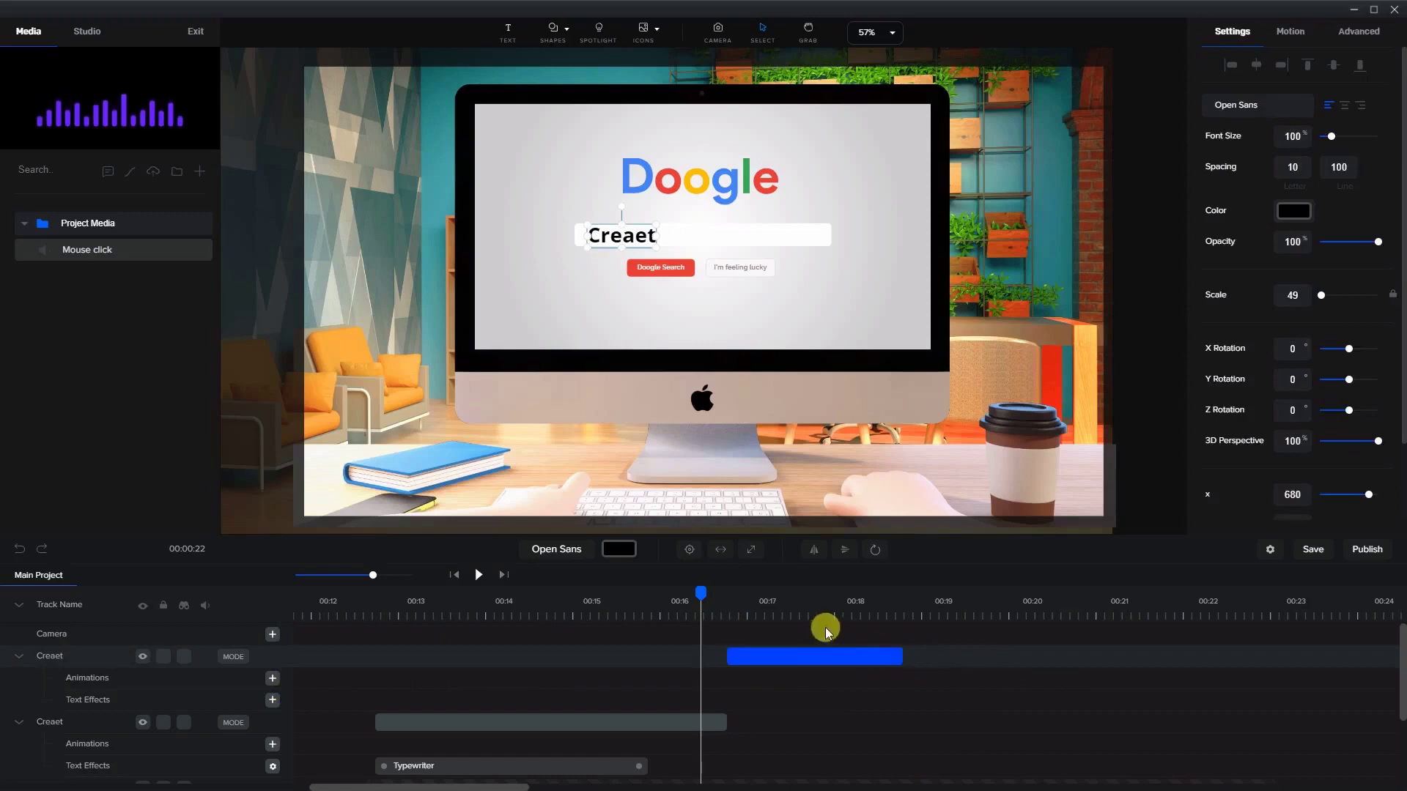
# - Change the copy's text to "Creae" and shorten its clip to about 0.9 seconds
pyautogui.doubleClick(627, 242)
pyautogui.press('End')
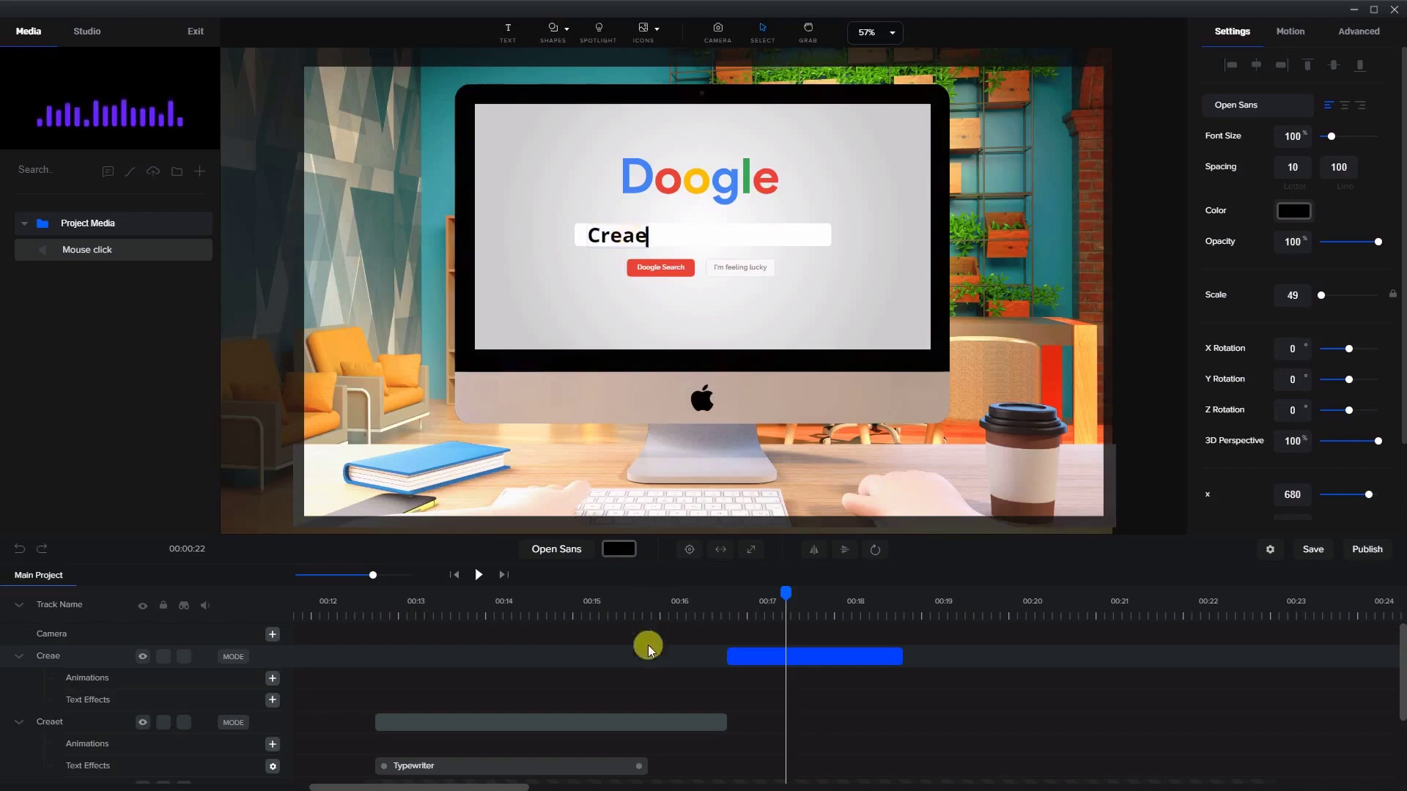
pyautogui.moveTo(675, 601); pyautogui.dragTo(802, 617)
pyautogui.click(1137, 335)
pyautogui.moveTo(900, 656); pyautogui.dragTo(823, 650)
# - Duplicate the Creae clip, placing the copy directly after it, and change the copy's text to "Crea"
pyautogui.rightClick(801, 670)
pyautogui.click(810, 663)
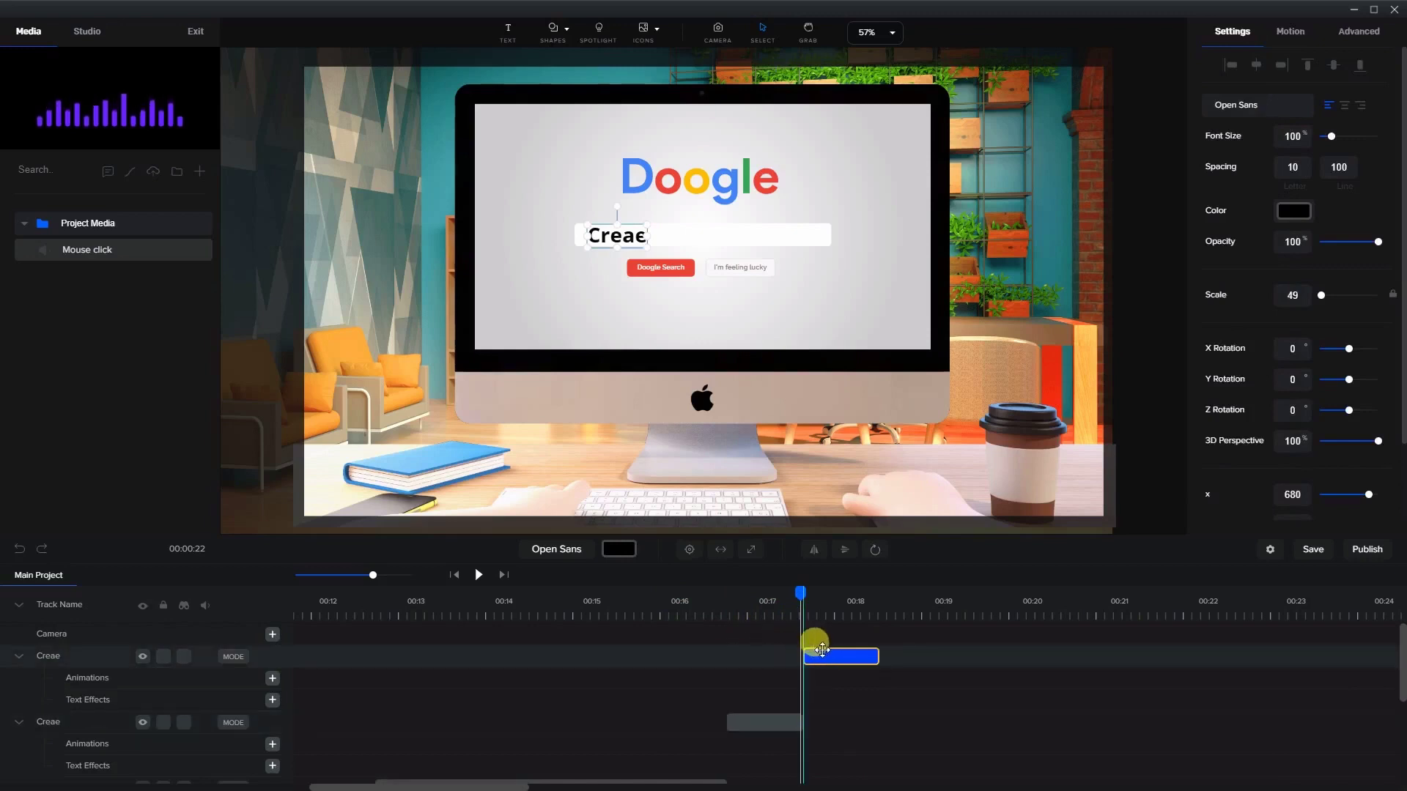
pyautogui.click(638, 235)
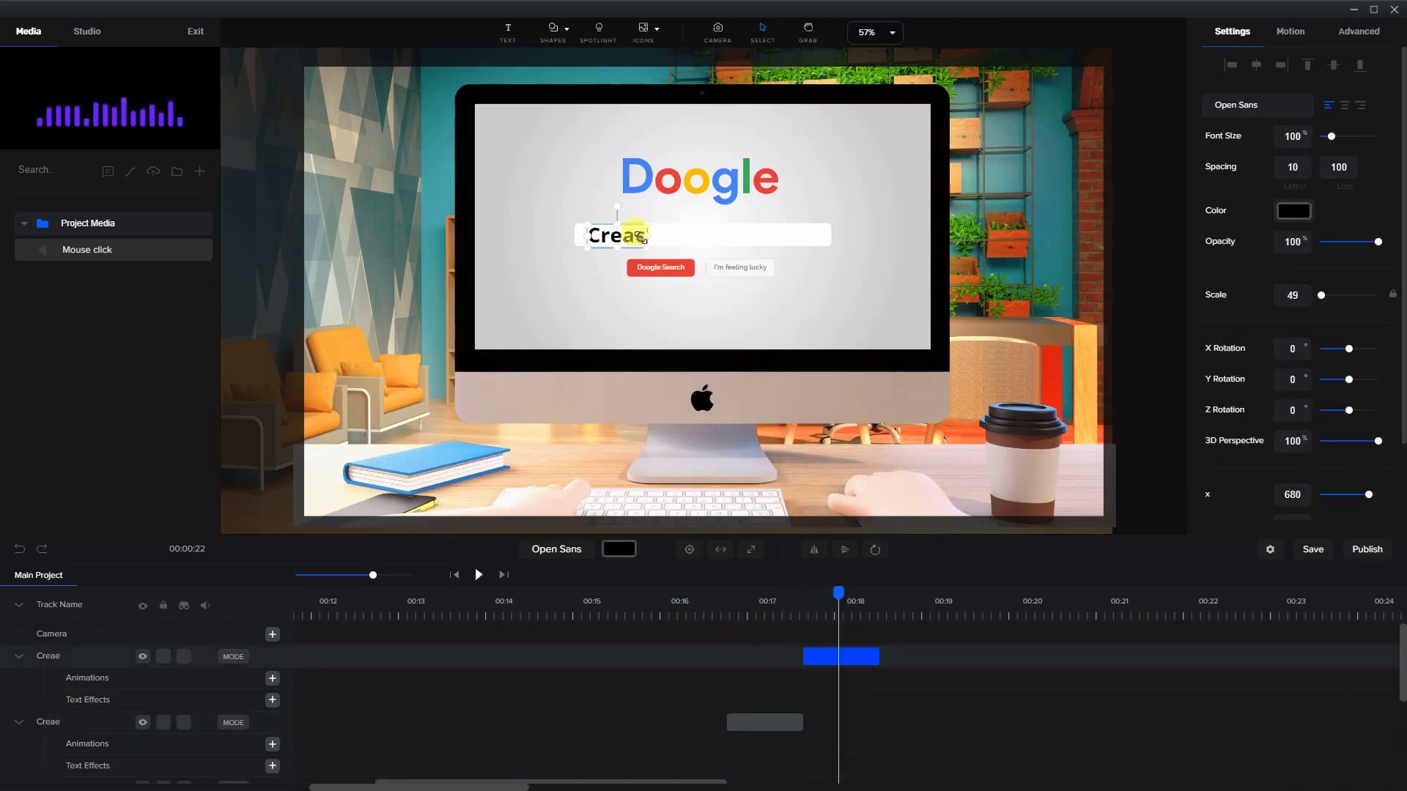
pyautogui.click(635, 237)
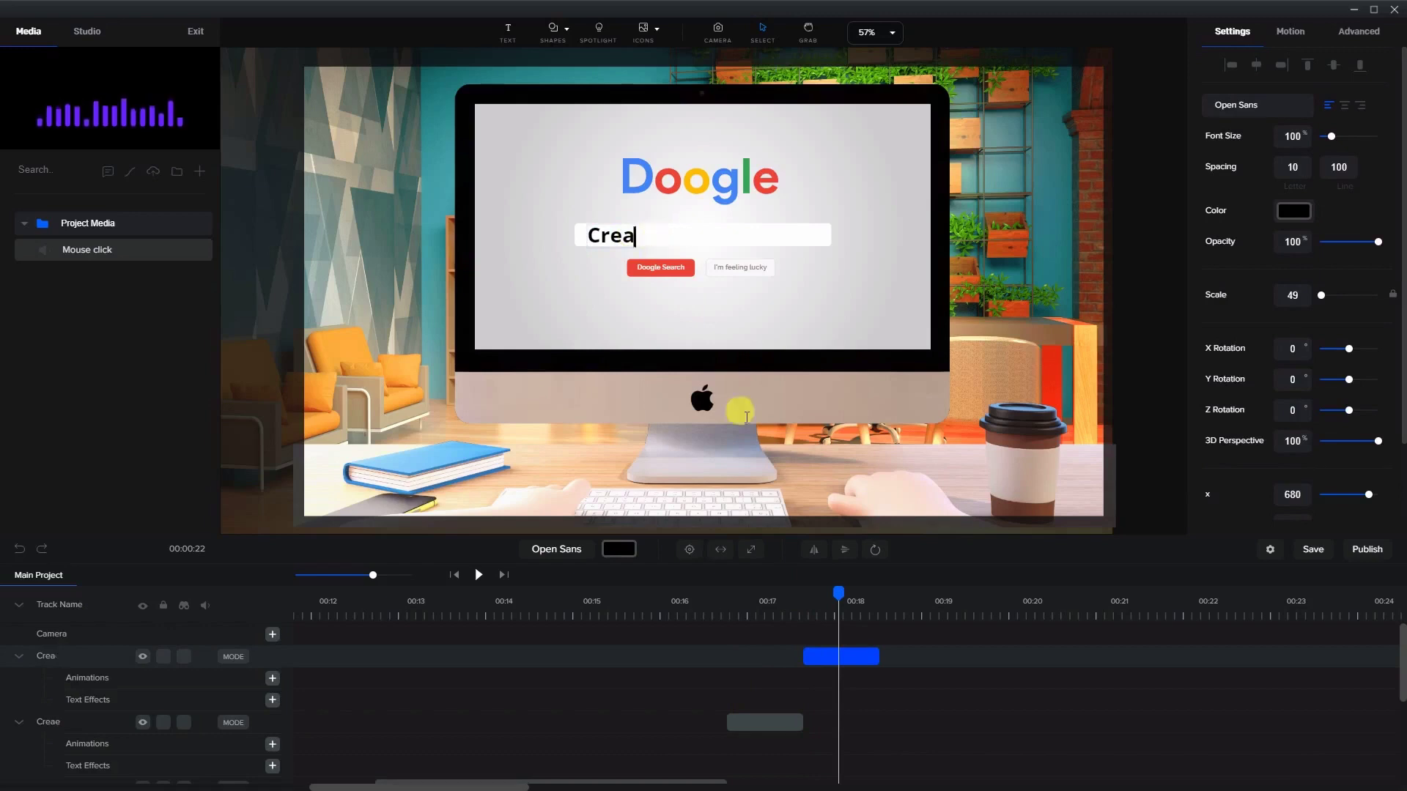
# - Duplicate the Crea clip, placing the copy directly after it, and change the copy's text to "Creat"
pyautogui.rightClick(865, 660)
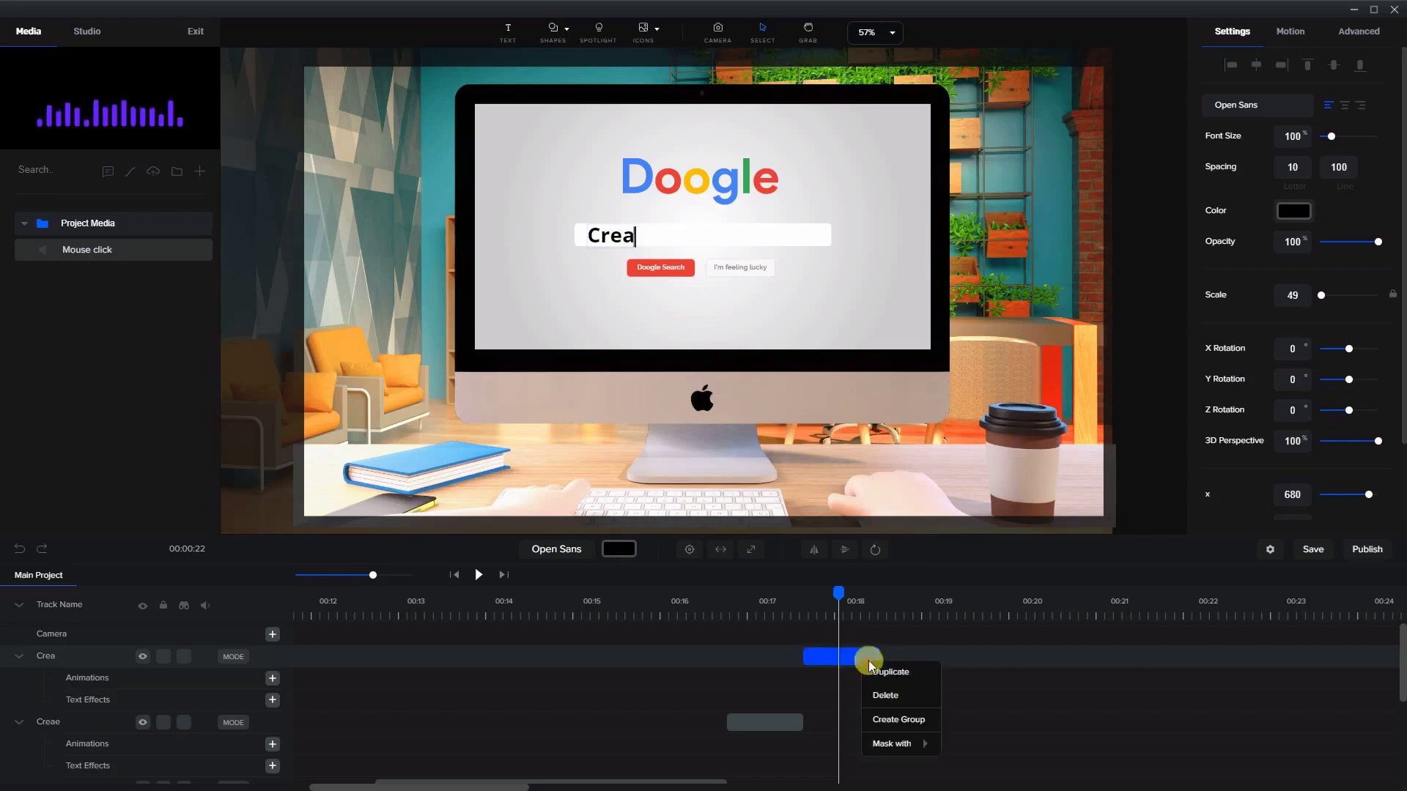
pyautogui.click(874, 668)
pyautogui.moveTo(853, 653); pyautogui.dragTo(929, 646)
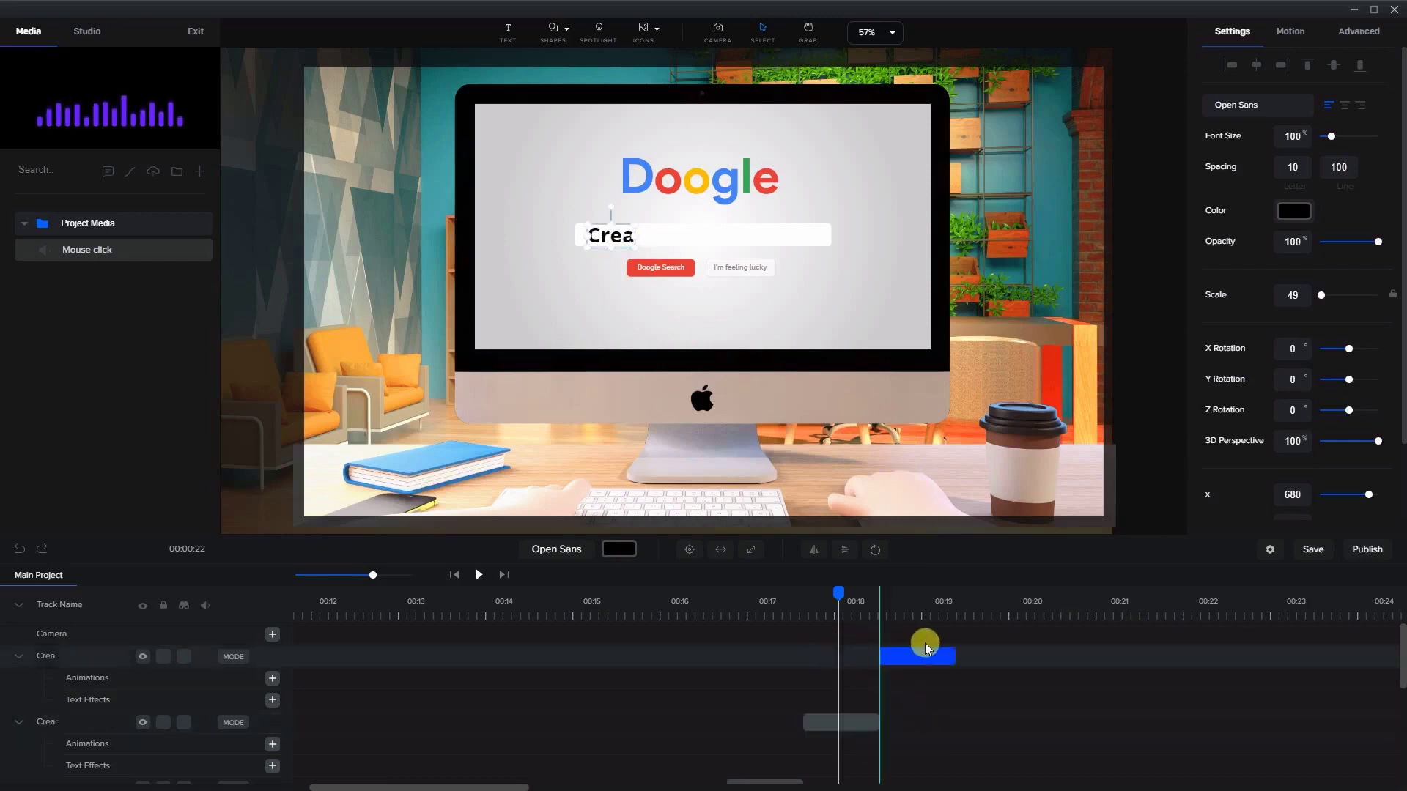
pyautogui.click(921, 600)
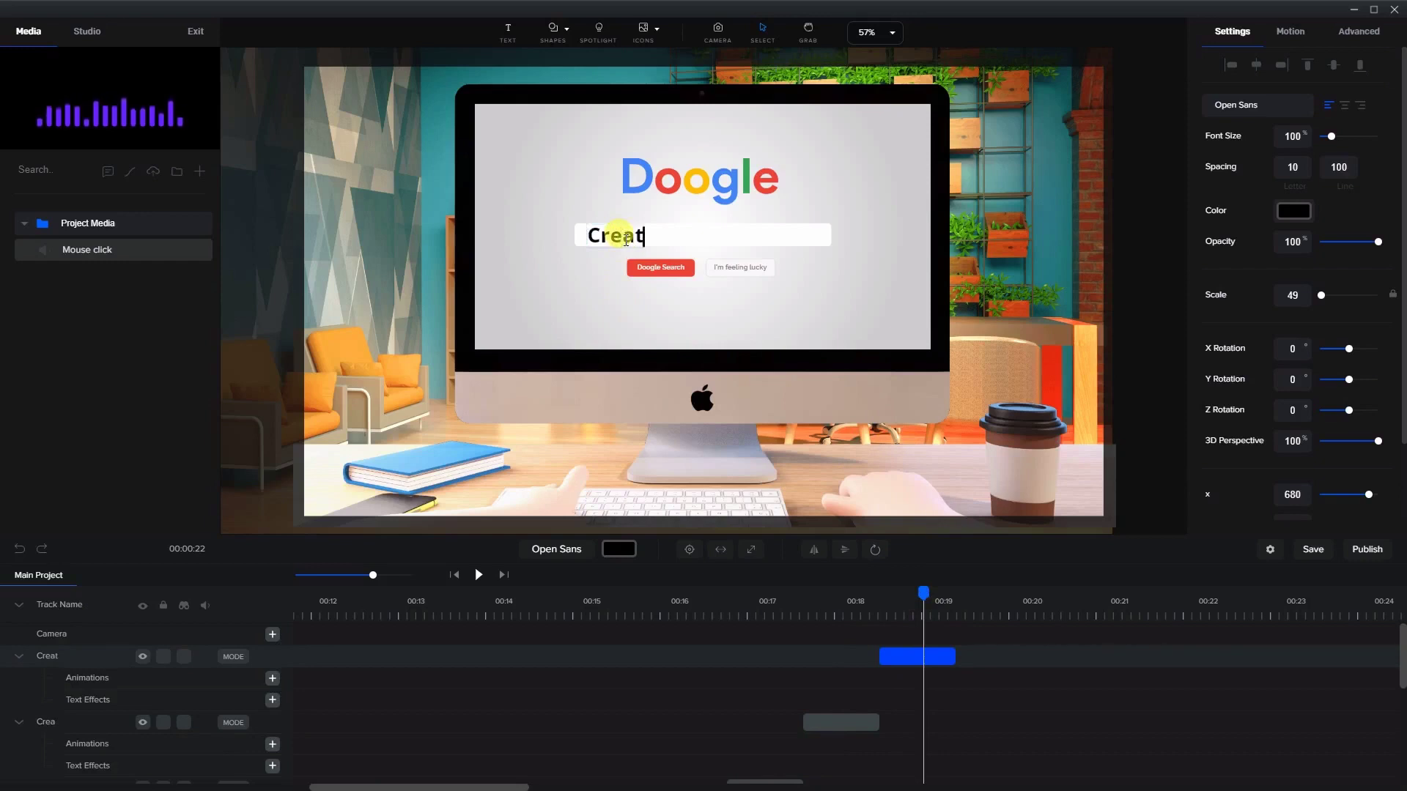
# - Duplicate the Creat clip and place the copy directly after it on the timeline
pyautogui.rightClick(929, 656)
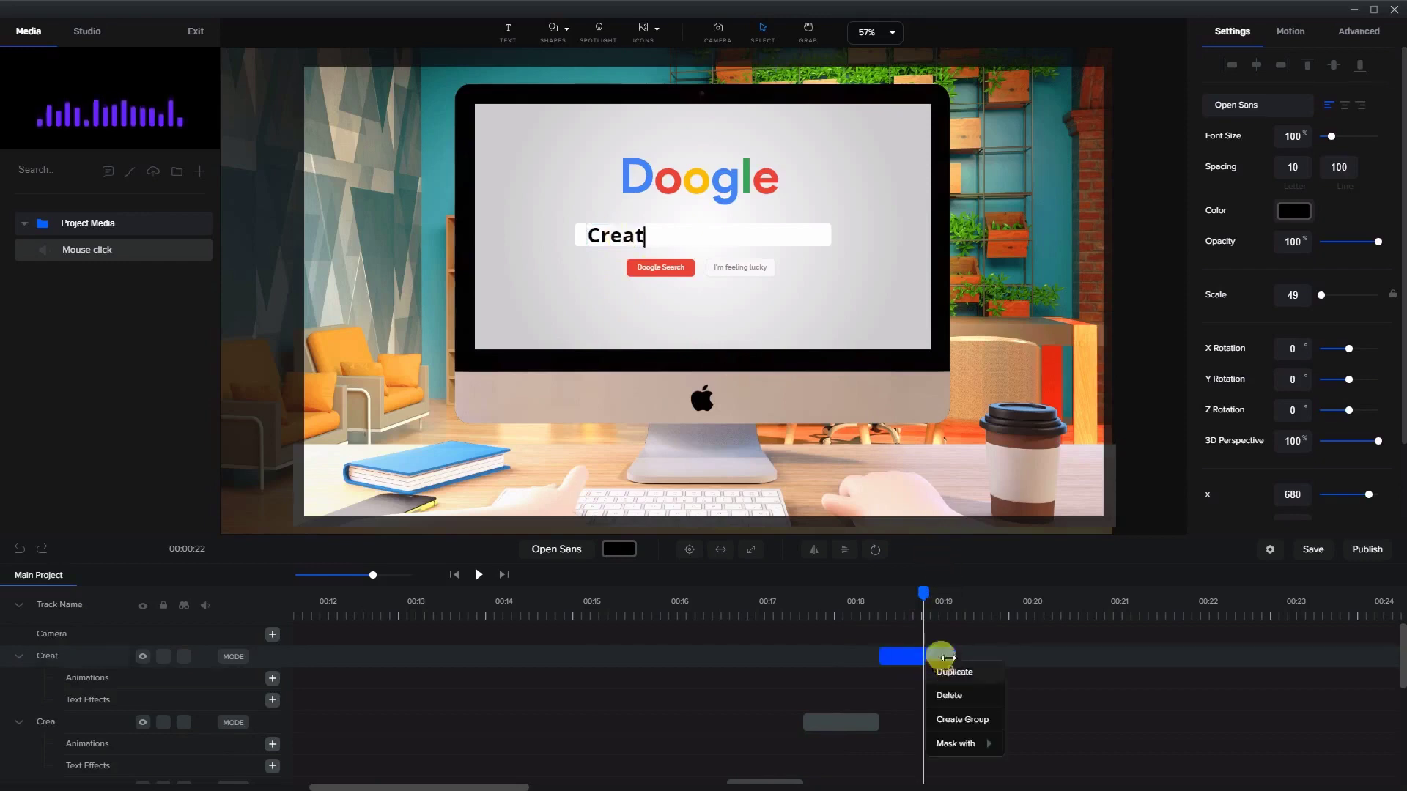
pyautogui.click(952, 672)
pyautogui.moveTo(927, 652); pyautogui.dragTo(1000, 653)
pyautogui.click(995, 605)
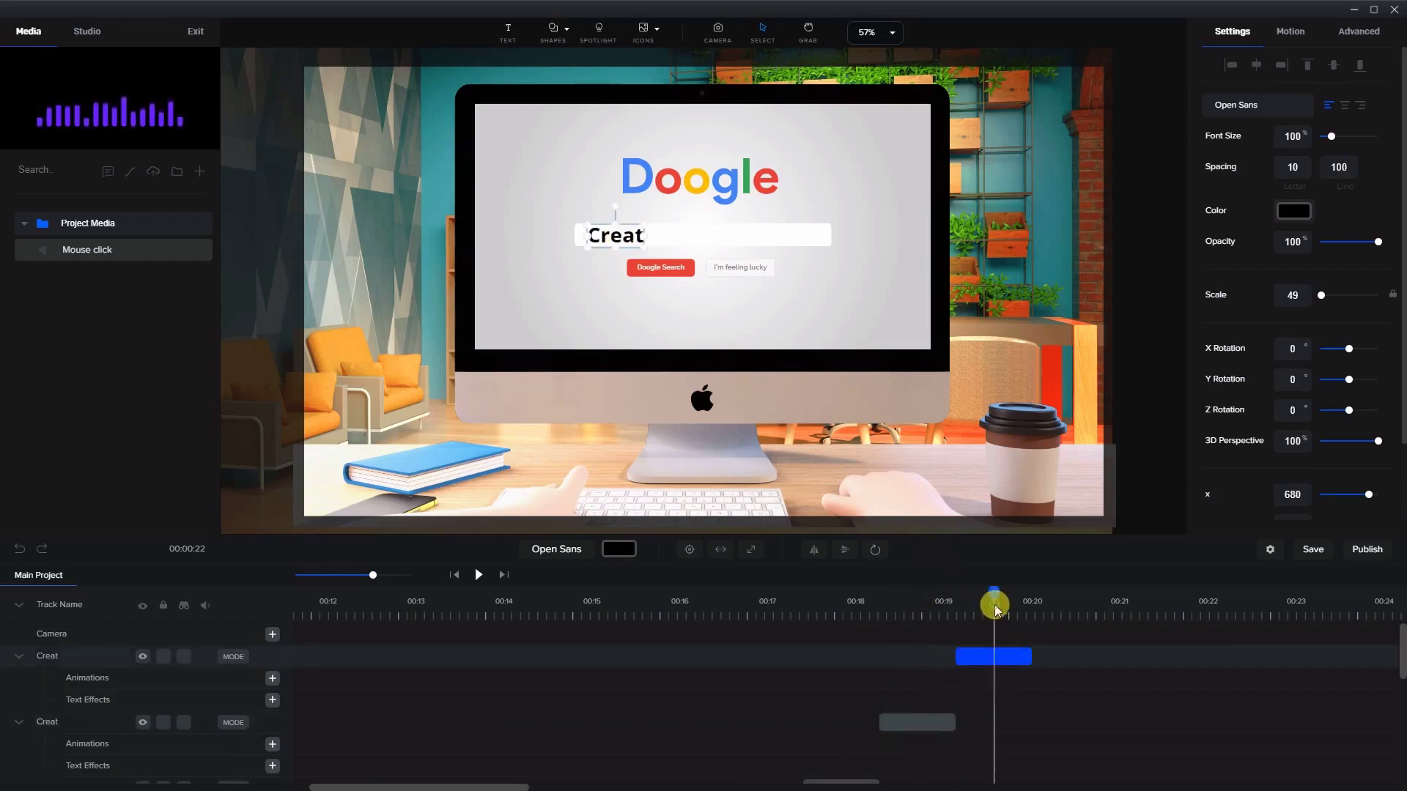
# - Change the newest copy's text to "Create" and extend its clip to the end of the background clip
pyautogui.doubleClick(640, 239)
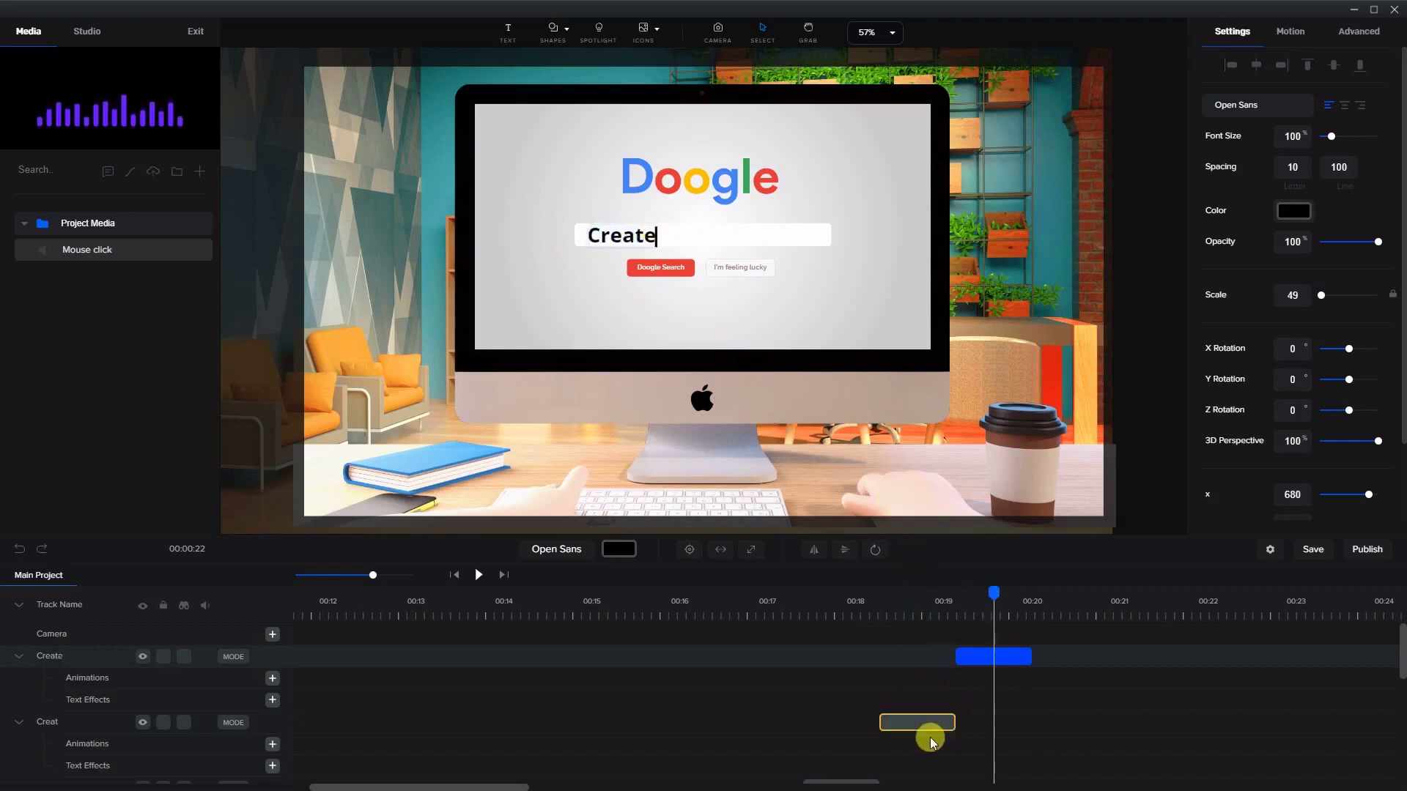
pyautogui.moveTo(1027, 656); pyautogui.dragTo(1275, 650)
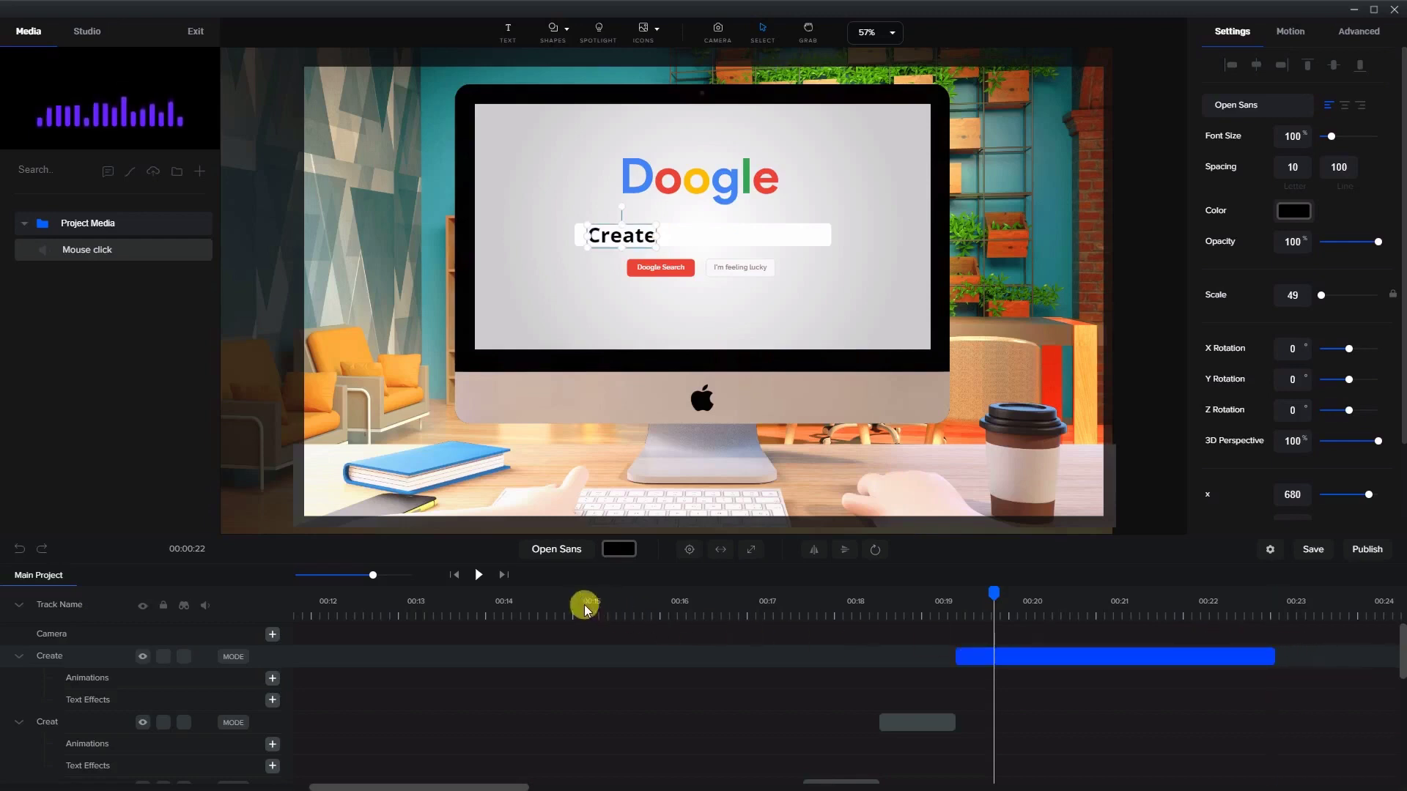
# - Play back the typing animation from the start of the Creaet clip through the Create clip
pyautogui.scroll(-5, 596, 632)
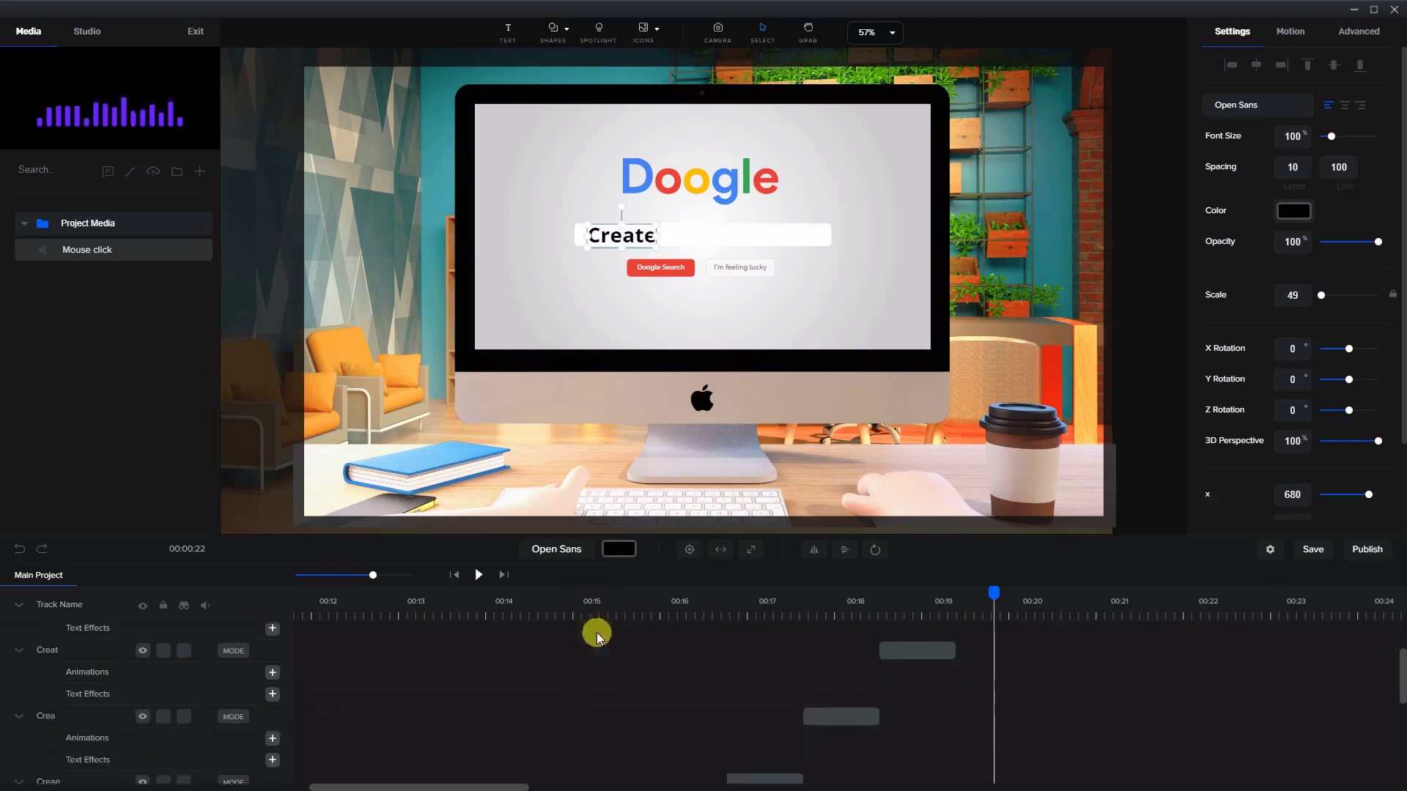
pyautogui.click(393, 612)
pyautogui.moveTo(393, 598); pyautogui.dragTo(379, 592)
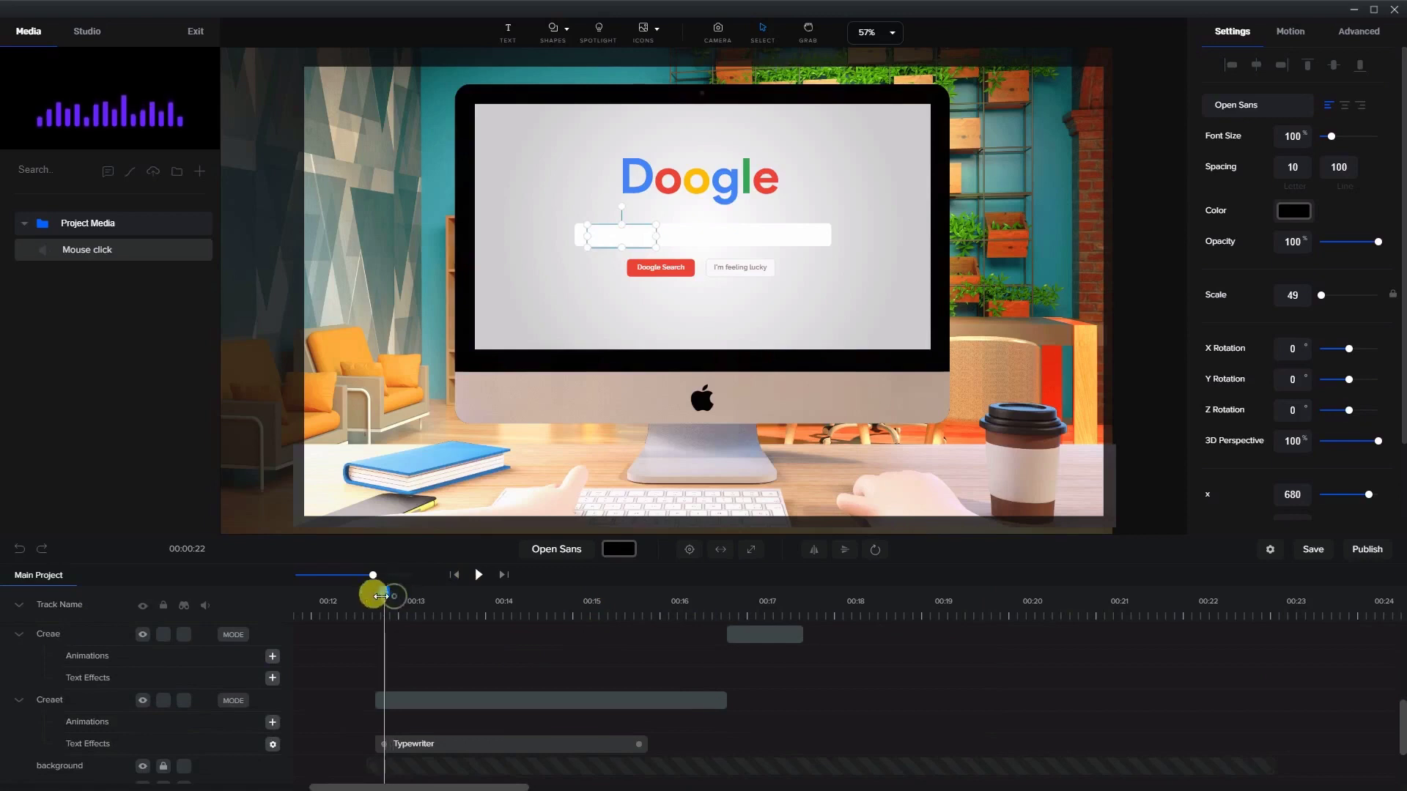
pyautogui.click(478, 575)
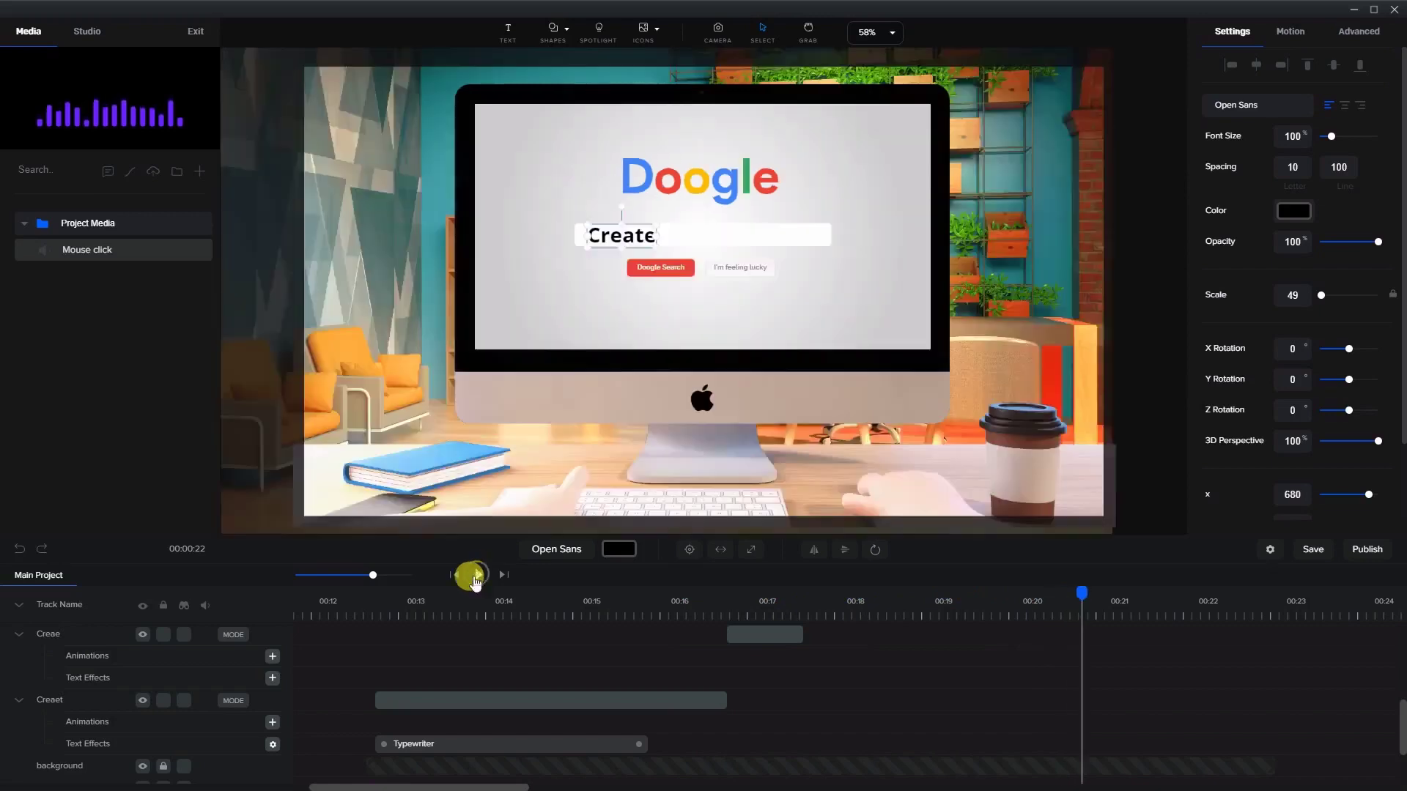
pyautogui.click(478, 576)
# - Enlarge the camera frame at about 00:12 so it covers the whole canvas, and leave camera editing
pyautogui.click(338, 612)
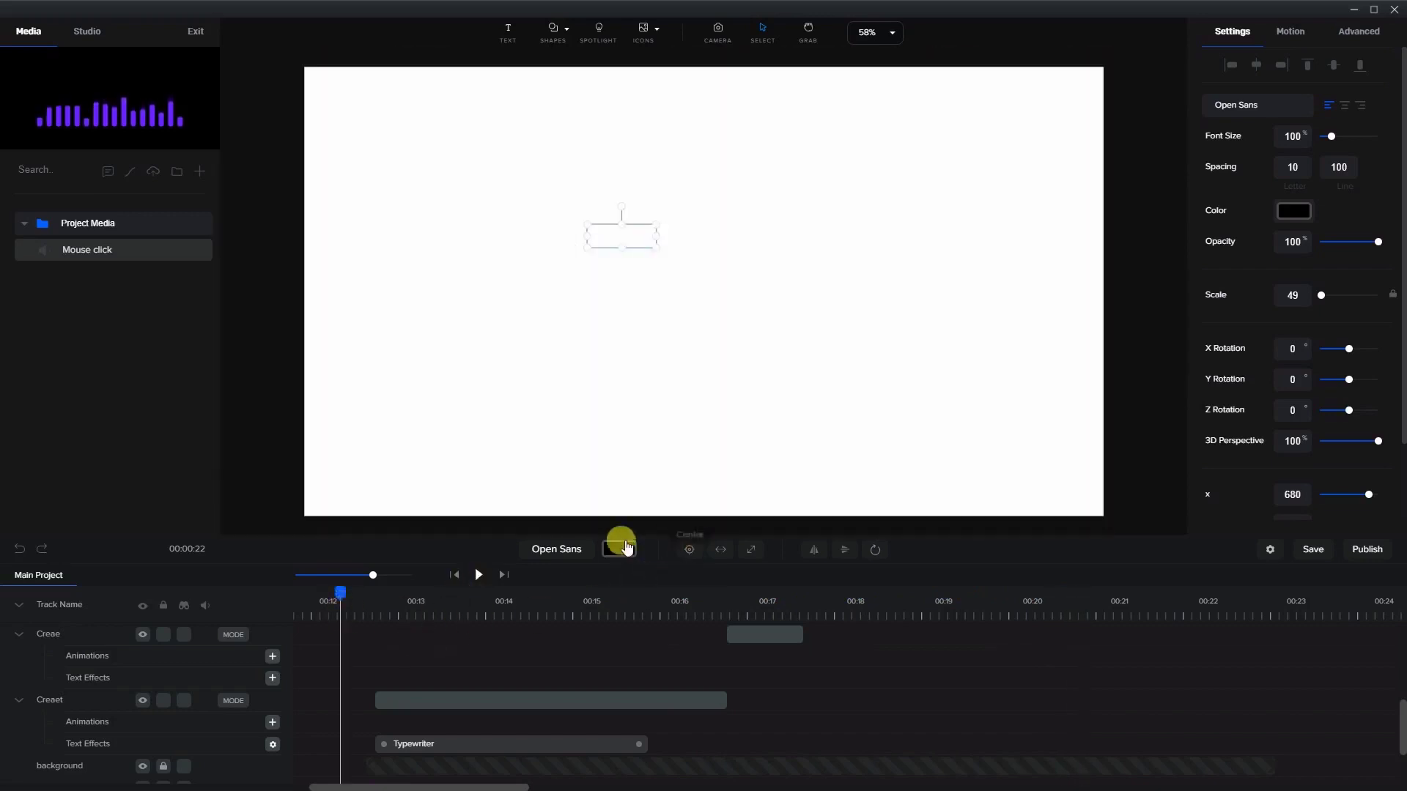
pyautogui.click(717, 31)
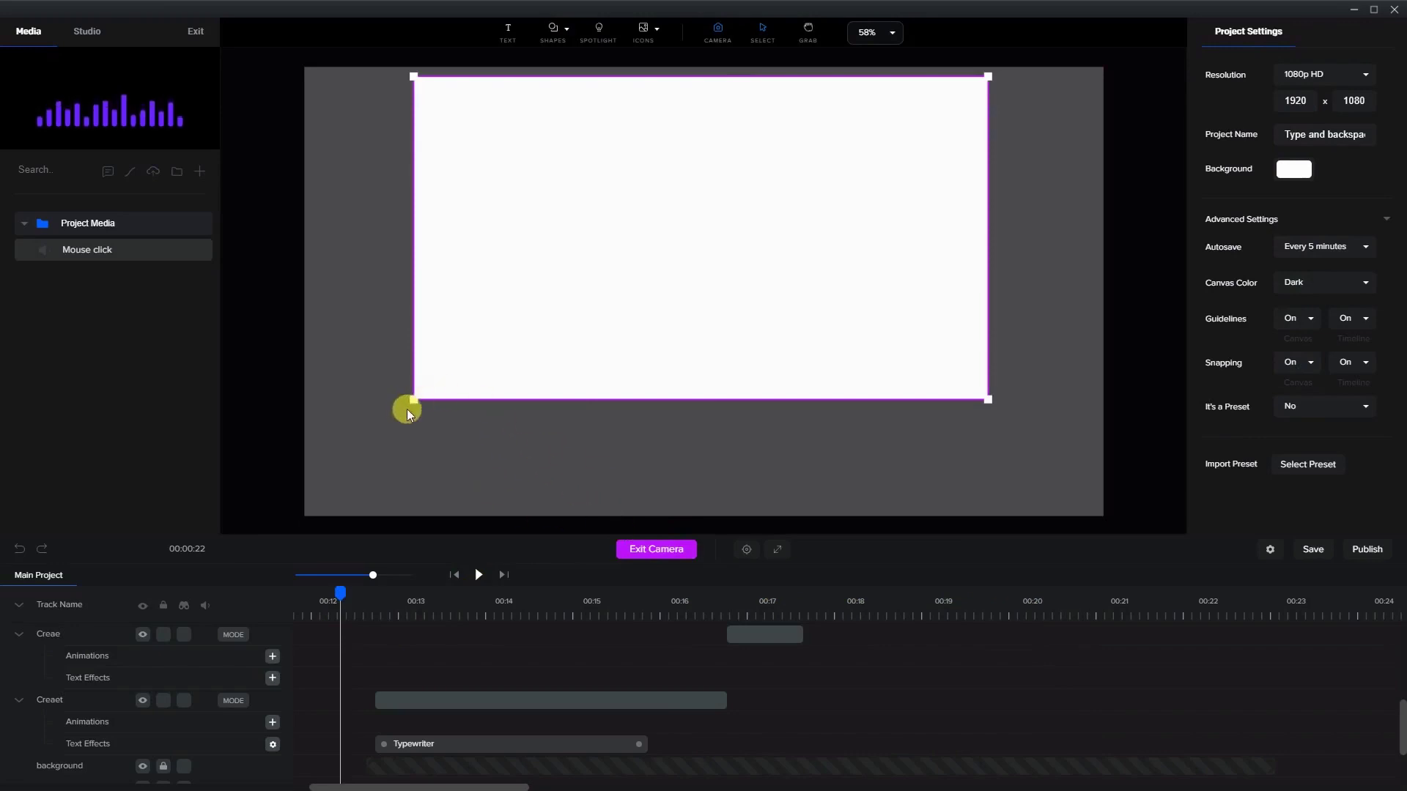
pyautogui.moveTo(412, 399); pyautogui.dragTo(330, 486)
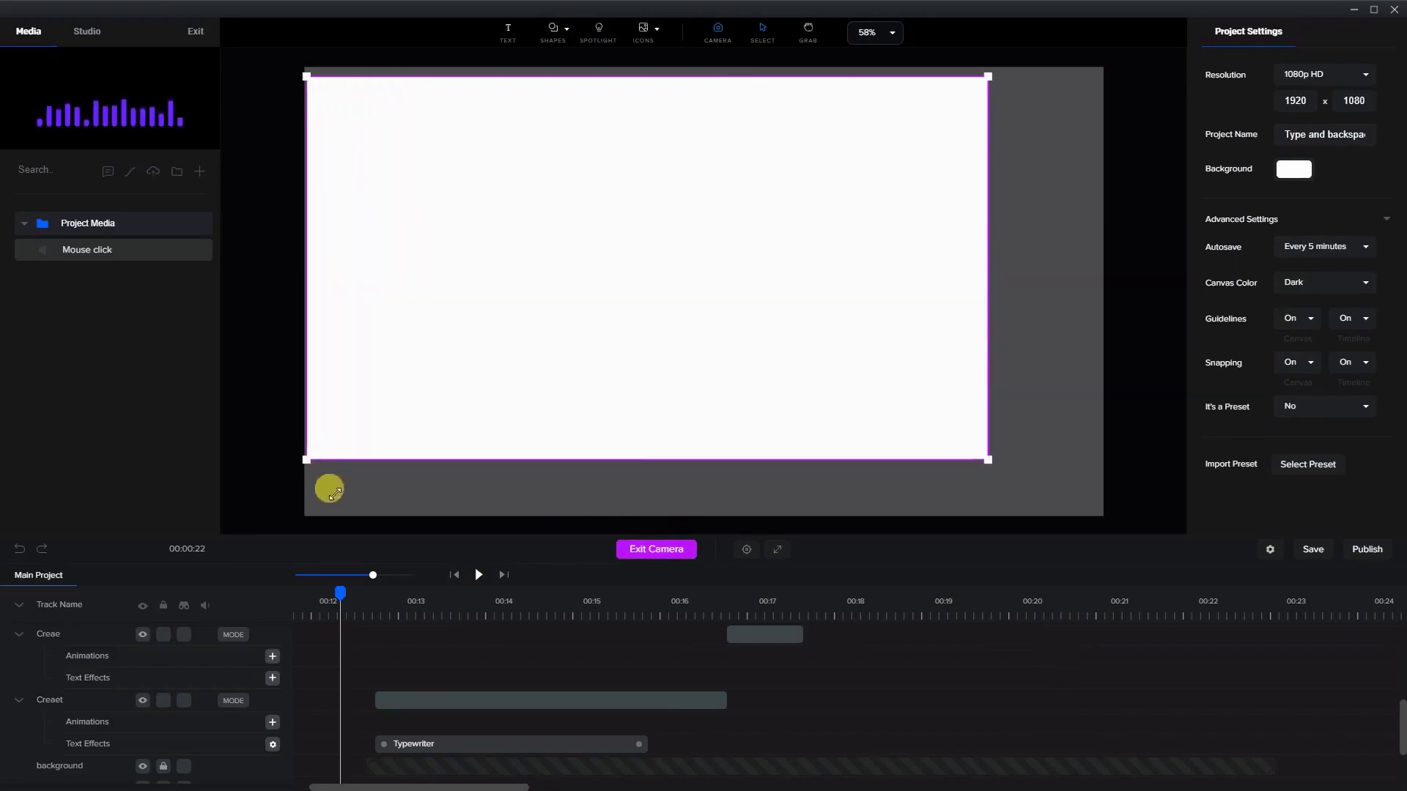
pyautogui.moveTo(986, 456); pyautogui.dragTo(854, 396)
pyautogui.moveTo(983, 445); pyautogui.dragTo(1103, 516)
pyautogui.click(638, 551)
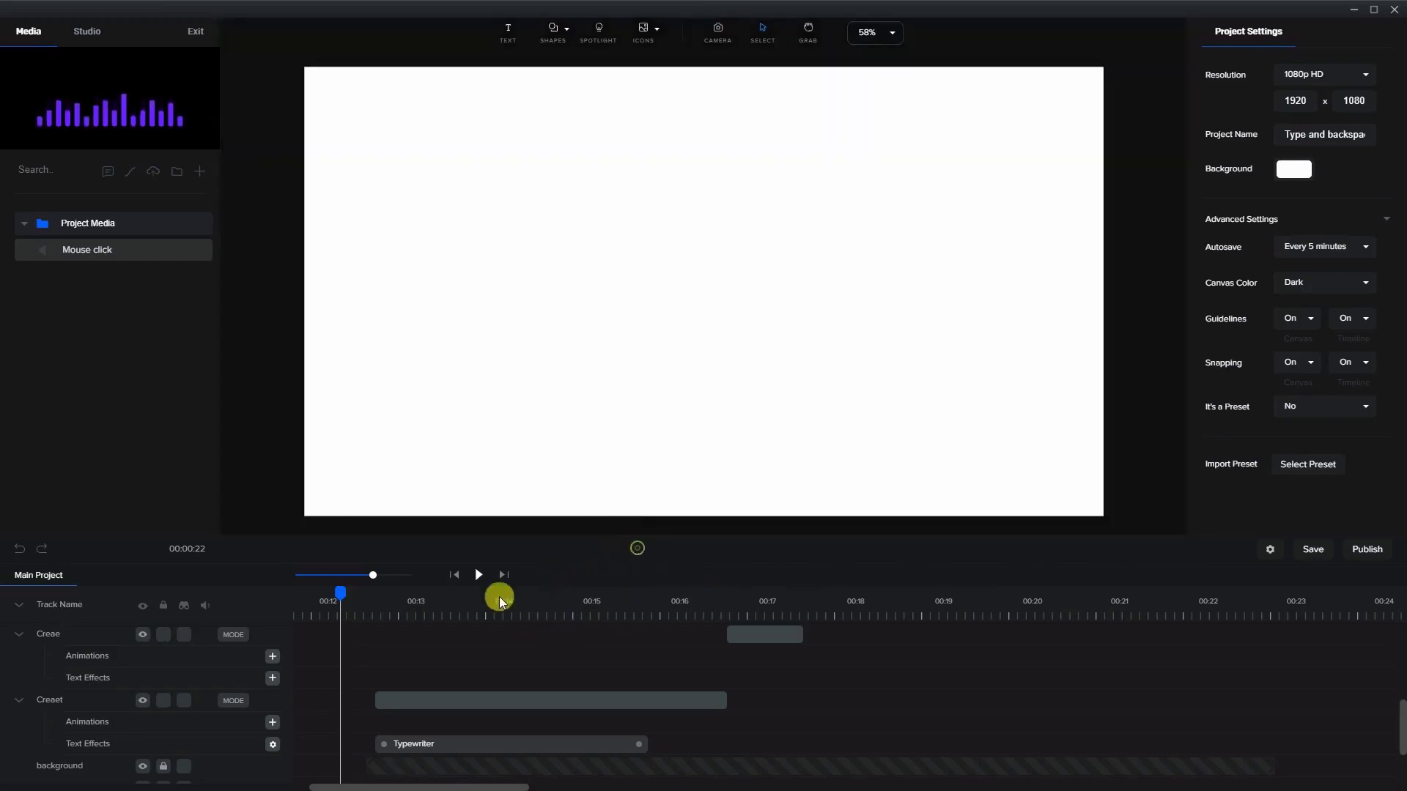
# - Group all the text clips from Creaet through Create and rename the group "text"
pyautogui.click(499, 618)
pyautogui.click(491, 591)
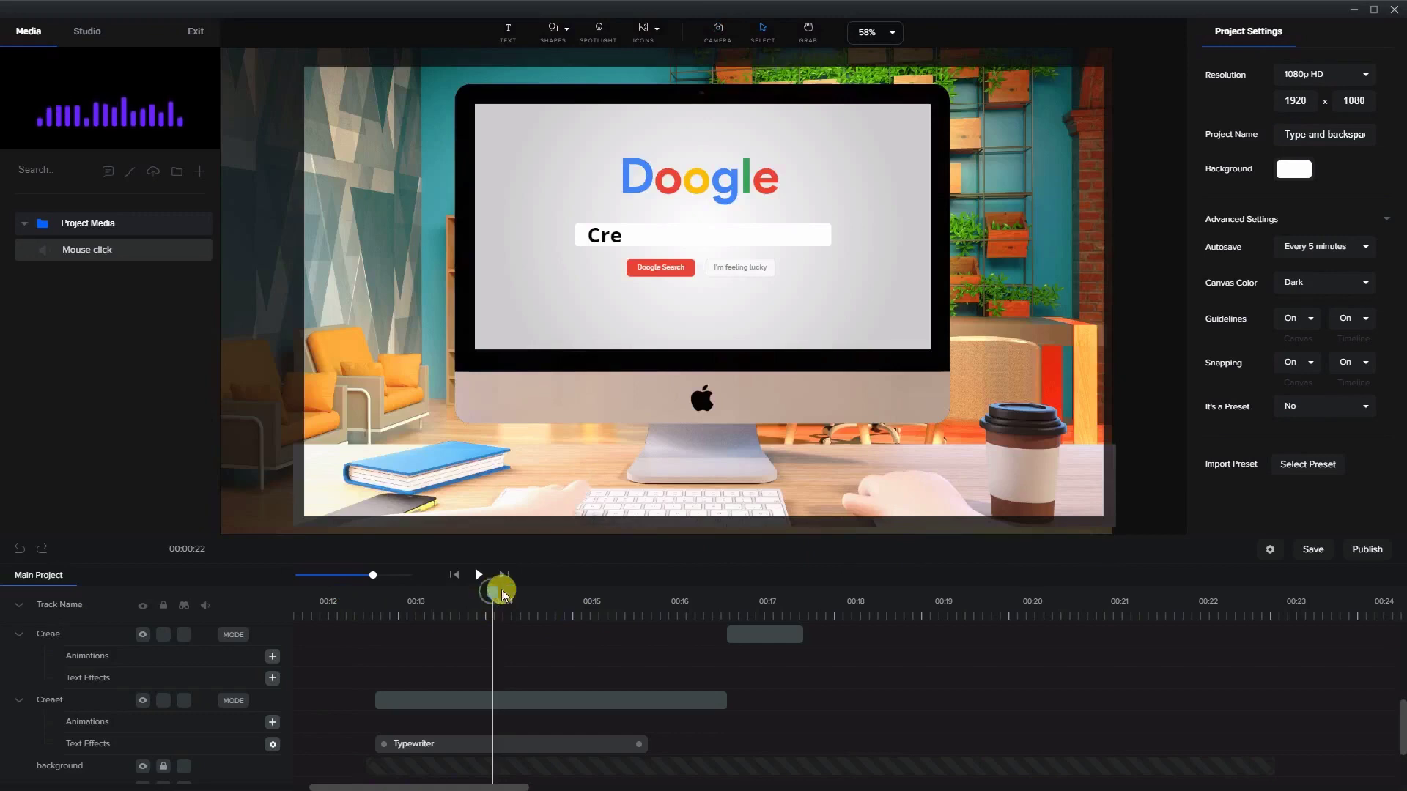
pyautogui.moveTo(497, 589); pyautogui.dragTo(766, 597)
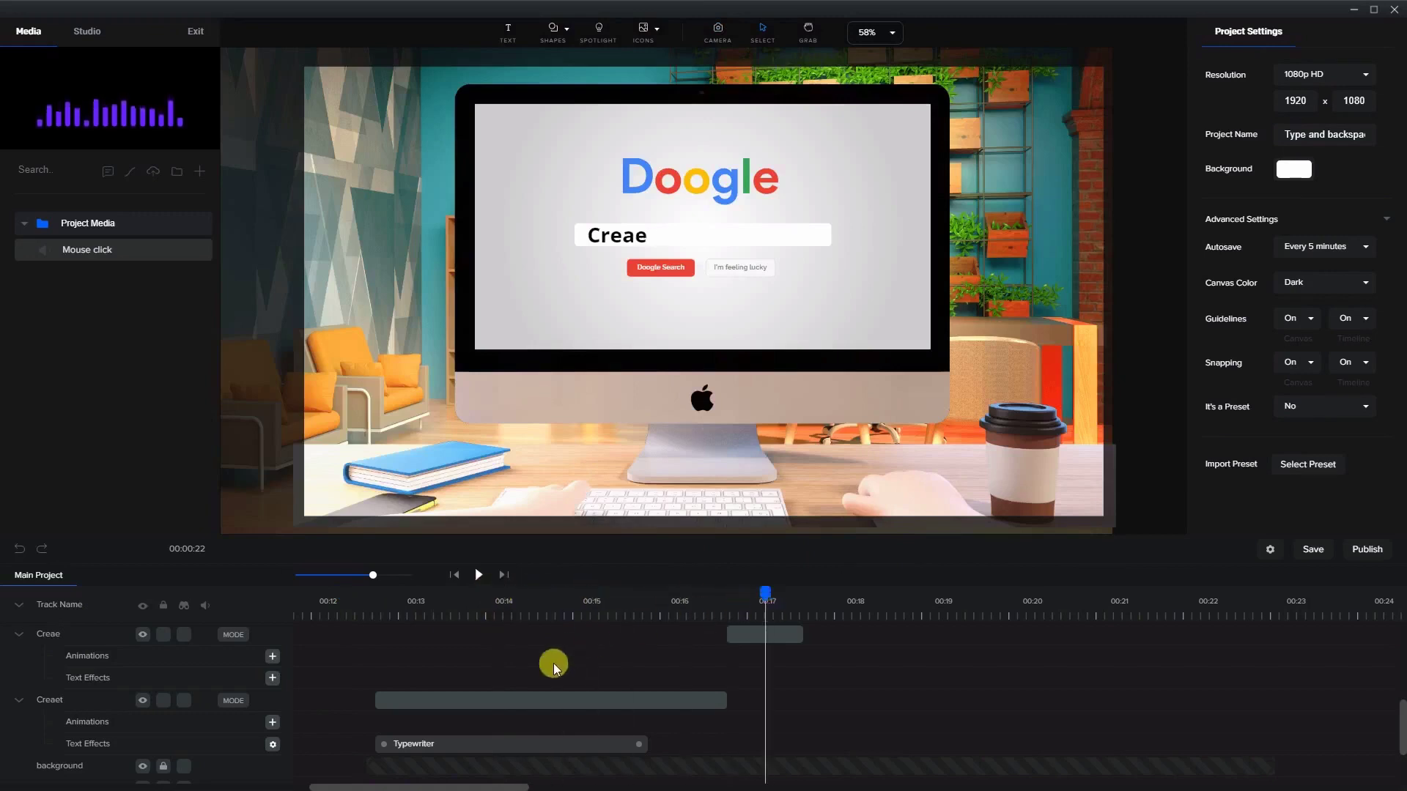
pyautogui.click(518, 698)
pyautogui.scroll(2, 1048, 714)
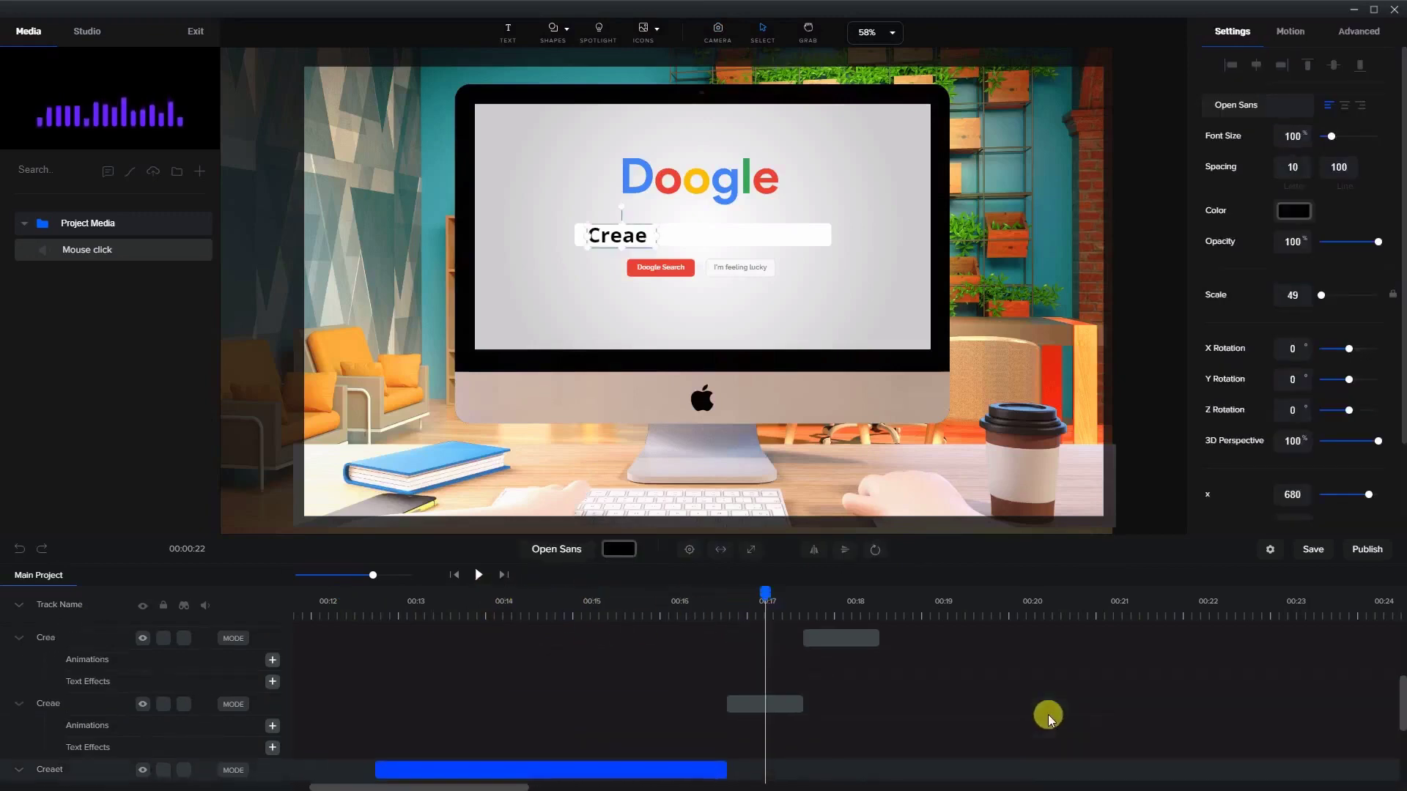
pyautogui.scroll(-2, 1048, 715)
pyautogui.scroll(3, 1080, 741)
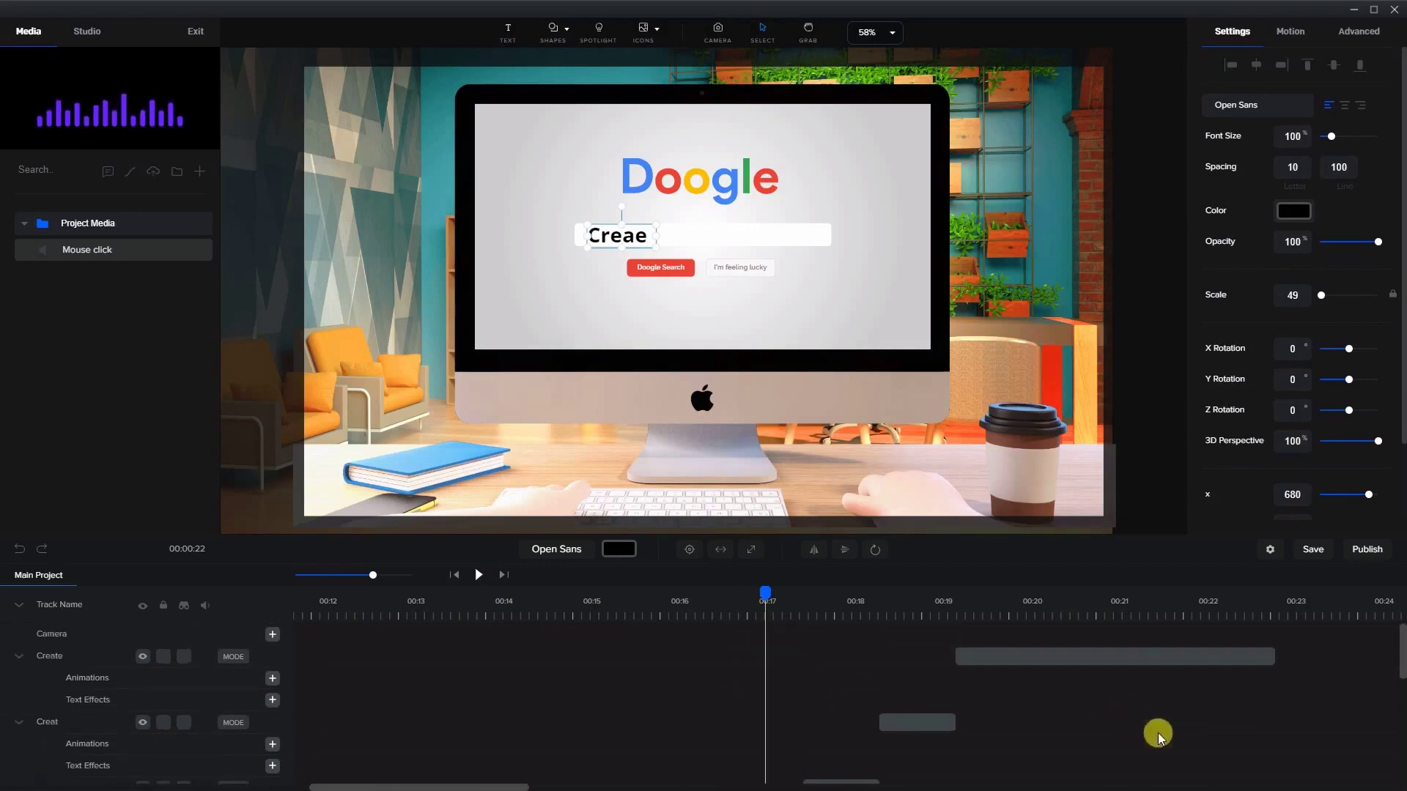
pyautogui.click(1115, 655)
pyautogui.rightClick(1115, 656)
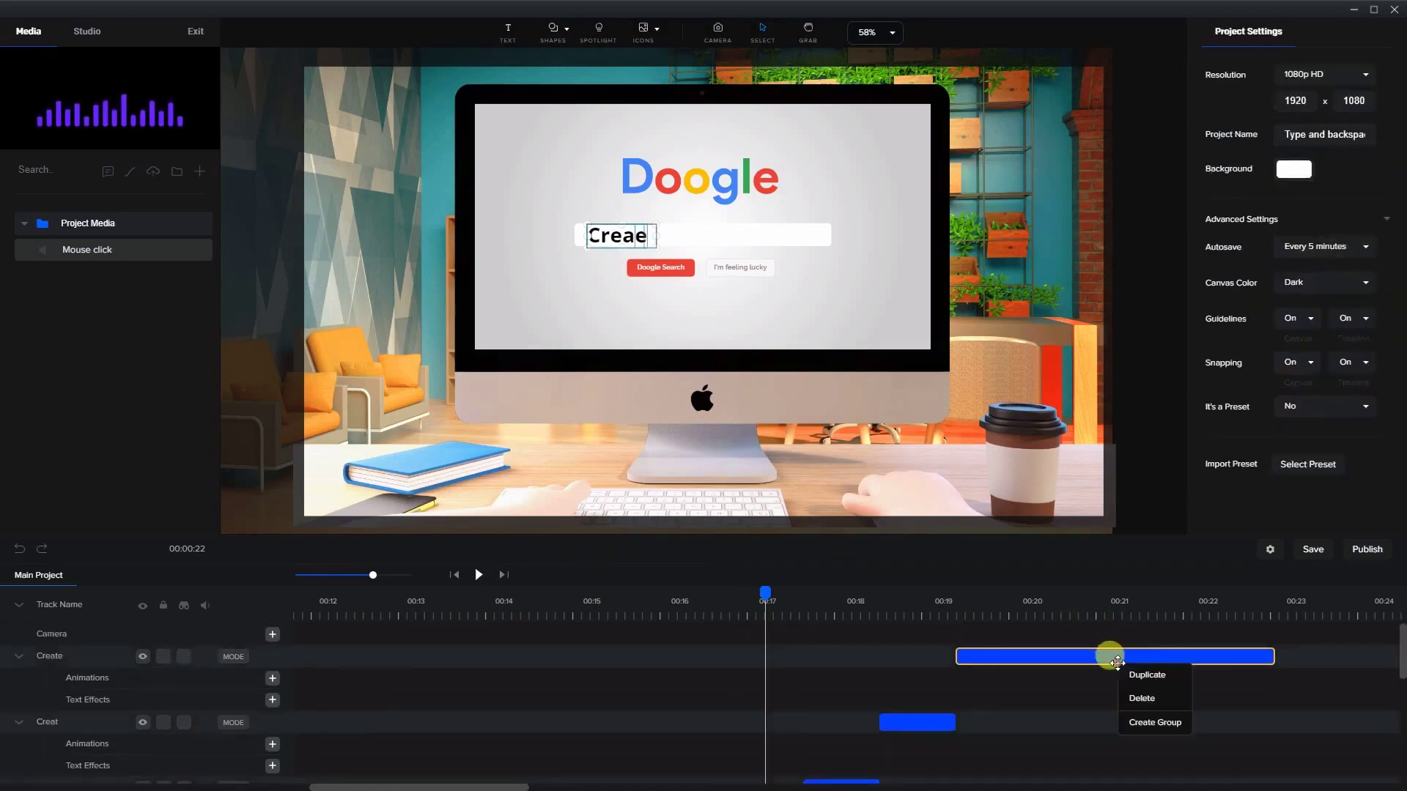
pyautogui.click(1145, 723)
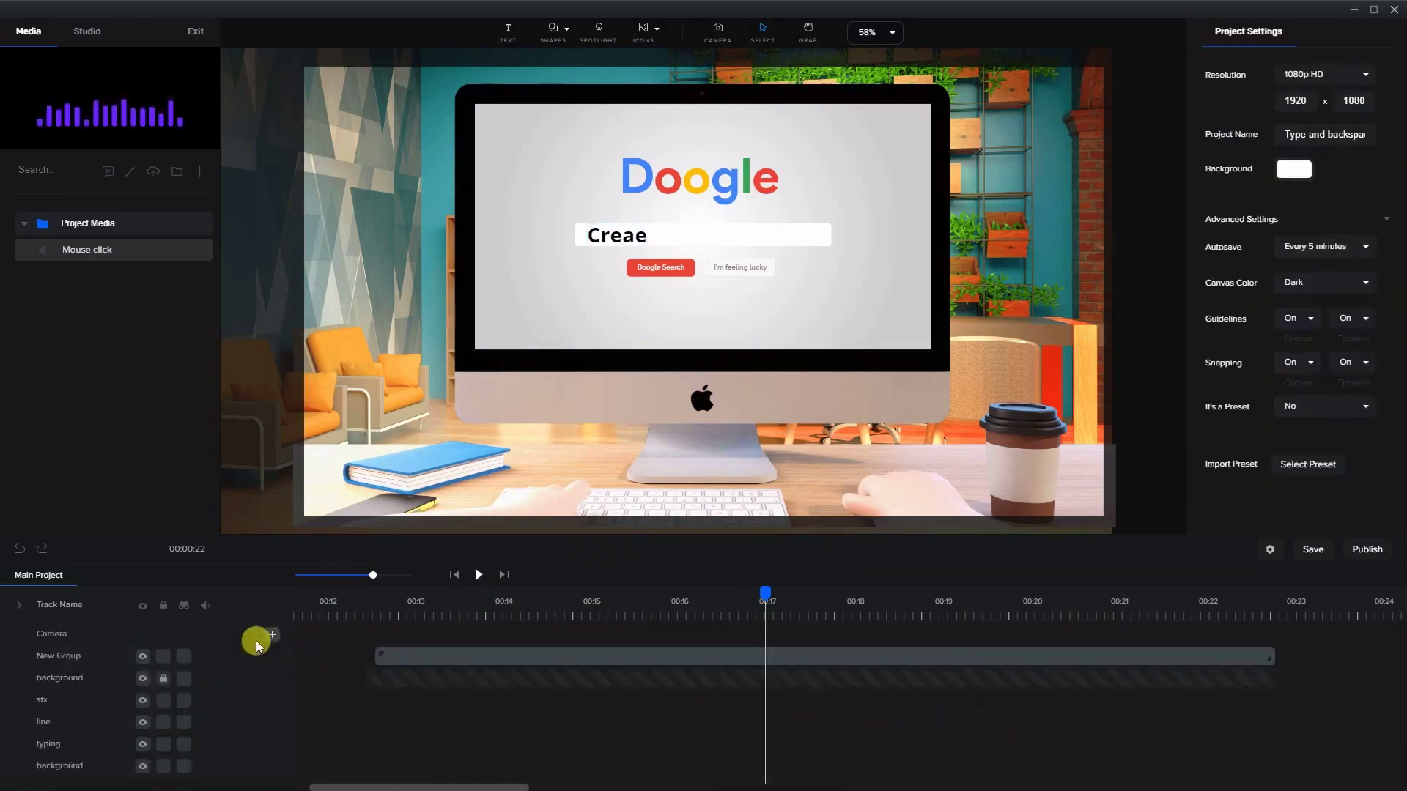
pyautogui.doubleClick(66, 659)
pyautogui.write('text')
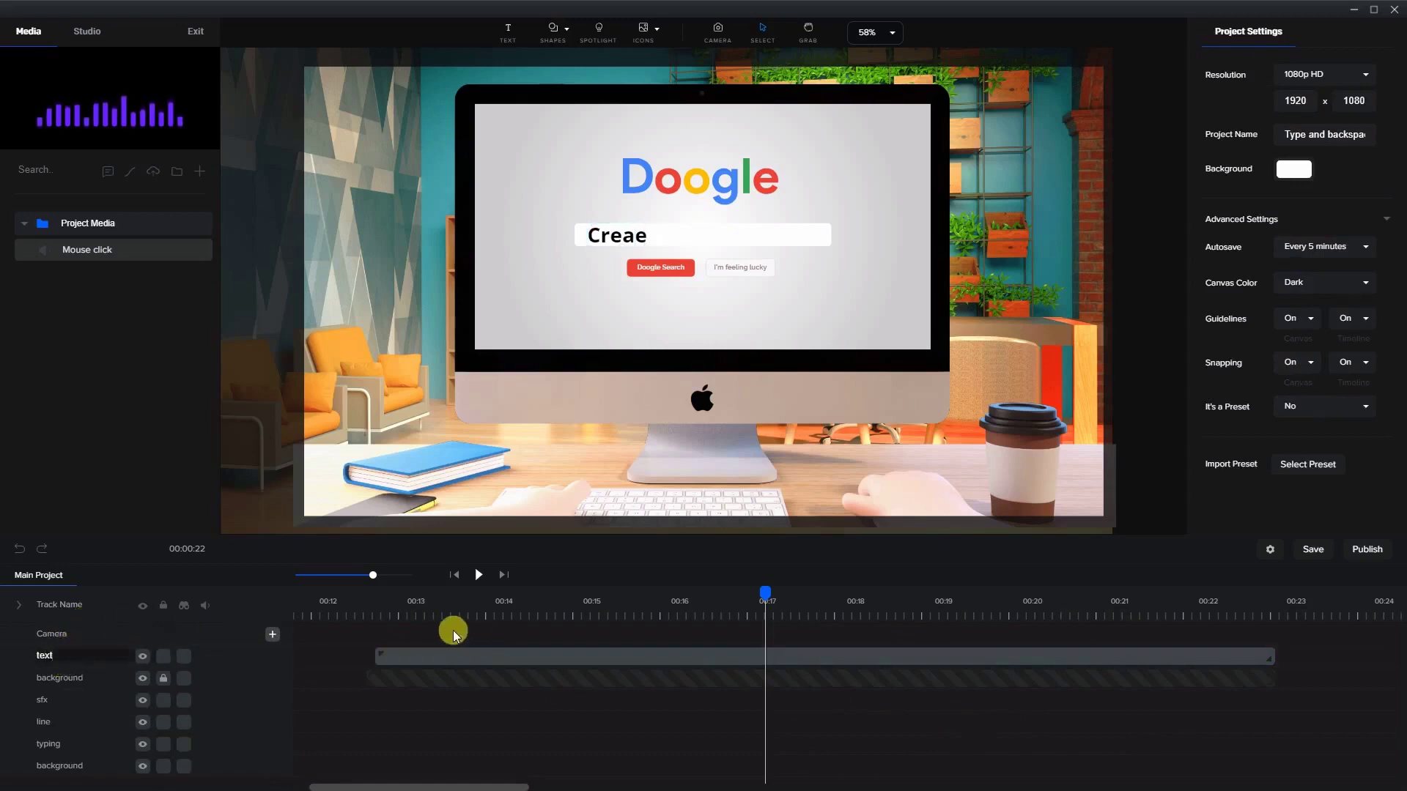
# - Add a rectangle shape at about 00:13, where the letter C is visible, and set its color to black
pyautogui.click(393, 609)
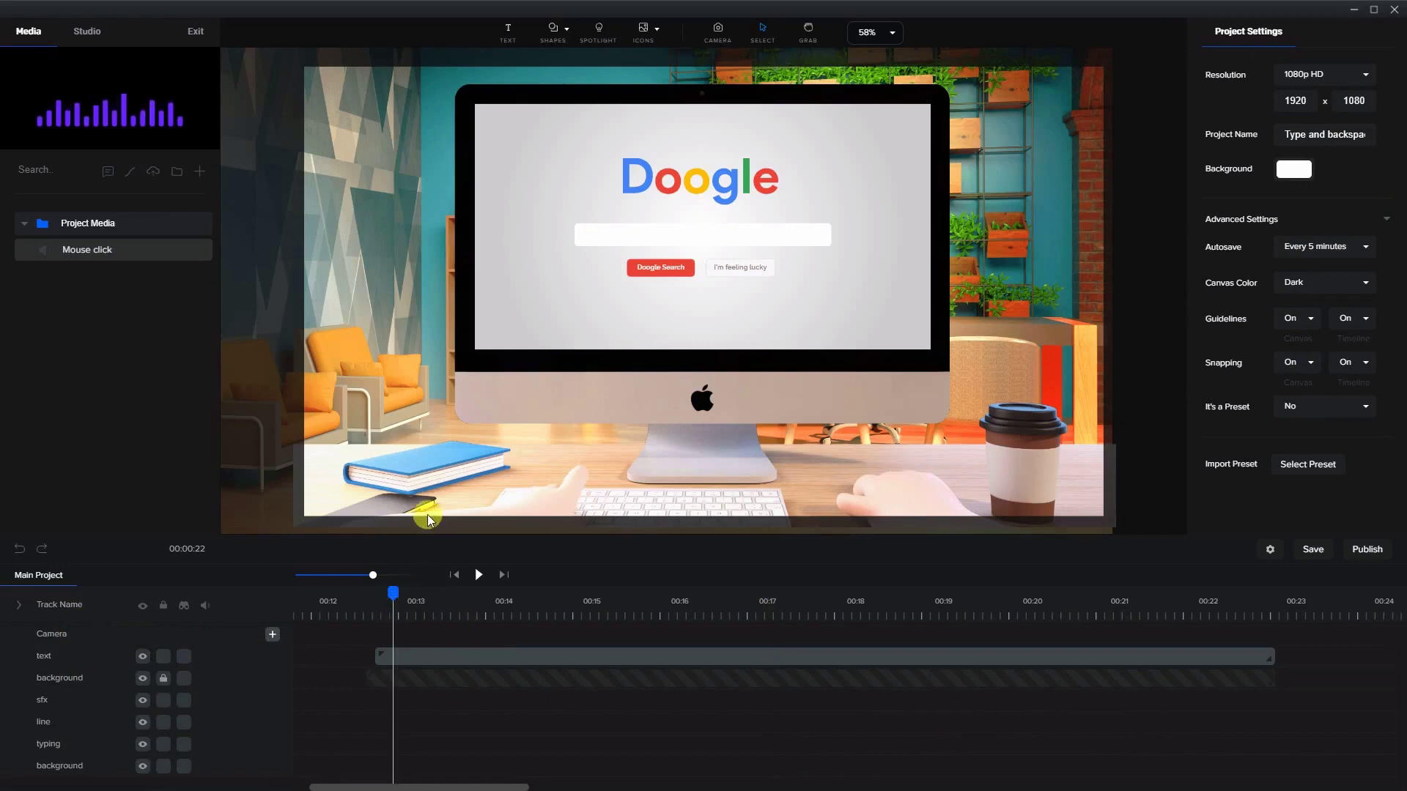
pyautogui.moveTo(393, 599); pyautogui.dragTo(422, 592)
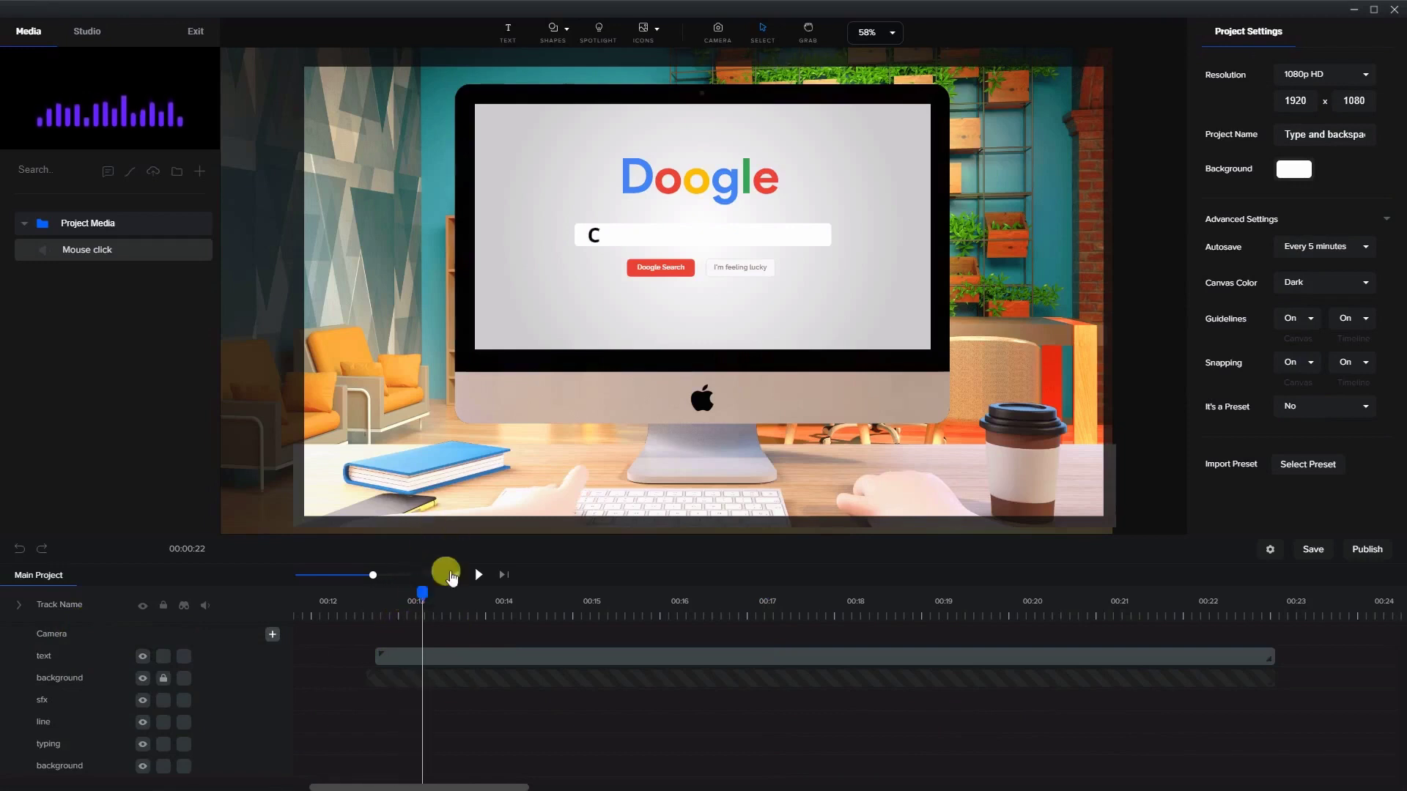
pyautogui.scroll(3, 584, 241)
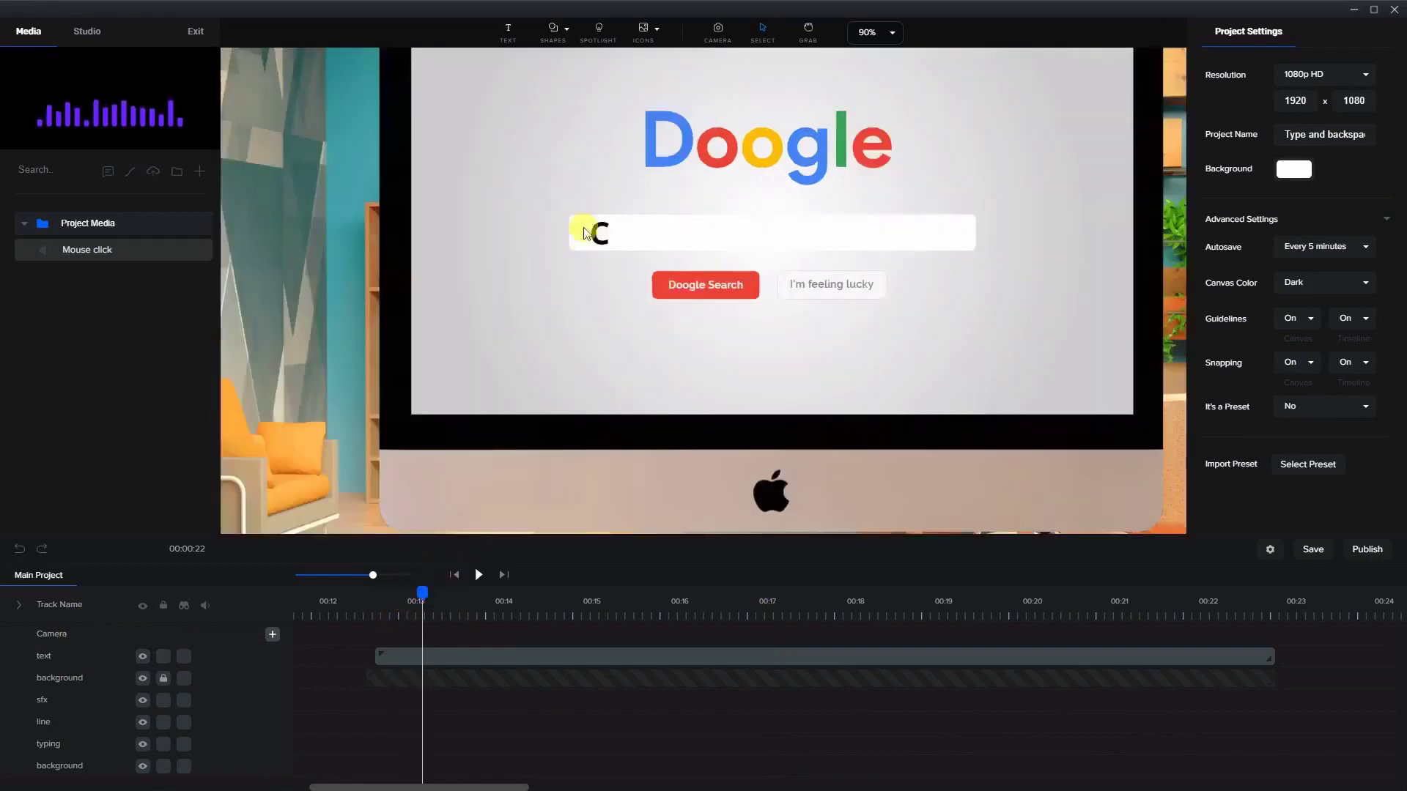
pyautogui.click(553, 33)
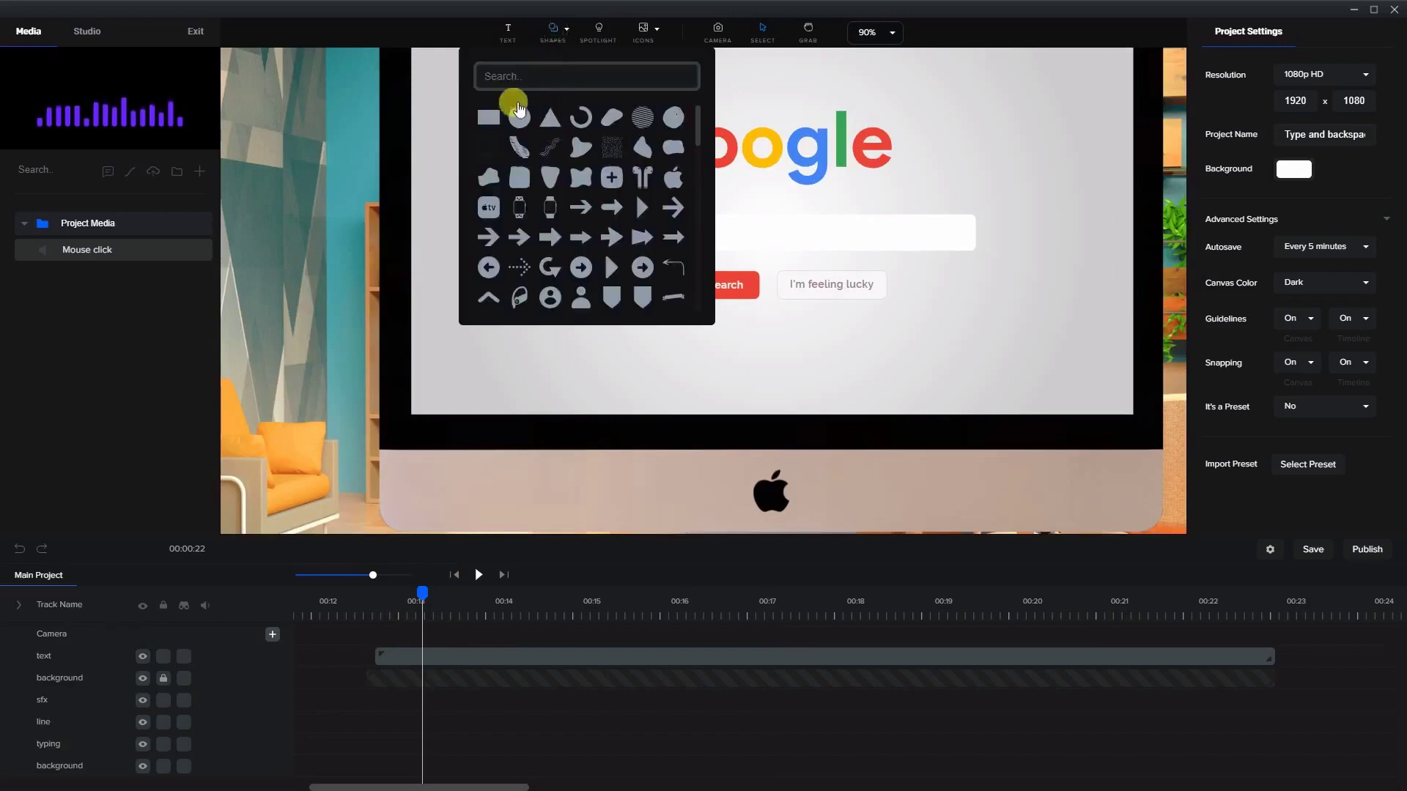
pyautogui.click(488, 117)
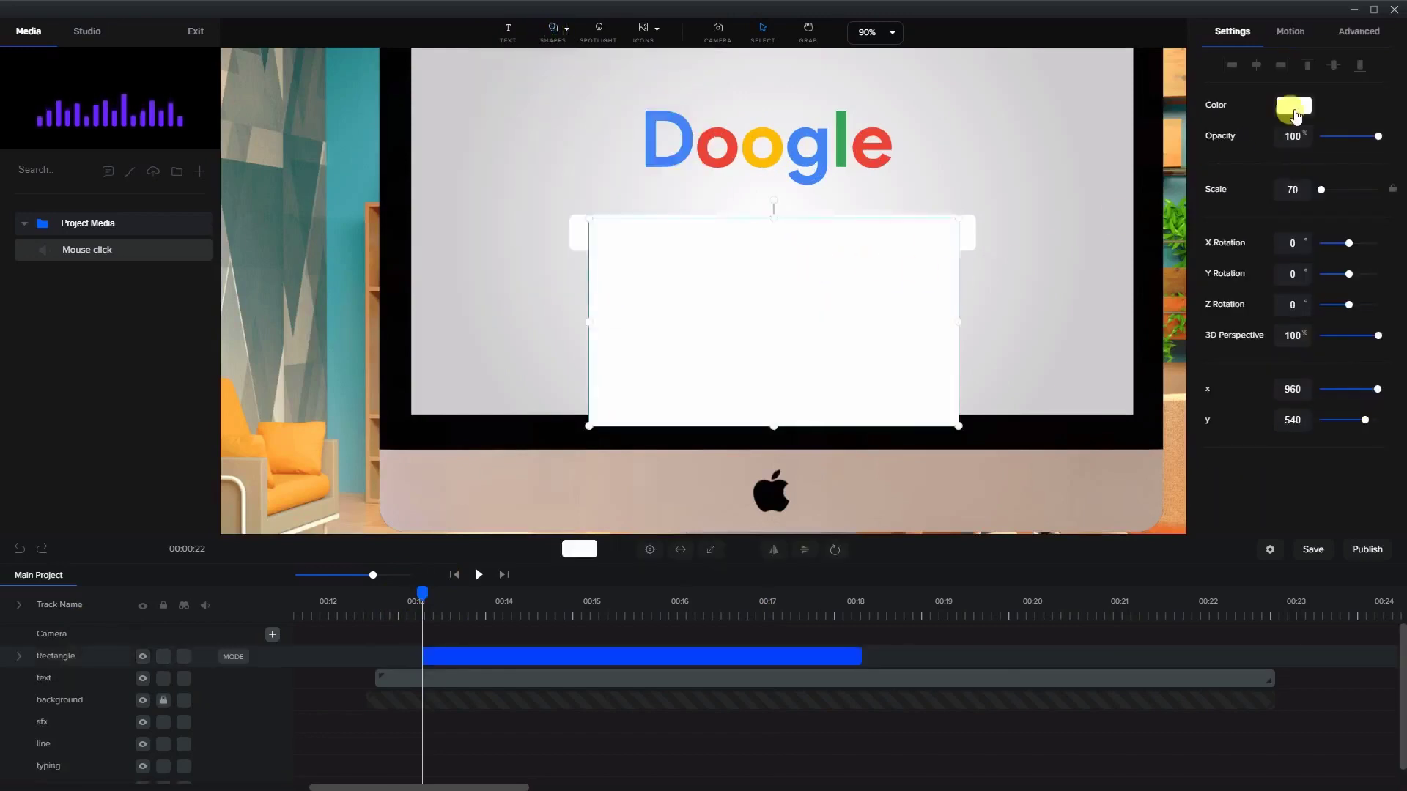
pyautogui.click(1293, 105)
pyautogui.moveTo(1251, 184); pyautogui.dragTo(1168, 226)
pyautogui.click(886, 358)
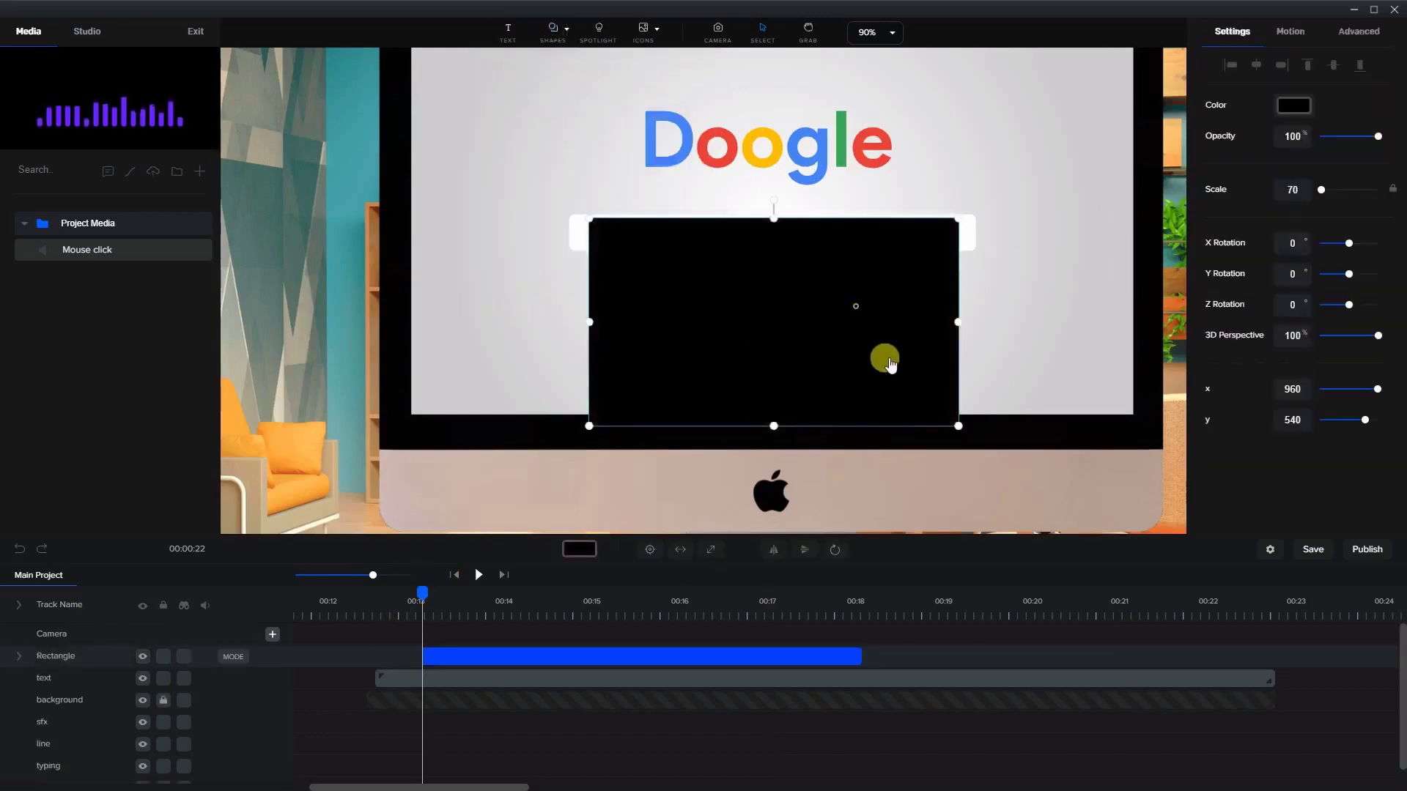
# - Shrink the black rectangle into a thin vertical cursor bar in front of the letter C in the search box
pyautogui.moveTo(957, 426); pyautogui.dragTo(602, 273)
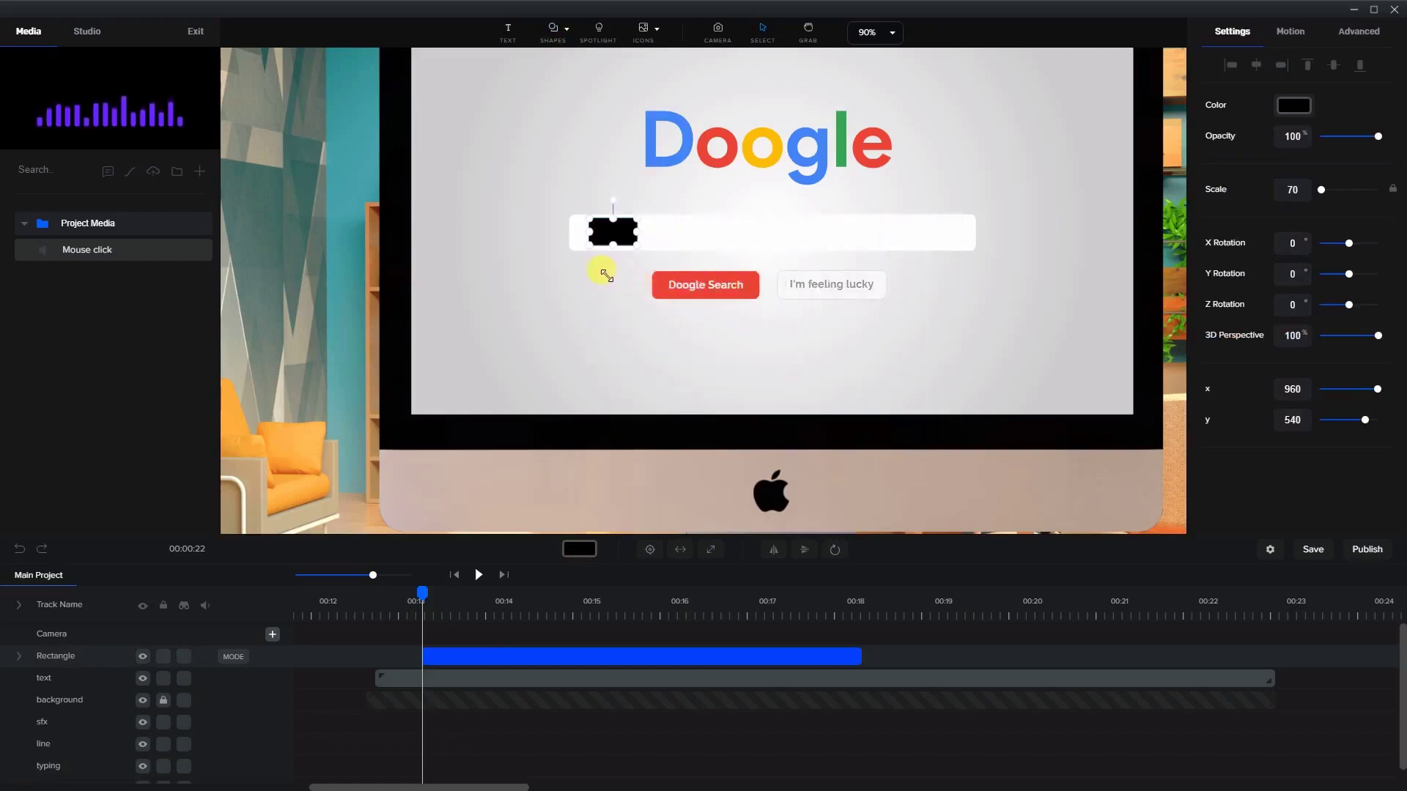
pyautogui.click(635, 234)
pyautogui.moveTo(636, 239); pyautogui.dragTo(577, 232)
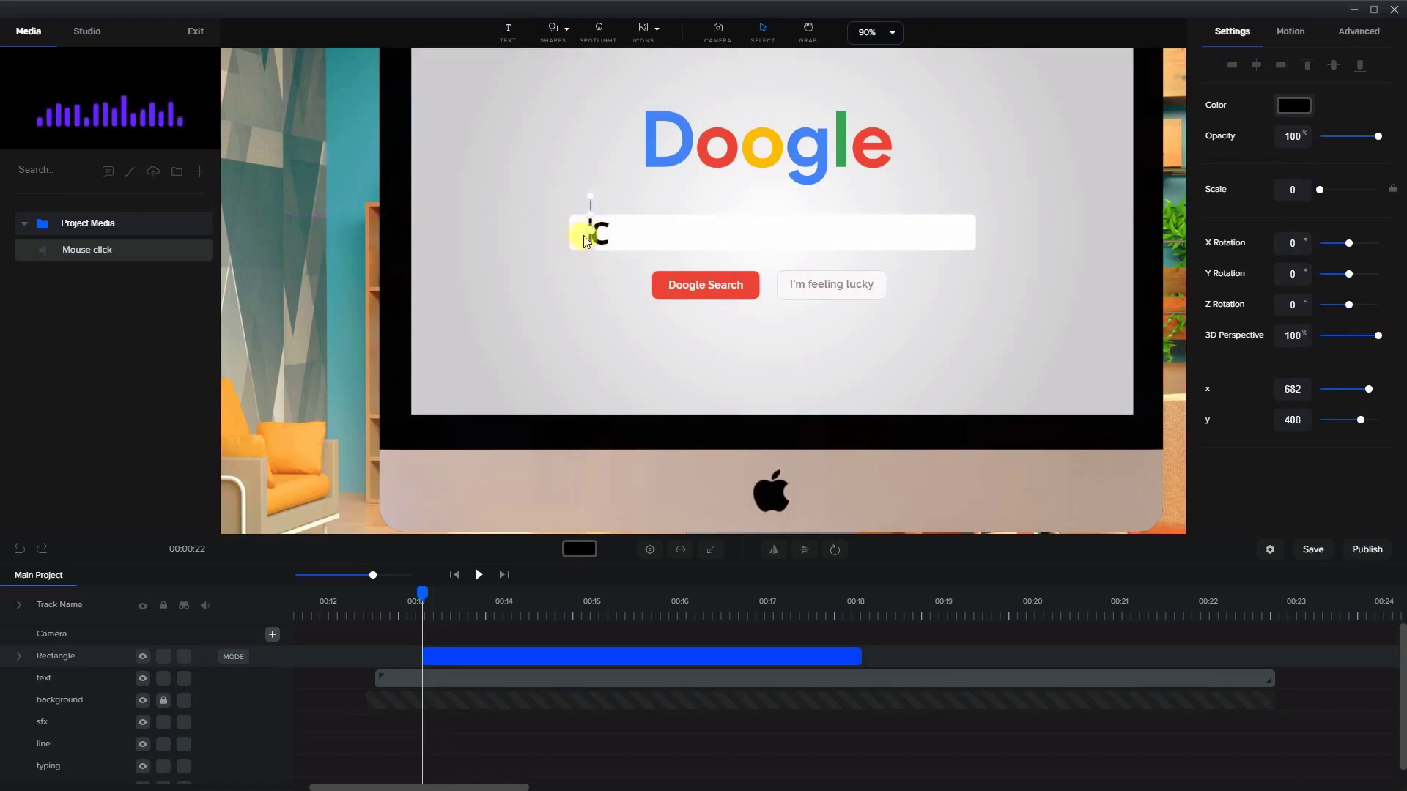
# - Nudge the cursor bar three steps left and three down to x 679, y 403, just before the letter C
pyautogui.scroll(3, 578, 234)
pyautogui.click(507, 204)
pyautogui.click(592, 224)
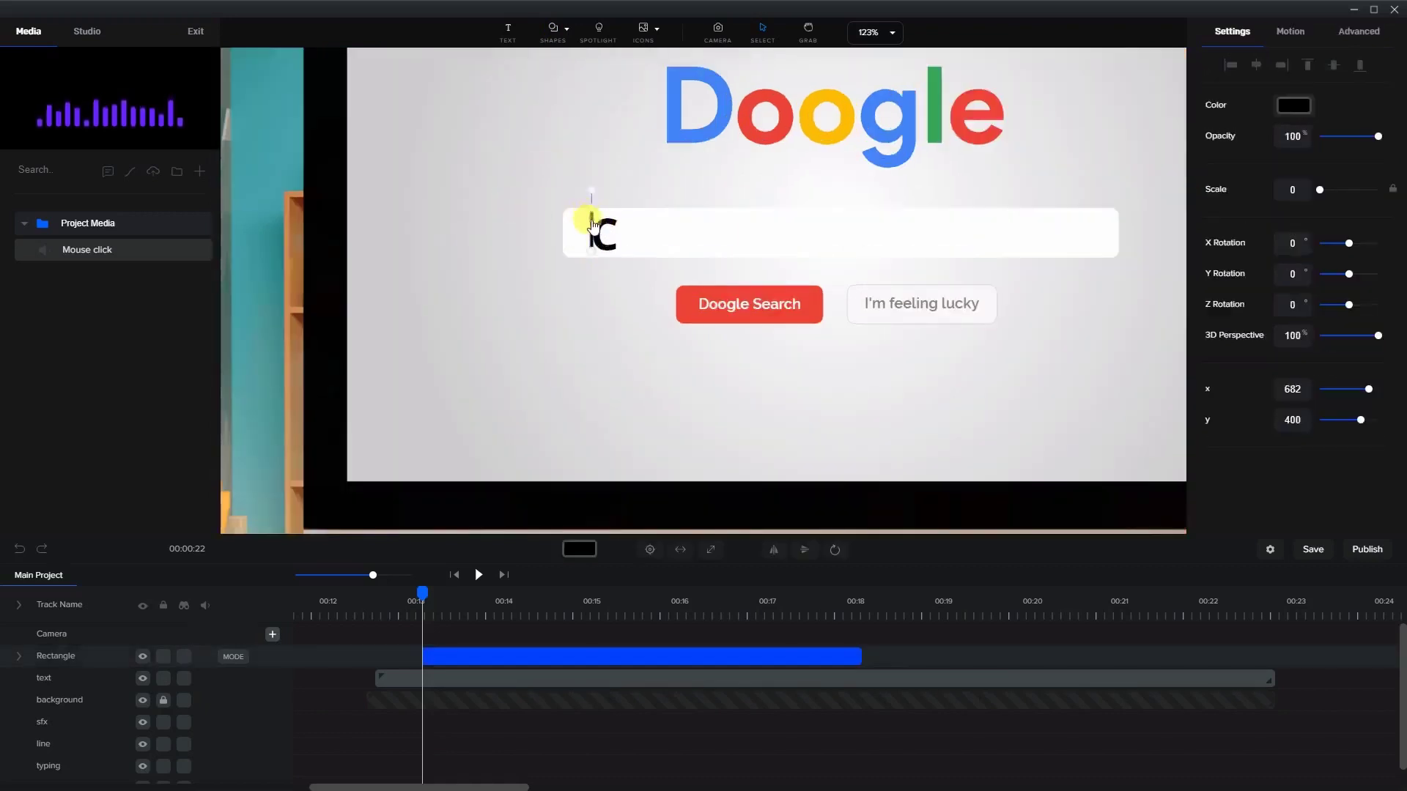
pyautogui.press('Left')
pyautogui.press('Left')
pyautogui.press('Left')
pyautogui.press('Down')
pyautogui.press('Down')
pyautogui.press('Down')
pyautogui.click(445, 274)
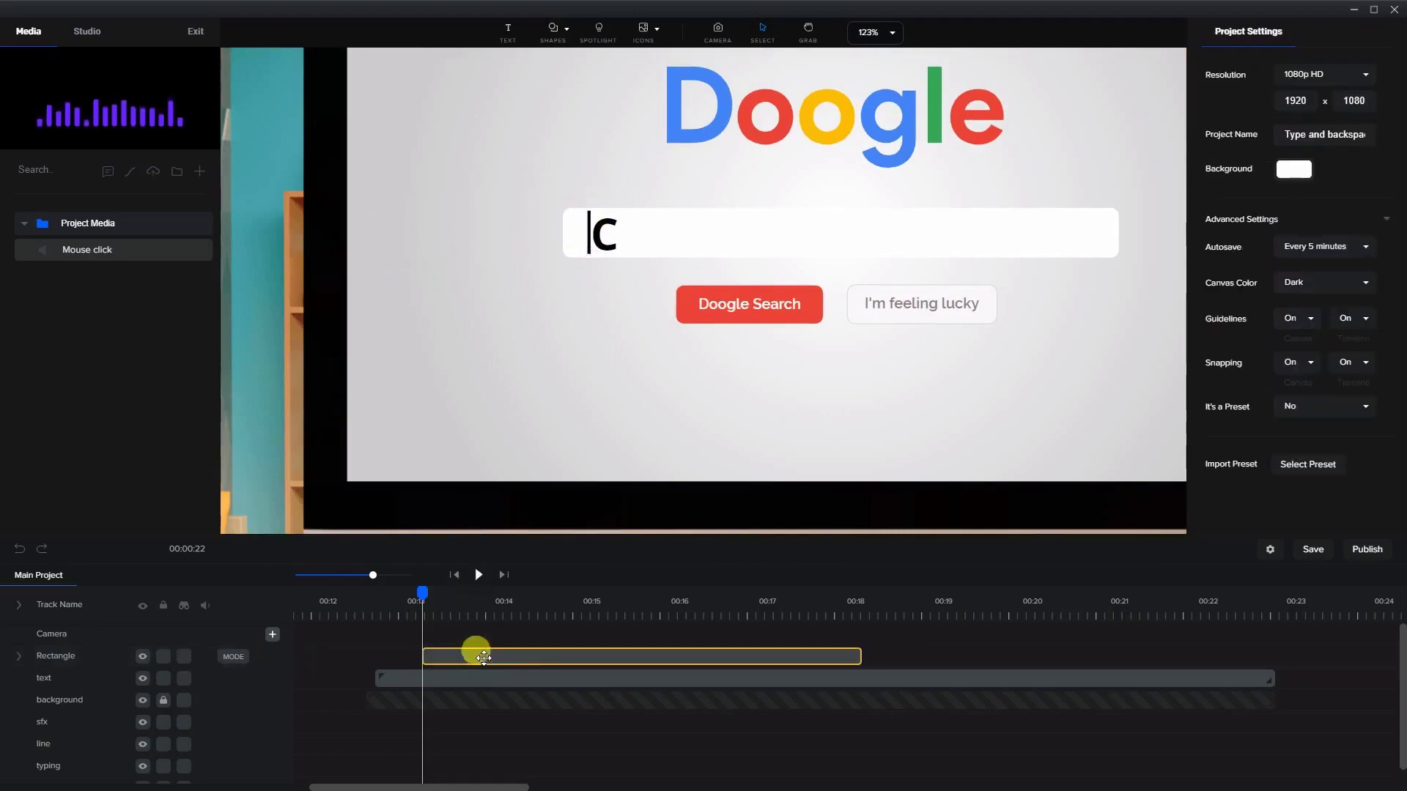
# - Move the Rectangle clip to the start of the background clip and shorten it to end where the letter C appears
pyautogui.moveTo(484, 658); pyautogui.dragTo(457, 649)
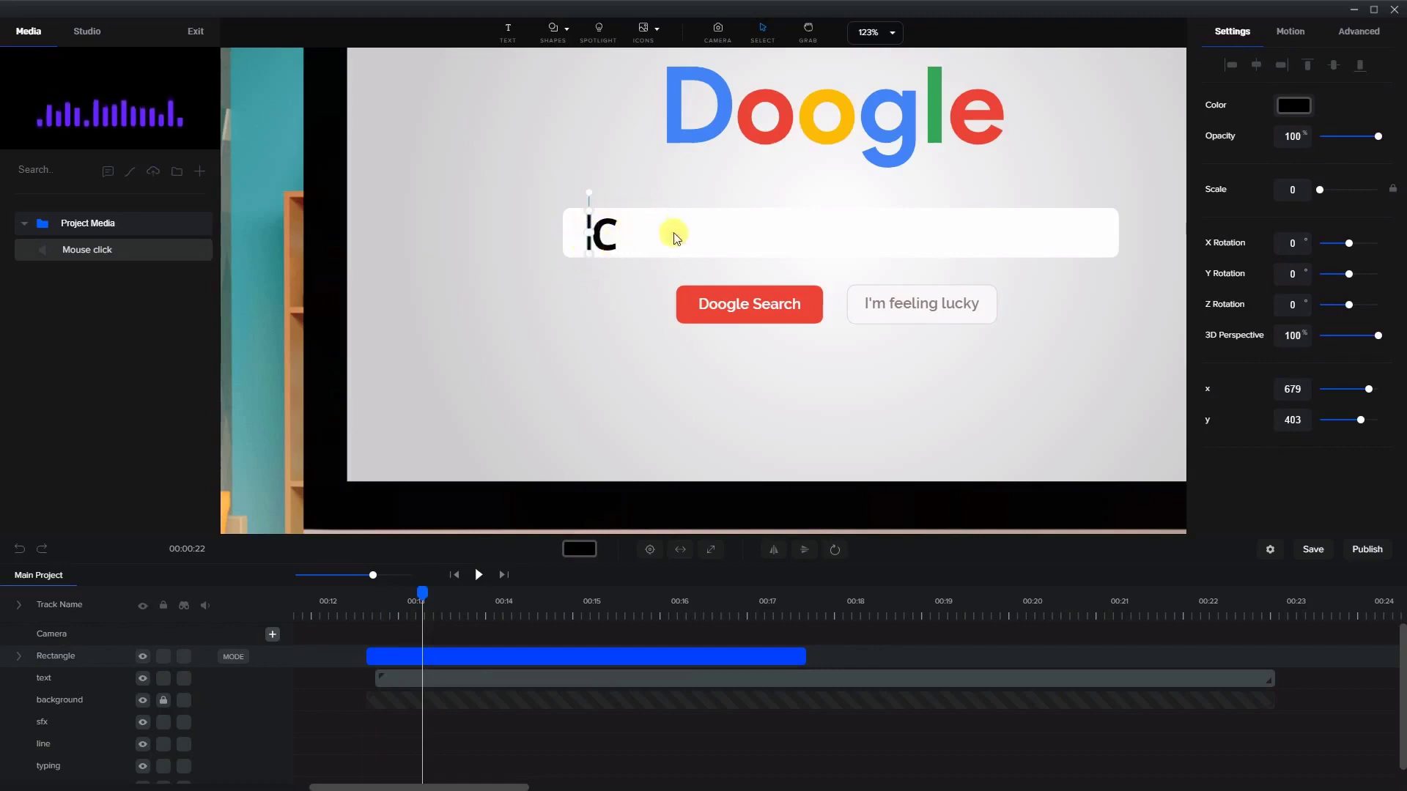
pyautogui.moveTo(411, 591)
pyautogui.mouseDown()
pyautogui.moveTo(383, 595)
pyautogui.moveTo(400, 612)
pyautogui.mouseUp()
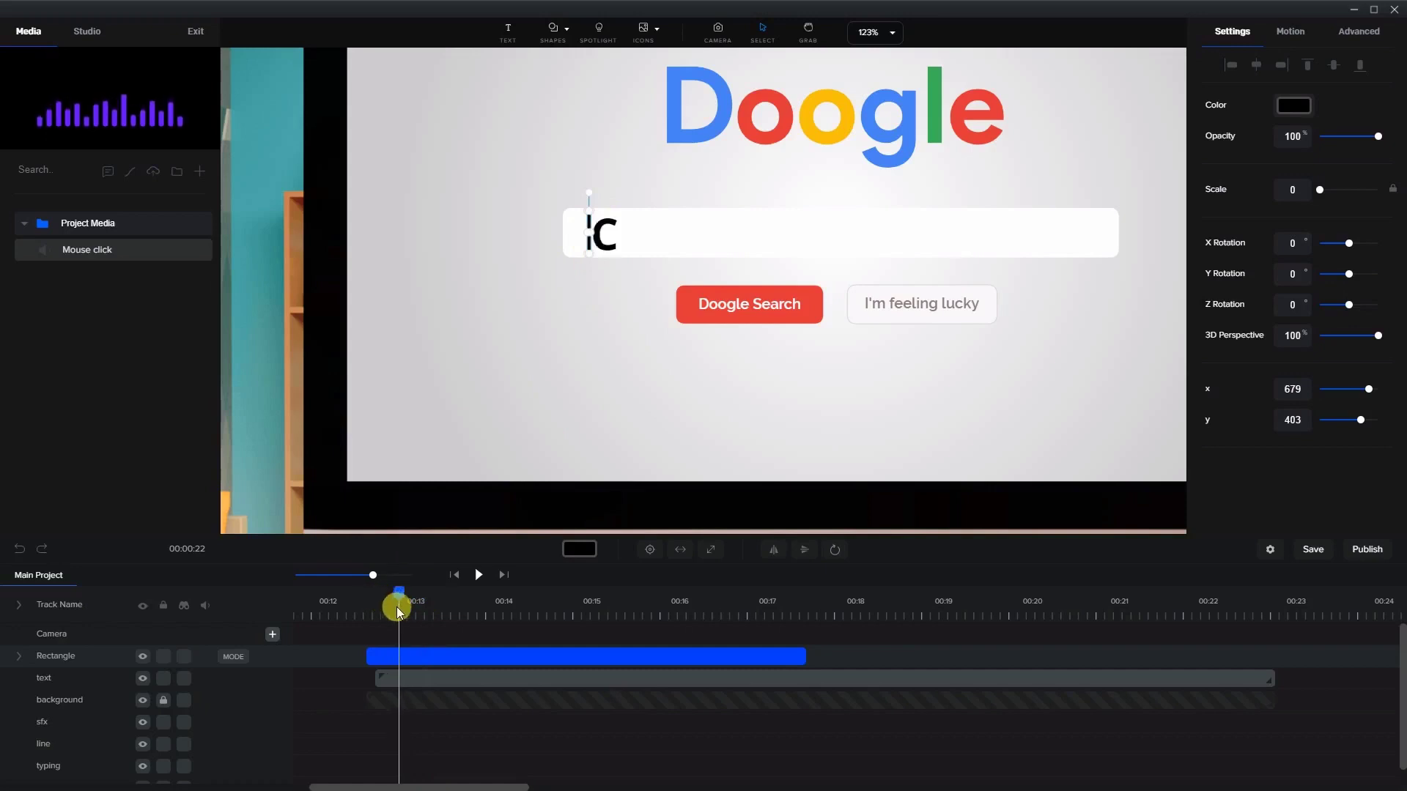
pyautogui.click(747, 650)
pyautogui.moveTo(794, 653); pyautogui.dragTo(401, 661)
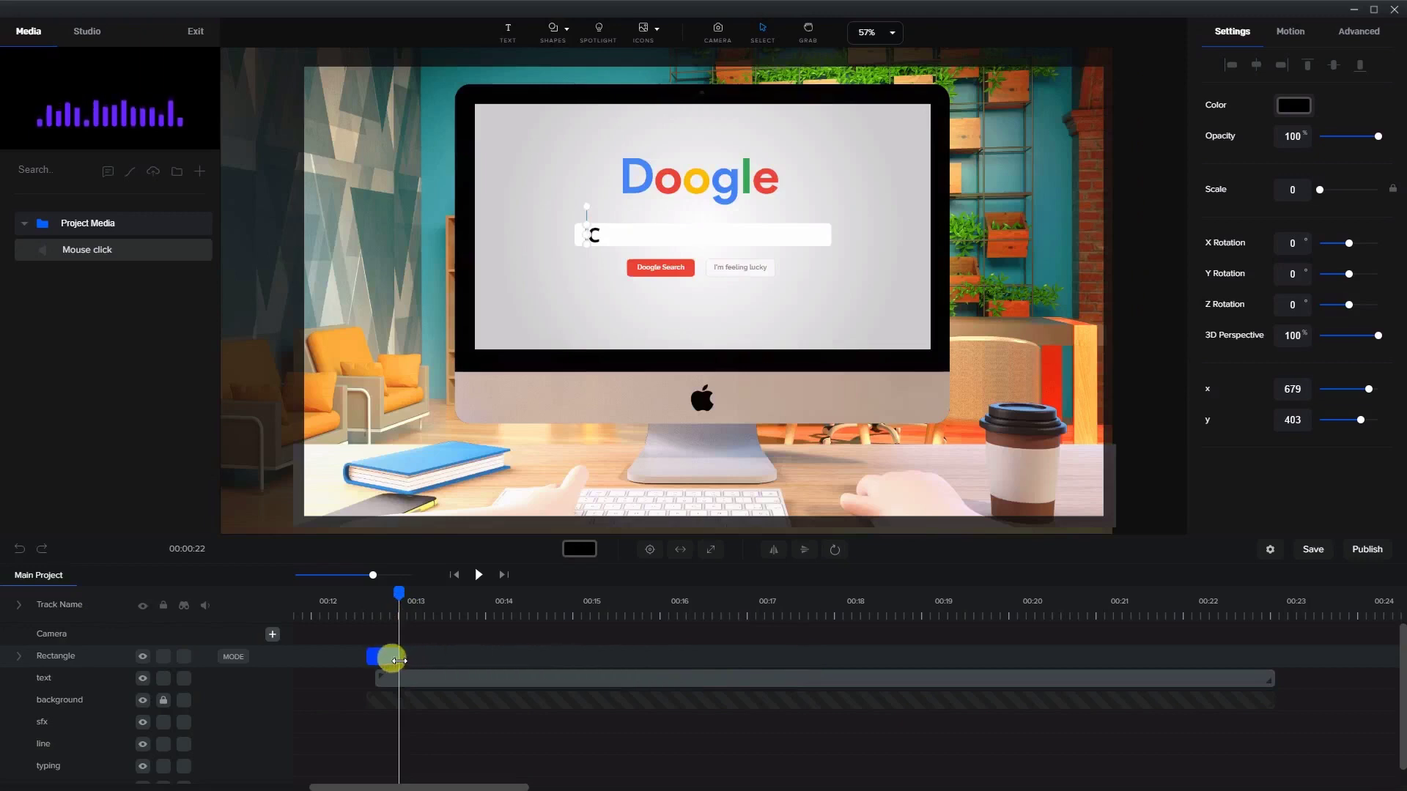
# - Duplicate the shortened Rectangle clip and place the copy directly after it on the timeline
pyautogui.rightClick(383, 652)
pyautogui.click(393, 663)
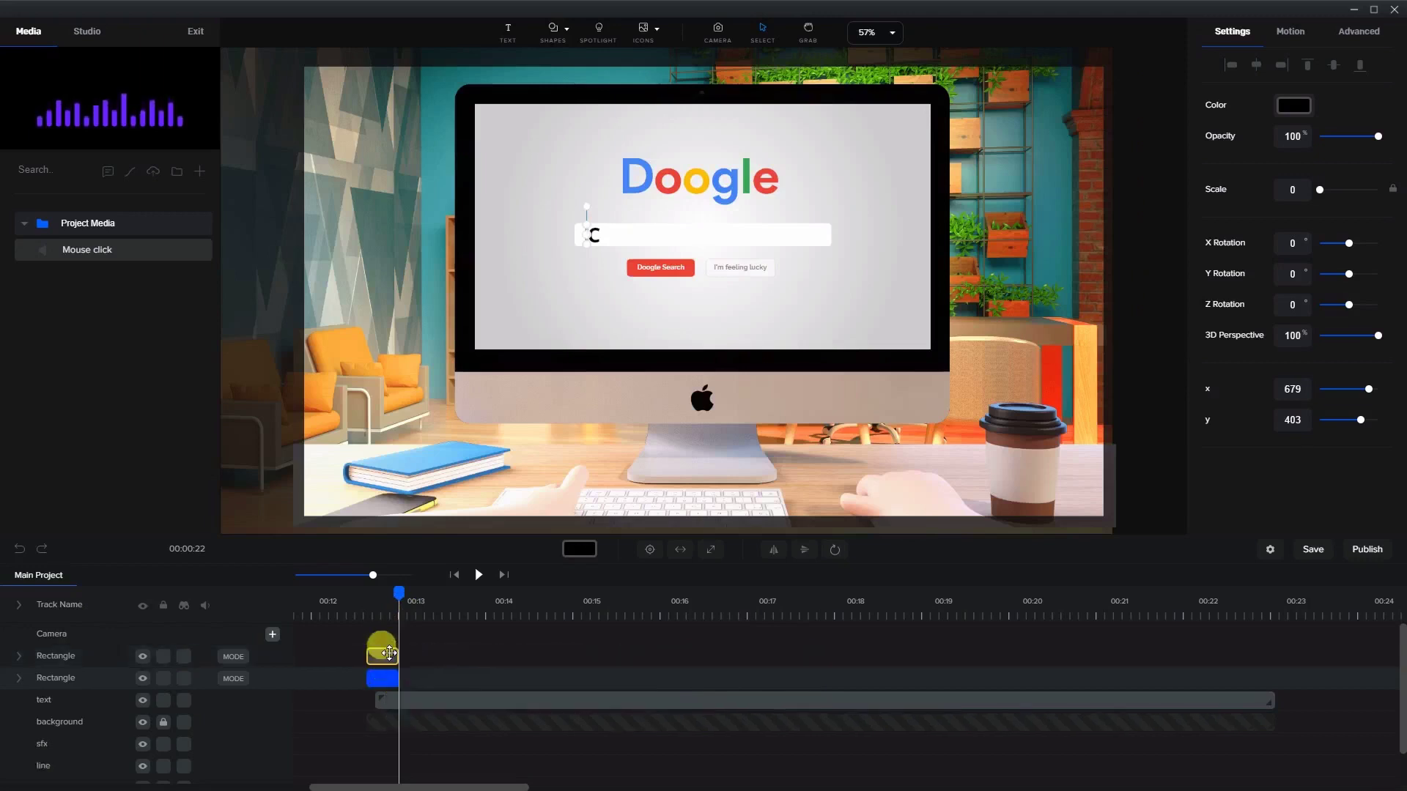
pyautogui.moveTo(389, 653); pyautogui.dragTo(417, 657)
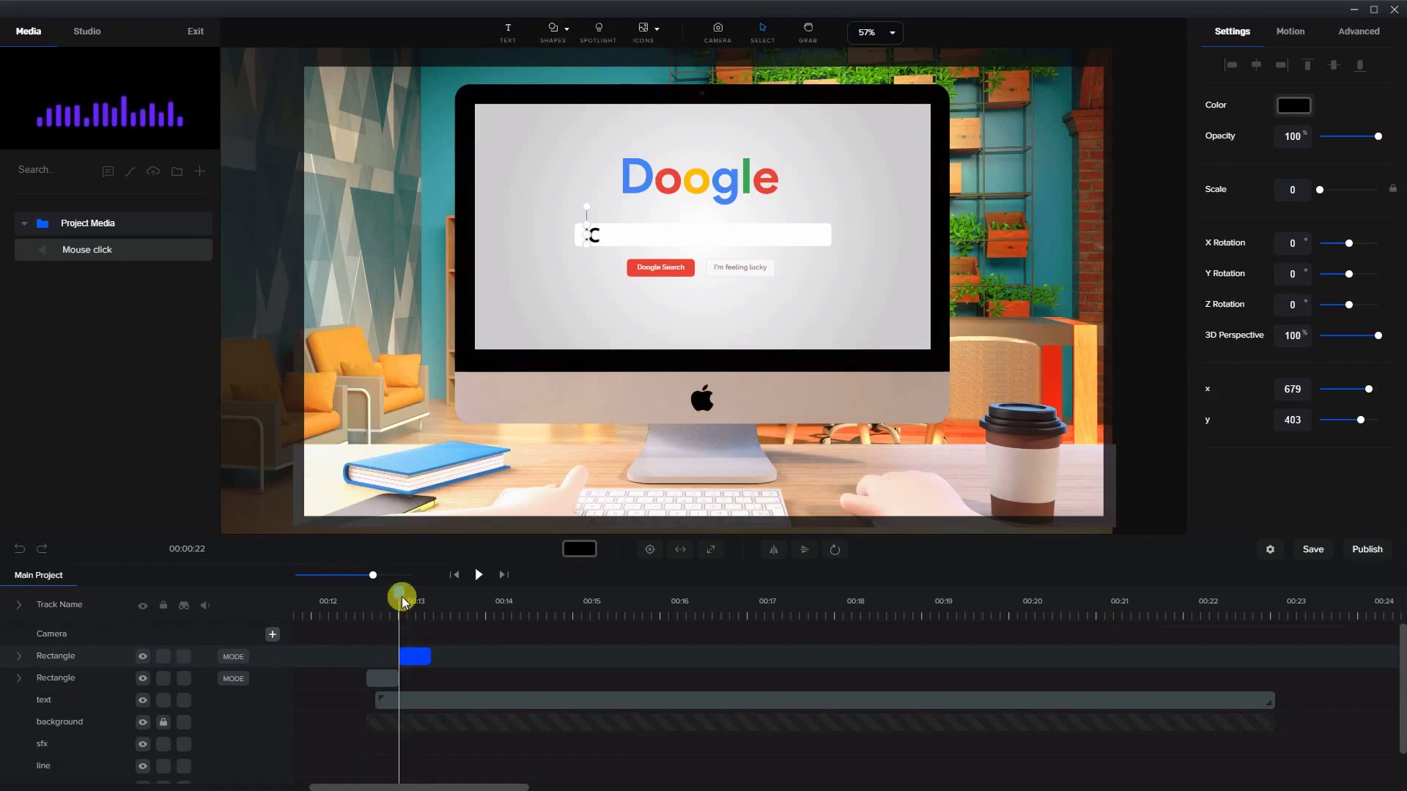
# - Move the duplicated cursor bar just behind the letter C, at x 714, y 403, and save the project
pyautogui.moveTo(402, 590); pyautogui.dragTo(414, 592)
pyautogui.scroll(5, 576, 250)
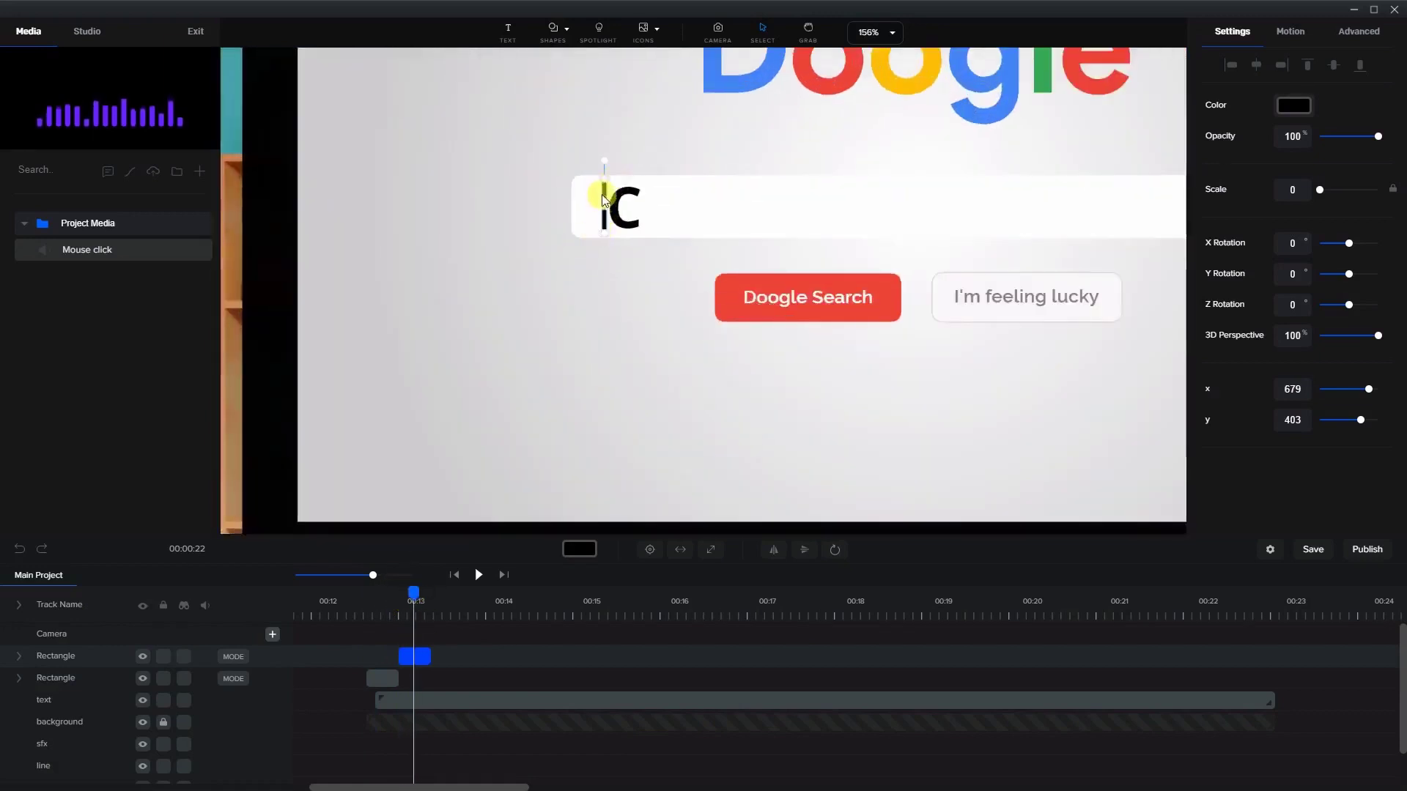
pyautogui.scroll(2, 601, 195)
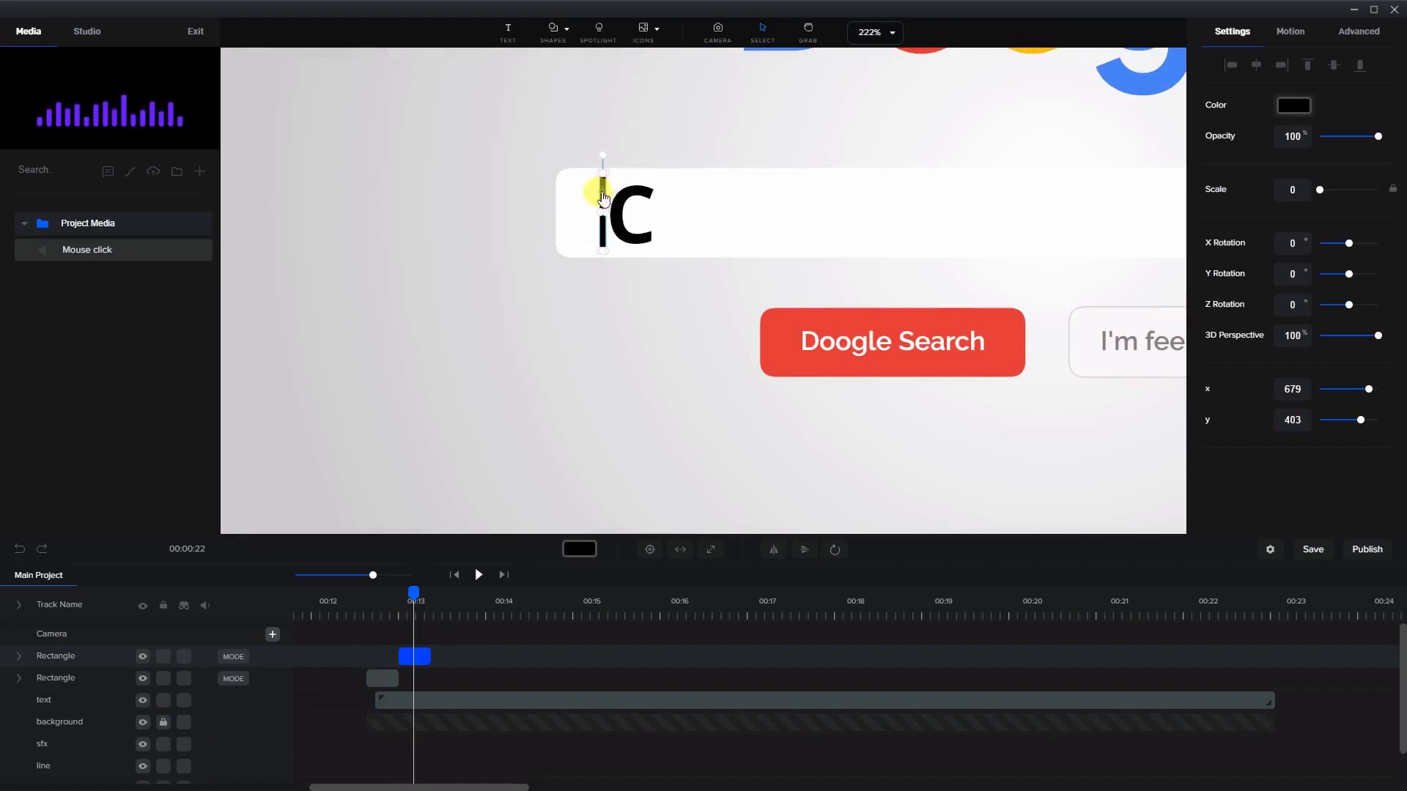
pyautogui.moveTo(603, 196); pyautogui.dragTo(608, 193)
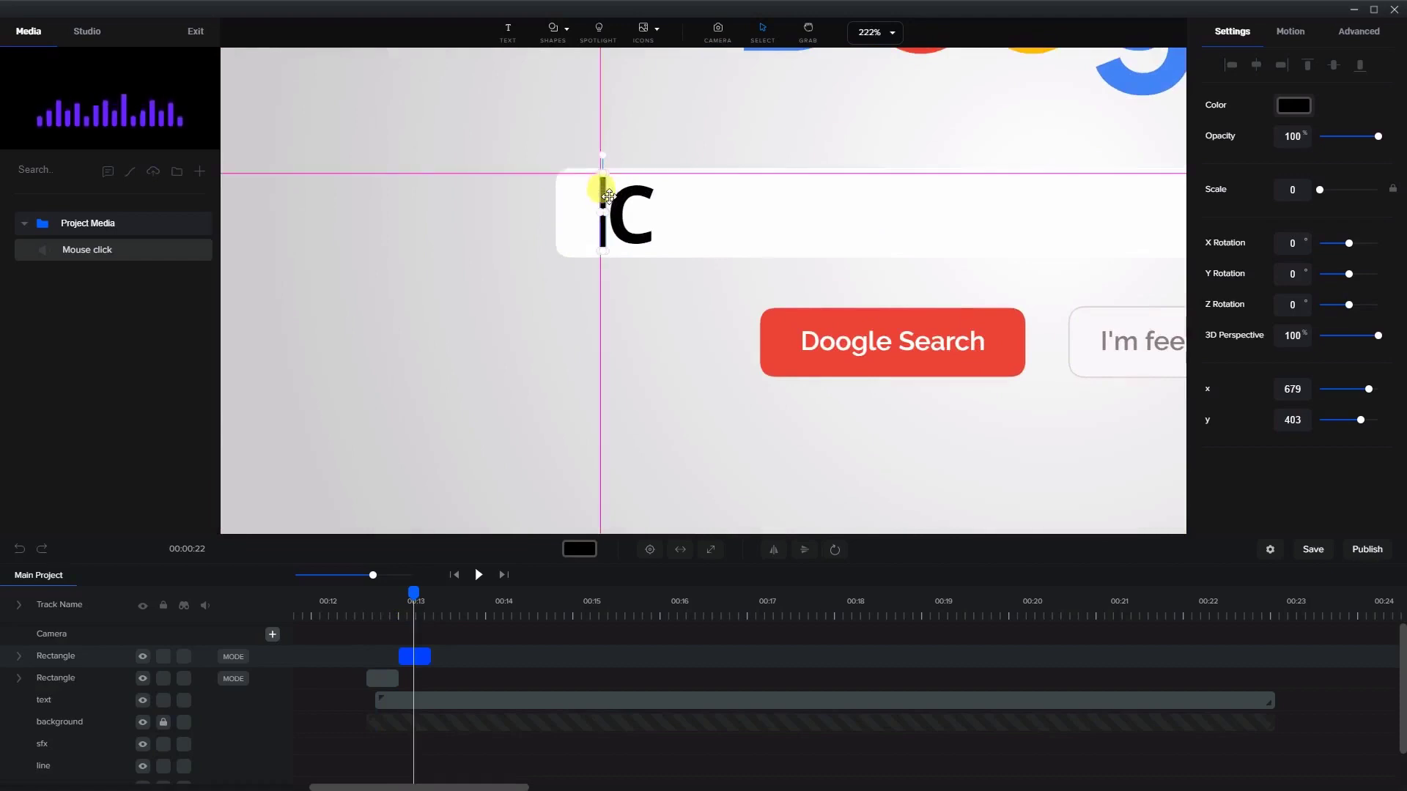
pyautogui.moveTo(607, 196); pyautogui.dragTo(659, 208)
pyautogui.hotkey('ctrl', 's')
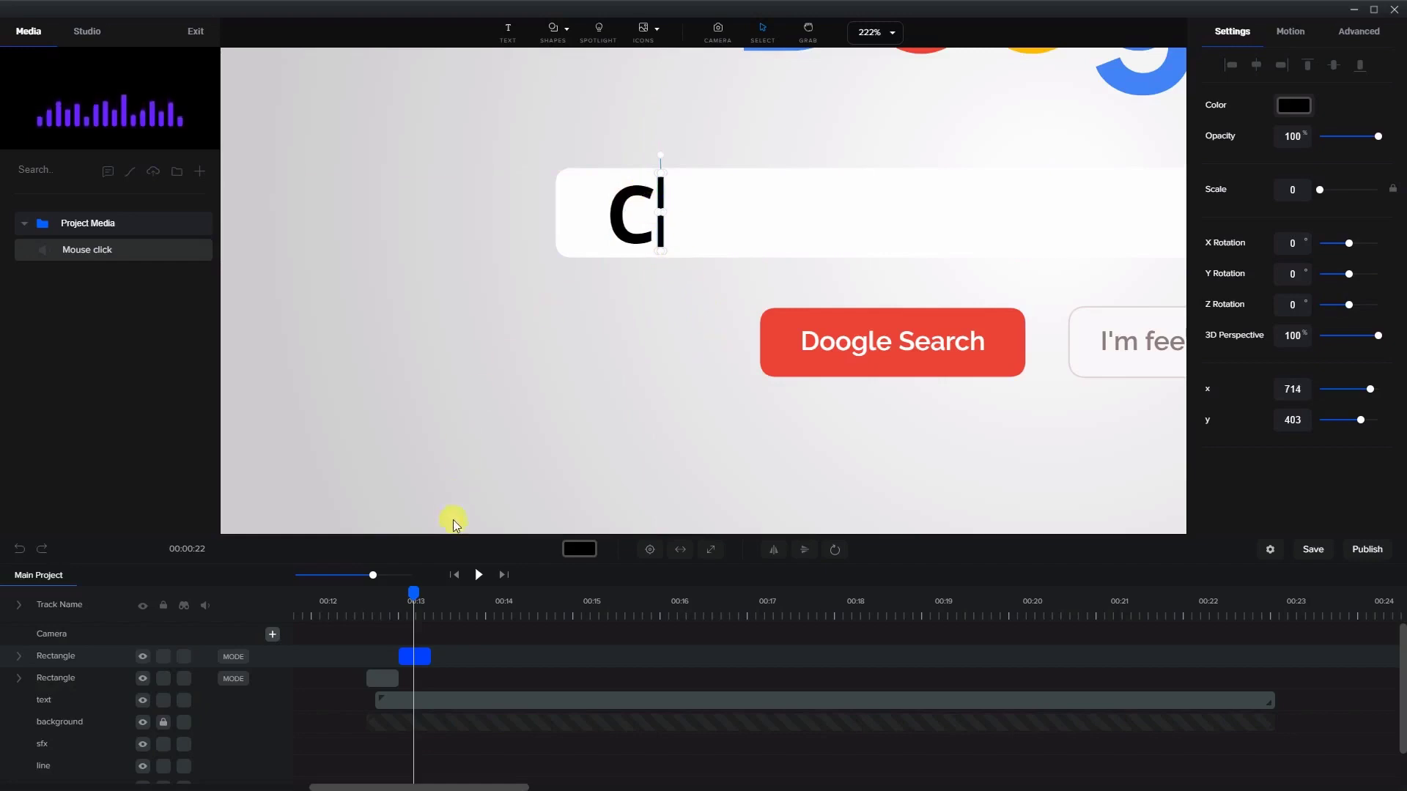
# - Extend the second Rectangle clip to where the letter r appears, then duplicate it and place the copy directly after it
pyautogui.moveTo(416, 591); pyautogui.dragTo(449, 602)
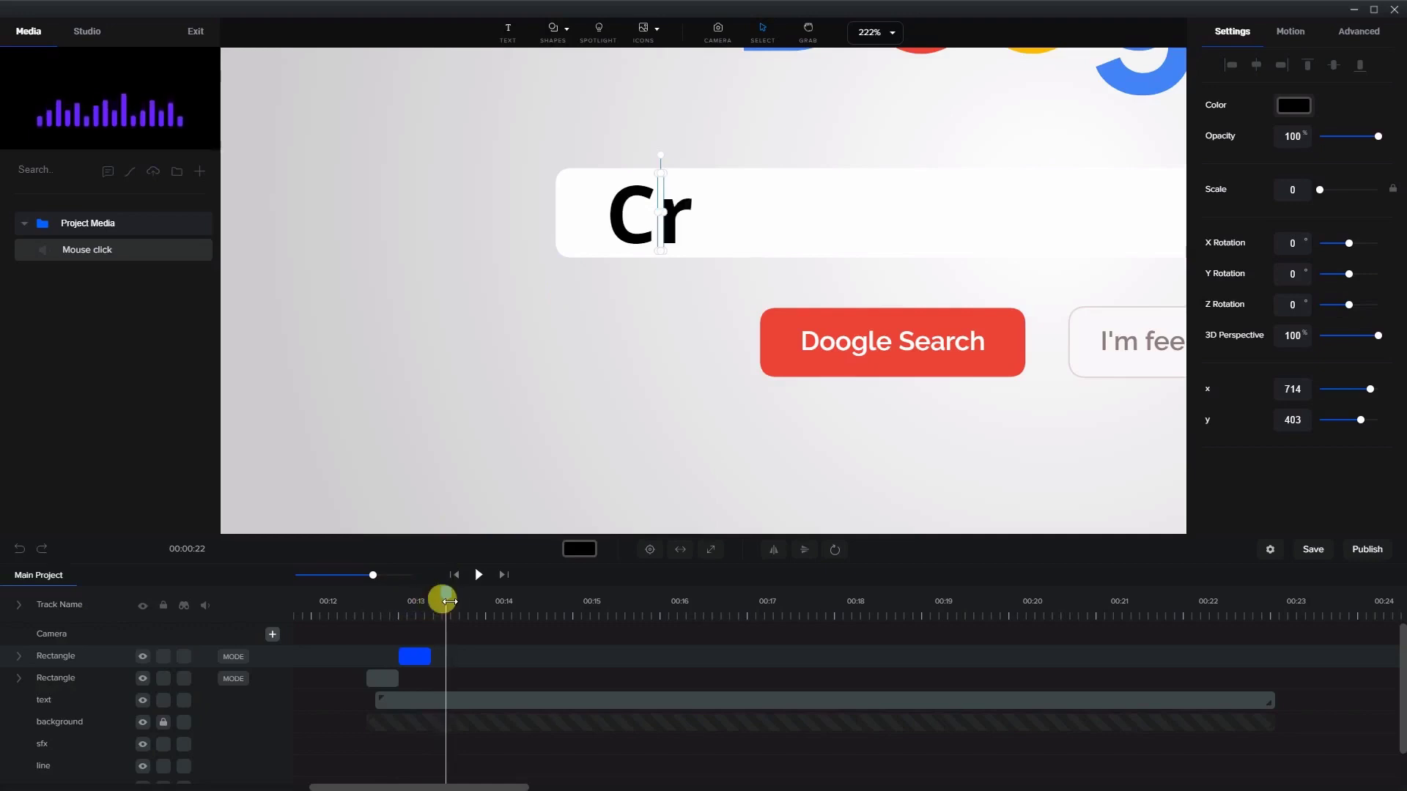
pyautogui.hotkey('ctrl', '0')
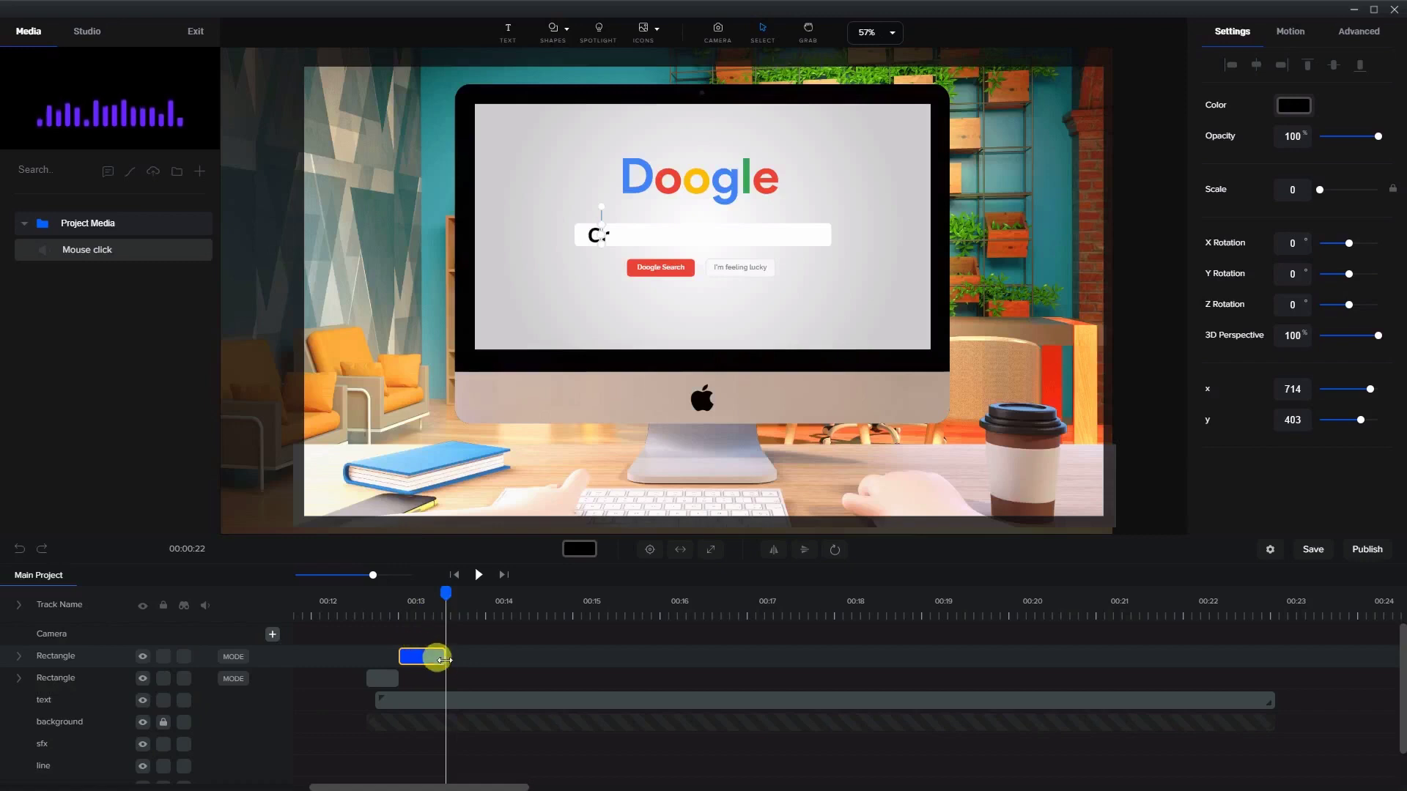
pyautogui.rightClick(443, 659)
pyautogui.click(476, 669)
pyautogui.moveTo(427, 656); pyautogui.dragTo(462, 652)
# - Move the newest cursor bar just behind the letter r, at x 737, y 403
pyautogui.moveTo(444, 592); pyautogui.dragTo(472, 592)
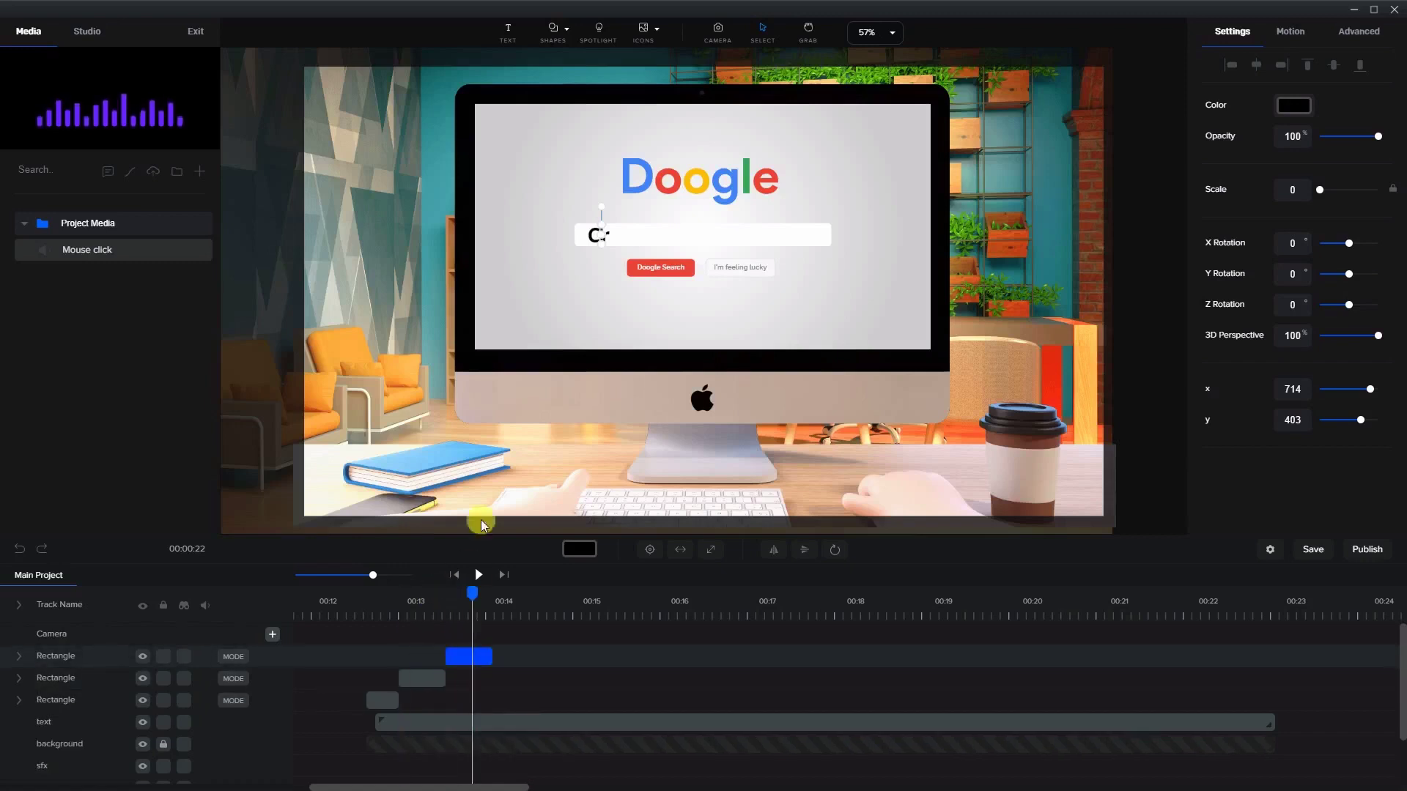
pyautogui.scroll(5, 592, 241)
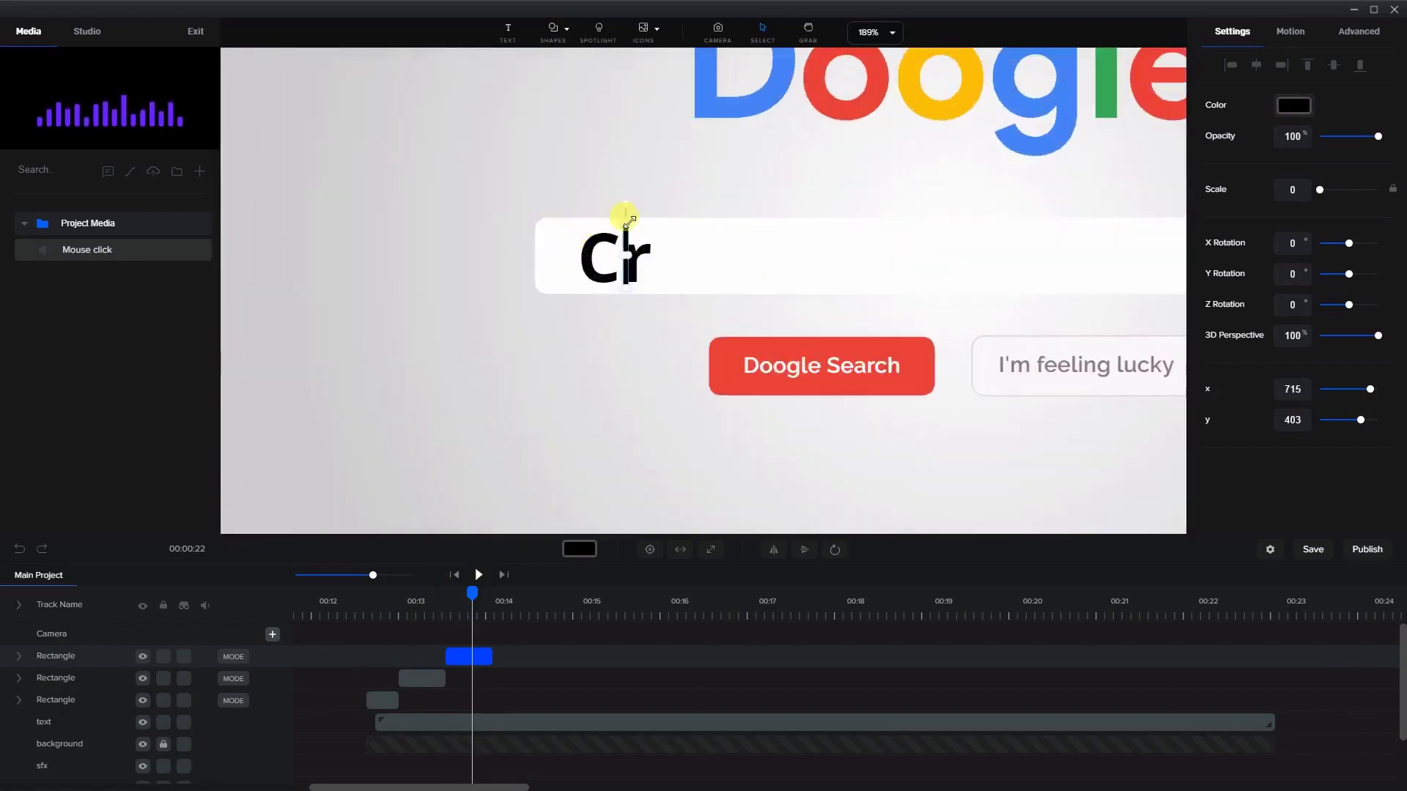
pyautogui.press('Right')
pyautogui.press('Right')
pyautogui.press('Right')
pyautogui.press('Right')
pyautogui.press('Right')
pyautogui.press('Right')
pyautogui.press('Right')
pyautogui.press('Right')
pyautogui.press('Right')
pyautogui.press('Right')
pyautogui.press('Right')
pyautogui.press('Right')
pyautogui.press('Right')
pyautogui.press('Right')
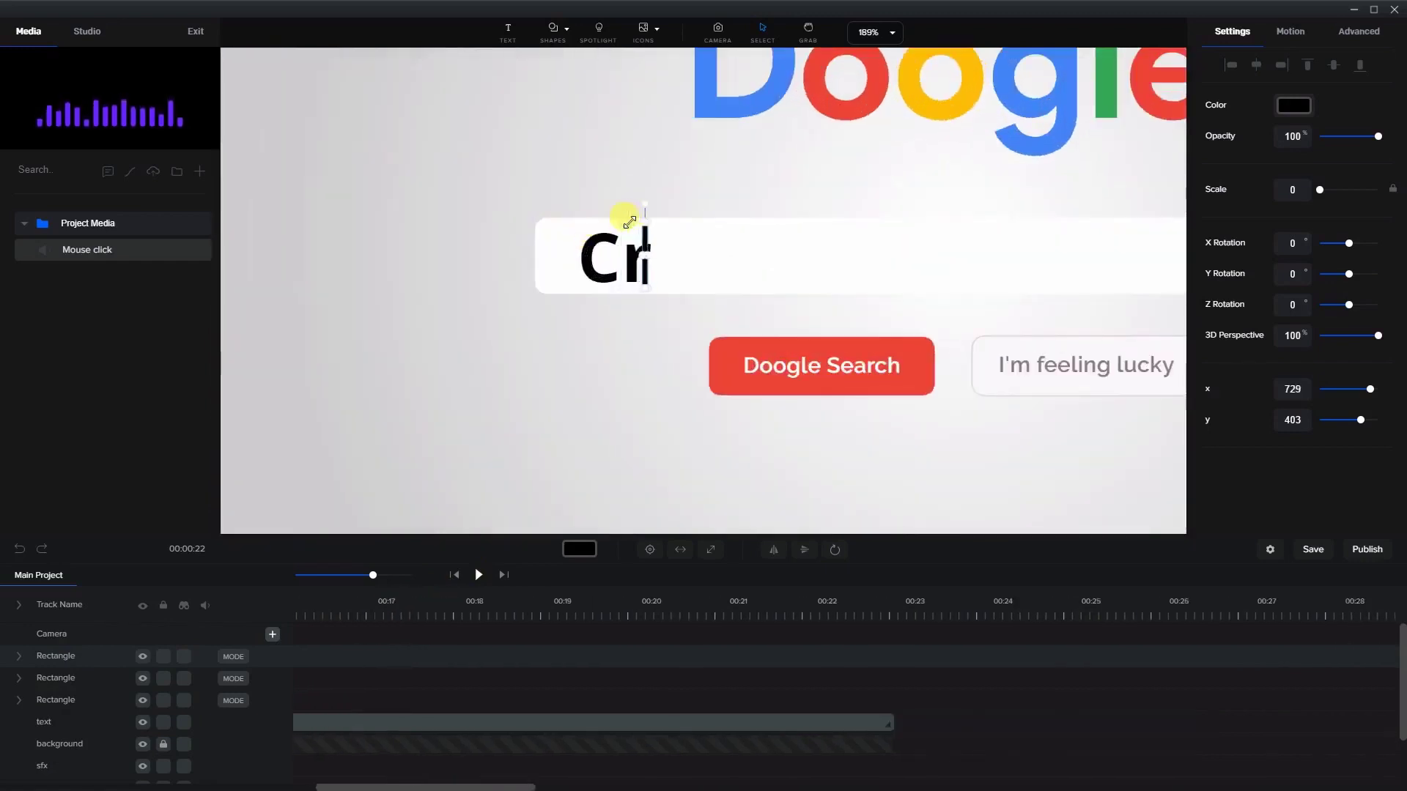
pyautogui.press('Right')
pyautogui.press('Right')
pyautogui.press('Right')
pyautogui.press('Right')
pyautogui.press('Right')
pyautogui.press('Right')
pyautogui.press('Right')
pyautogui.press('Right')
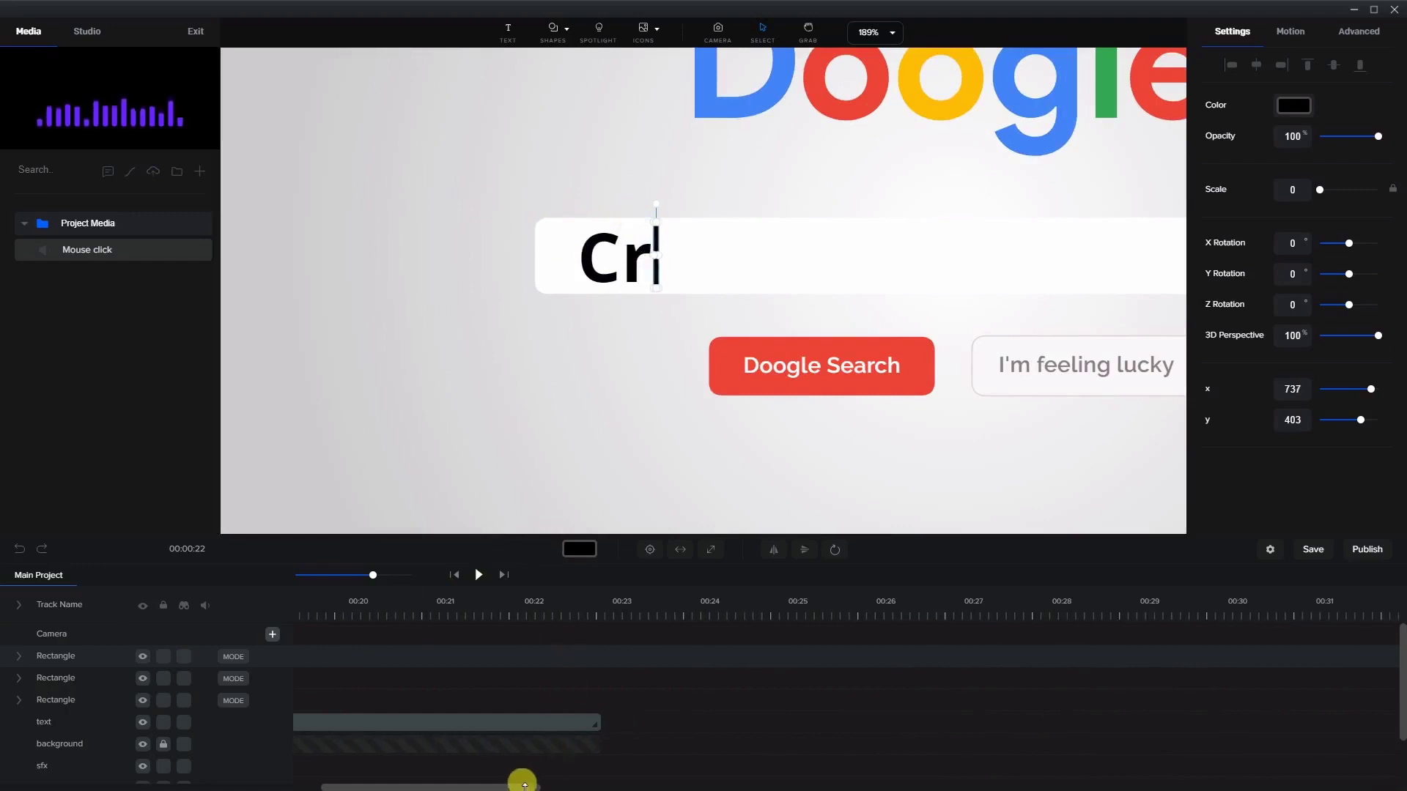
# - End the cursor clip for r where the first e appears, then duplicate it and place the copy directly after it
pyautogui.moveTo(495, 788); pyautogui.dragTo(484, 785)
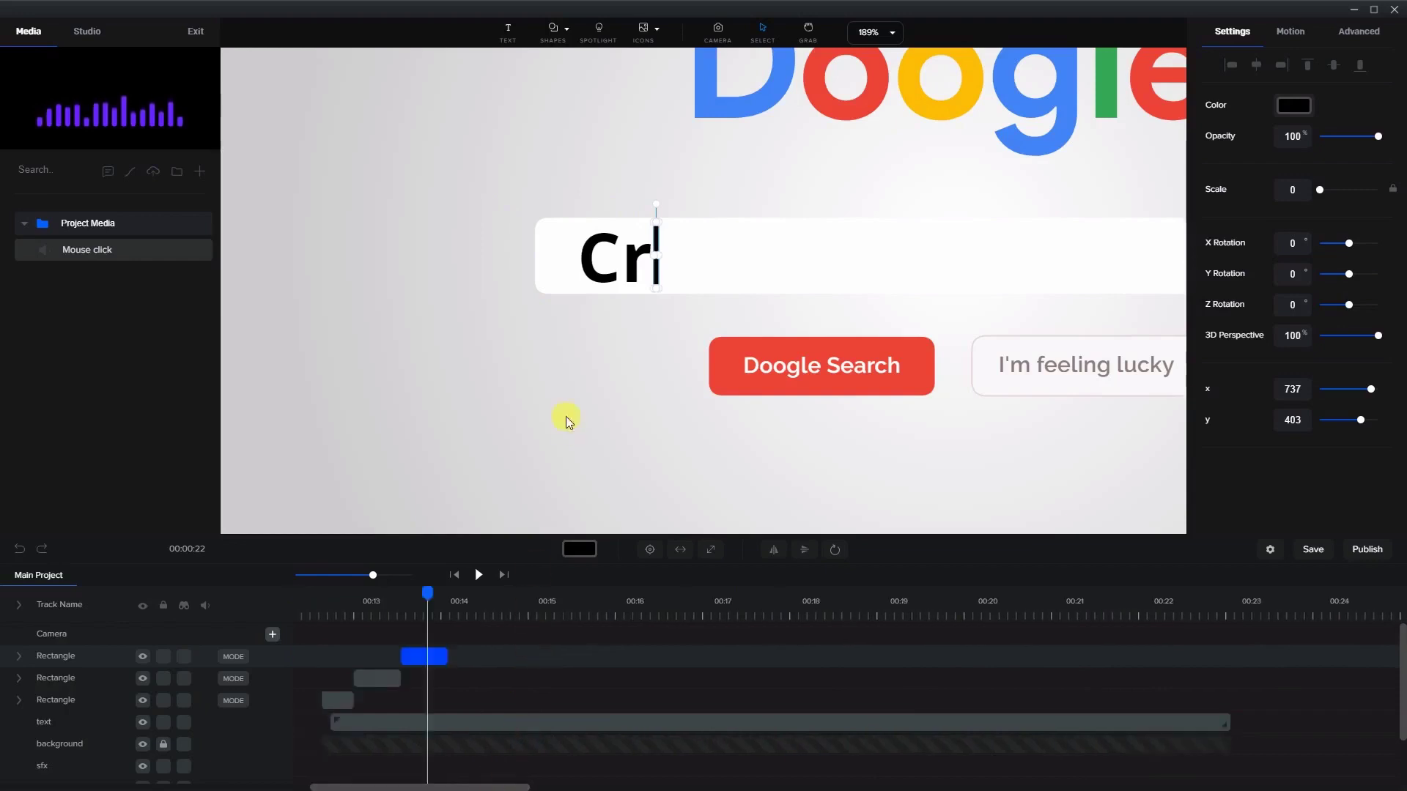
pyautogui.moveTo(429, 588); pyautogui.dragTo(444, 588)
pyautogui.click(430, 655)
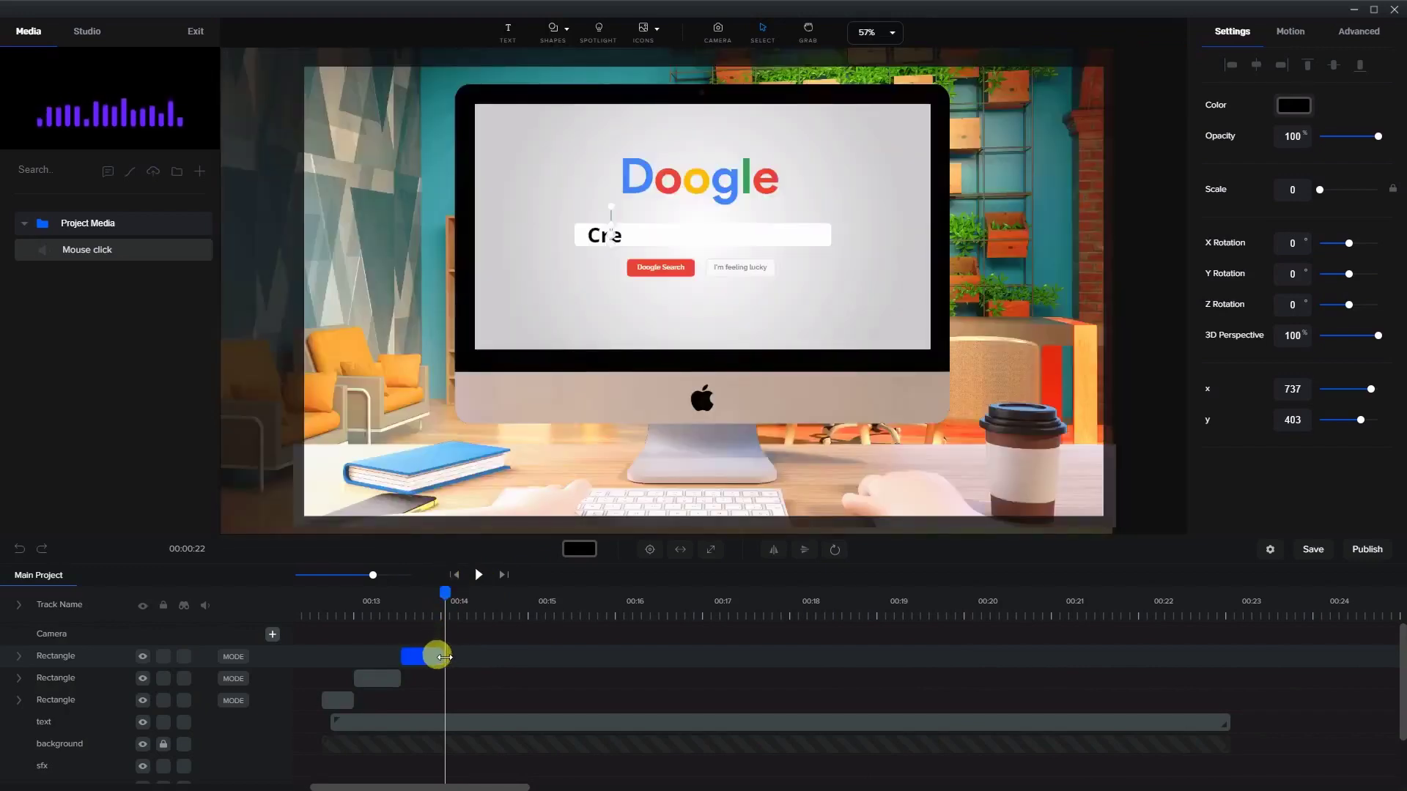
pyautogui.rightClick(440, 652)
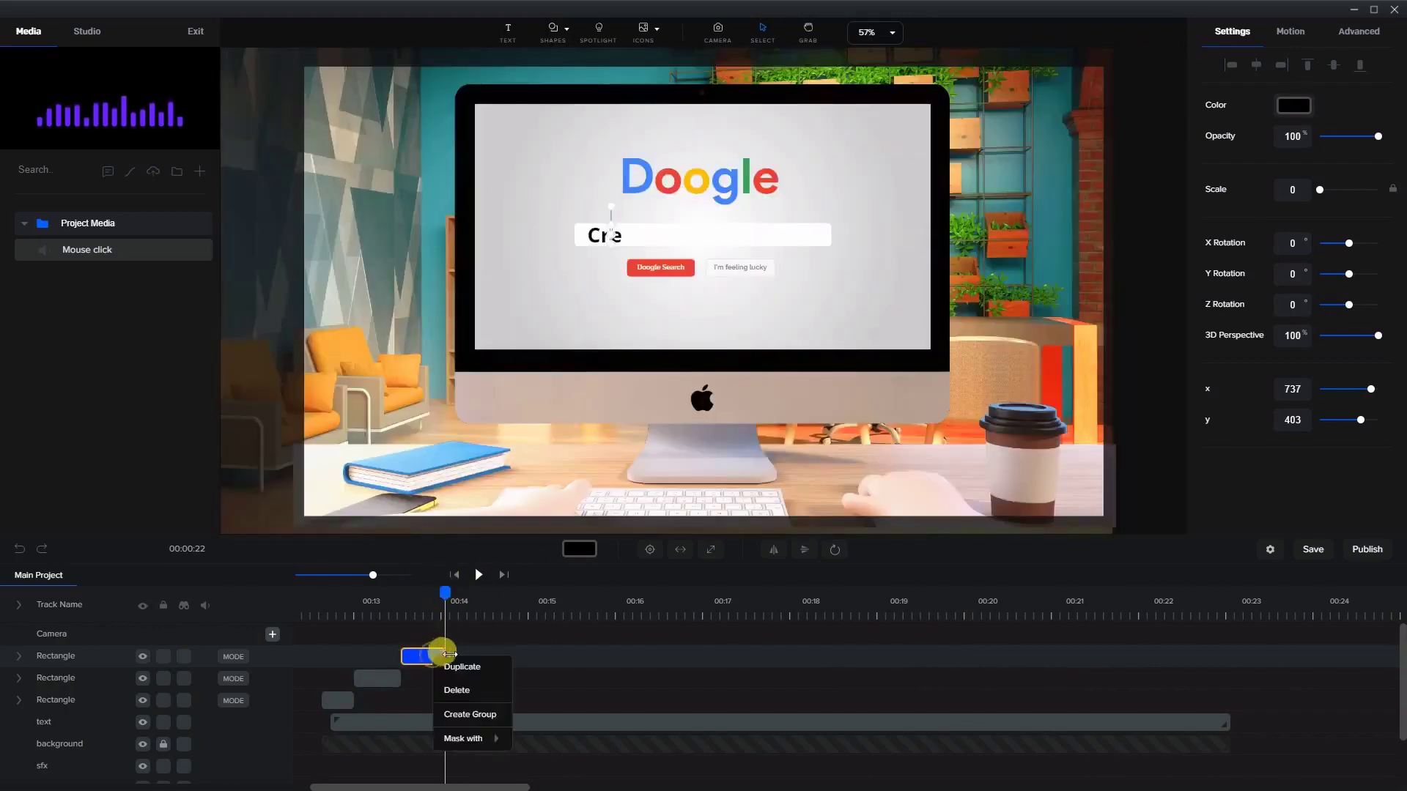
pyautogui.click(458, 685)
pyautogui.moveTo(427, 652); pyautogui.dragTo(468, 649)
# - Move the duplicated cursor bar just behind the first letter e, at x 766, y 403
pyautogui.scroll(5, 612, 245)
pyautogui.scroll(2, 612, 245)
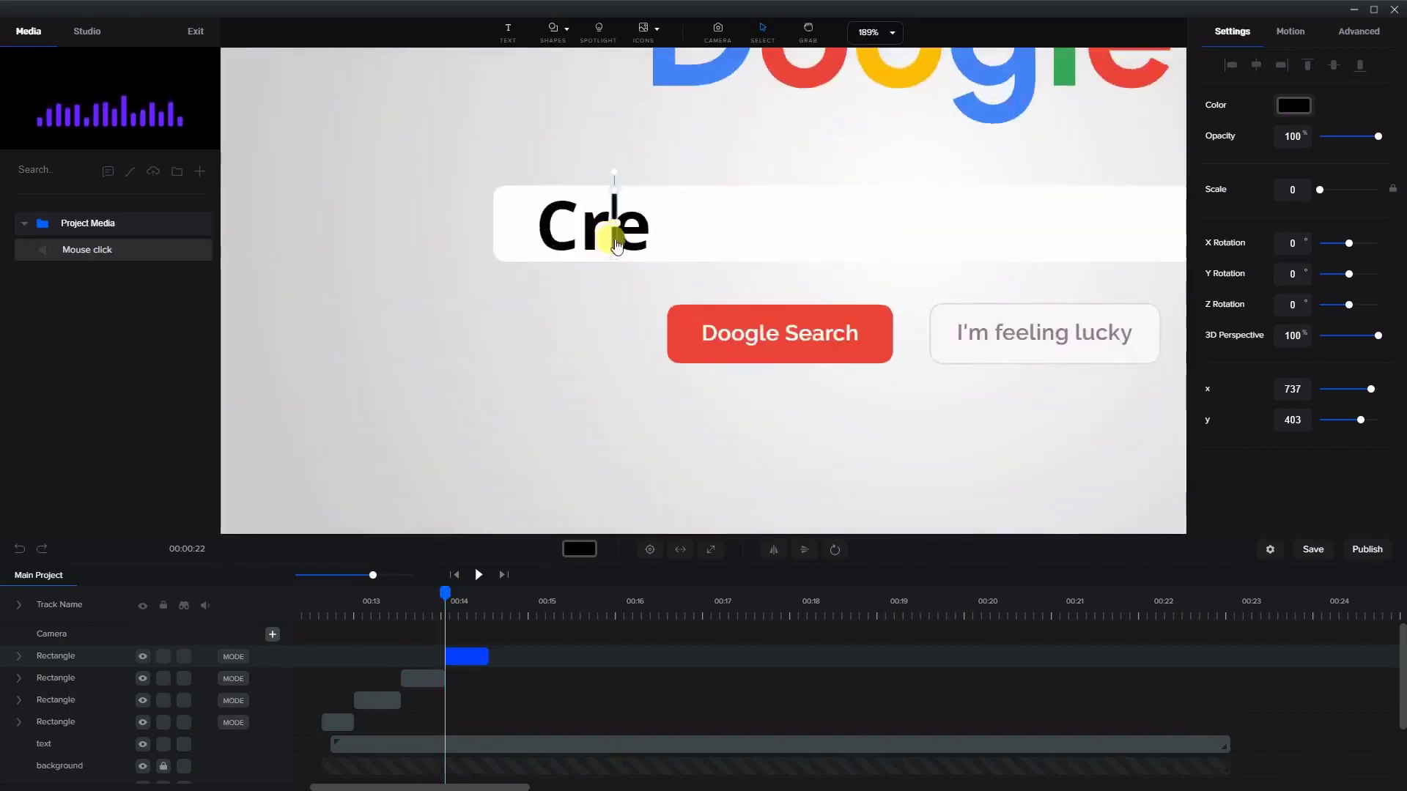
pyautogui.moveTo(615, 244); pyautogui.dragTo(661, 241)
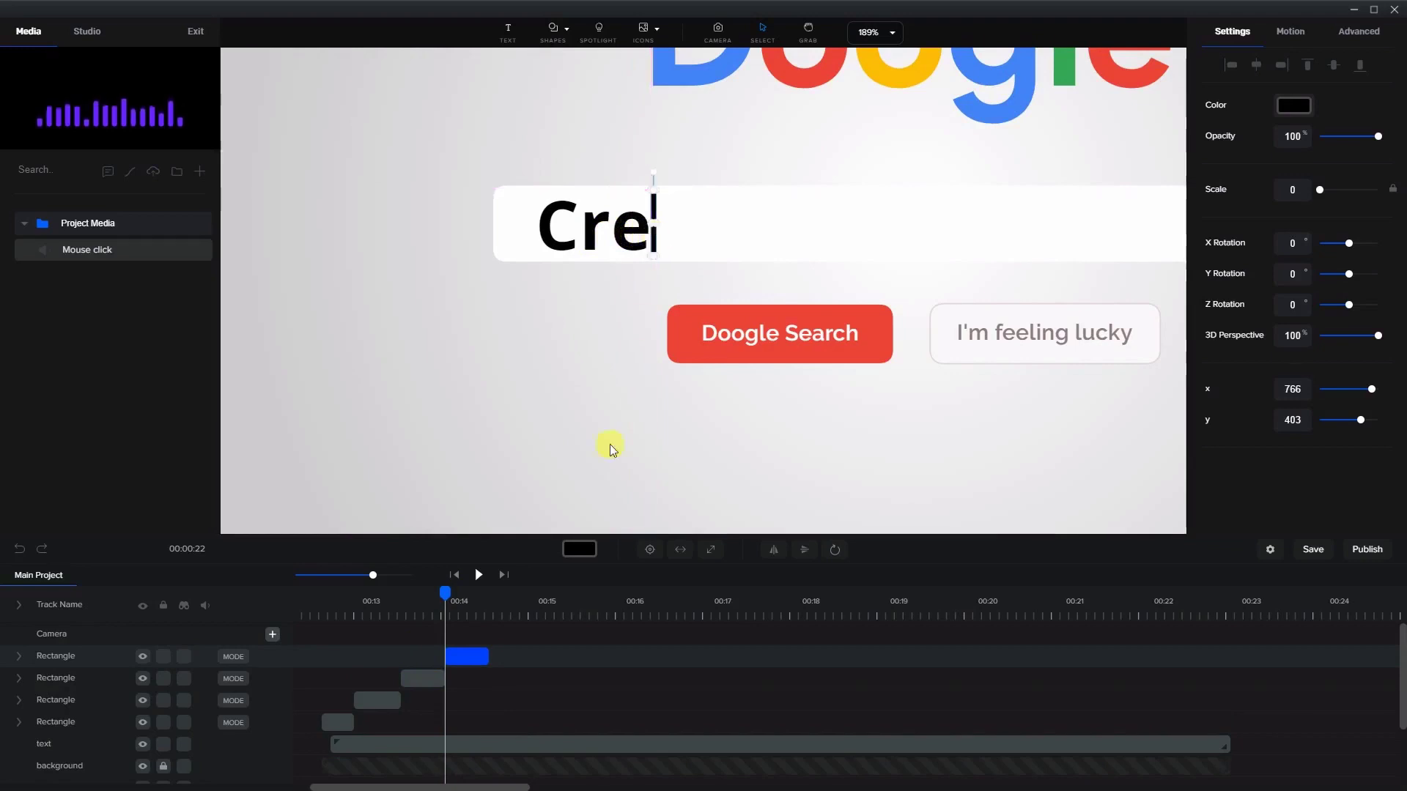
# - Extend the newest Rectangle clip to where the letter a appears, then duplicate it and place the copy directly after it
pyautogui.moveTo(466, 595); pyautogui.dragTo(492, 592)
pyautogui.moveTo(489, 654); pyautogui.dragTo(483, 655)
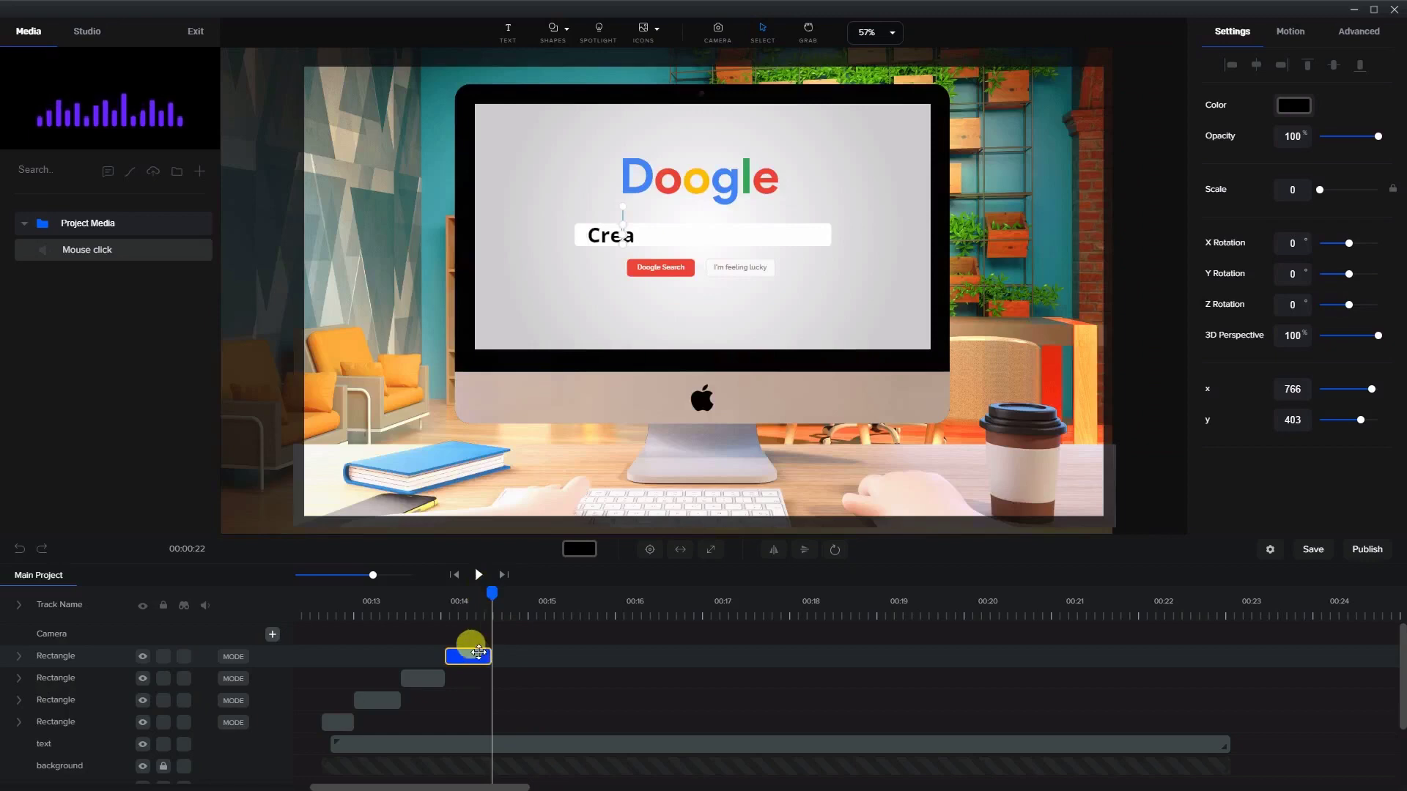
pyautogui.rightClick(476, 654)
pyautogui.click(487, 674)
pyautogui.moveTo(474, 652); pyautogui.dragTo(521, 655)
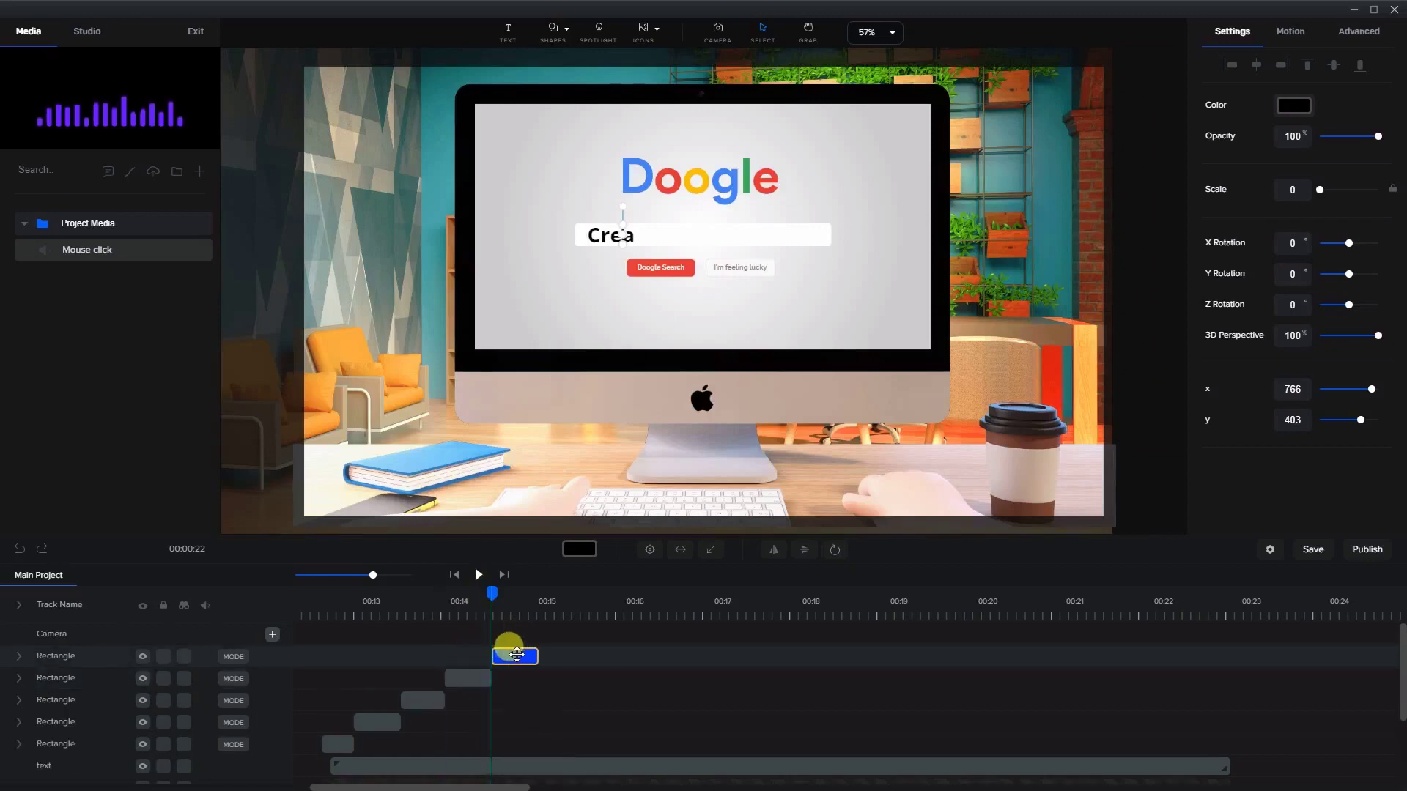
# - Trim the newest Rectangle clip to end where the second letter e appears
pyautogui.moveTo(500, 597); pyautogui.dragTo(536, 597)
pyautogui.scroll(5, 642, 247)
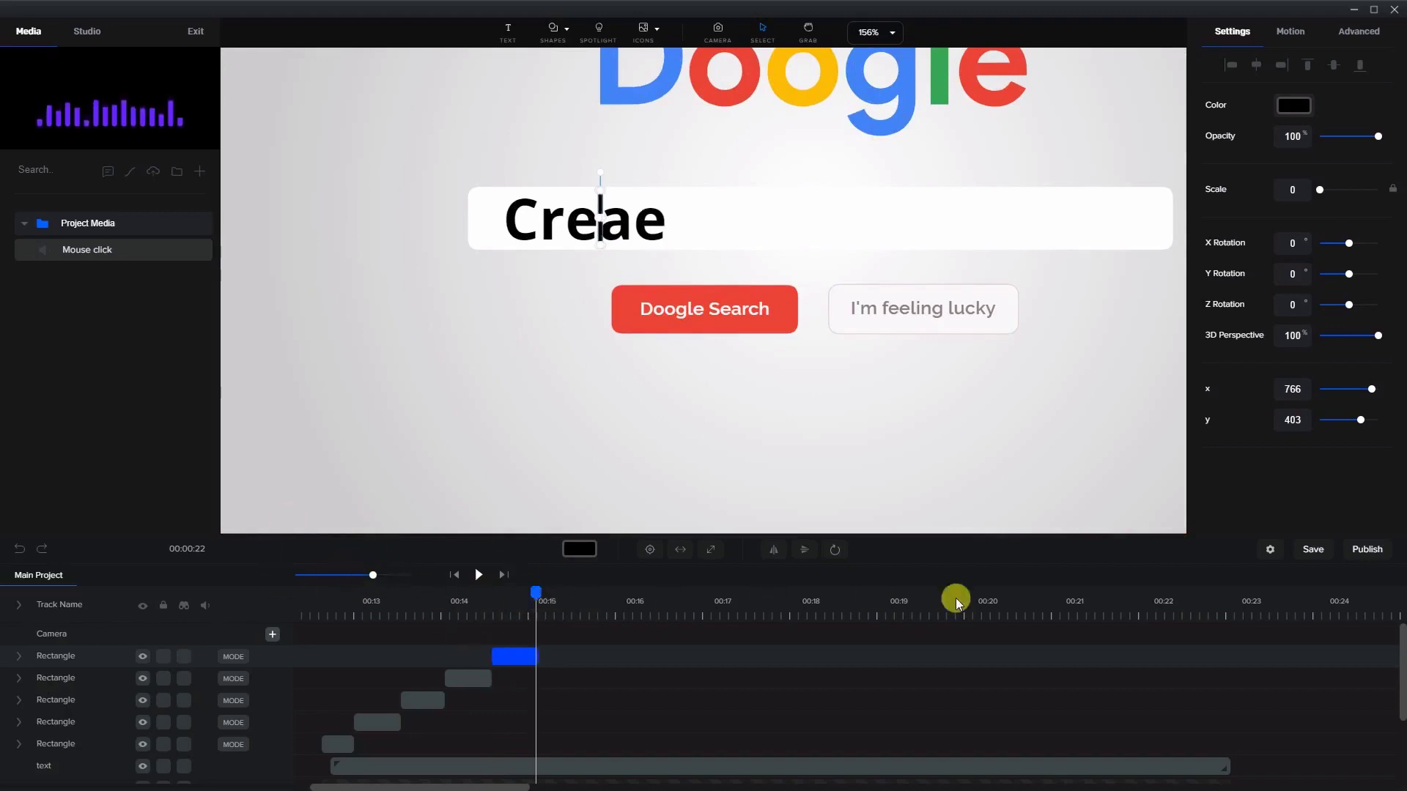
pyautogui.moveTo(535, 655); pyautogui.dragTo(535, 657)
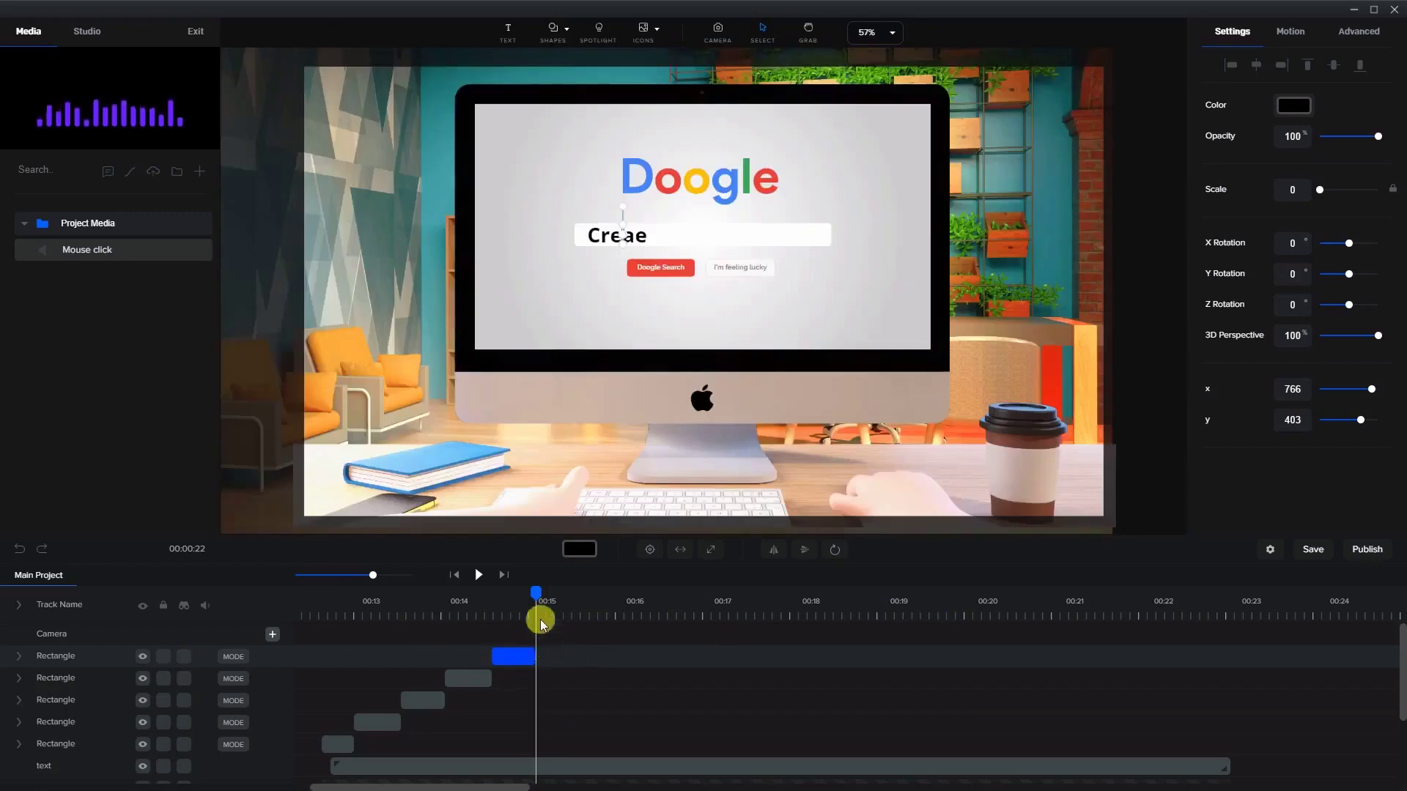
pyautogui.rightClick(525, 657)
# - Move the cursor bar of the trimmed clip just behind the letter a, at x 794, y 403
pyautogui.moveTo(538, 586); pyautogui.dragTo(519, 587)
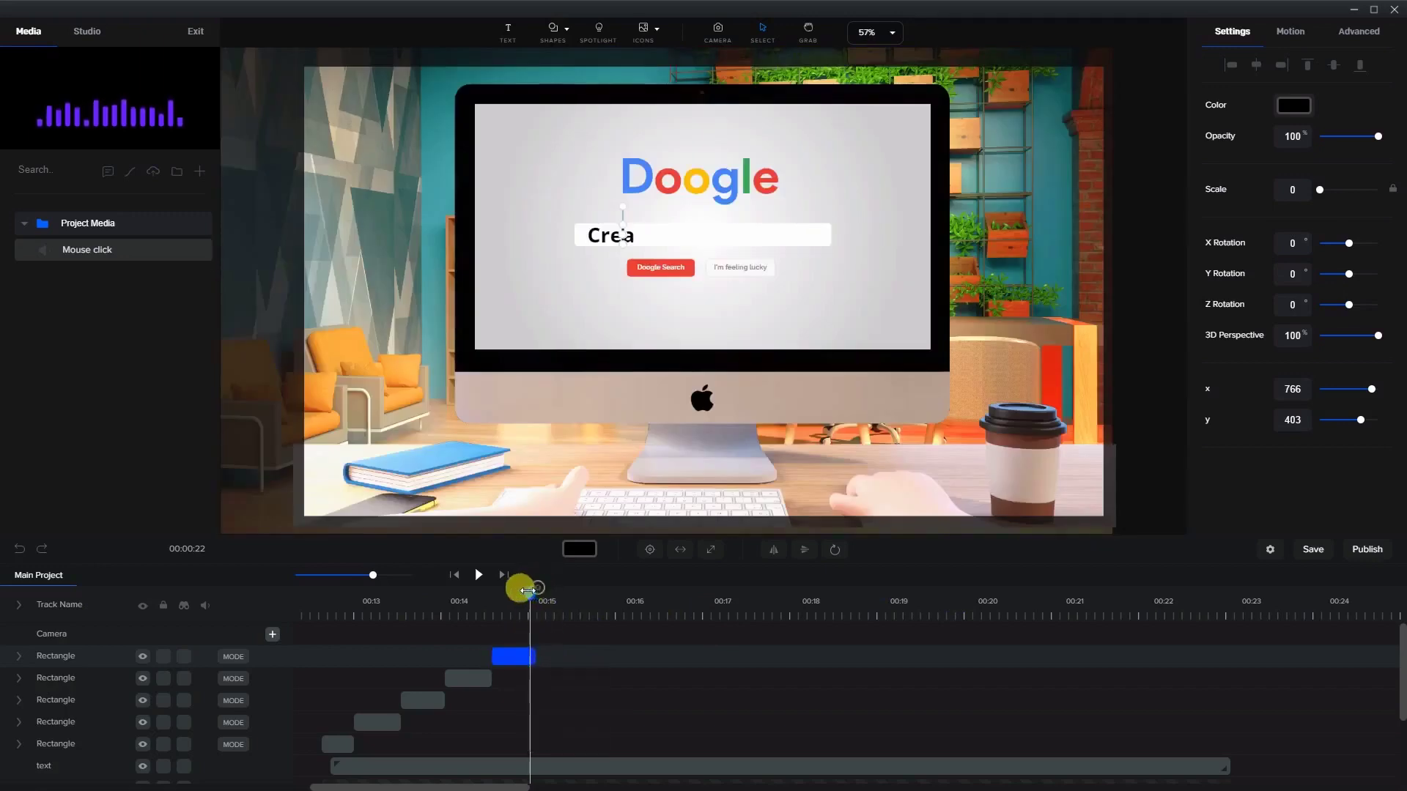
pyautogui.scroll(5, 623, 241)
pyautogui.scroll(3, 641, 253)
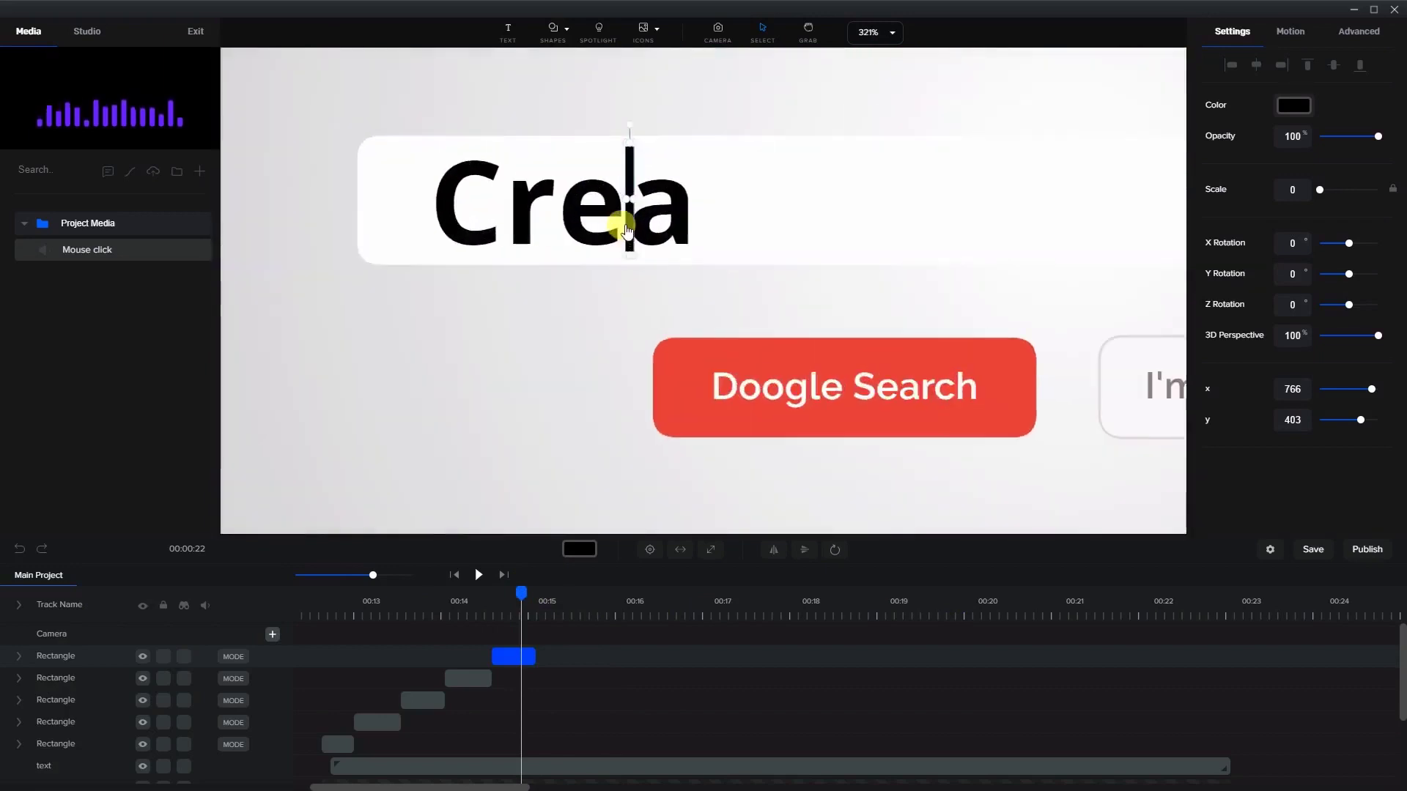
pyautogui.moveTo(630, 238); pyautogui.dragTo(689, 232)
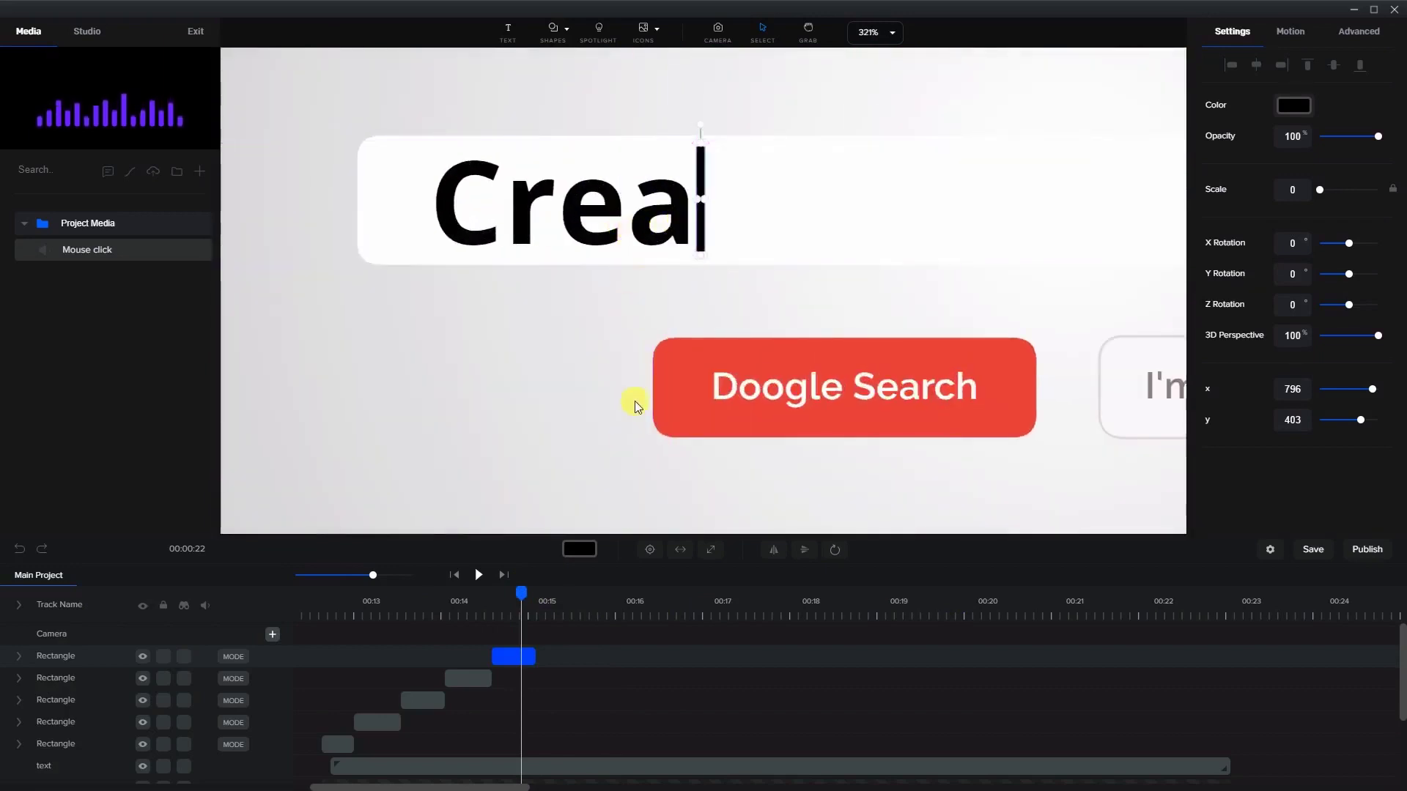
pyautogui.press('Left')
pyautogui.press('Left')
pyautogui.press('Left')
pyautogui.press('Right')
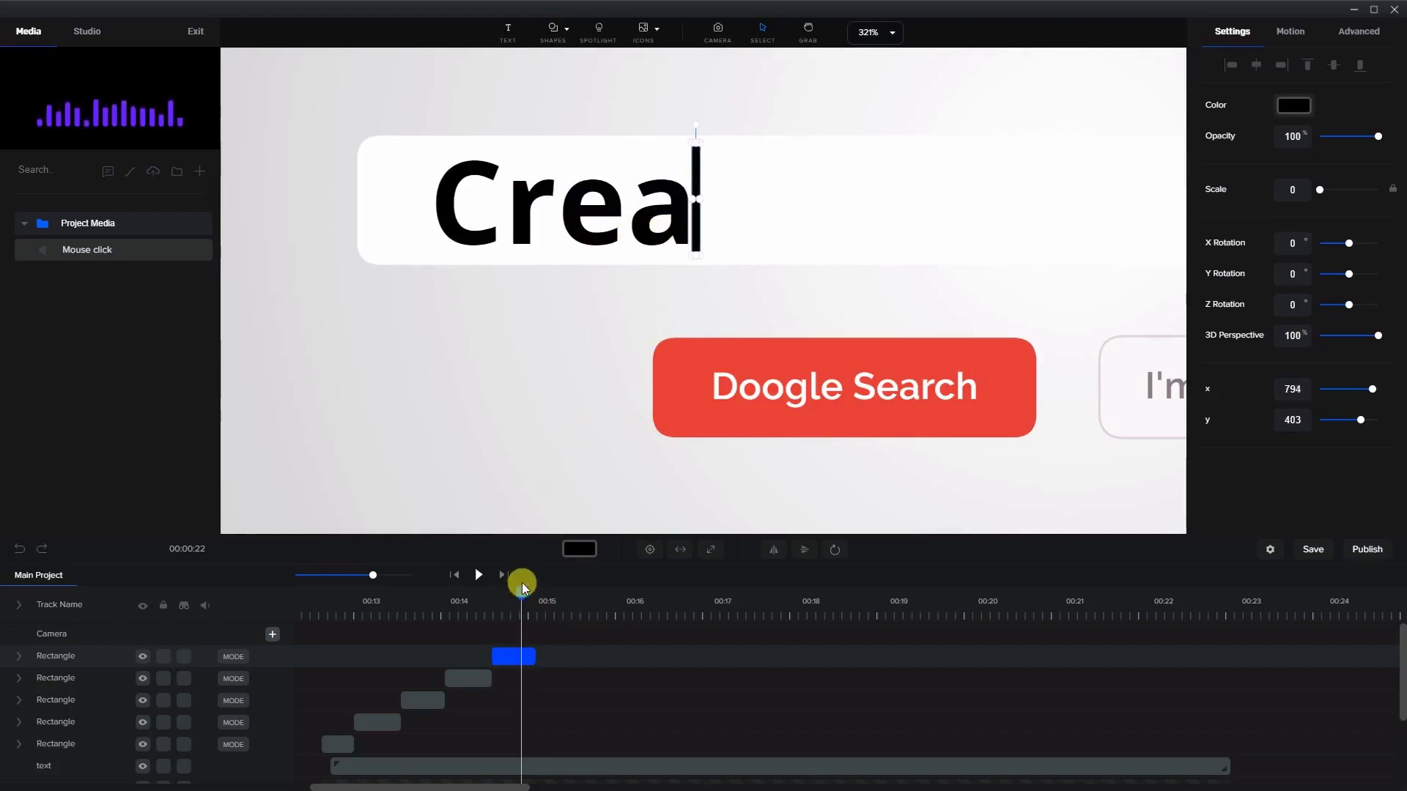
# - Duplicate the cursor clip for the letter a and place the copy to start where the second e appears
pyautogui.moveTo(521, 586)
pyautogui.mouseDown()
pyautogui.moveTo(540, 592)
pyautogui.moveTo(533, 605)
pyautogui.mouseUp()
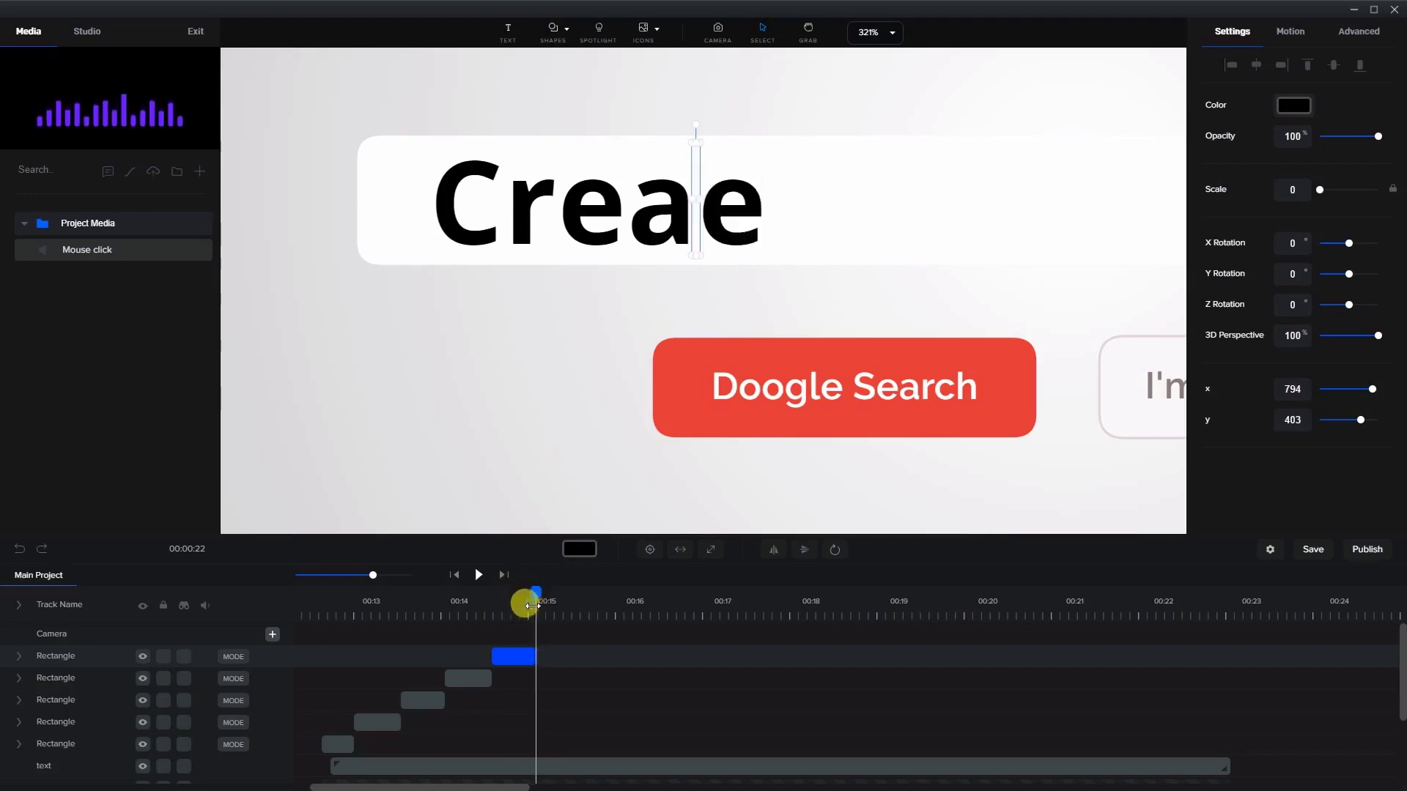
pyautogui.rightClick(522, 652)
pyautogui.click(540, 660)
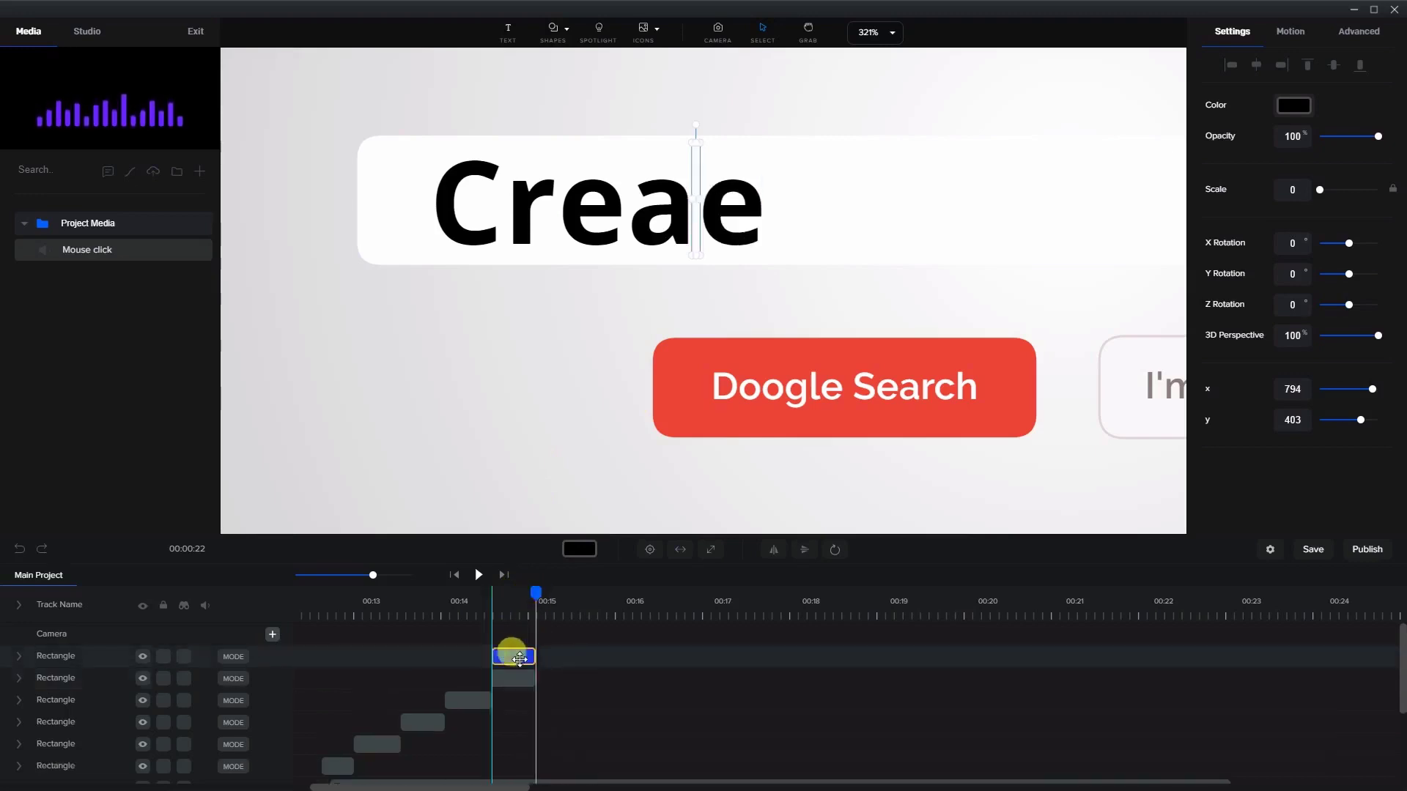
pyautogui.moveTo(512, 654); pyautogui.dragTo(548, 662)
# - Move the newest clip's cursor bar just behind the second letter e, at x 825, y 403
pyautogui.click(612, 557)
pyautogui.click(681, 211)
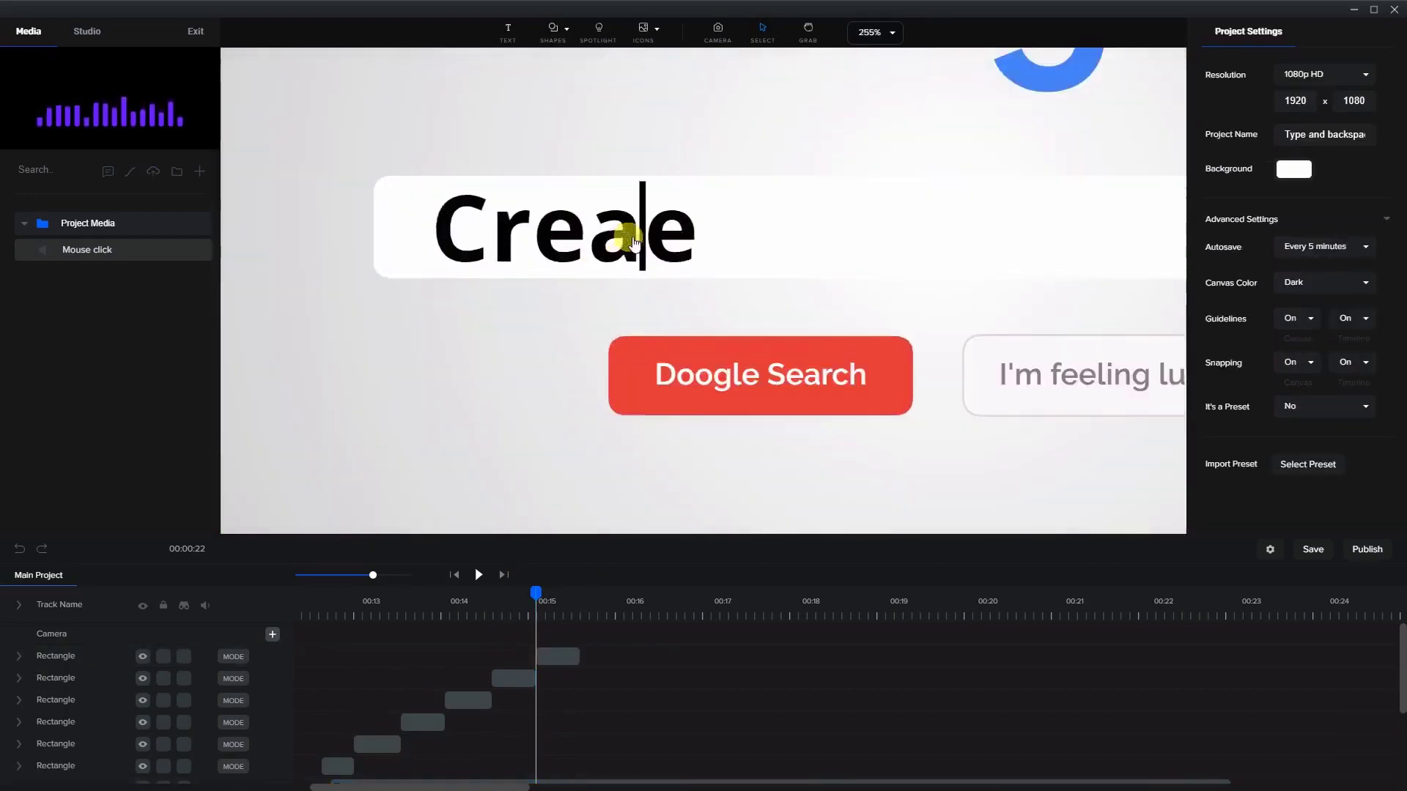
pyautogui.click(576, 653)
pyautogui.click(559, 655)
pyautogui.click(566, 600)
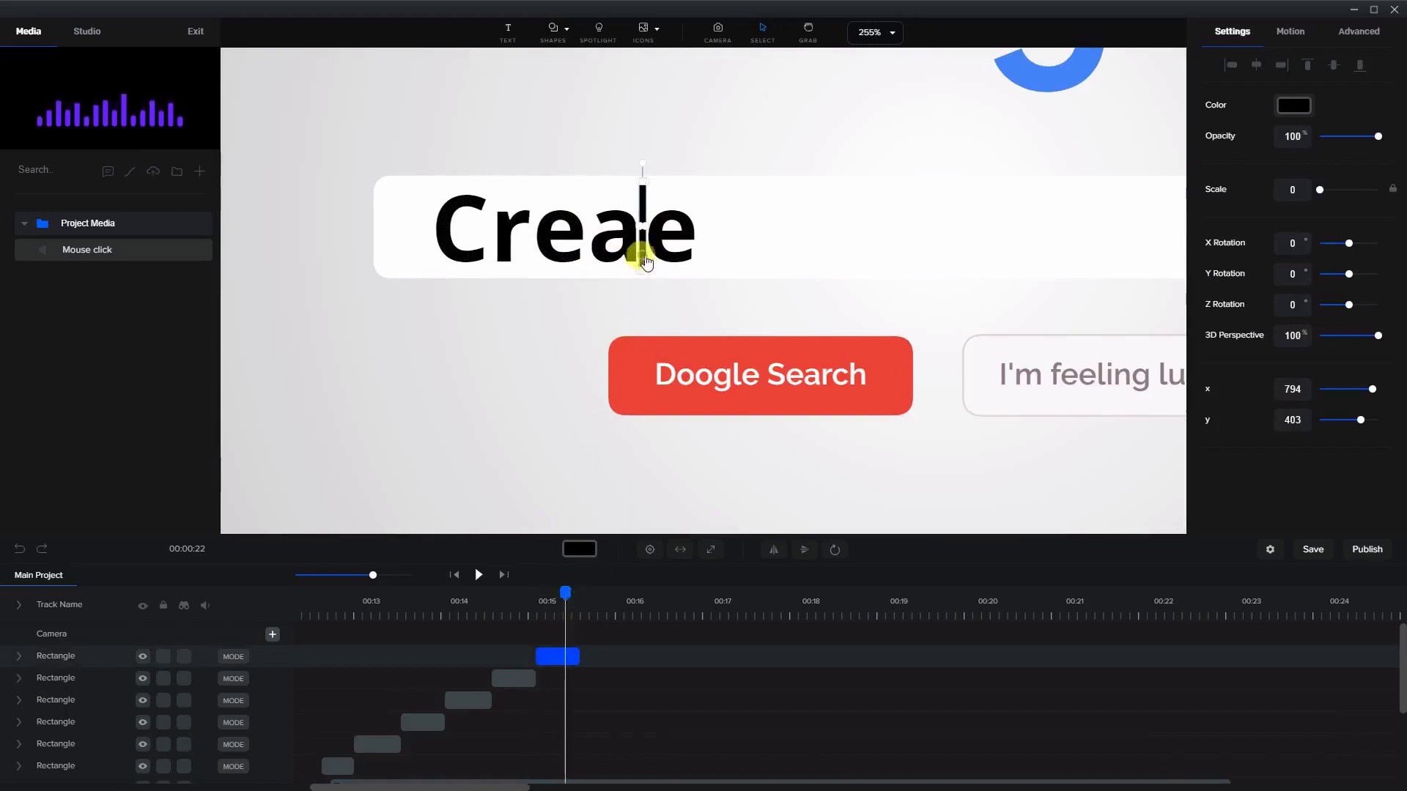
pyautogui.moveTo(645, 262); pyautogui.dragTo(705, 261)
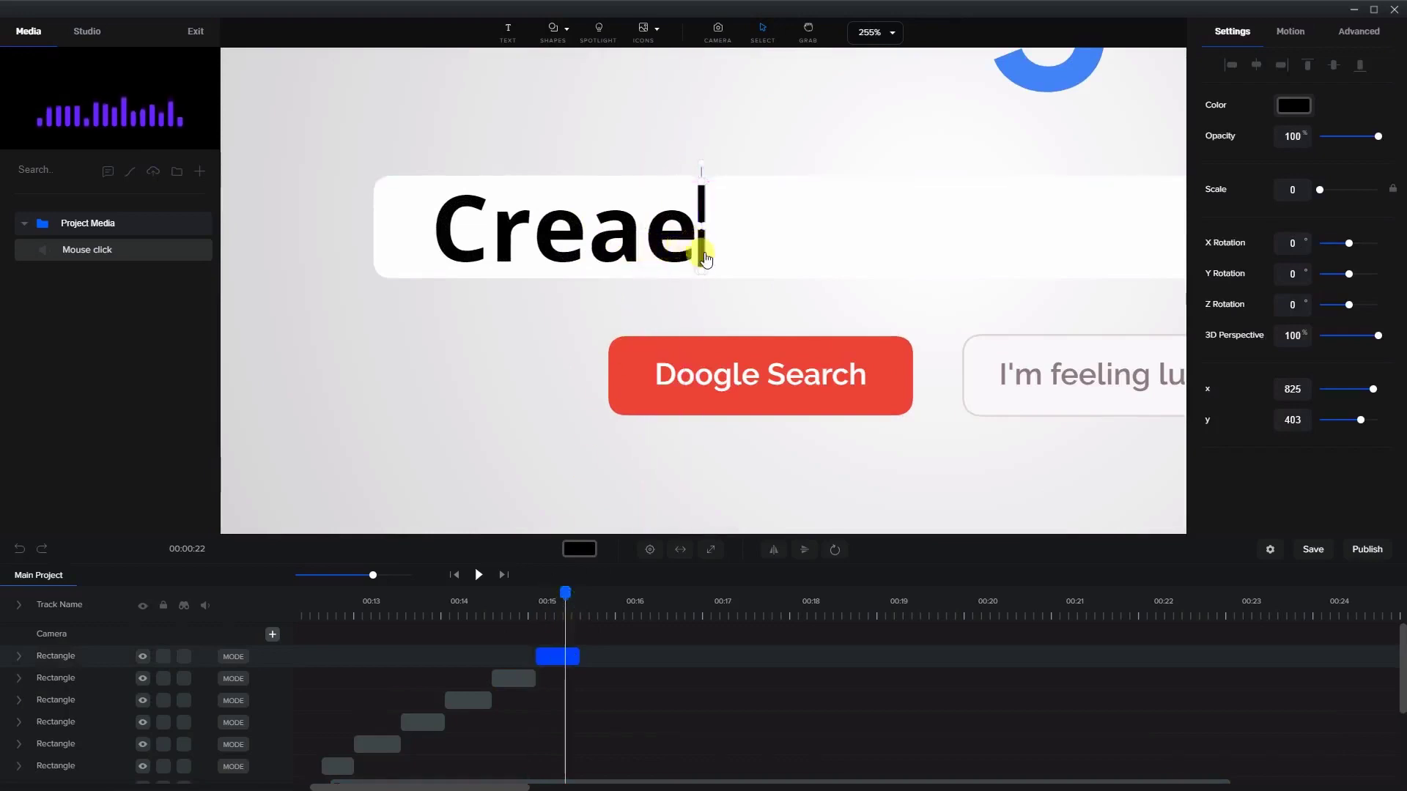
# - Extend the newest Rectangle clip to where the letter t appears, then duplicate it and place the copy directly after it
pyautogui.moveTo(570, 608)
pyautogui.mouseDown()
pyautogui.moveTo(561, 591)
pyautogui.moveTo(586, 598)
pyautogui.mouseUp()
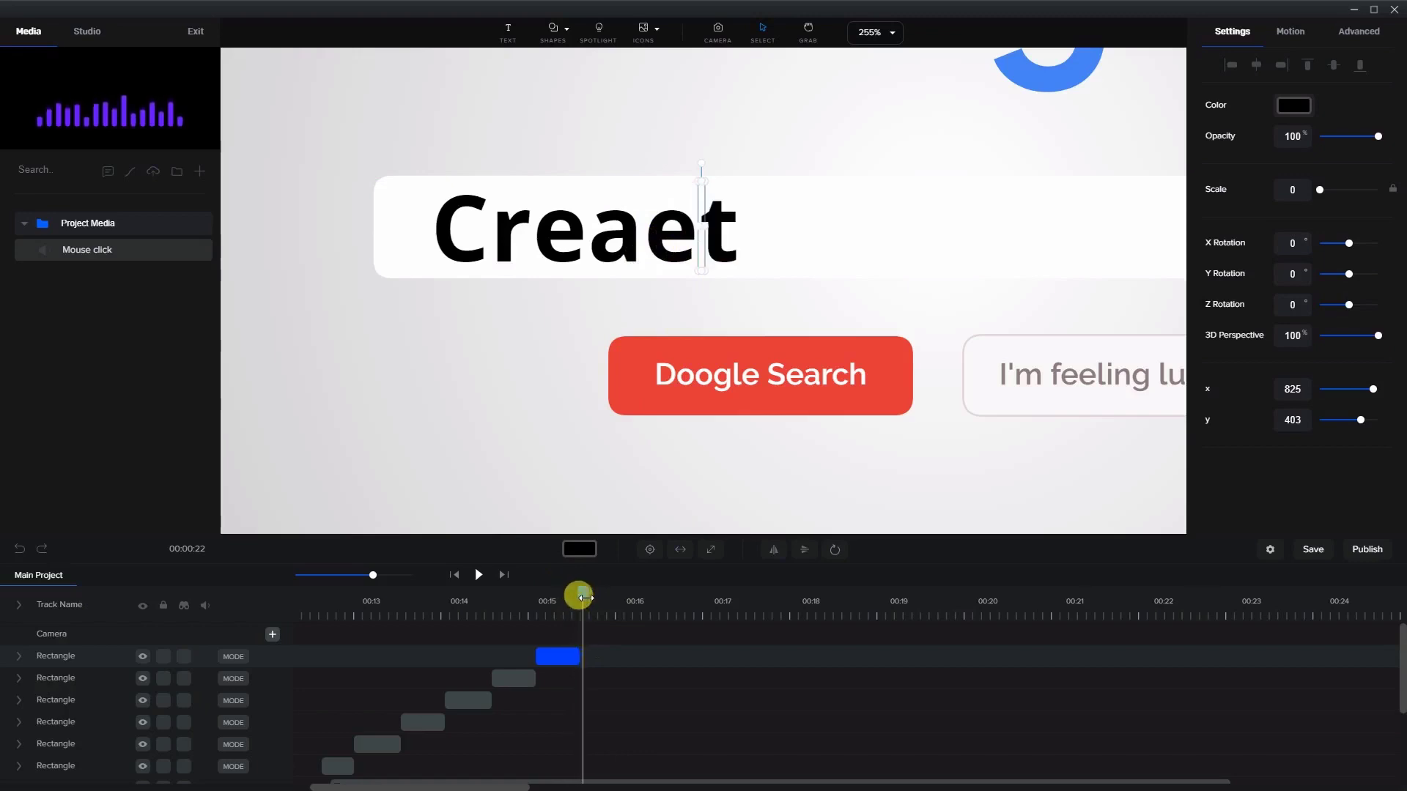
pyautogui.hotkey('ctrl', '0')
pyautogui.rightClick(573, 657)
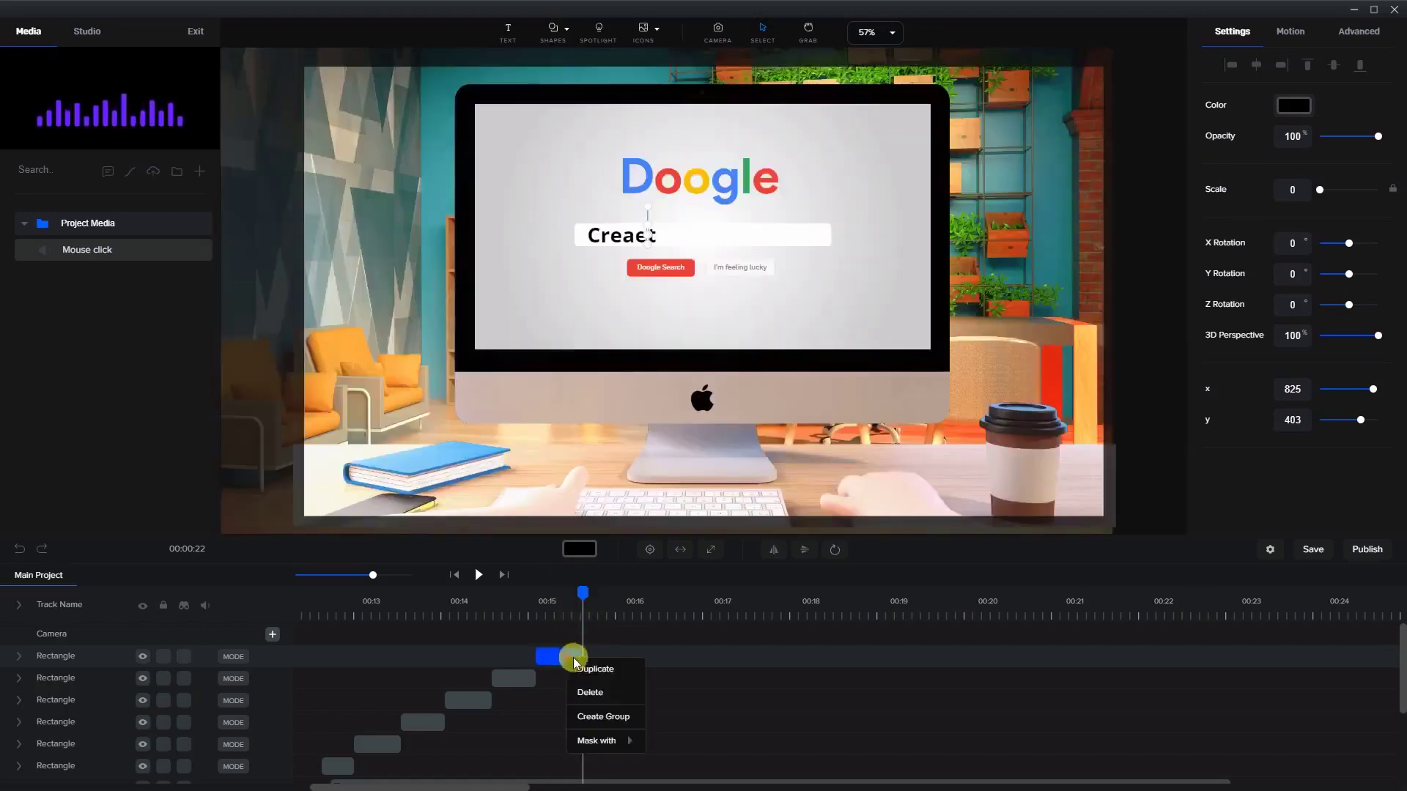
pyautogui.click(579, 663)
pyautogui.moveTo(563, 654); pyautogui.dragTo(614, 658)
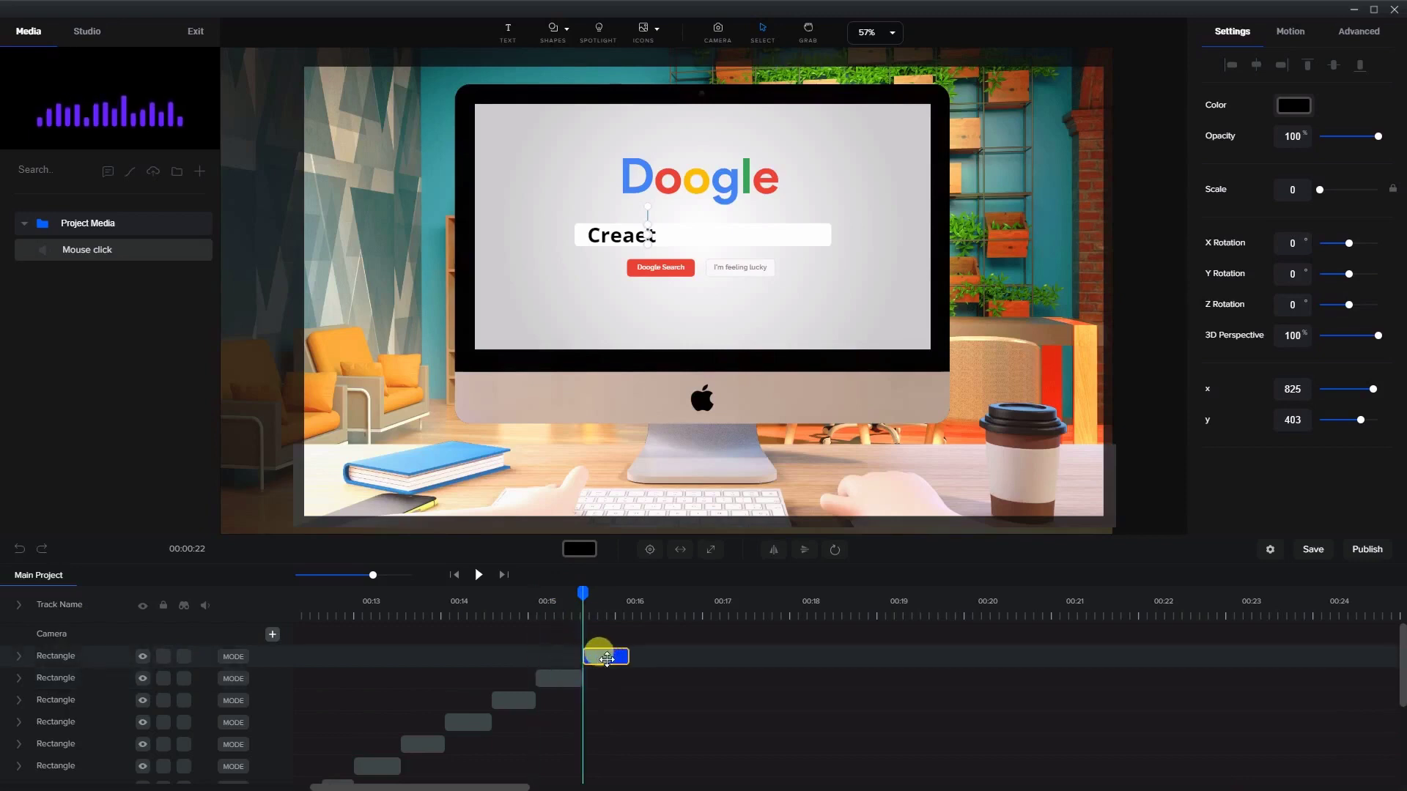
# - Move the duplicated cursor bar just behind the letter t, at x 847, y 403
pyautogui.click(584, 602)
pyautogui.click(606, 601)
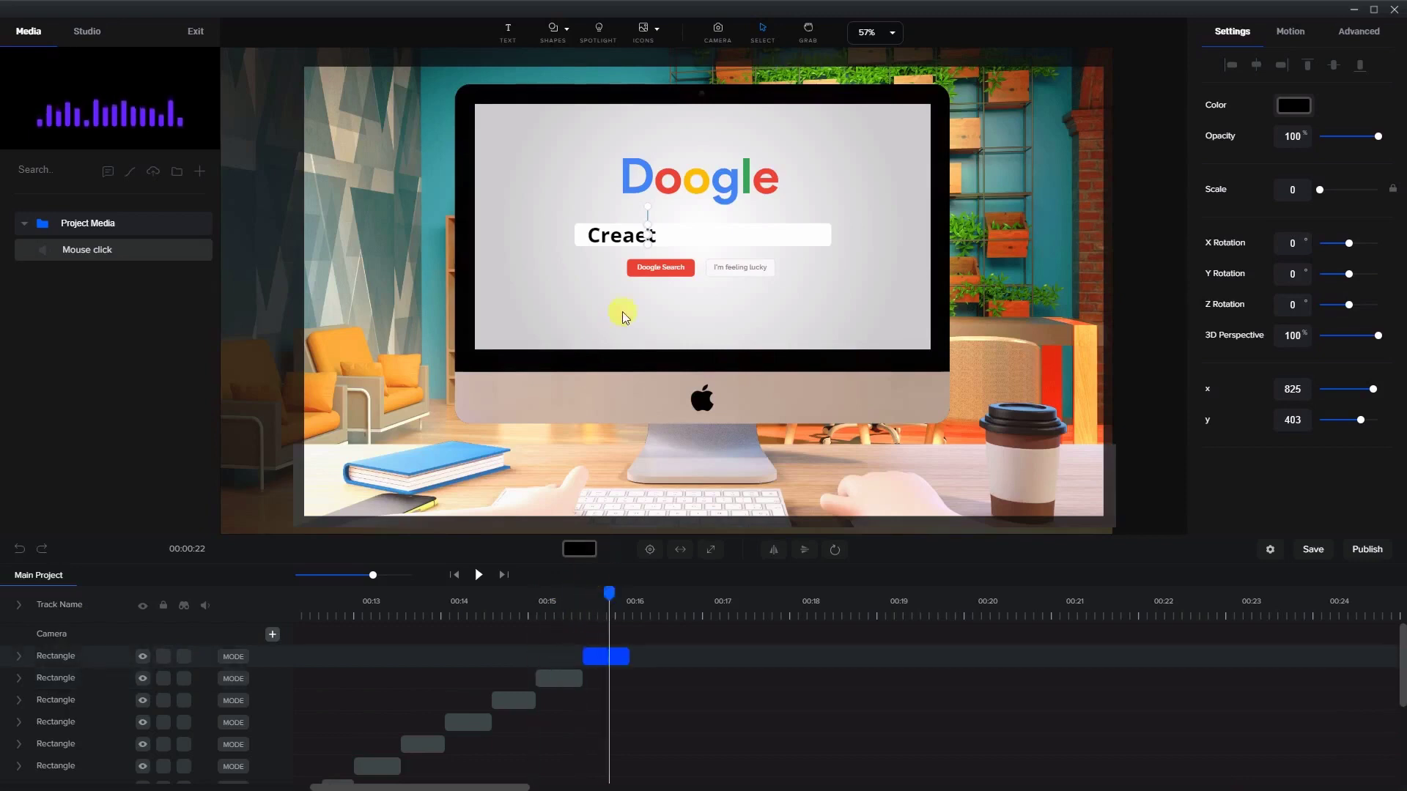
pyautogui.scroll(5, 644, 242)
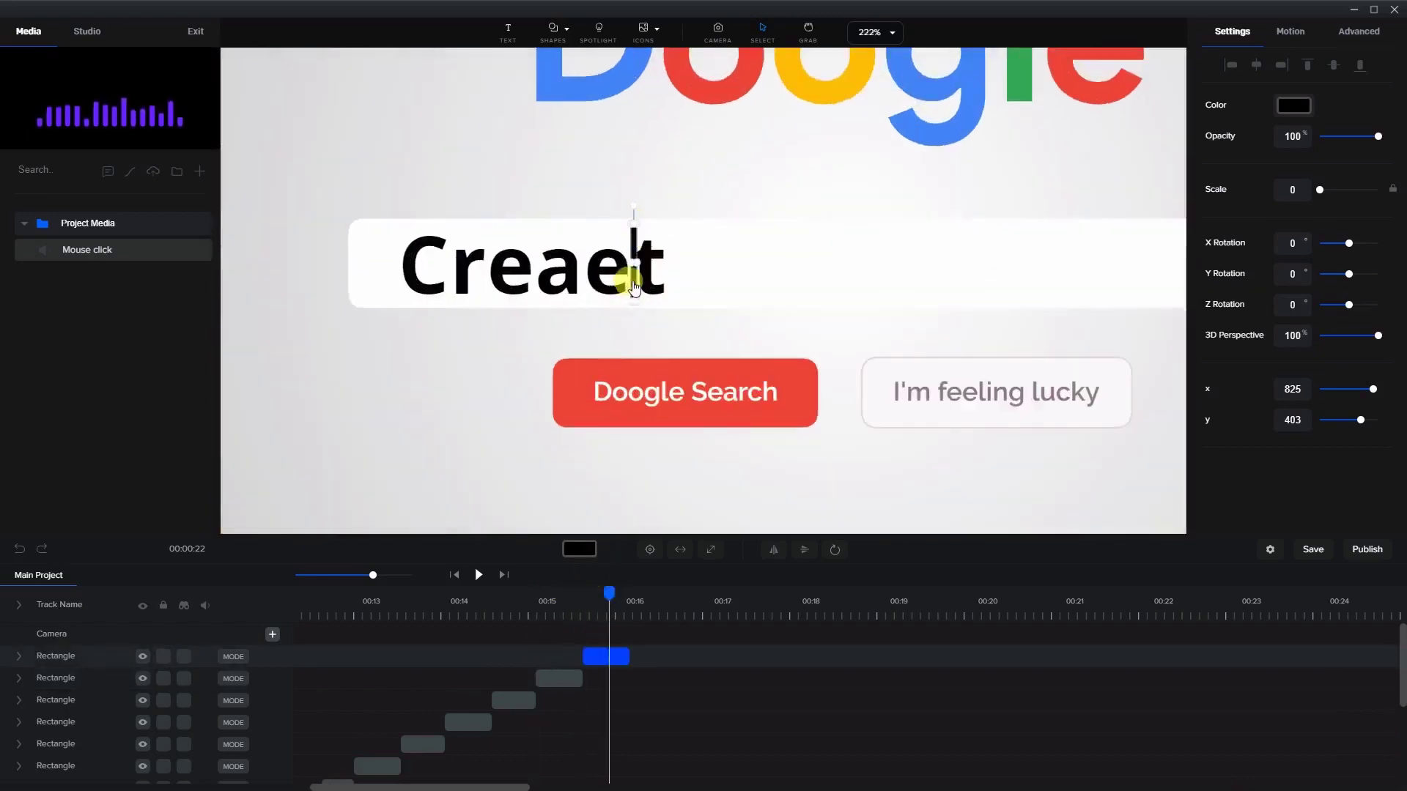
pyautogui.moveTo(635, 286); pyautogui.dragTo(656, 279)
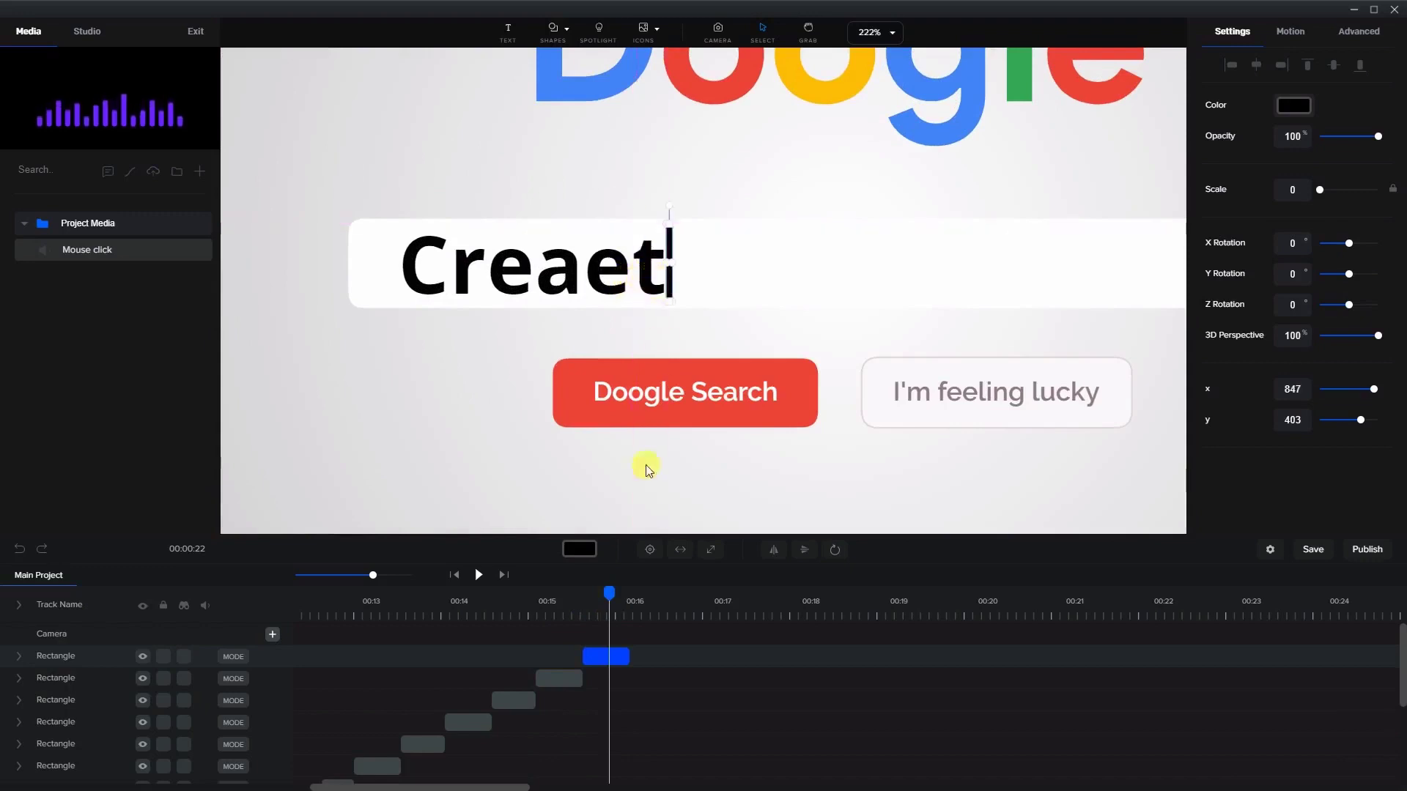
# - Extend the cursor clip for the letter t to the moment the t is deleted from the search box
pyautogui.moveTo(340, 609); pyautogui.dragTo(685, 563)
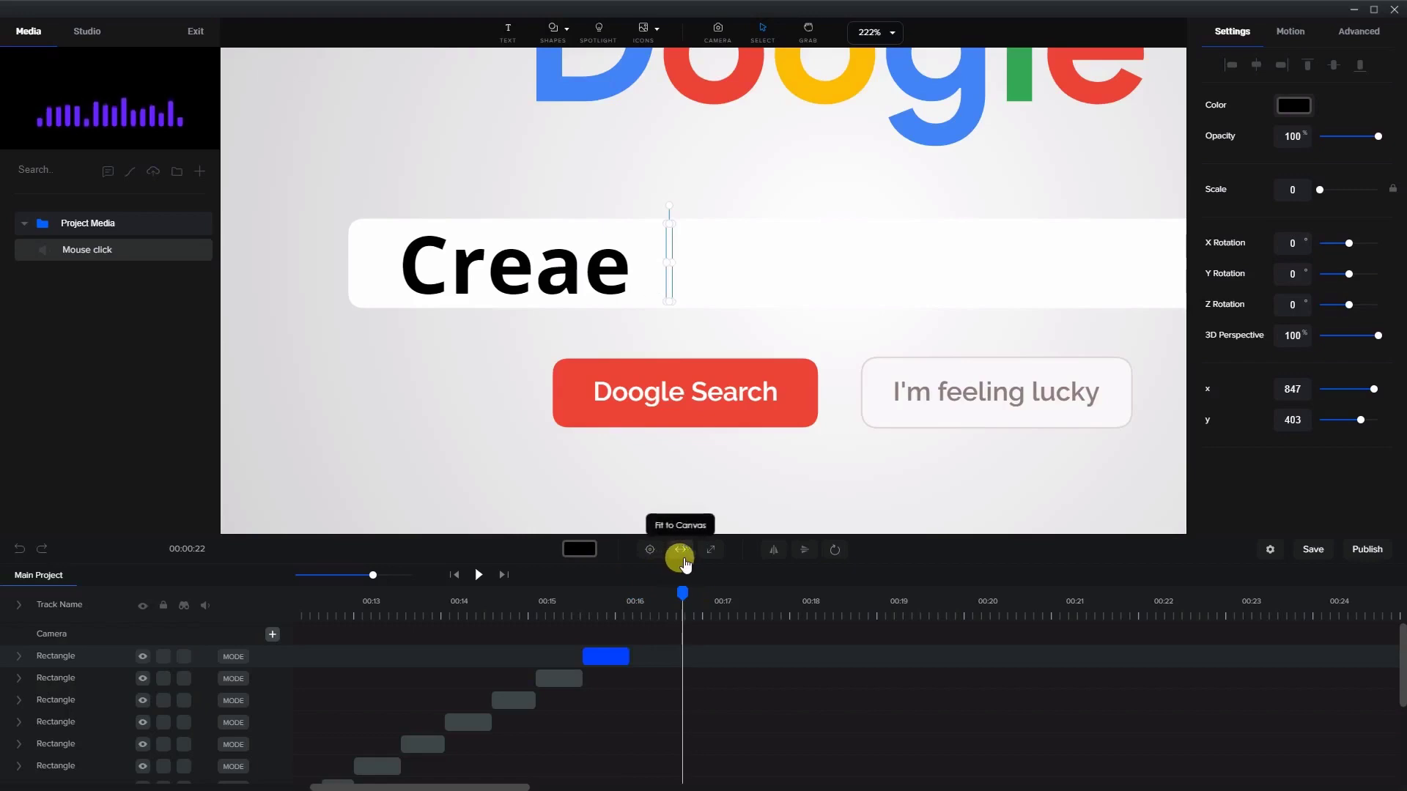
pyautogui.click(630, 657)
pyautogui.moveTo(630, 657); pyautogui.dragTo(683, 658)
# - Duplicate the cursor clip for the second e, place the copy after the extended clip, and move its track above the other Rectangles
pyautogui.rightClick(560, 674)
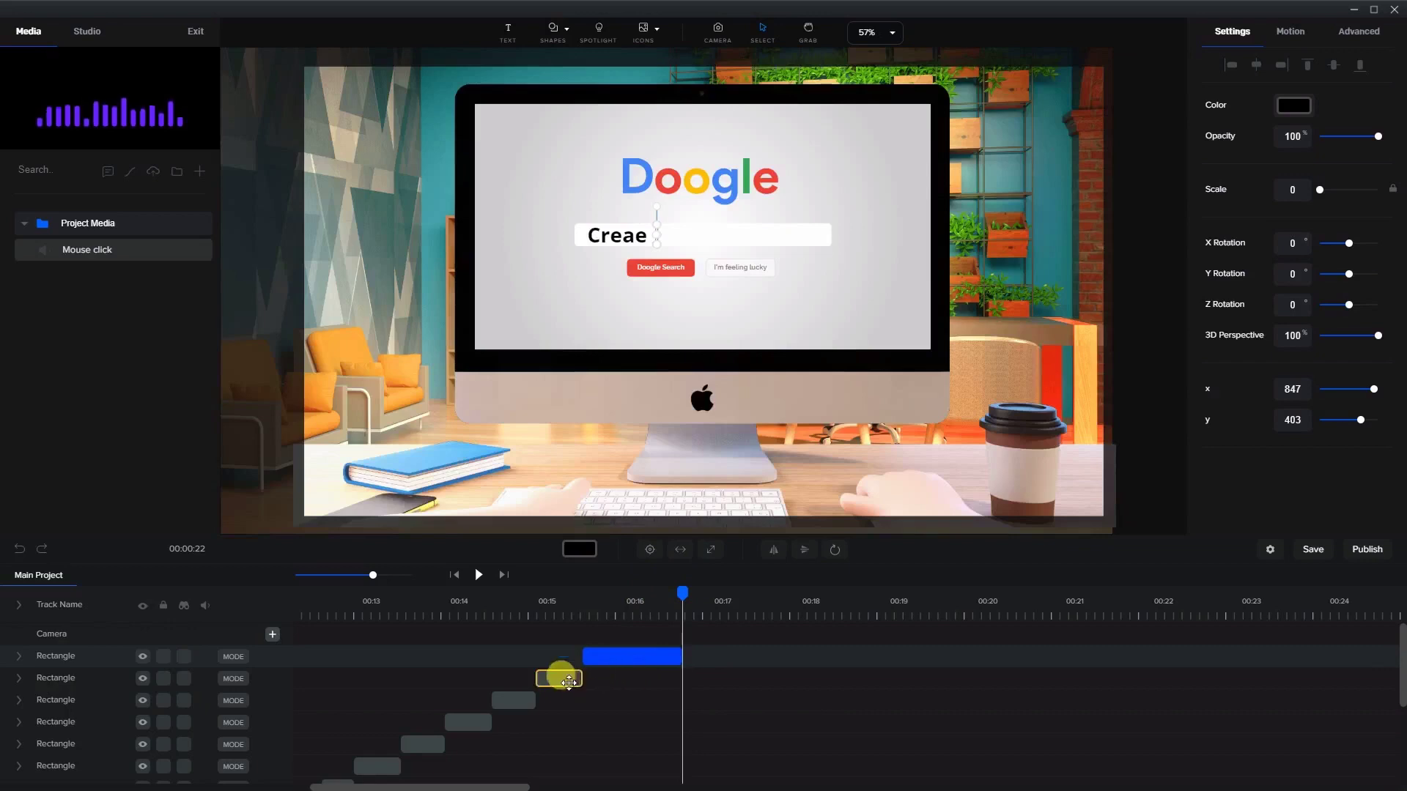
pyautogui.click(599, 695)
pyautogui.moveTo(556, 669); pyautogui.dragTo(703, 669)
pyautogui.moveTo(73, 676); pyautogui.dragTo(84, 640)
pyautogui.click(486, 386)
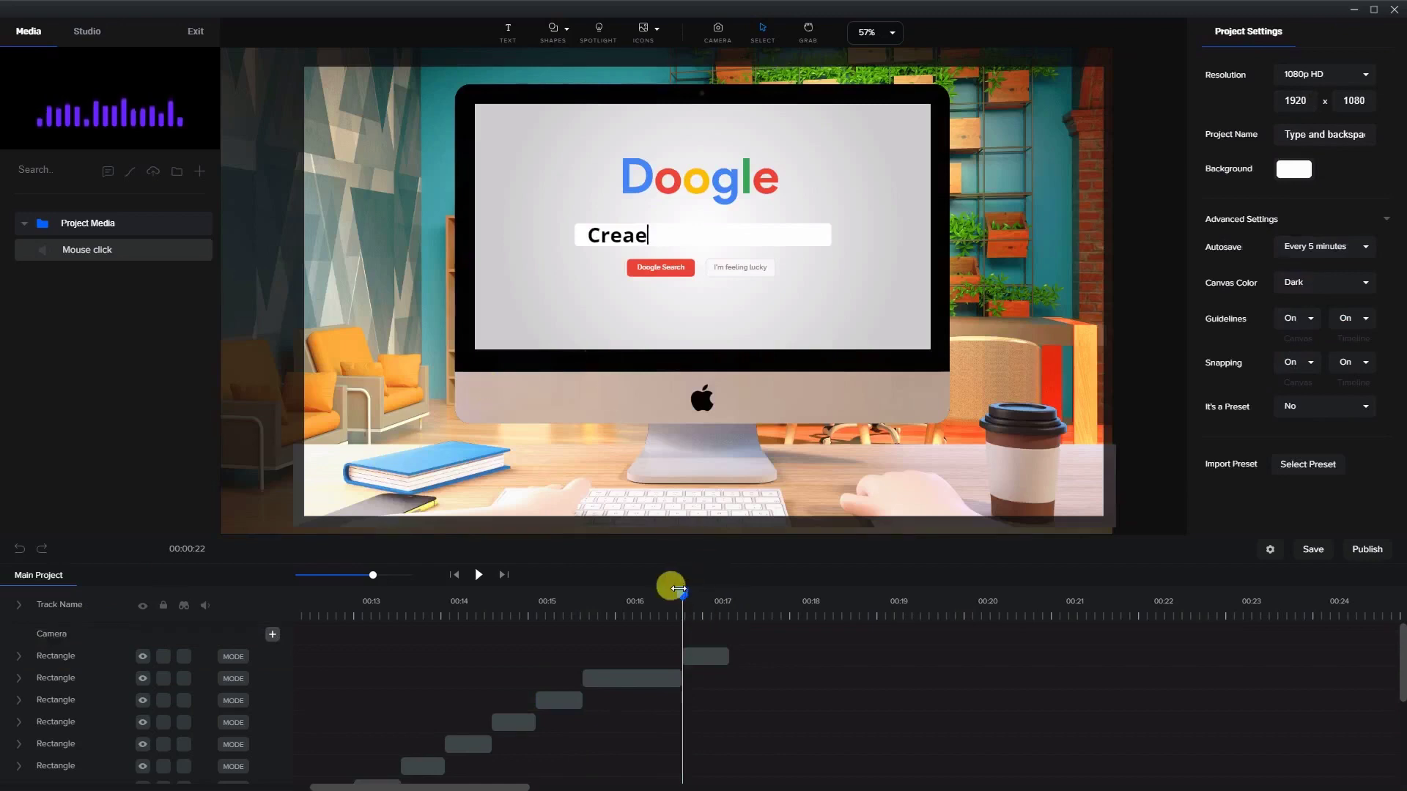
# - Extend the newly placed Rectangle clip to the moment the second e is deleted, leaving "Crea"
pyautogui.moveTo(679, 591); pyautogui.dragTo(756, 595)
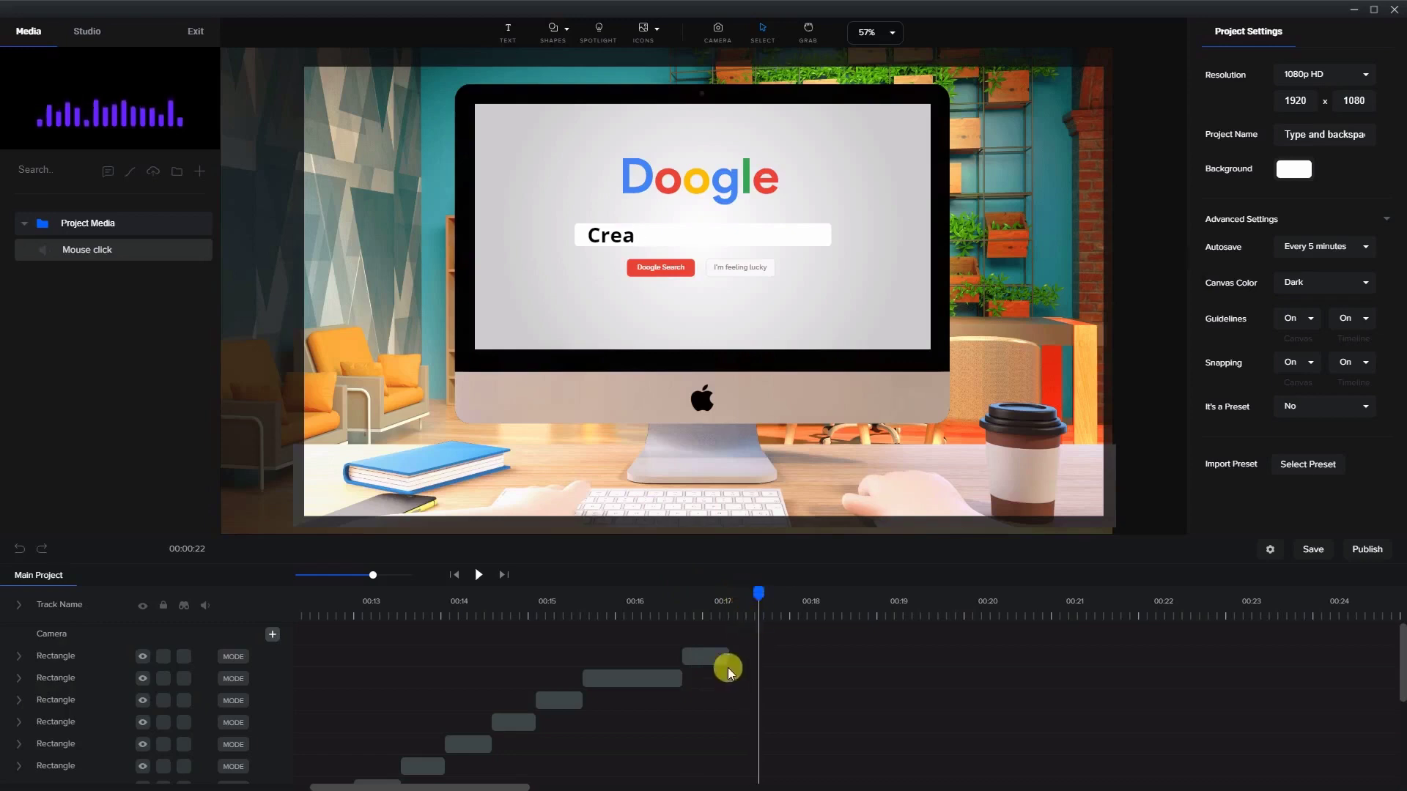
pyautogui.moveTo(724, 657); pyautogui.dragTo(735, 657)
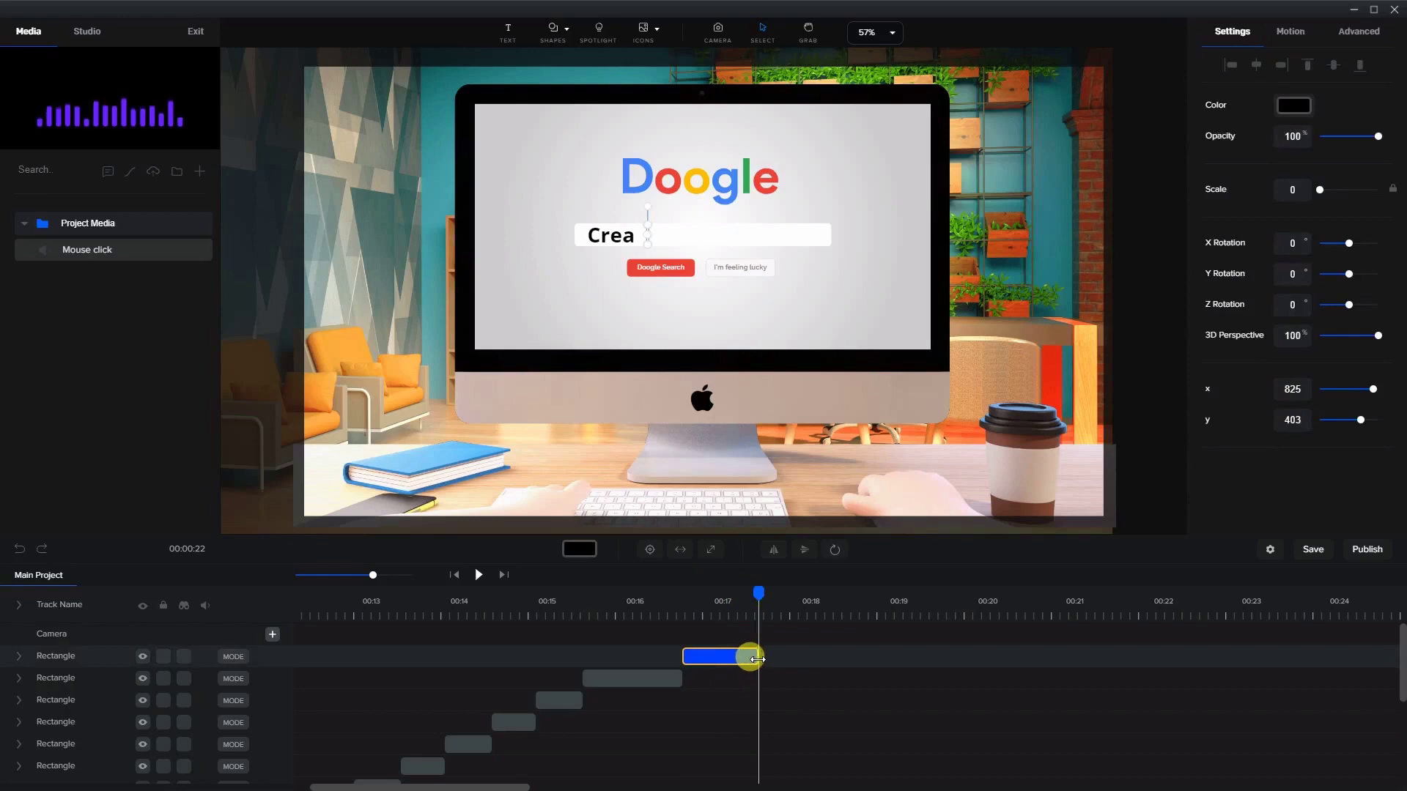
# - Duplicate the cursor clip for the letter a, place the copy after the last clip, and move its track above the other Rectangles
pyautogui.click(513, 723)
pyautogui.rightClick(521, 722)
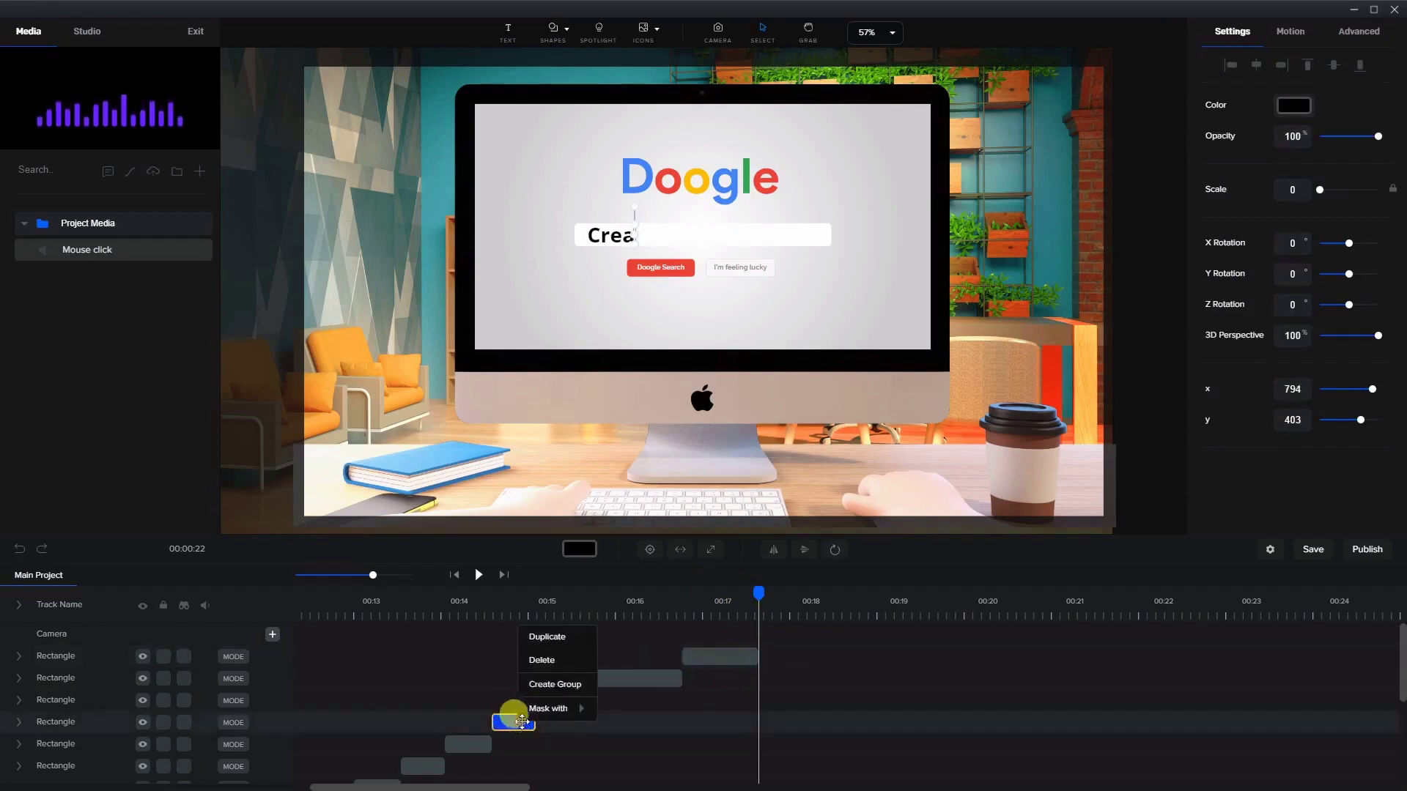
pyautogui.click(544, 637)
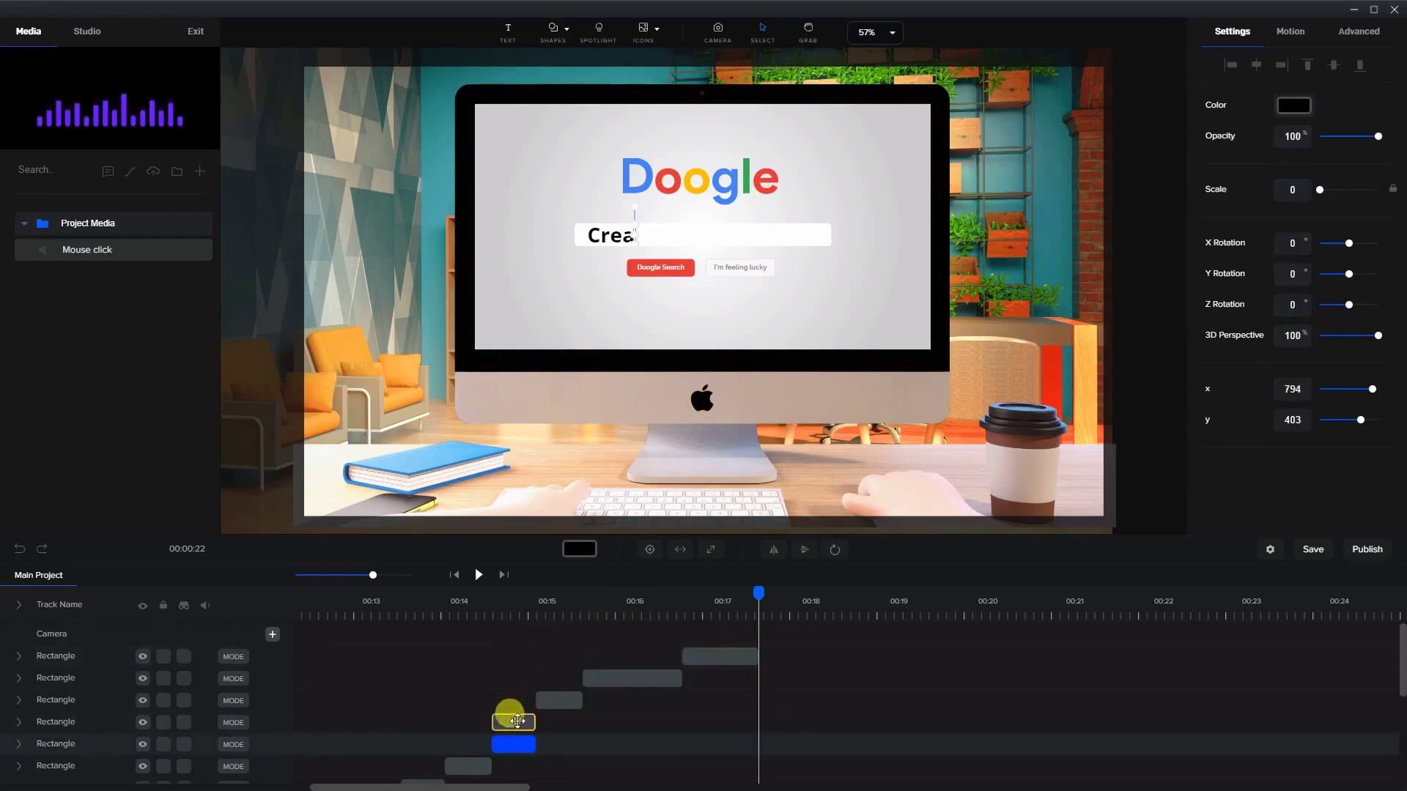
pyautogui.moveTo(512, 716); pyautogui.dragTo(779, 697)
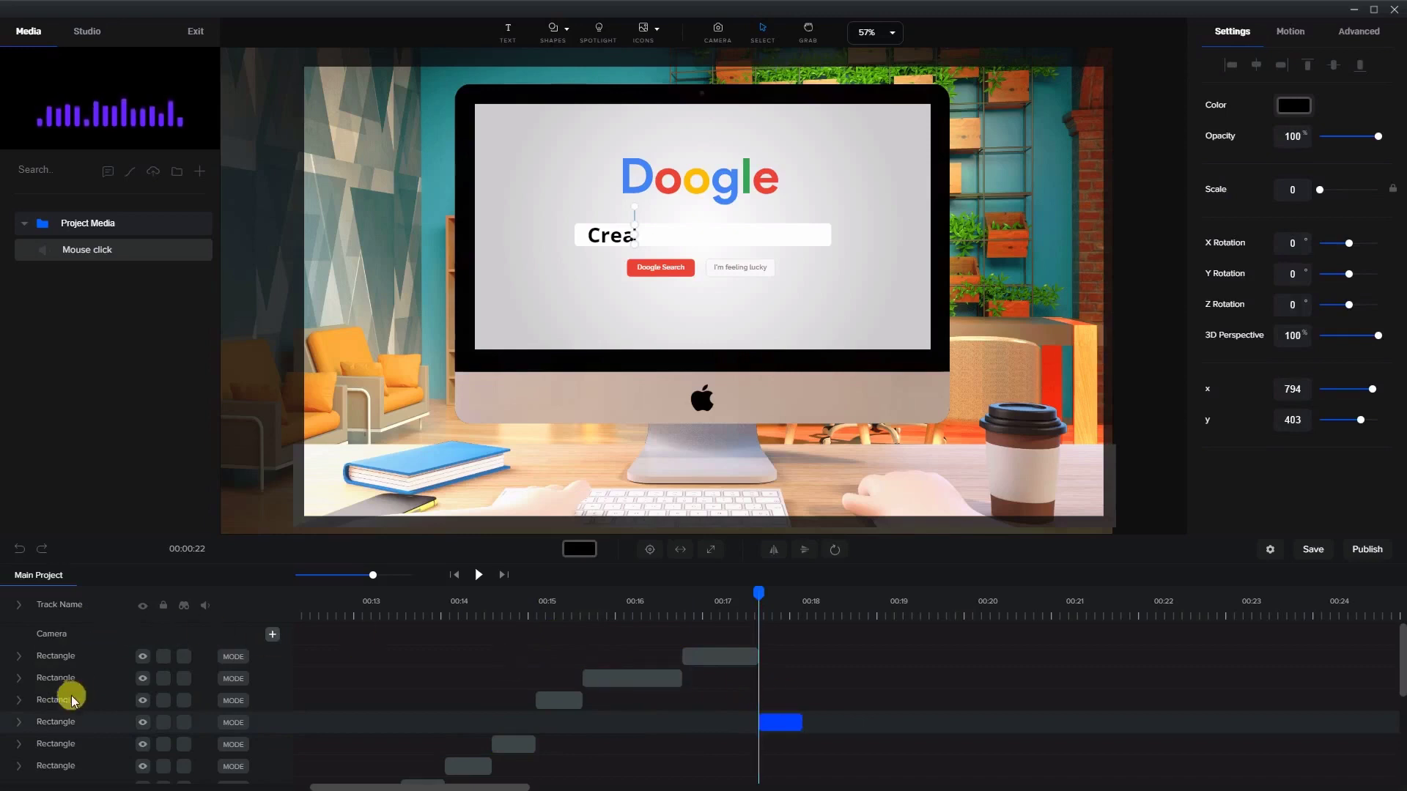
pyautogui.moveTo(64, 724); pyautogui.dragTo(95, 642)
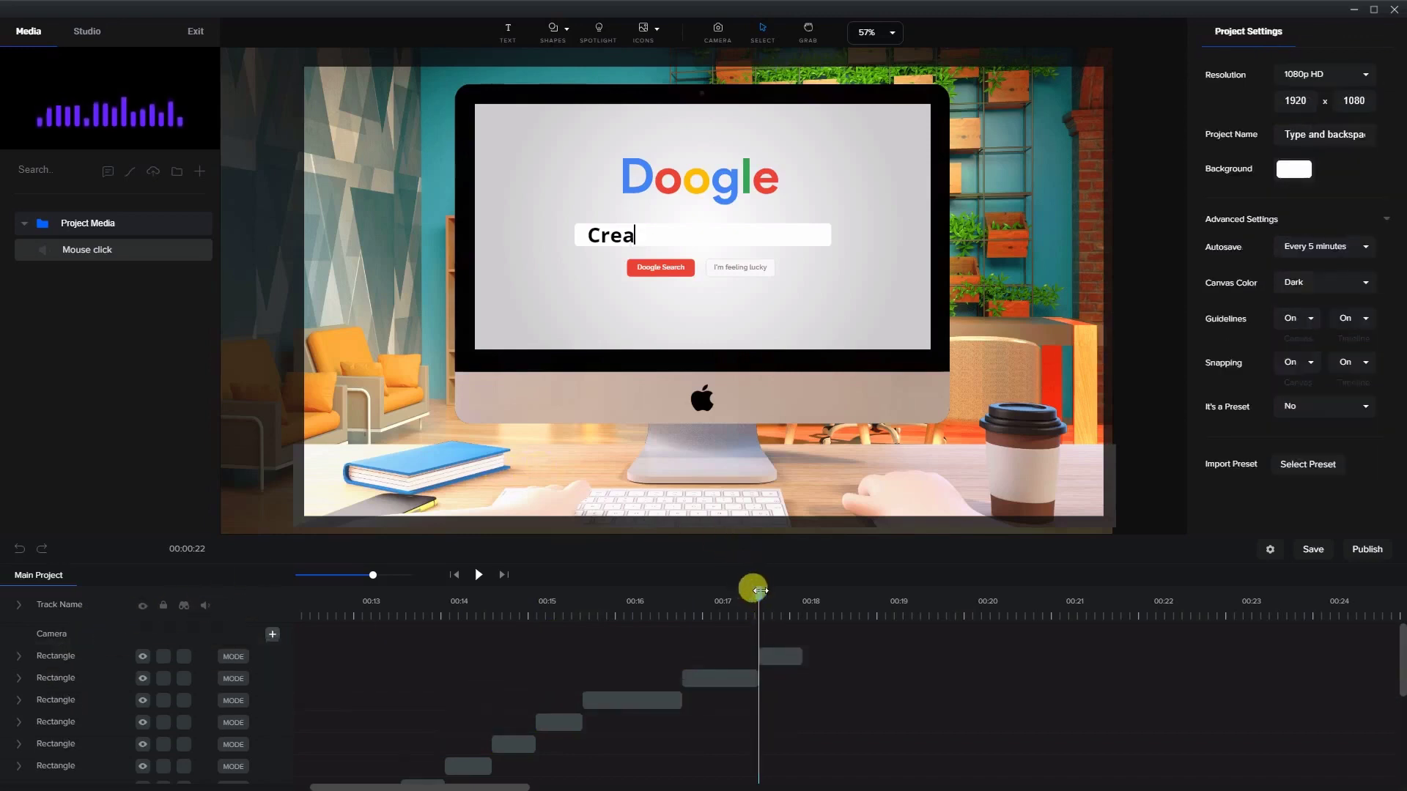
# - Extend the copied cursor clip to the moment the t is retyped and place a duplicate of it directly after
pyautogui.moveTo(760, 590); pyautogui.dragTo(821, 662)
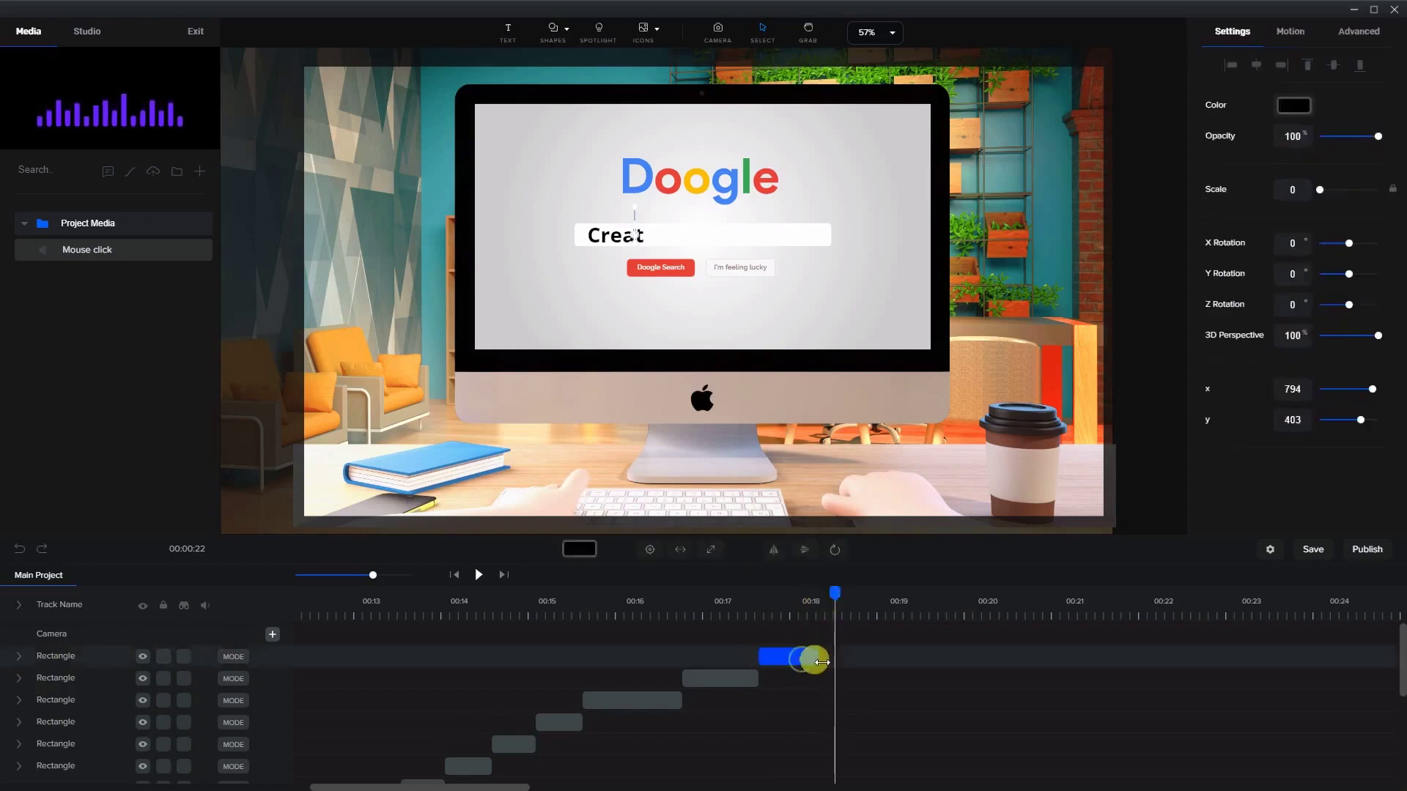
pyautogui.rightClick(837, 661)
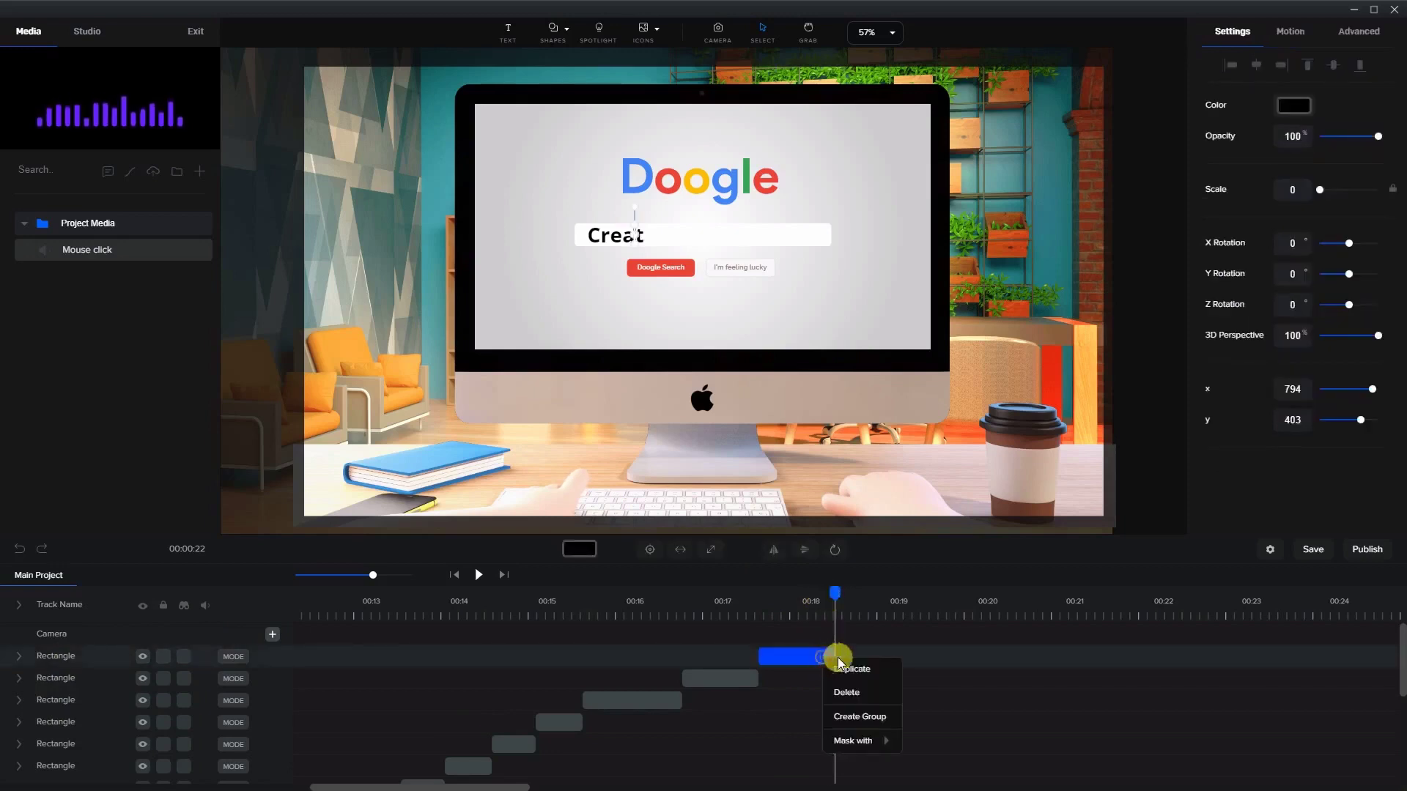
pyautogui.click(842, 664)
pyautogui.moveTo(807, 662); pyautogui.dragTo(870, 649)
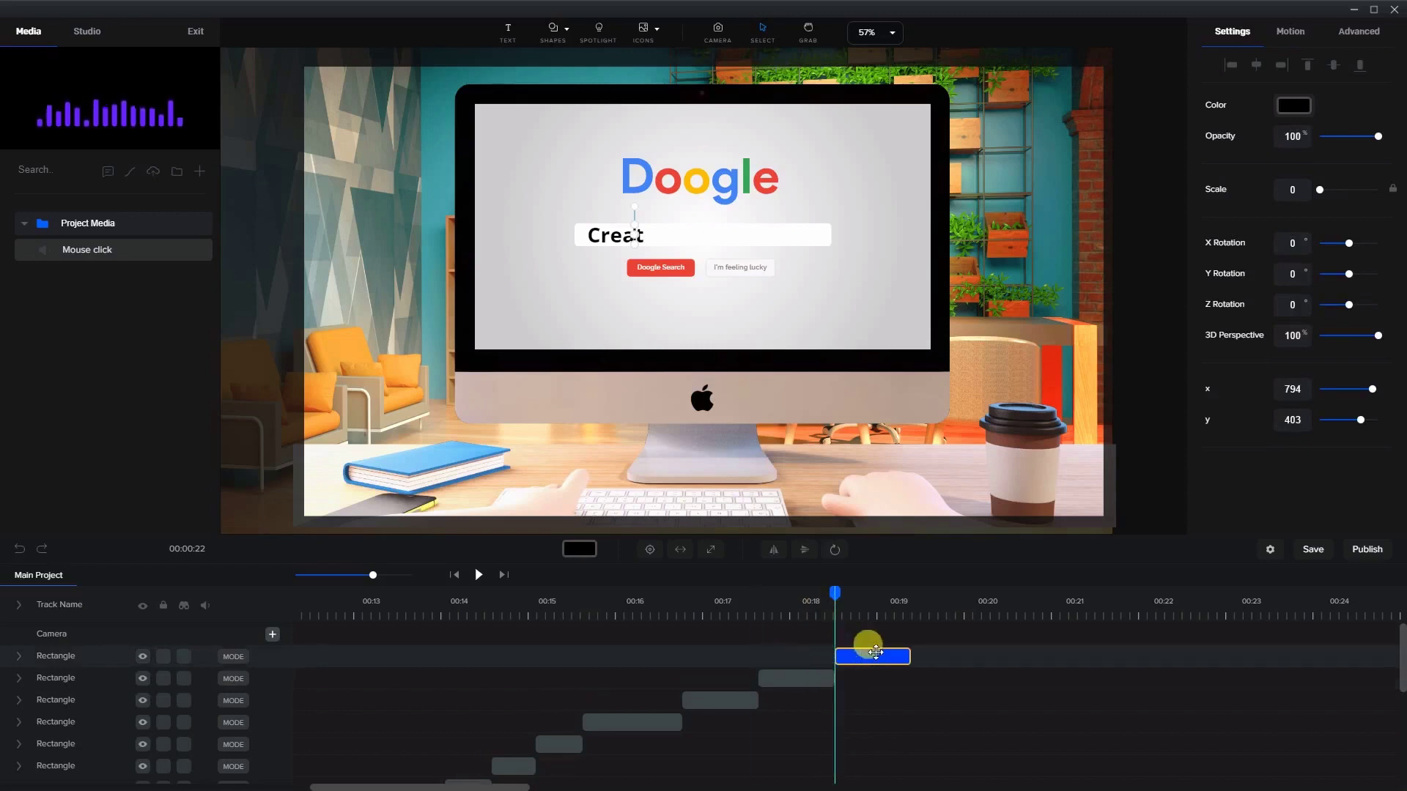
# - Move the duplicated cursor bar just behind the retyped t, at x 817, y 403, and extend its clip until the final e appears
pyautogui.scroll(5, 634, 229)
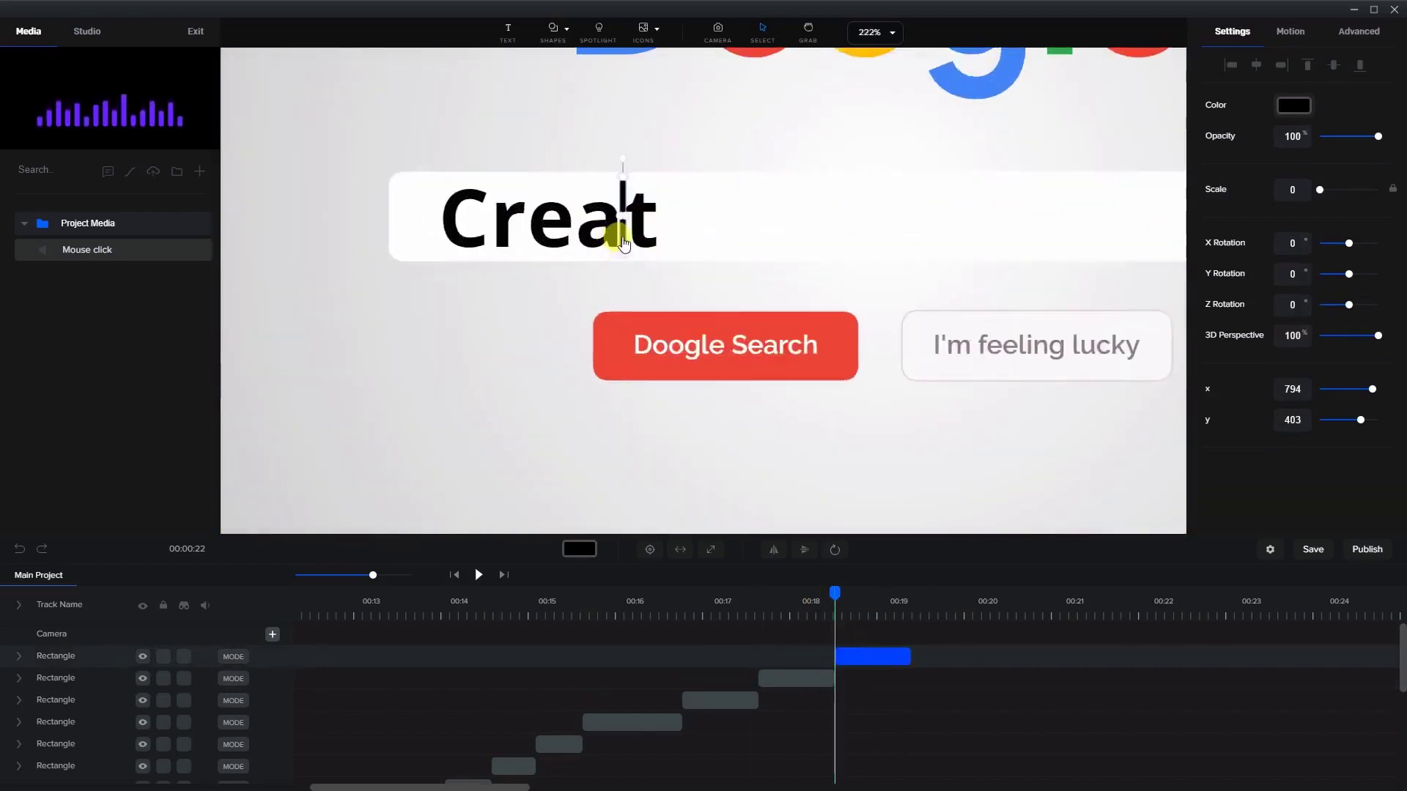
pyautogui.moveTo(624, 243); pyautogui.dragTo(662, 244)
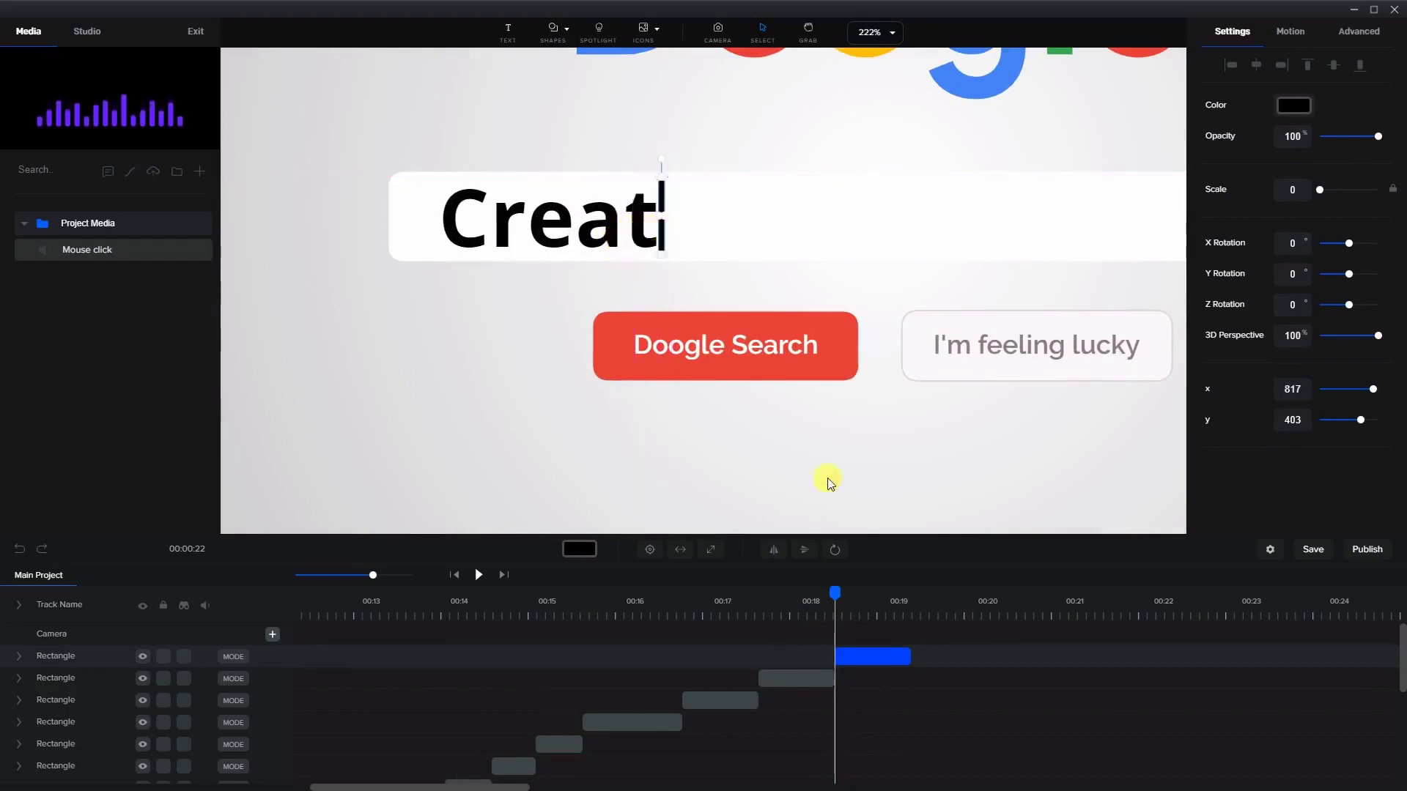
pyautogui.moveTo(836, 595); pyautogui.dragTo(916, 598)
pyautogui.moveTo(914, 658)
pyautogui.mouseDown()
pyautogui.moveTo(901, 653)
pyautogui.moveTo(916, 657)
pyautogui.mouseUp()
# - Duplicate the retyped t's cursor clip, place the copy directly after it, and extend the copy to the end of the text clip
pyautogui.rightClick(914, 658)
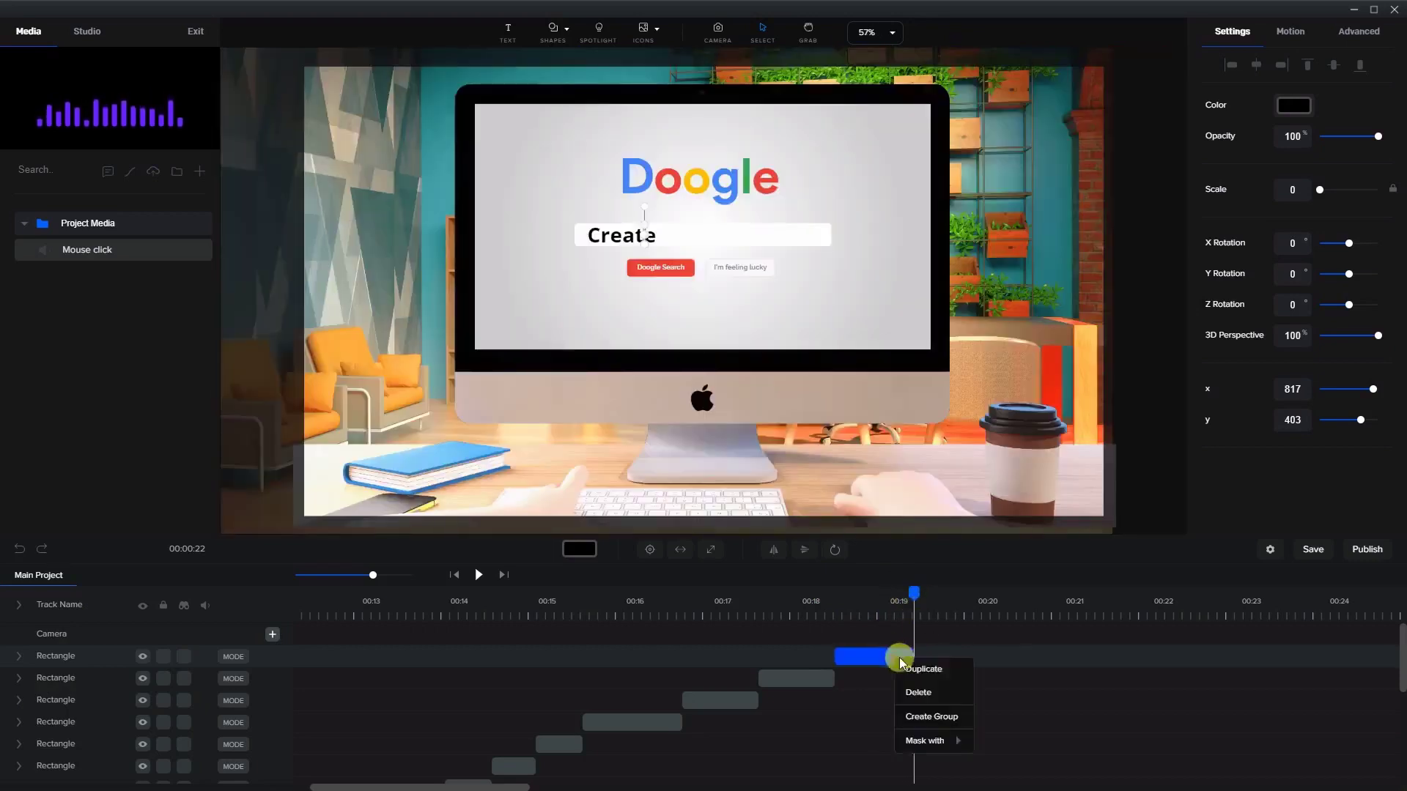
pyautogui.click(912, 664)
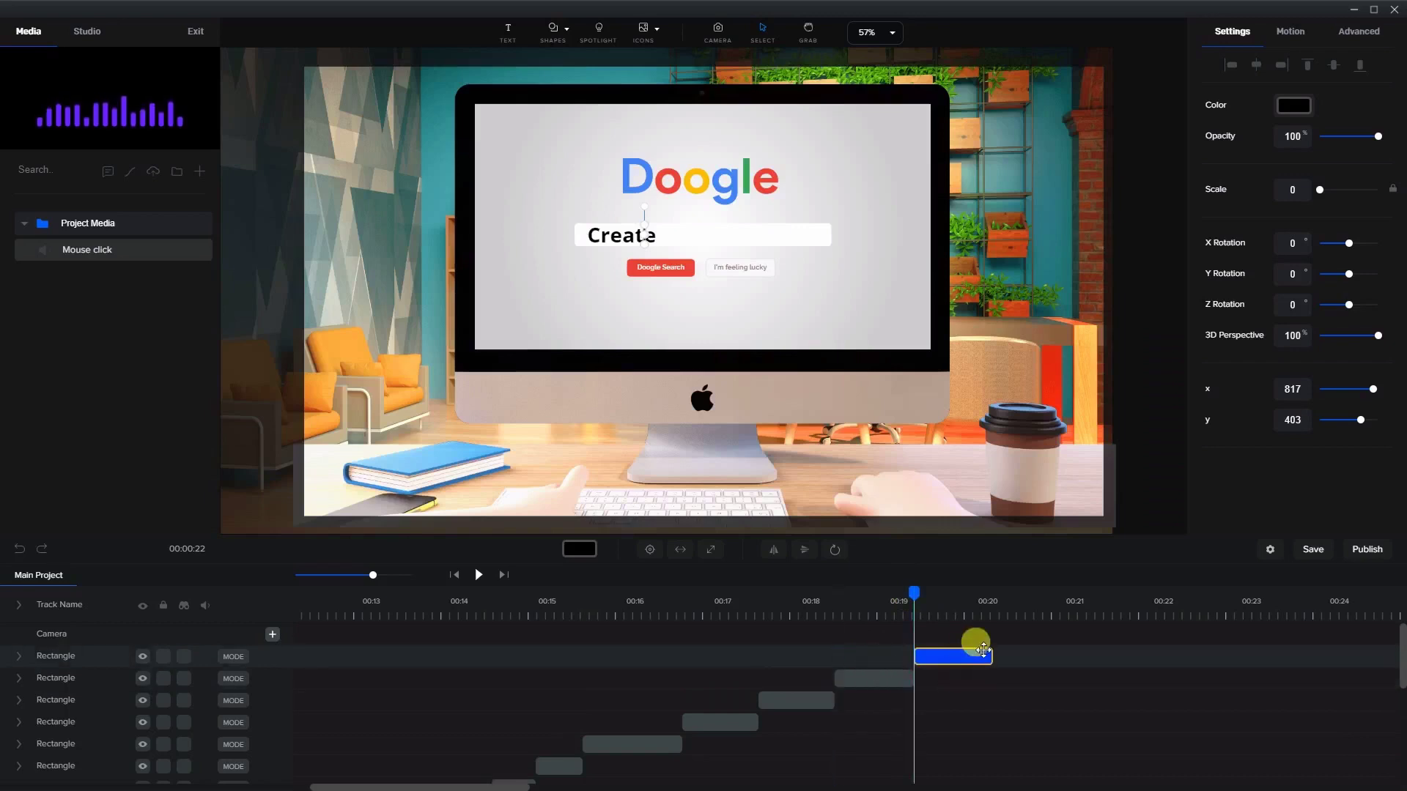
pyautogui.moveTo(987, 658); pyautogui.dragTo(1236, 663)
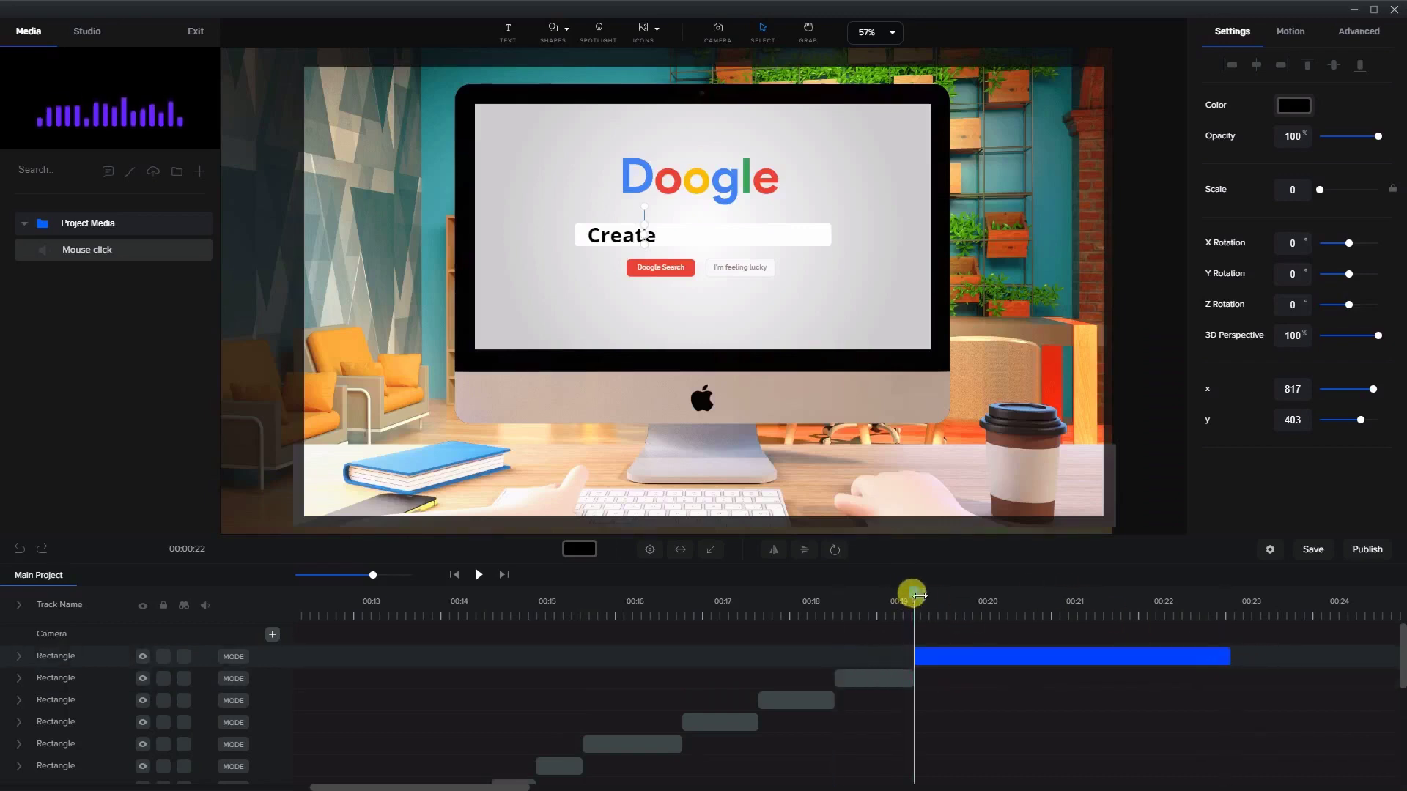
# - Move the last cursor bar just behind the final e of "Create", at x 847, y 403, and save the project
pyautogui.moveTo(911, 591); pyautogui.dragTo(922, 594)
pyautogui.scroll(5, 651, 265)
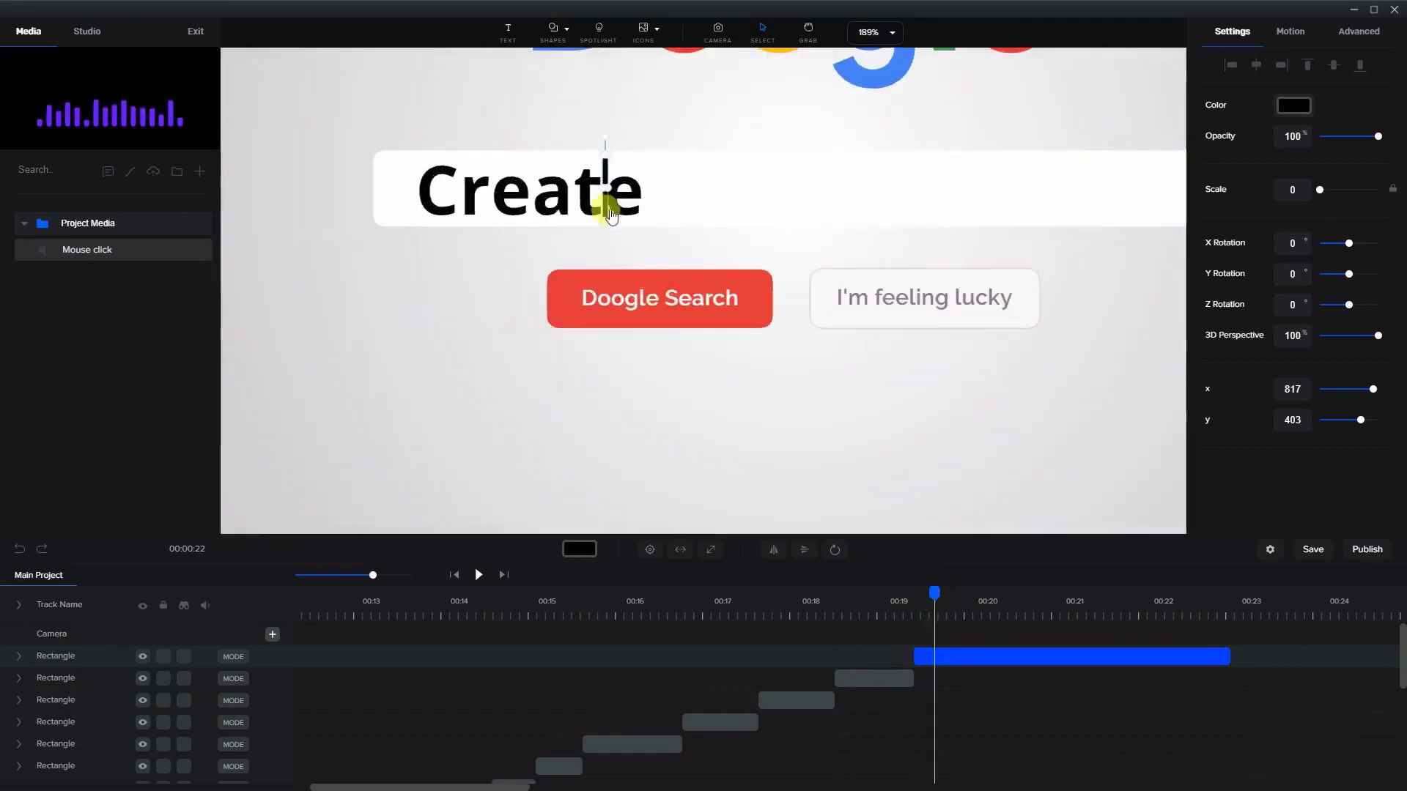
pyautogui.moveTo(607, 205); pyautogui.dragTo(647, 199)
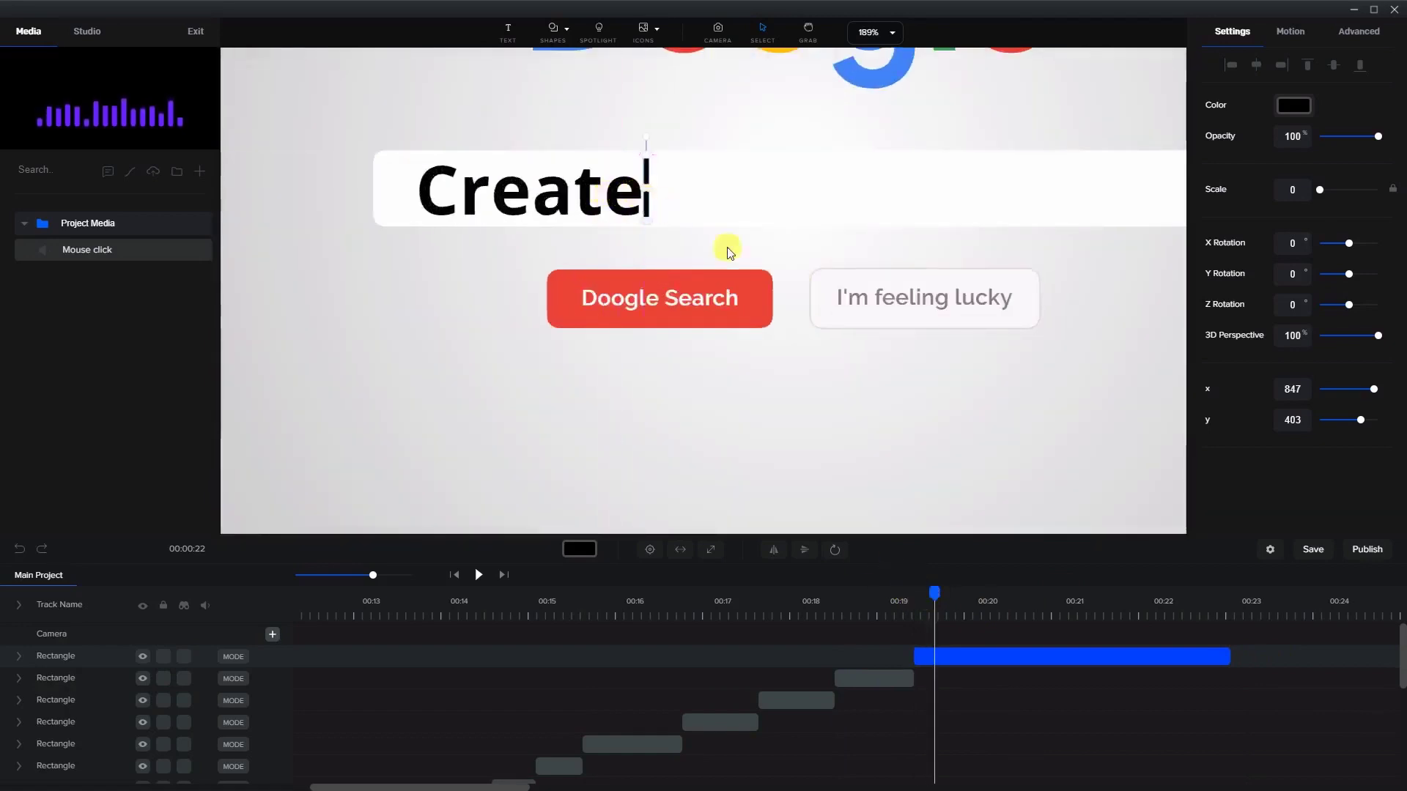
pyautogui.click(1314, 550)
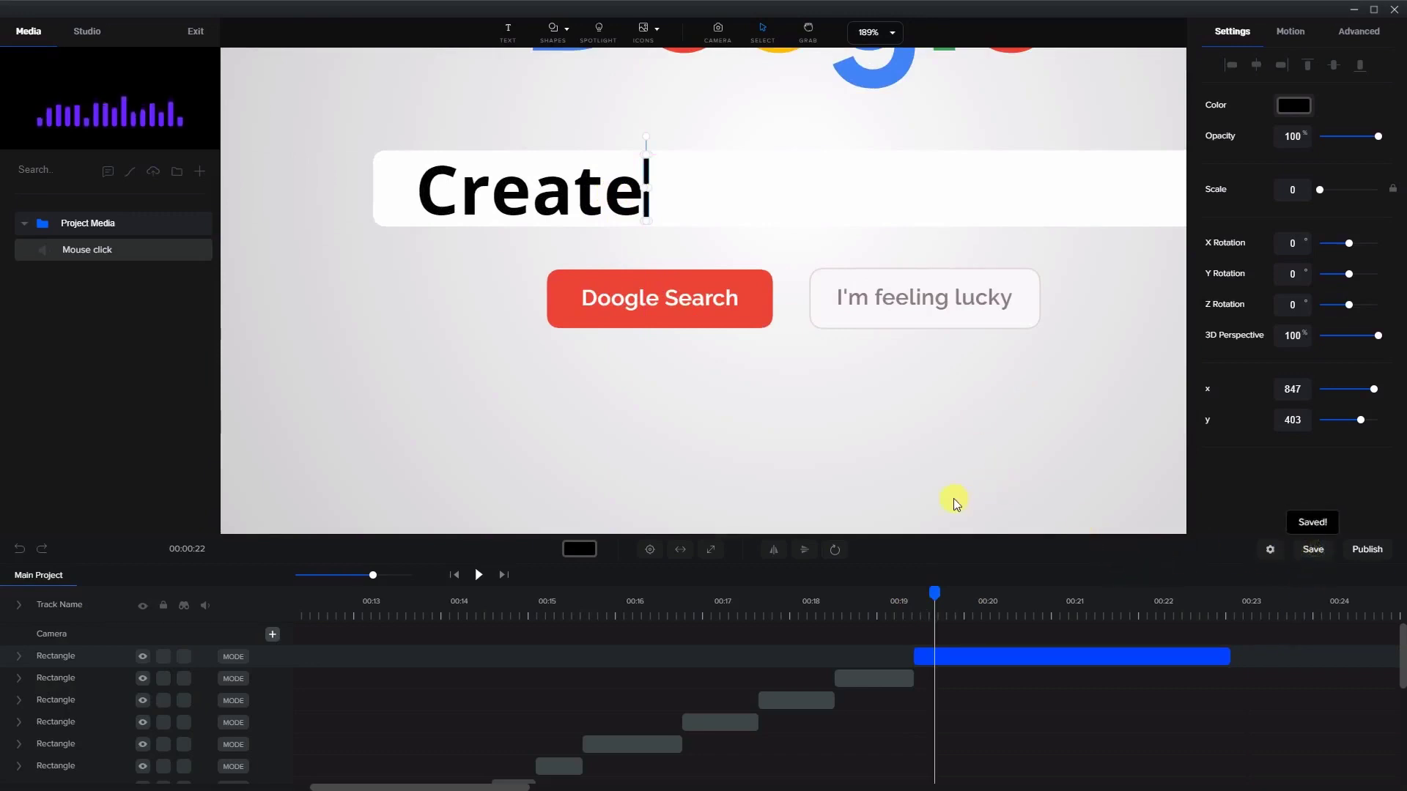
# - Play back the typing and deleting section to check how the cursor bar follows the letters
pyautogui.moveTo(926, 599); pyautogui.dragTo(345, 581)
pyautogui.scroll(-2, 522, 696)
pyautogui.click(480, 576)
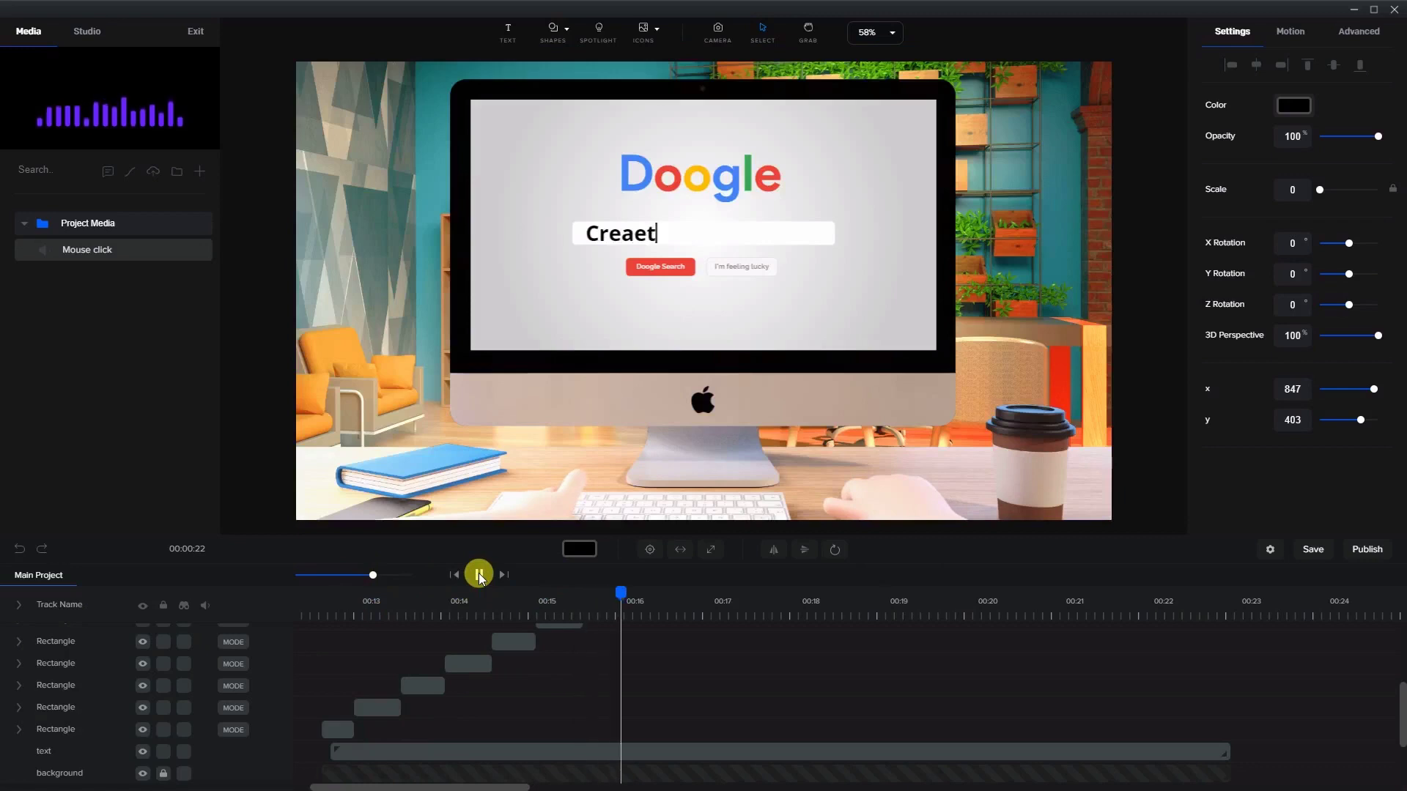
pyautogui.click(480, 576)
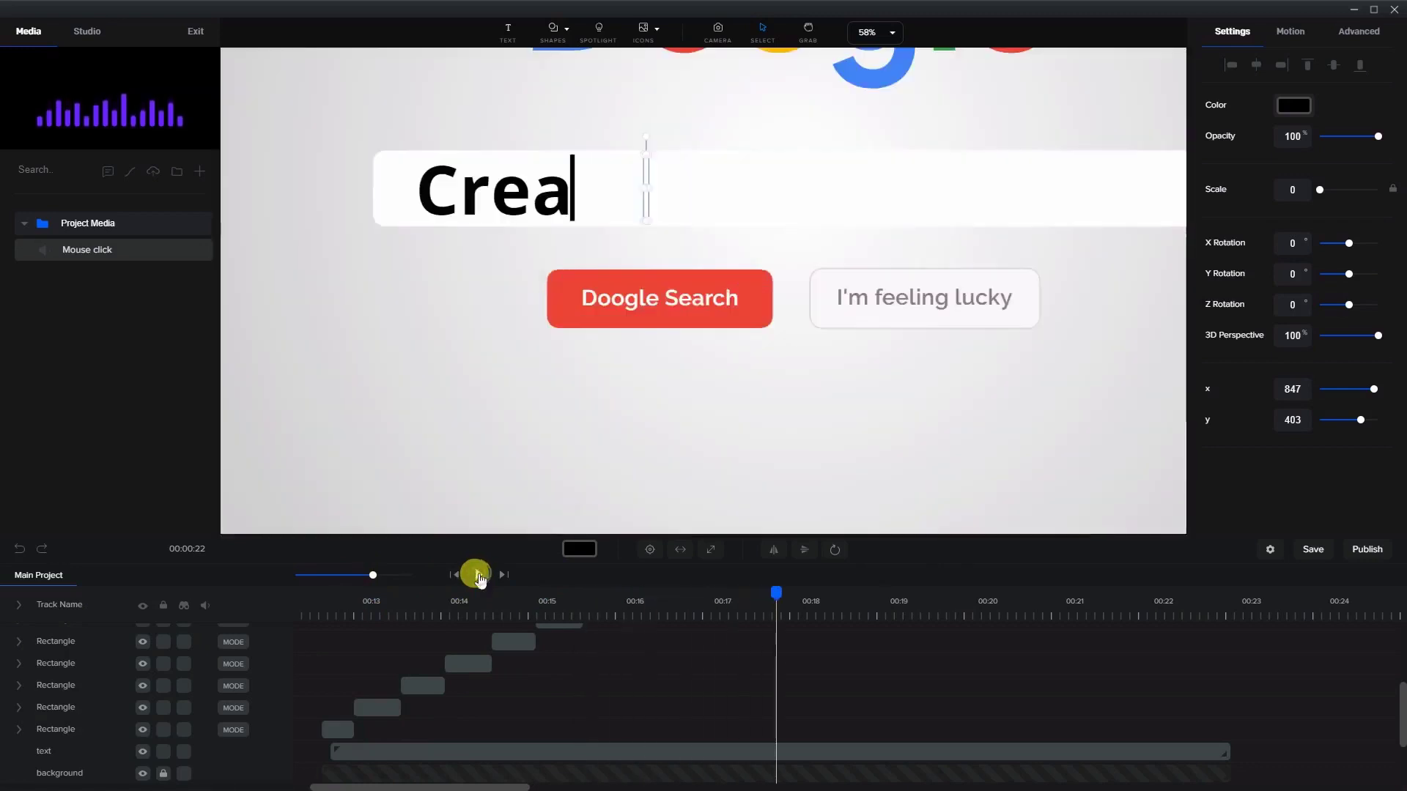
pyautogui.moveTo(778, 593); pyautogui.dragTo(615, 595)
# - Apply the Blink opacity loop animation to the cursor clip that stands behind the complete word "Creaet"
pyautogui.scroll(5, 648, 662)
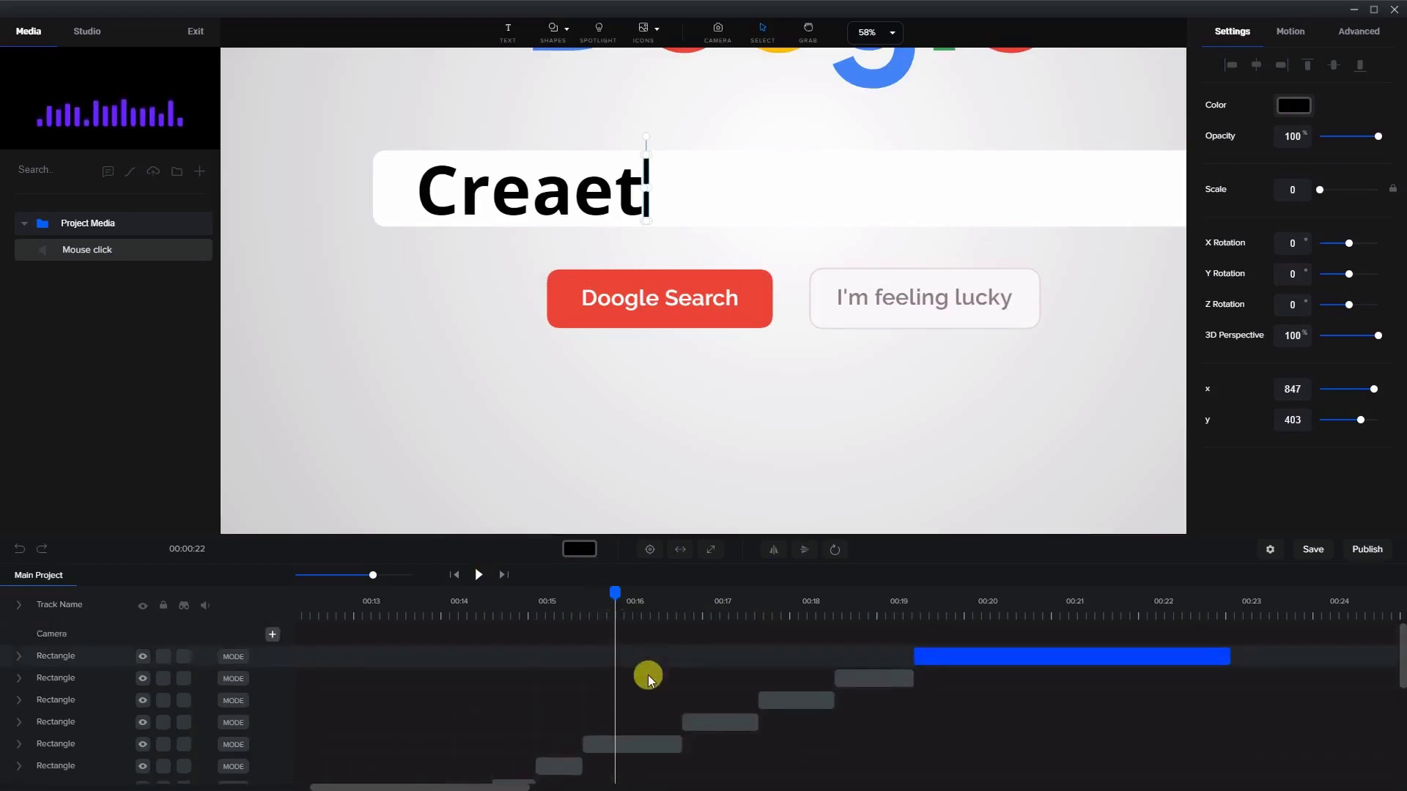
pyautogui.click(632, 743)
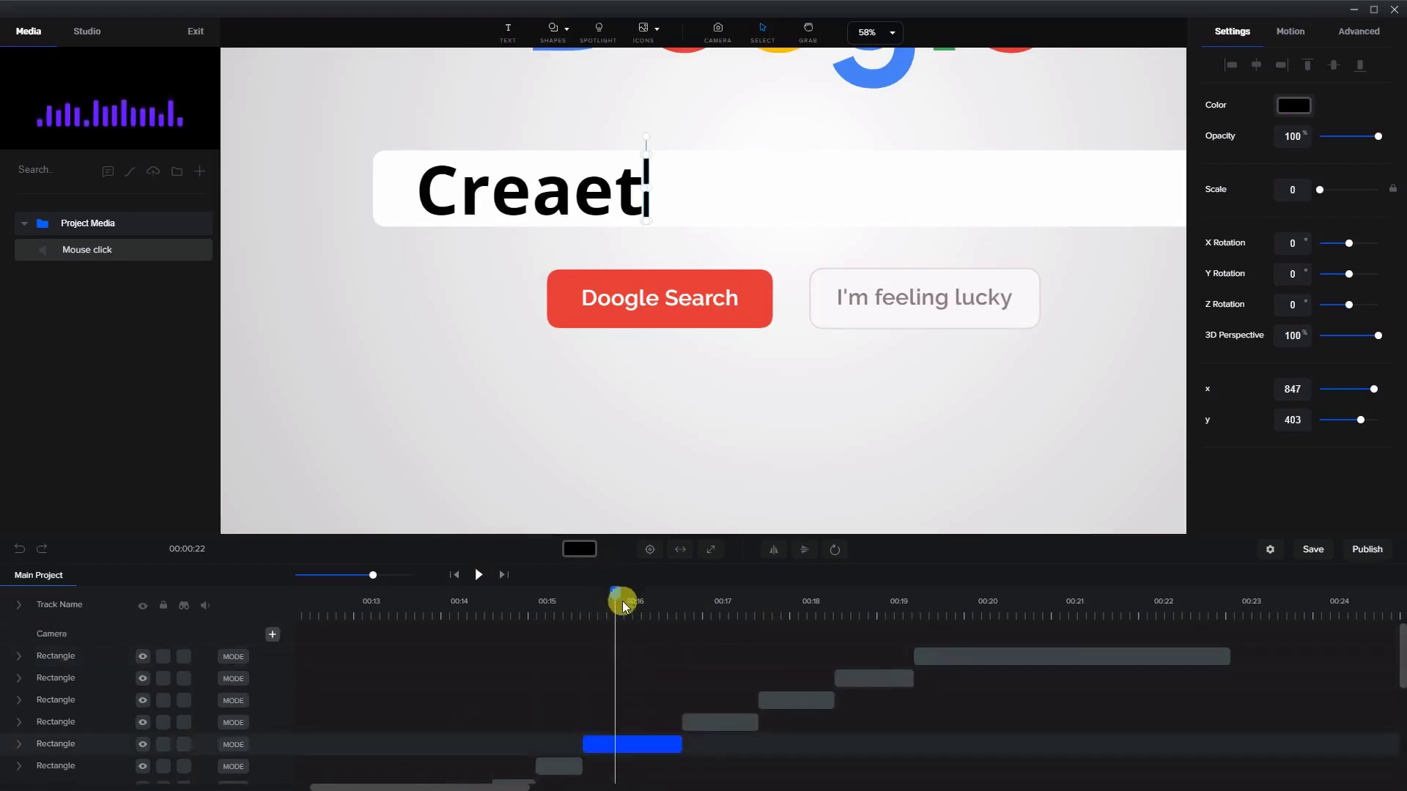
pyautogui.moveTo(605, 592); pyautogui.dragTo(584, 596)
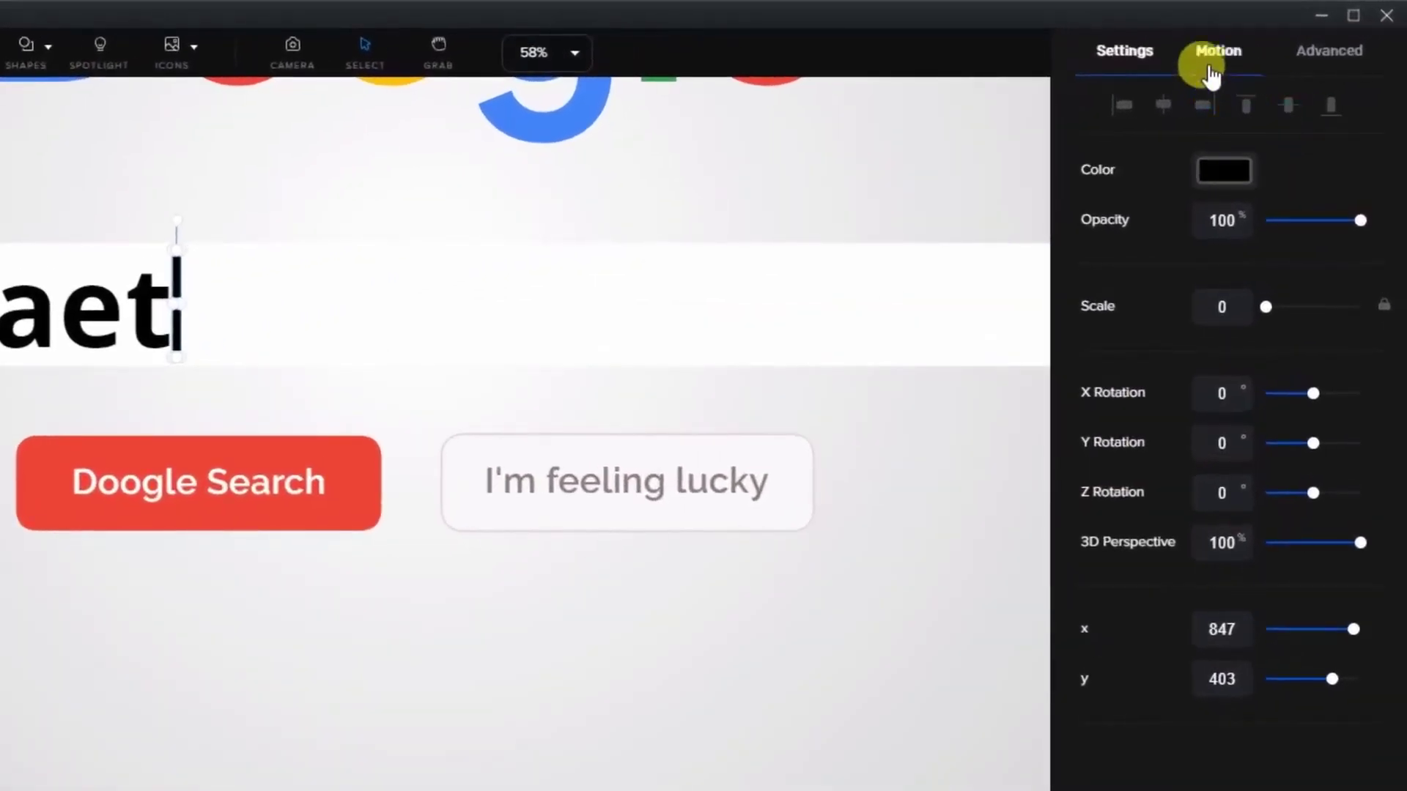
pyautogui.click(1211, 71)
pyautogui.click(1350, 273)
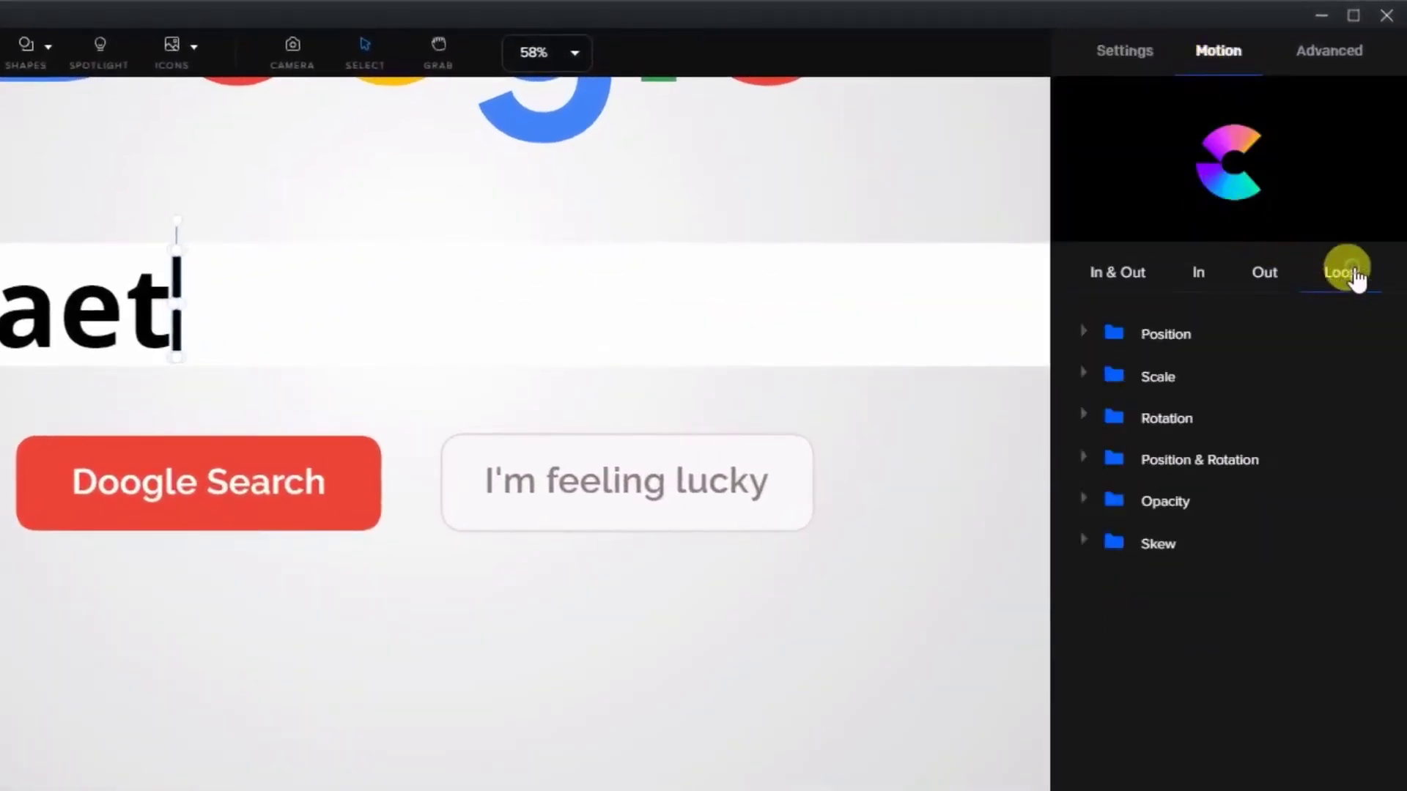
pyautogui.click(1089, 505)
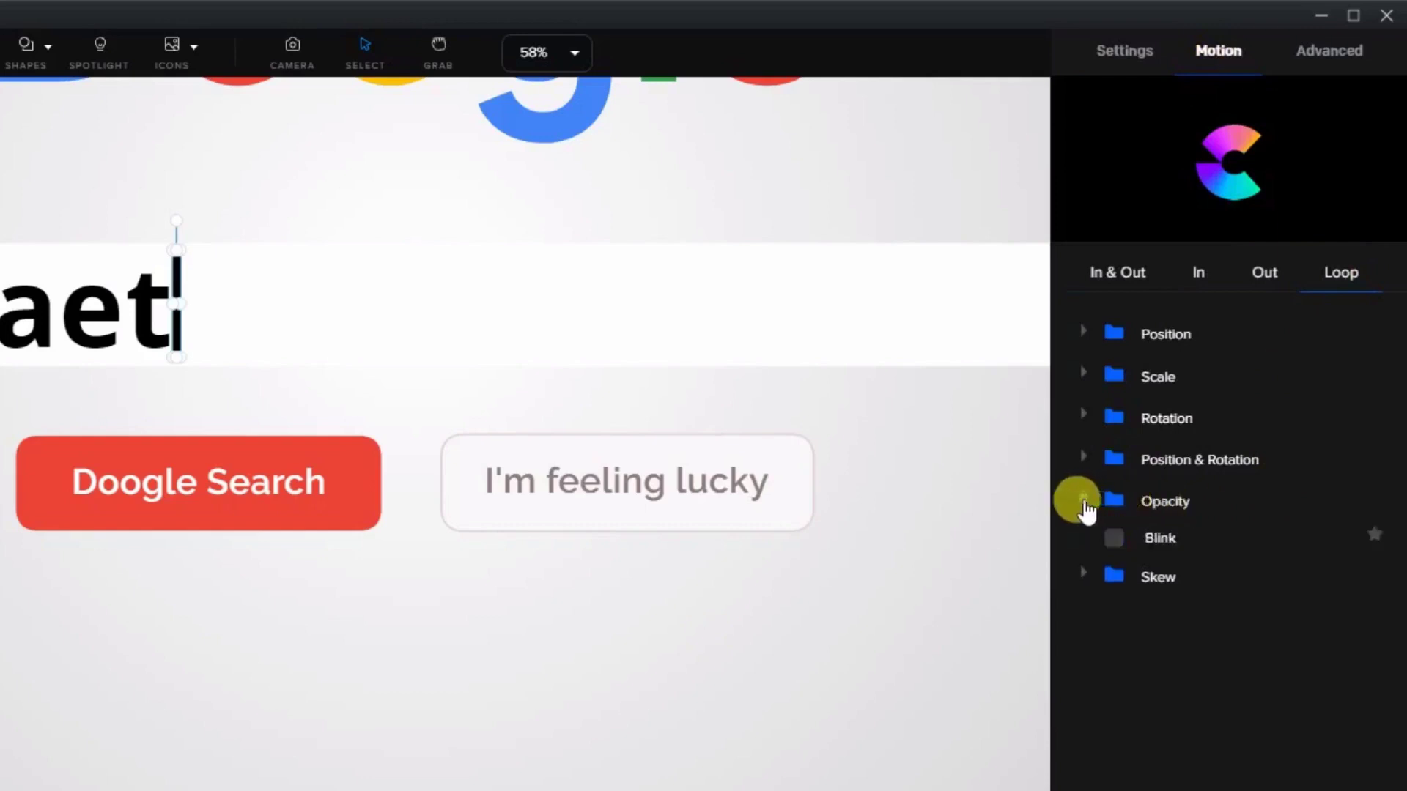
pyautogui.click(1129, 546)
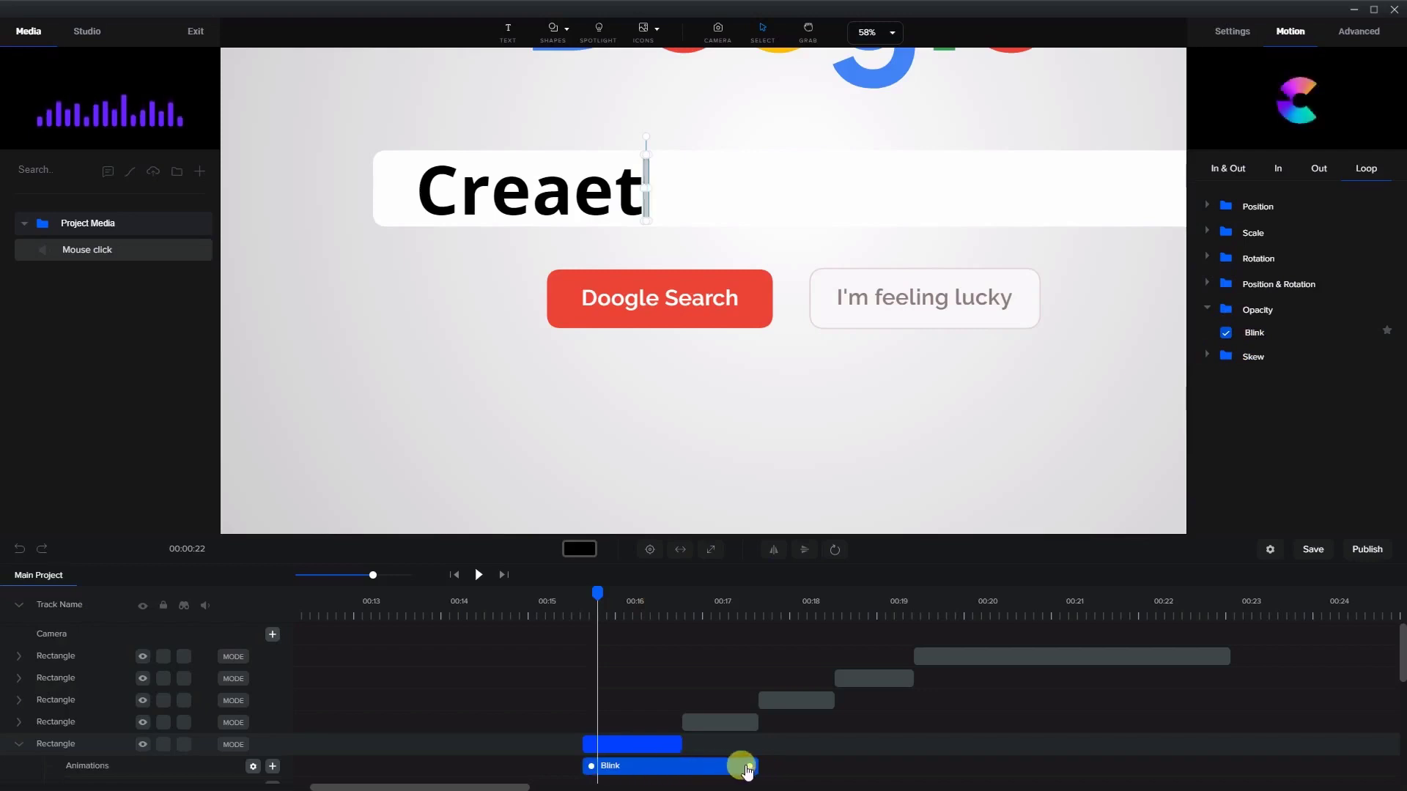
# - Shorten the Blink animation to the end of its cursor clip and play back the blinking
pyautogui.moveTo(747, 771); pyautogui.dragTo(678, 775)
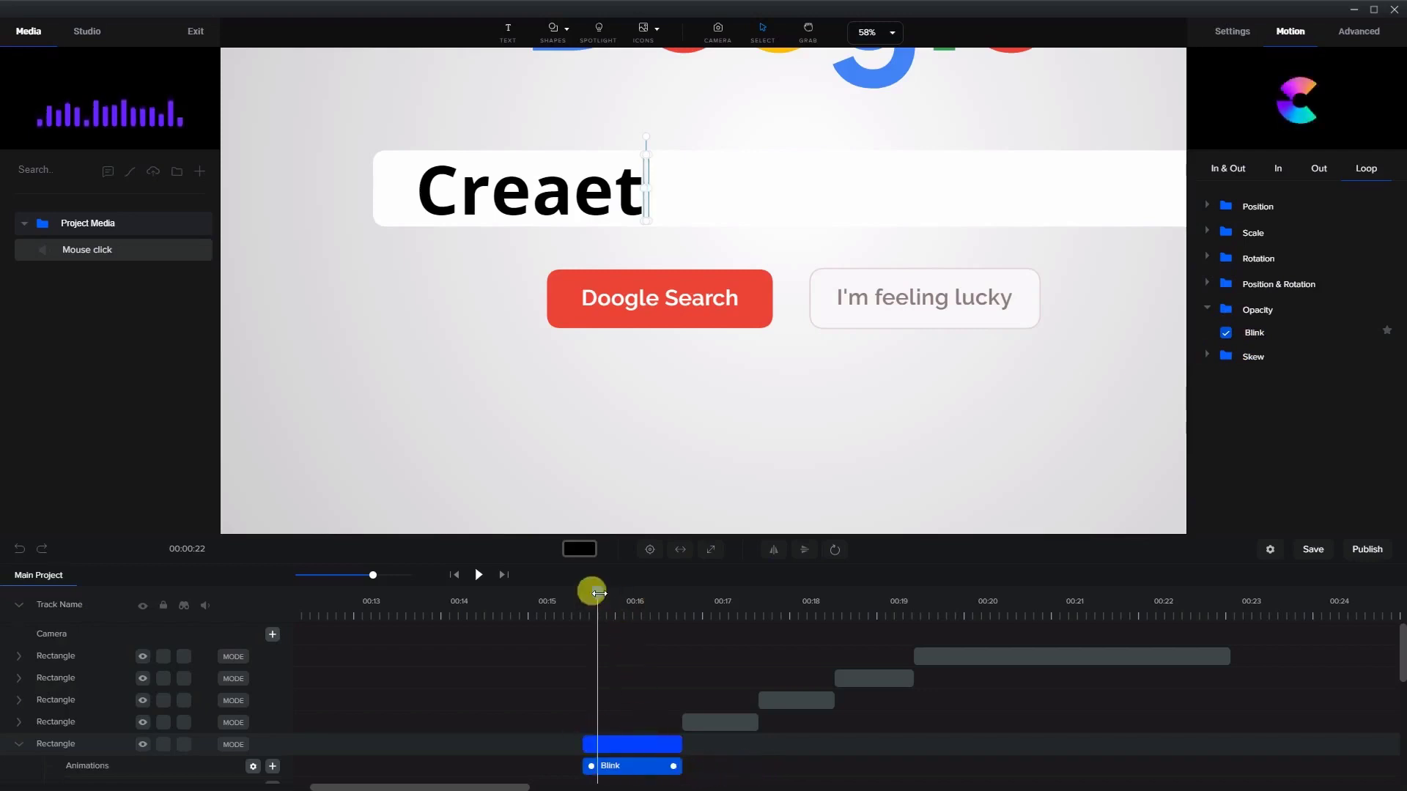
pyautogui.moveTo(599, 592); pyautogui.dragTo(615, 592)
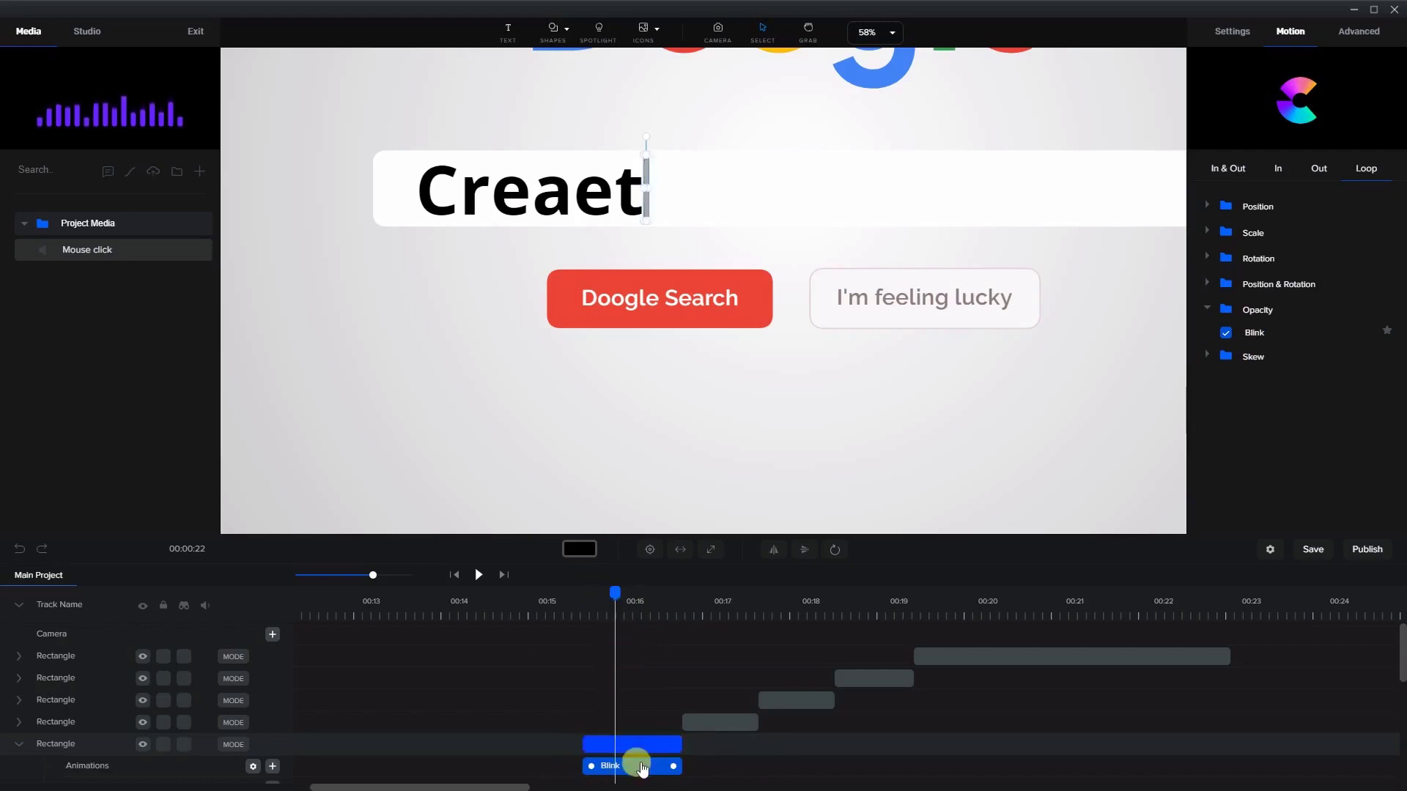
pyautogui.rightClick(642, 768)
pyautogui.click(662, 724)
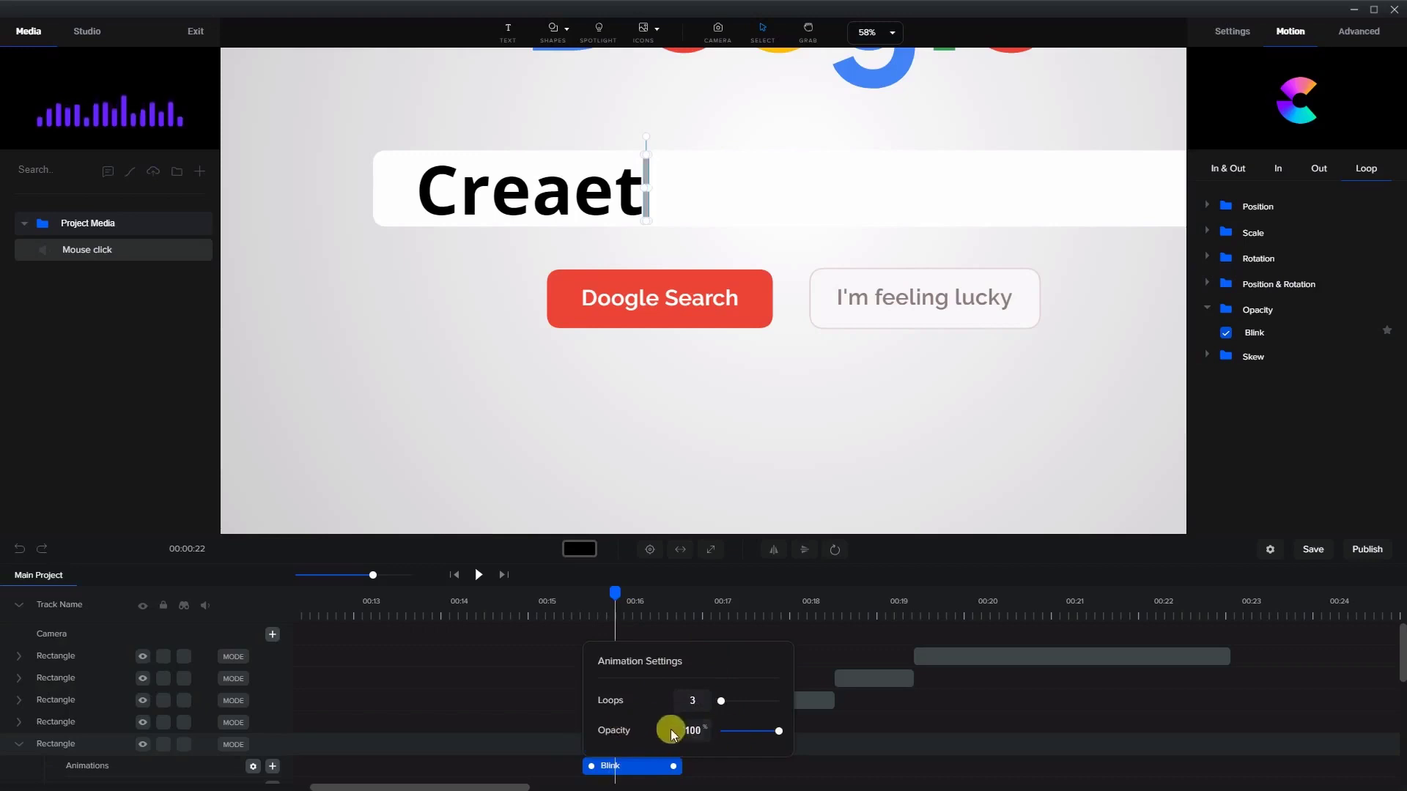
pyautogui.click(652, 764)
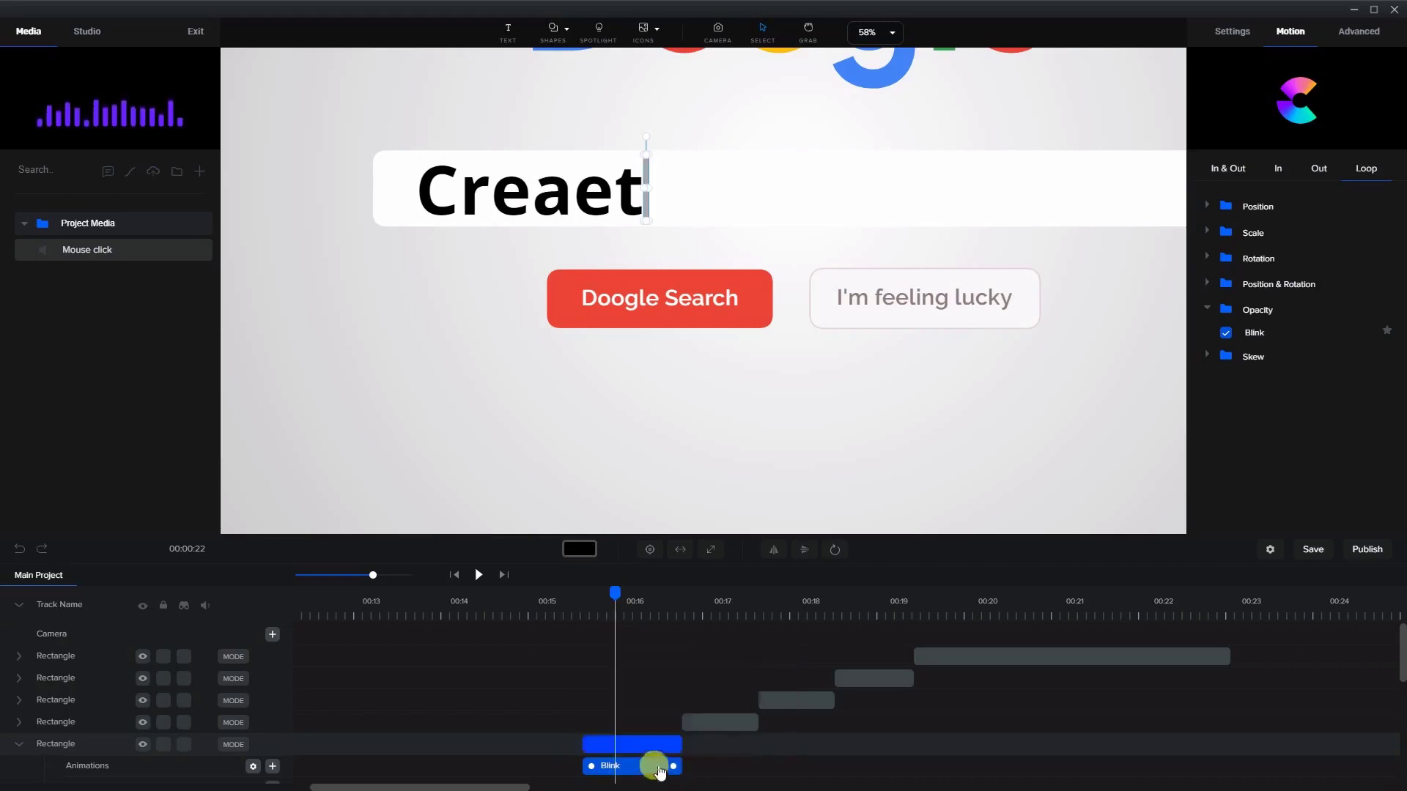
pyautogui.click(576, 595)
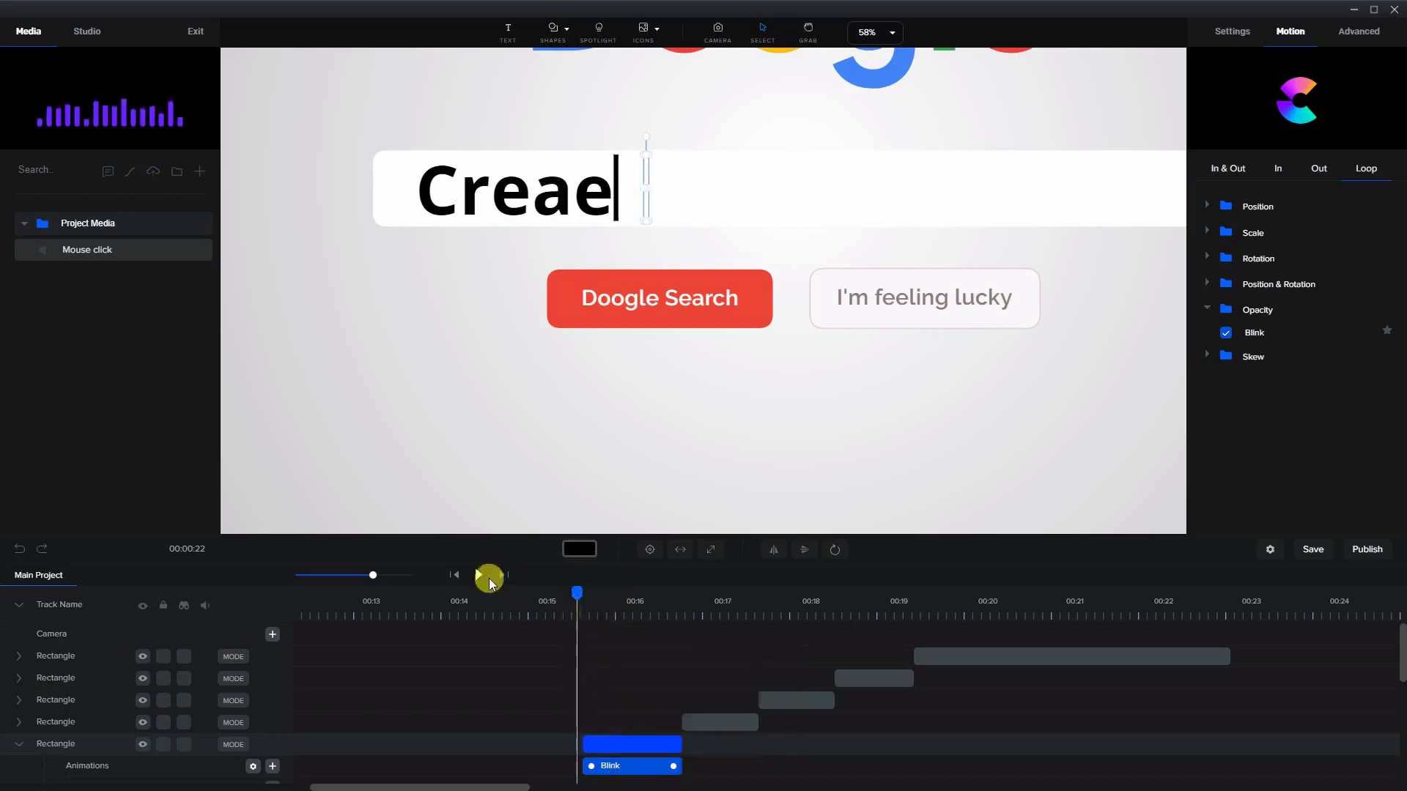
pyautogui.click(479, 575)
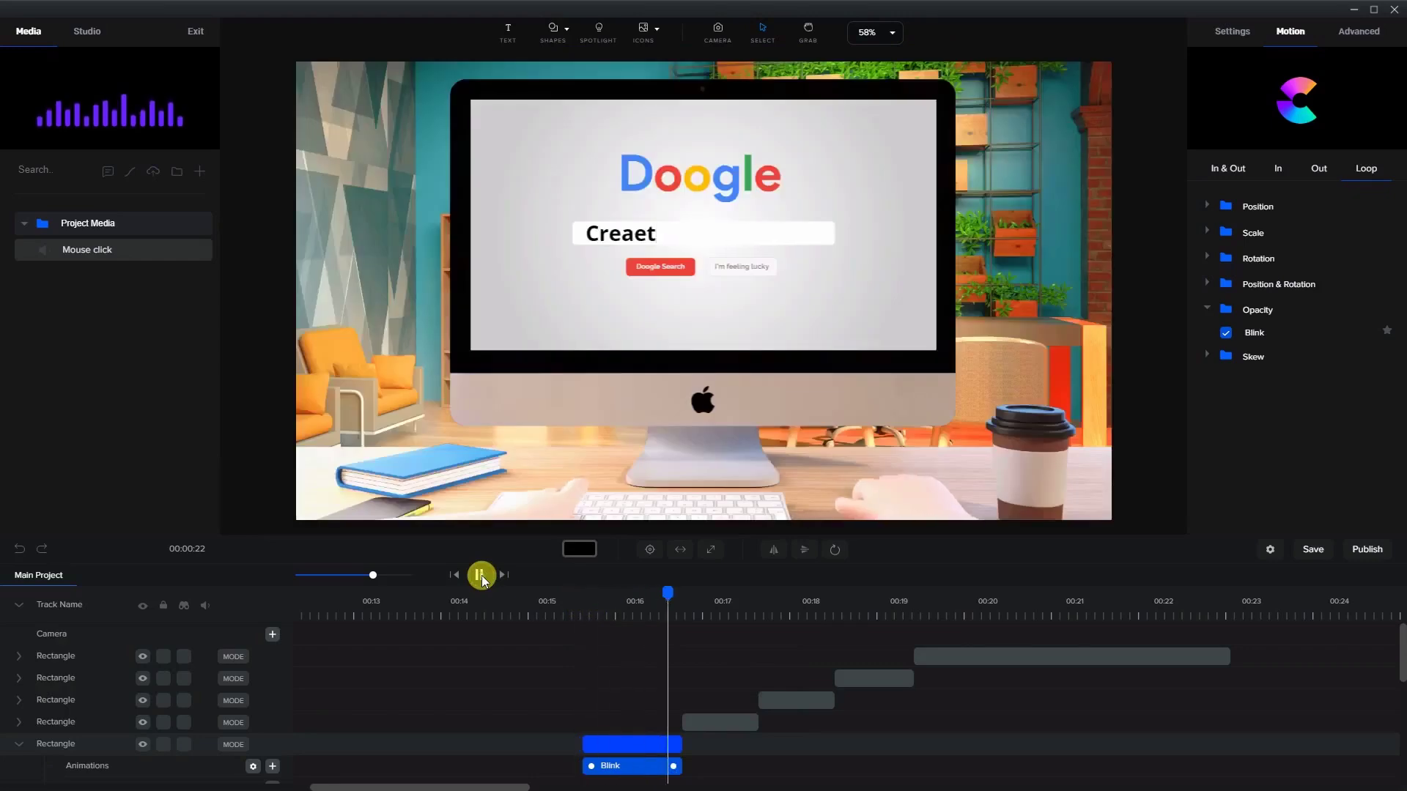
pyautogui.click(481, 576)
# - Stretch the Blink animation beyond its cursor clip to a little past the 00:18 mark and play back the slower blinking
pyautogui.scroll(-1, 673, 711)
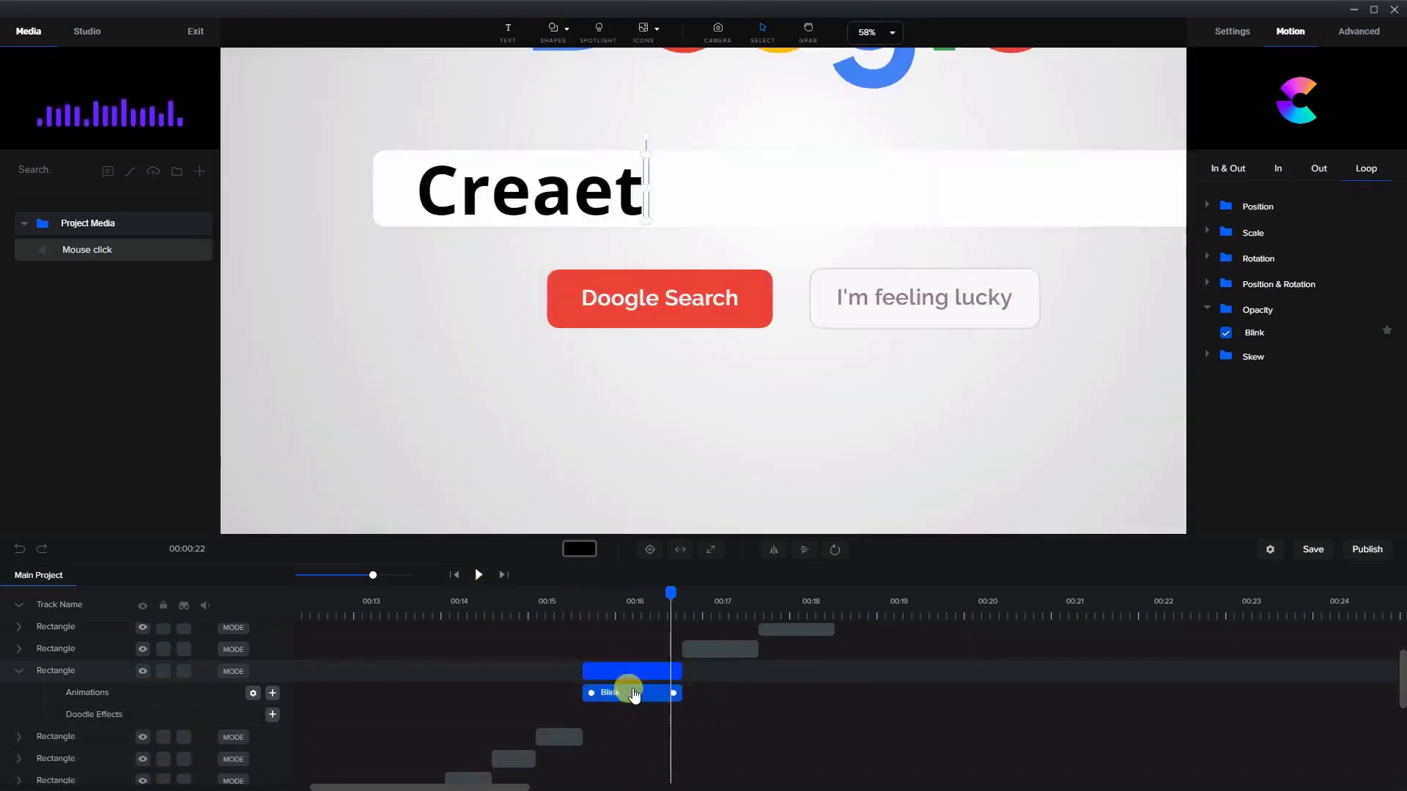
pyautogui.click(665, 698)
pyautogui.moveTo(673, 693); pyautogui.dragTo(843, 695)
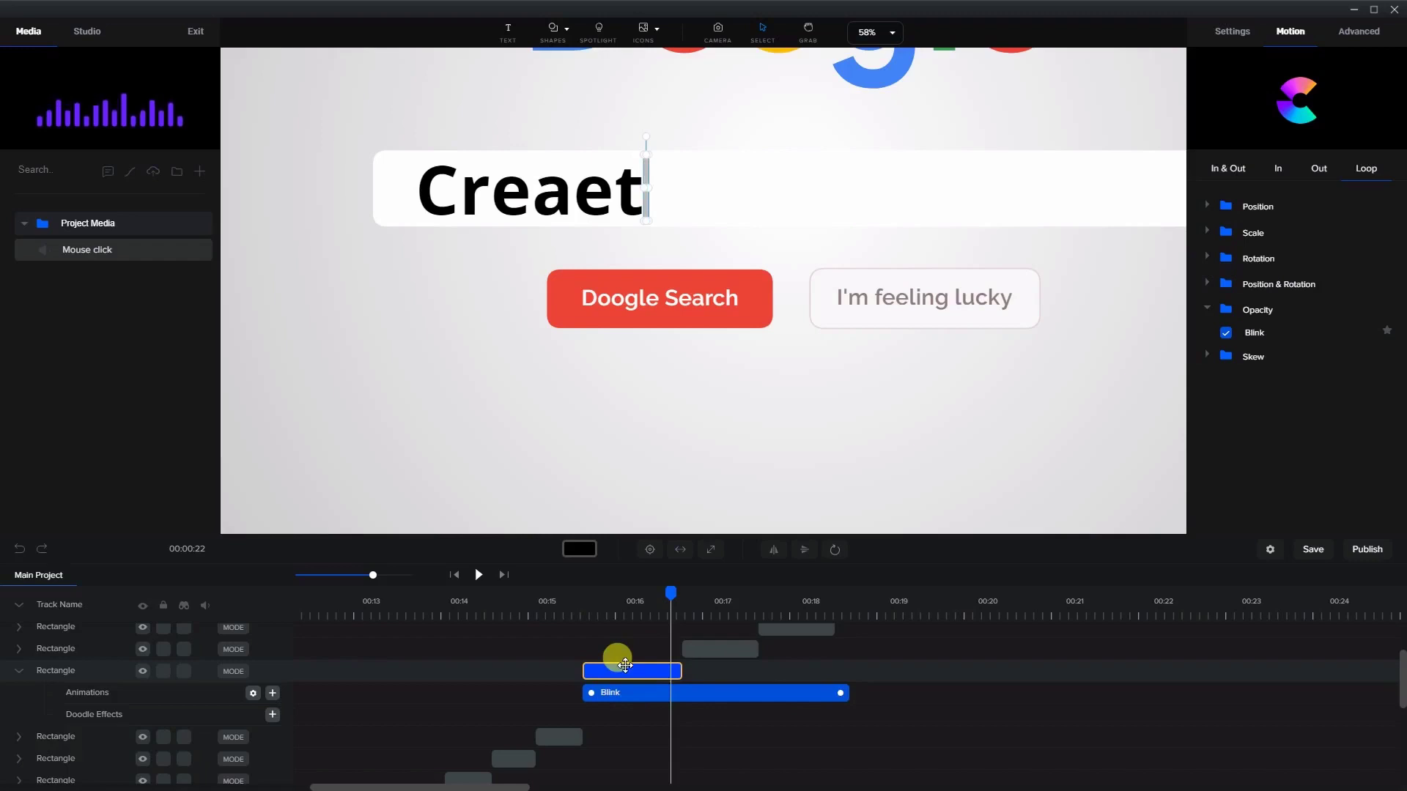
pyautogui.click(555, 602)
pyautogui.click(479, 575)
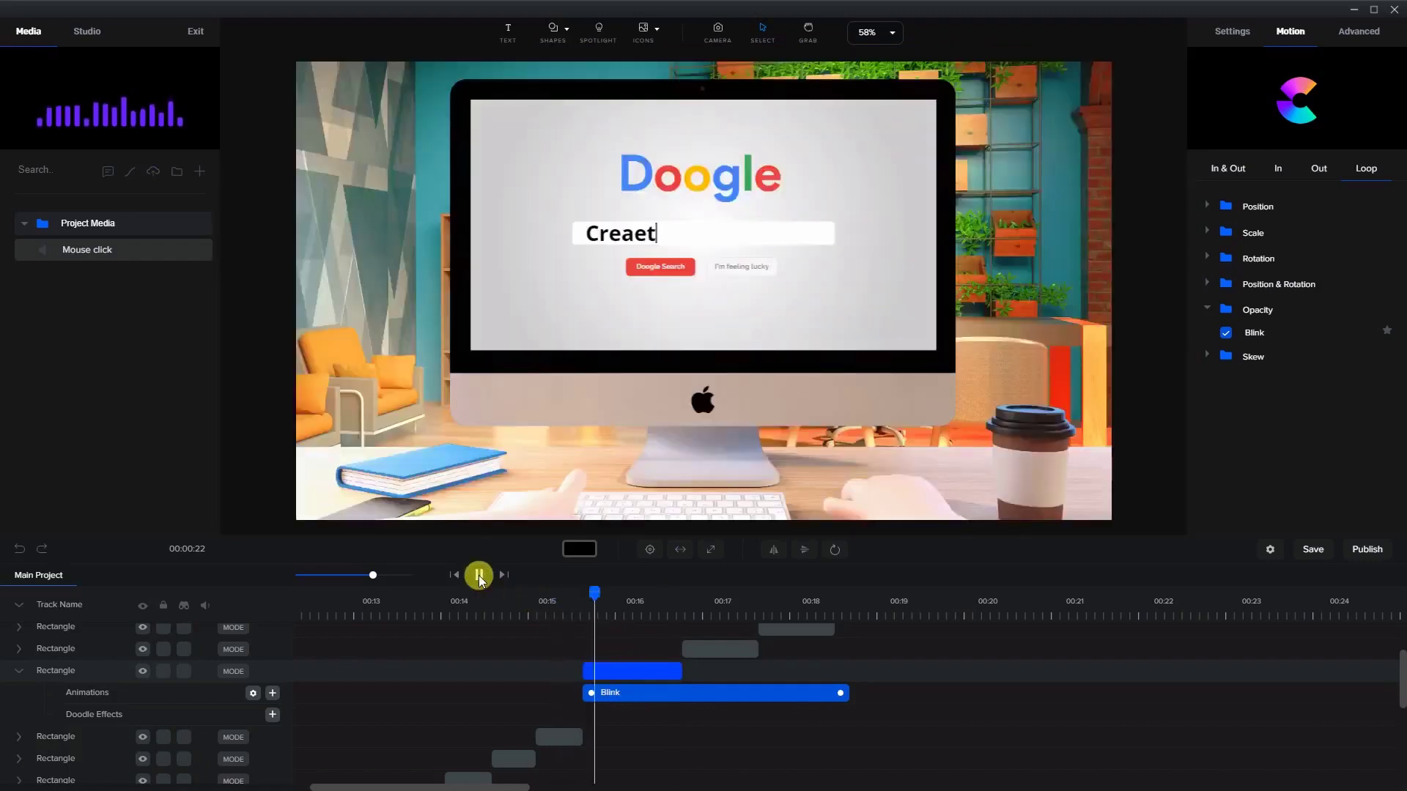
pyautogui.click(479, 575)
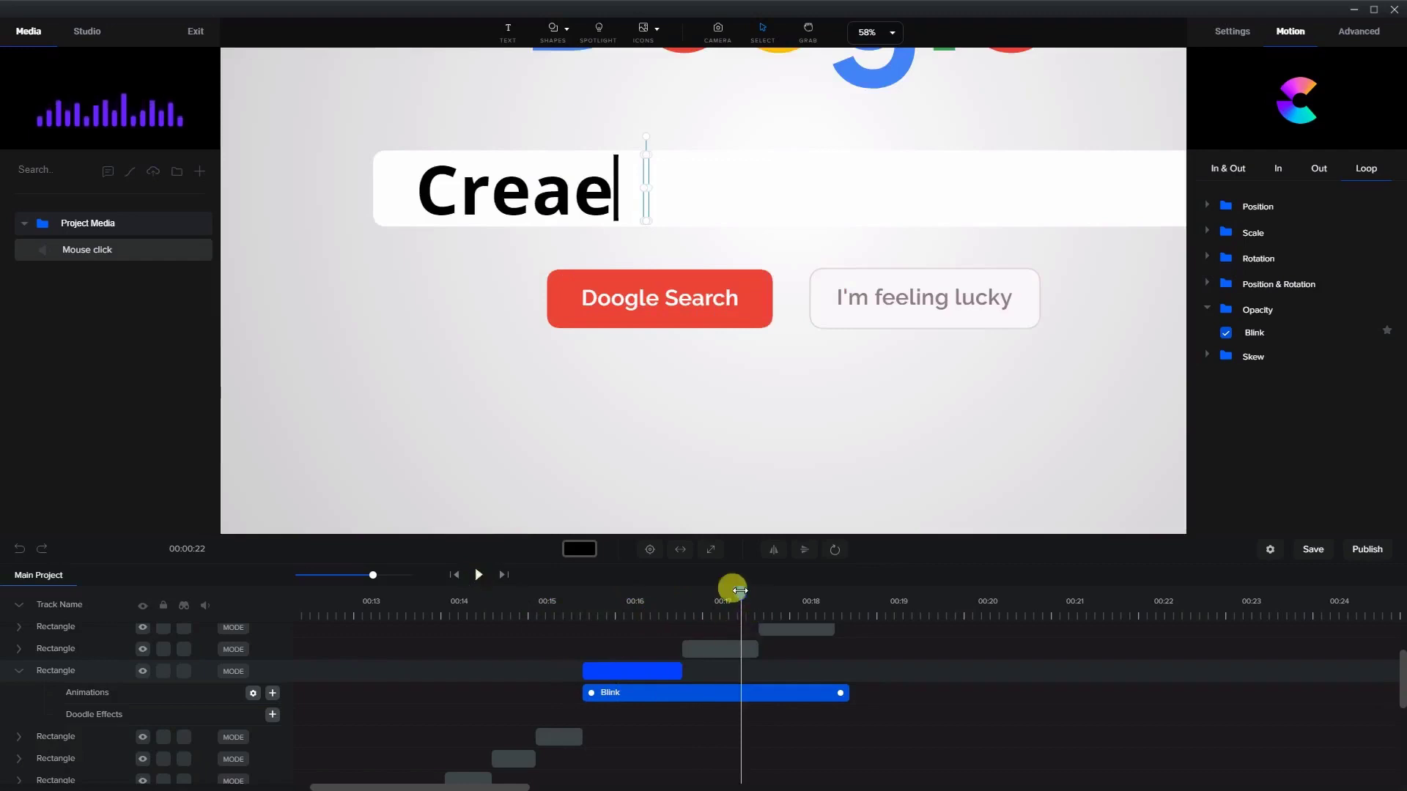
# - Apply the Blink opacity loop animation to the last cursor clip, which stands behind the corrected word "Create"
pyautogui.moveTo(740, 591); pyautogui.dragTo(913, 606)
pyautogui.scroll(3, 925, 690)
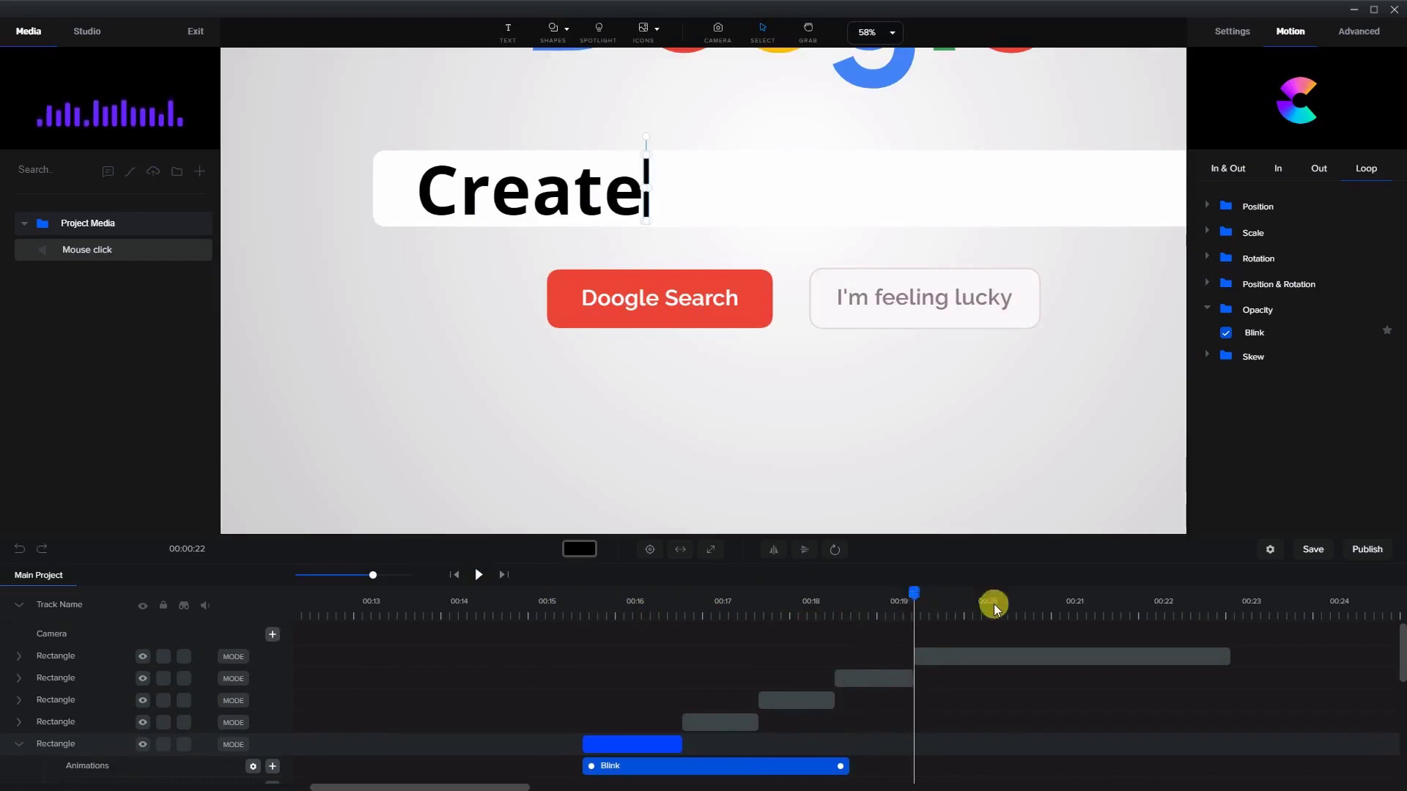
pyautogui.click(1081, 649)
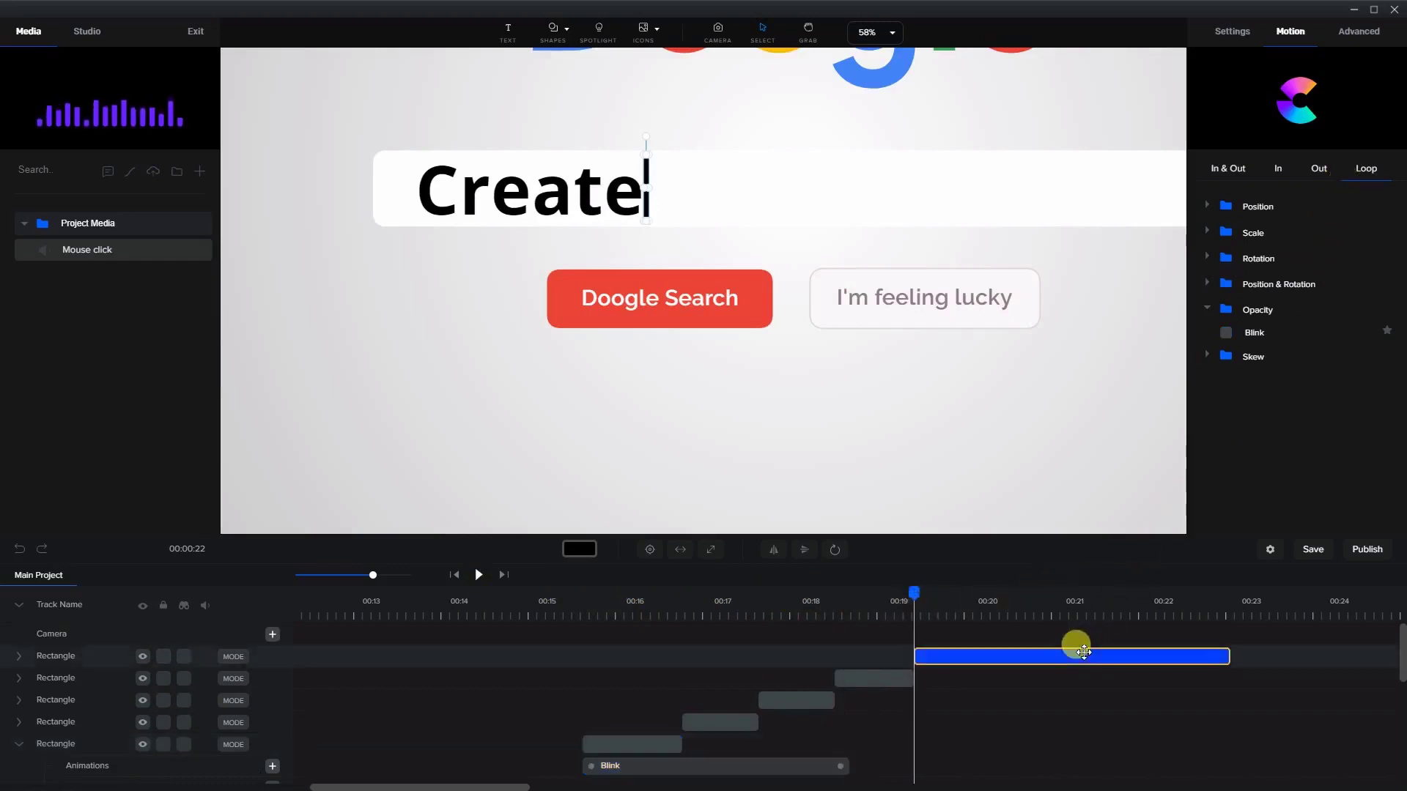
pyautogui.click(1229, 332)
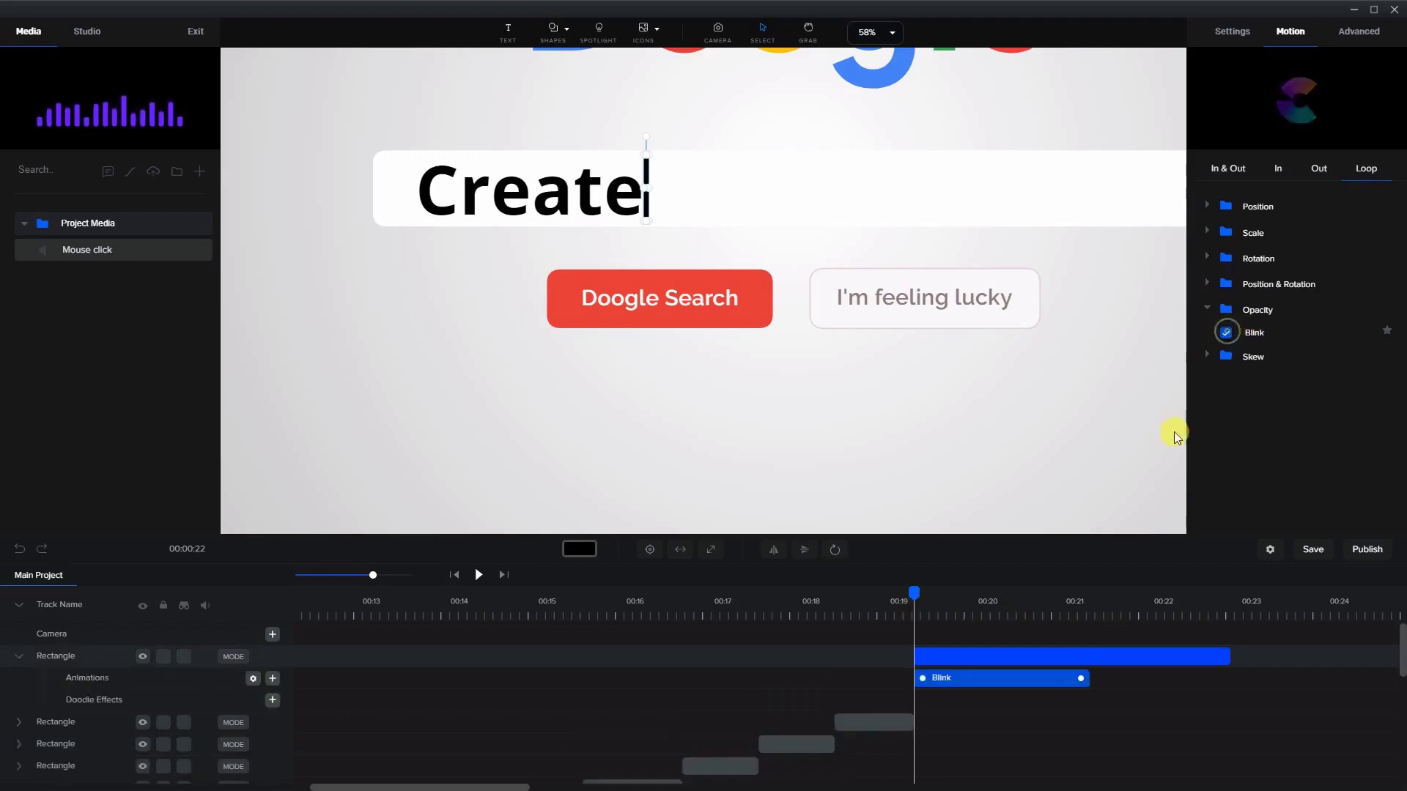
# - Stretch the Blink animation to the end of the last cursor clip and play back the blinking
pyautogui.moveTo(1085, 680); pyautogui.dragTo(1220, 680)
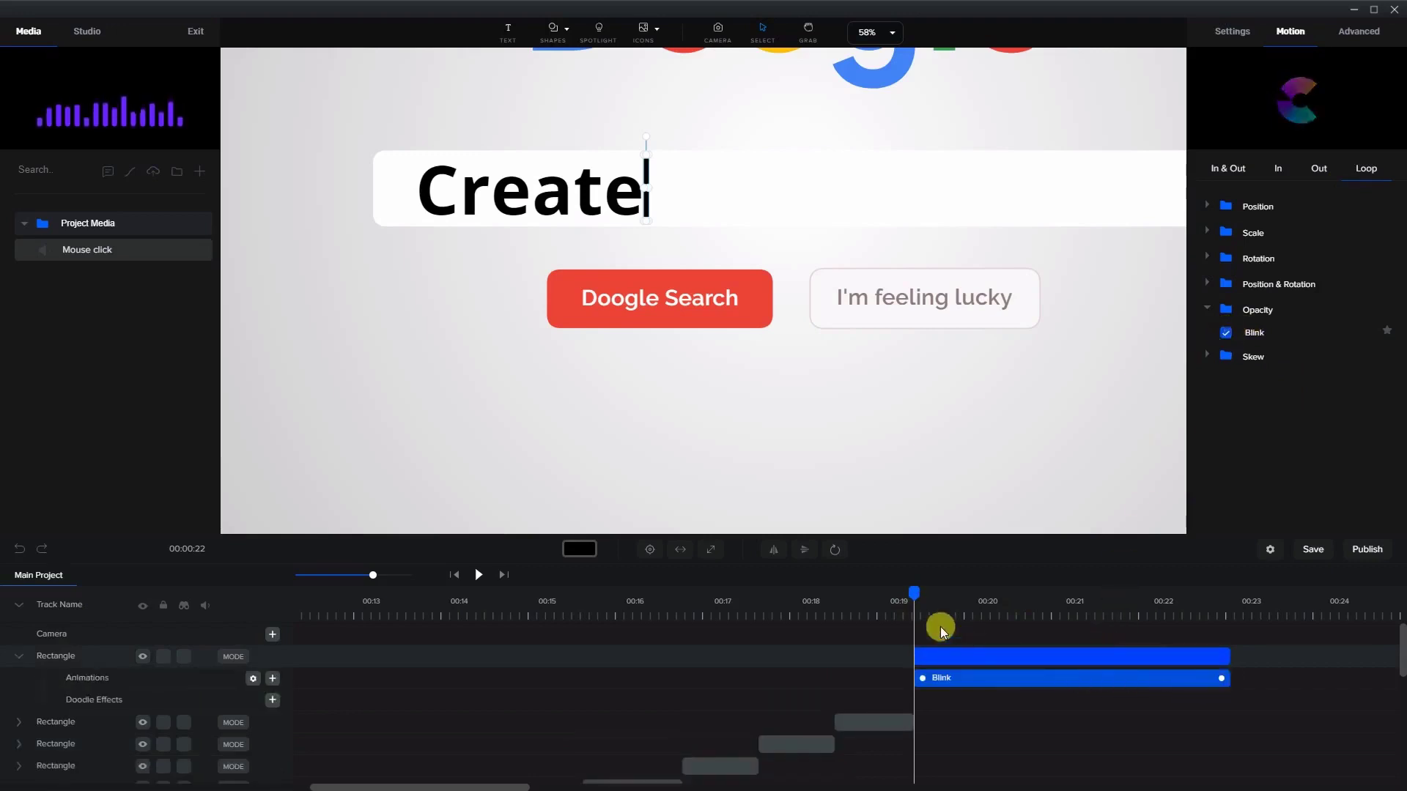
pyautogui.click(476, 579)
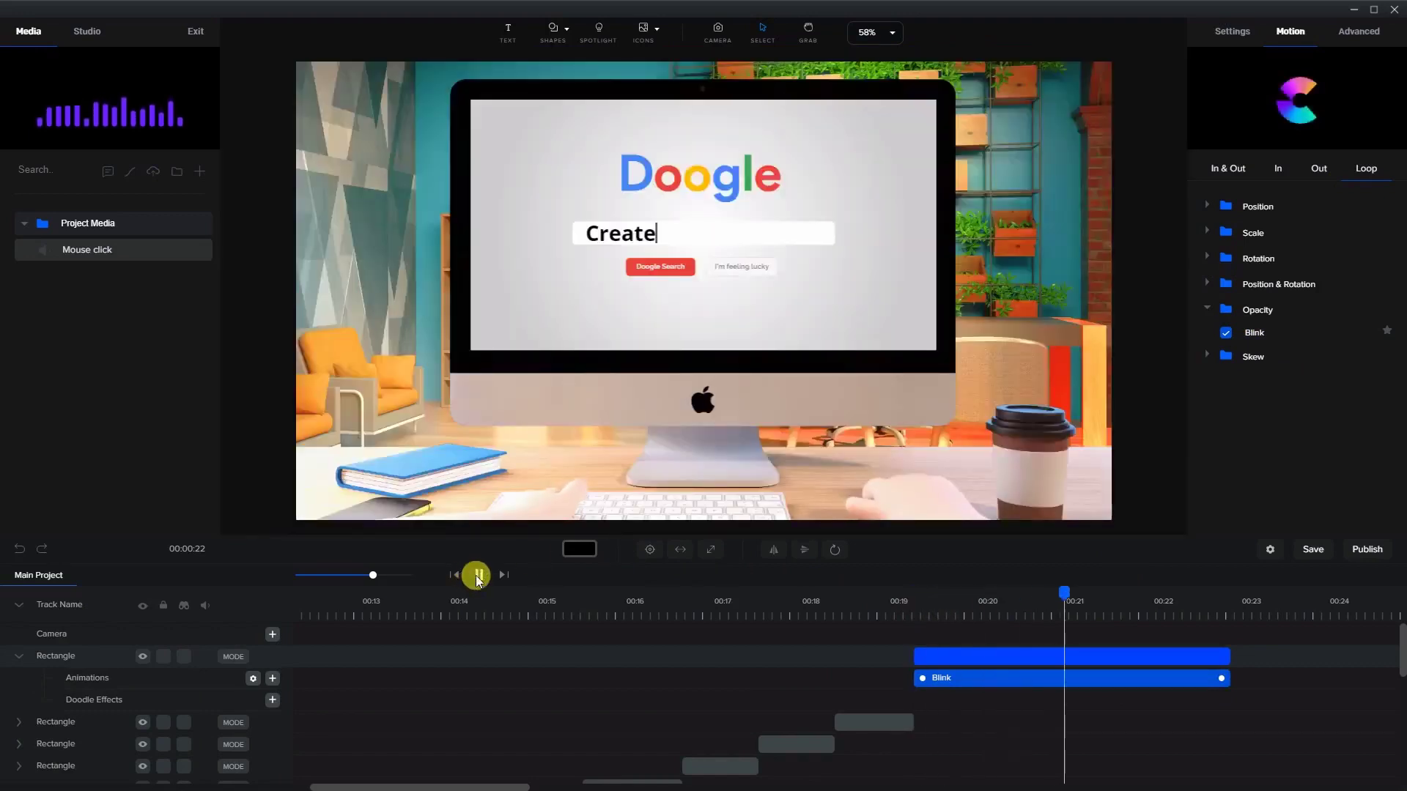
pyautogui.click(480, 576)
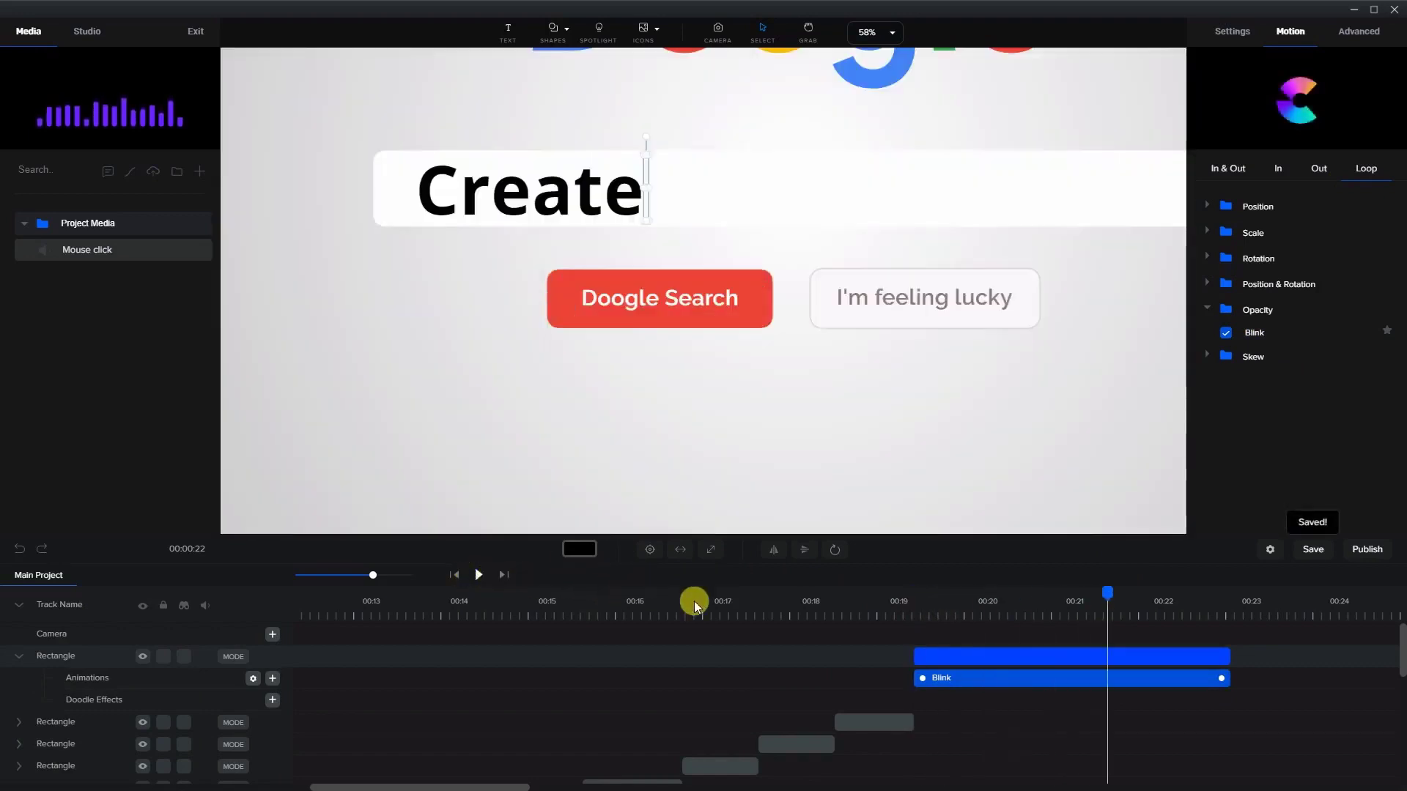
# - Group all the cursor Rectangle clips into one track, from the first one before 00:13 to the final blinking one
pyautogui.scroll(-2, 929, 695)
pyautogui.scroll(2, 914, 703)
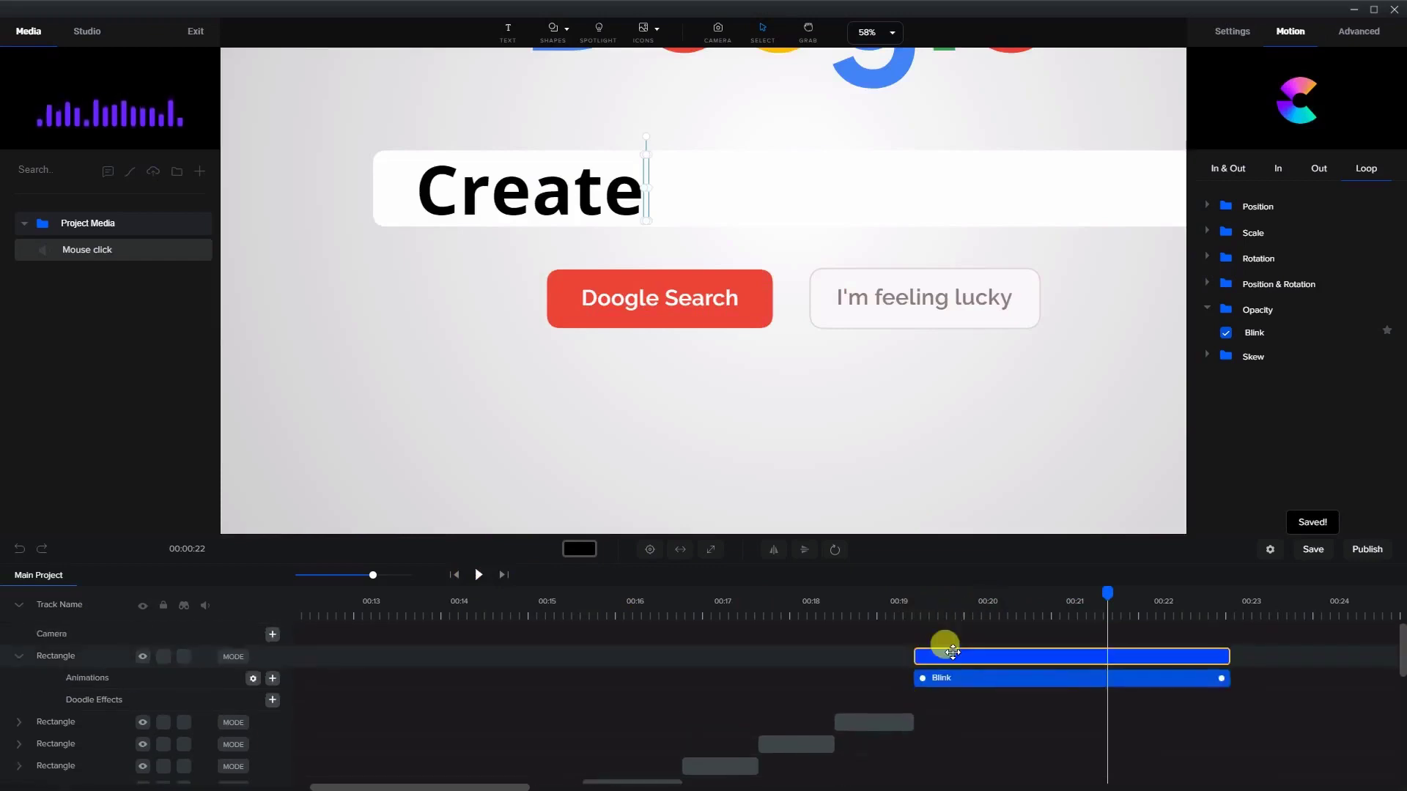
pyautogui.scroll(-2, 916, 683)
pyautogui.scroll(2, 823, 705)
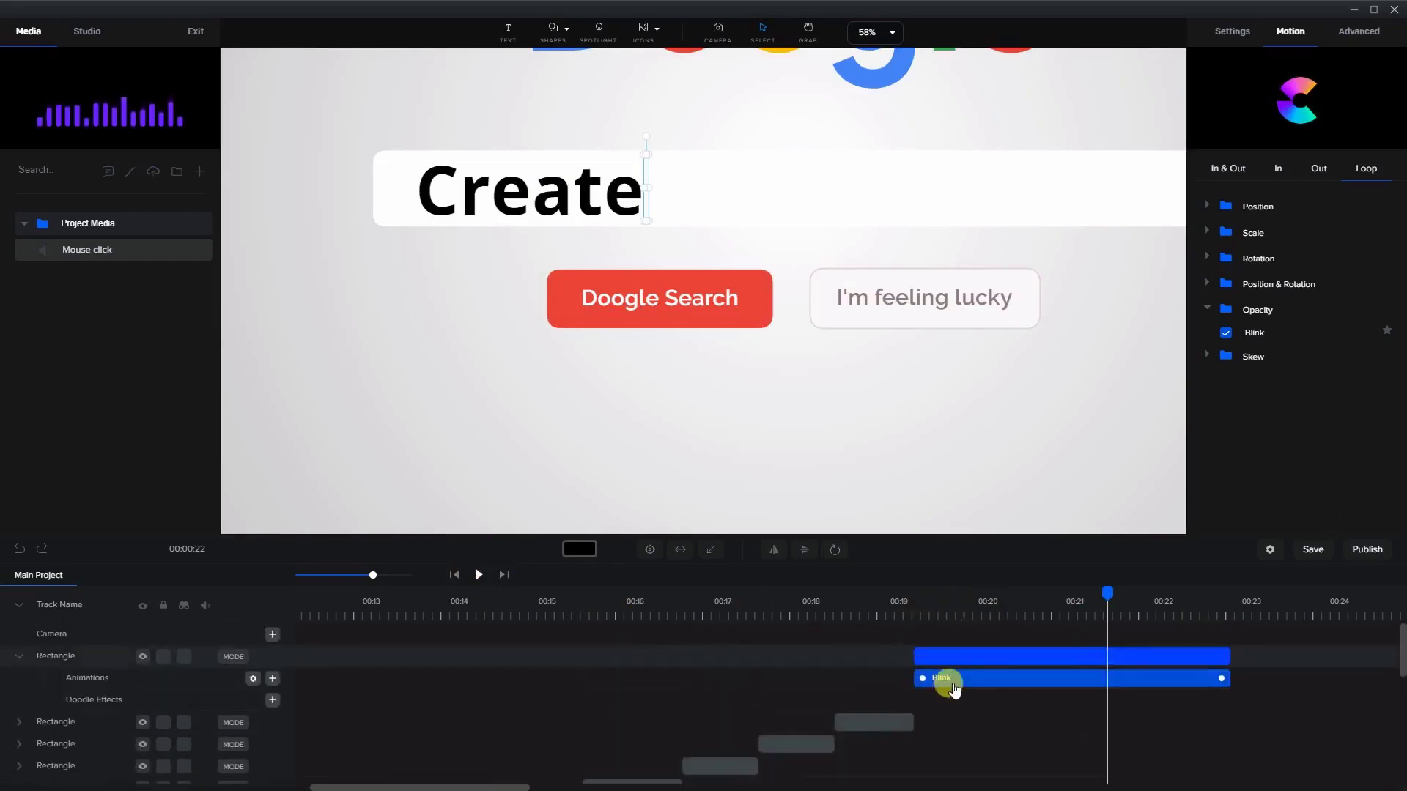
pyautogui.click(956, 655)
pyautogui.click(801, 669)
pyautogui.click(920, 652)
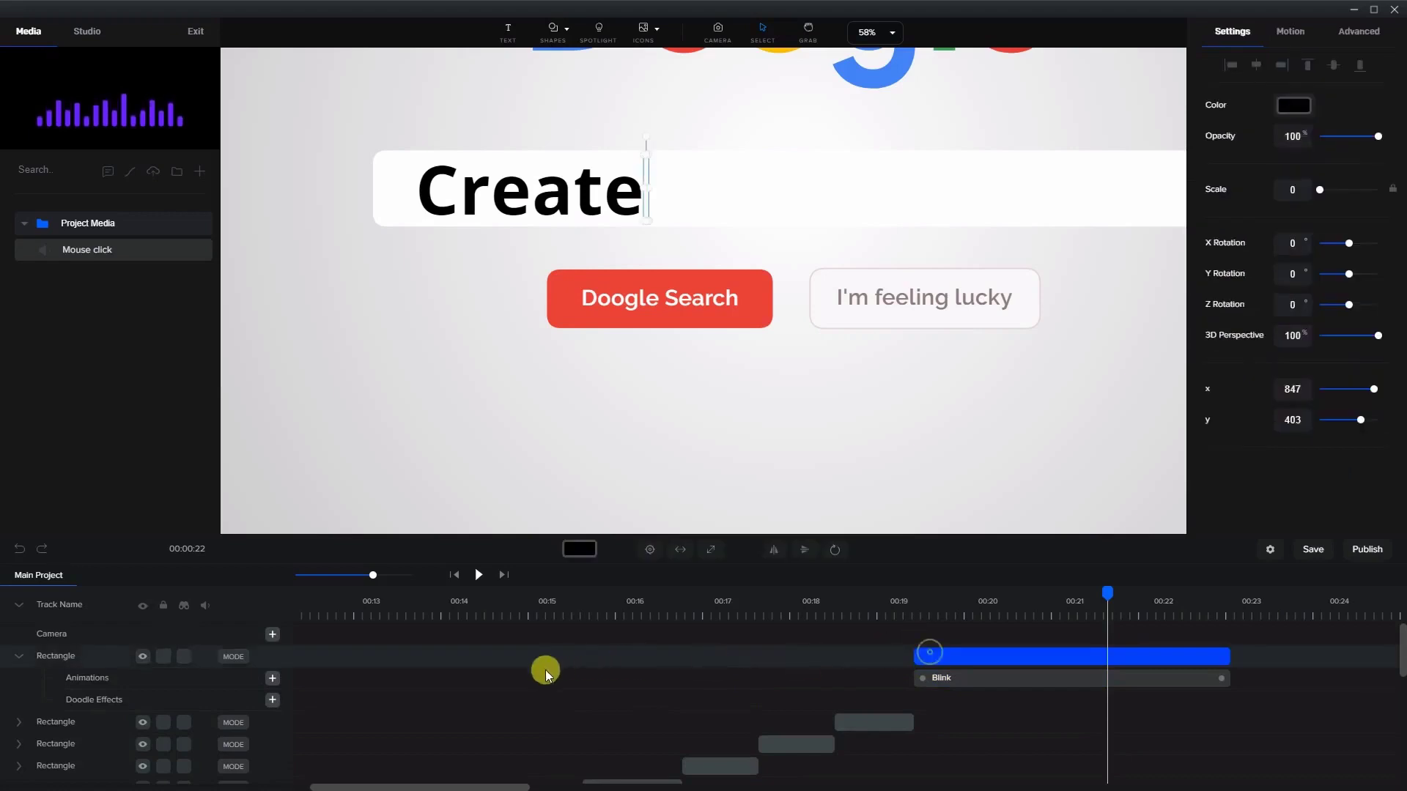
pyautogui.scroll(-3, 536, 684)
pyautogui.scroll(-1, 536, 685)
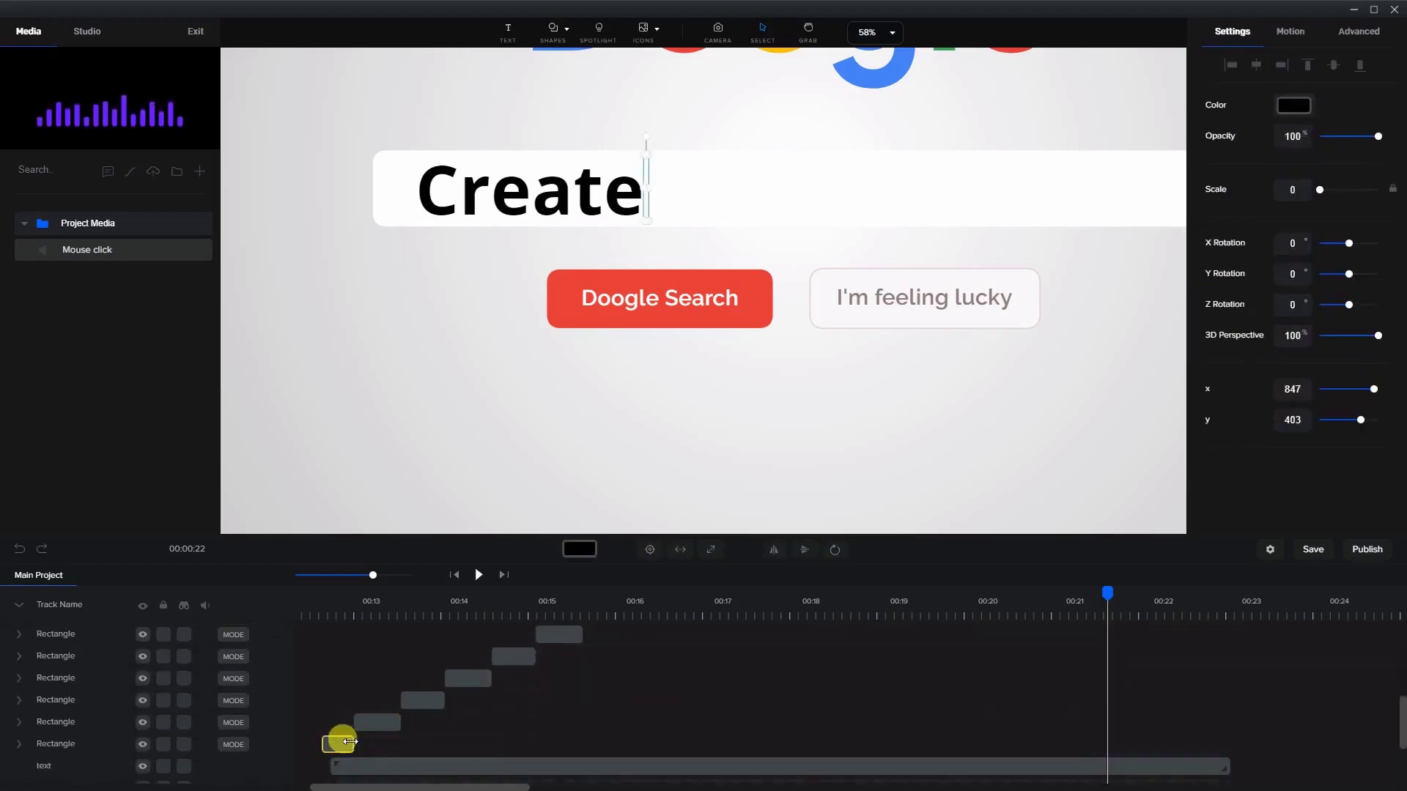
pyautogui.click(330, 735)
pyautogui.scroll(4, 880, 688)
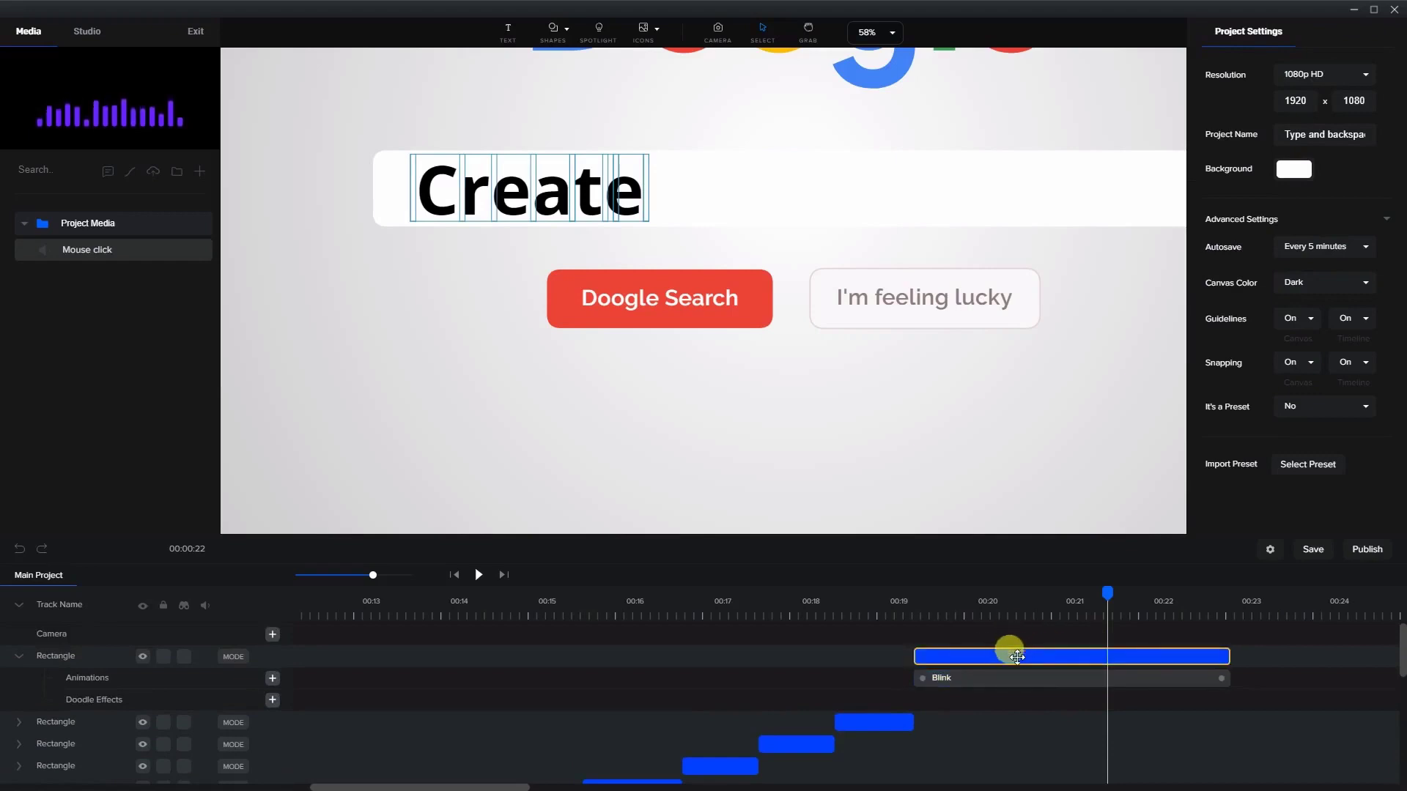
pyautogui.scroll(-5, 503, 681)
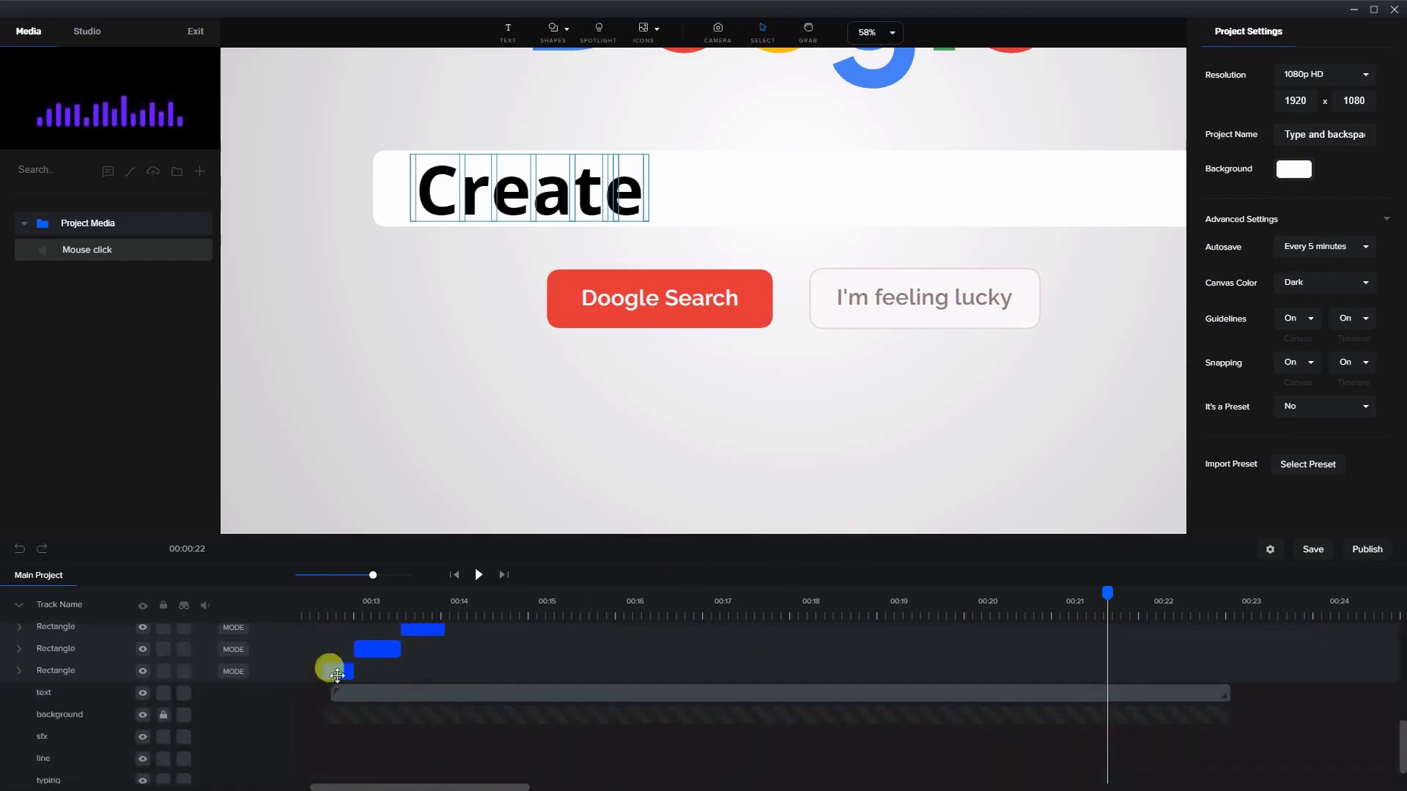
pyautogui.rightClick(332, 670)
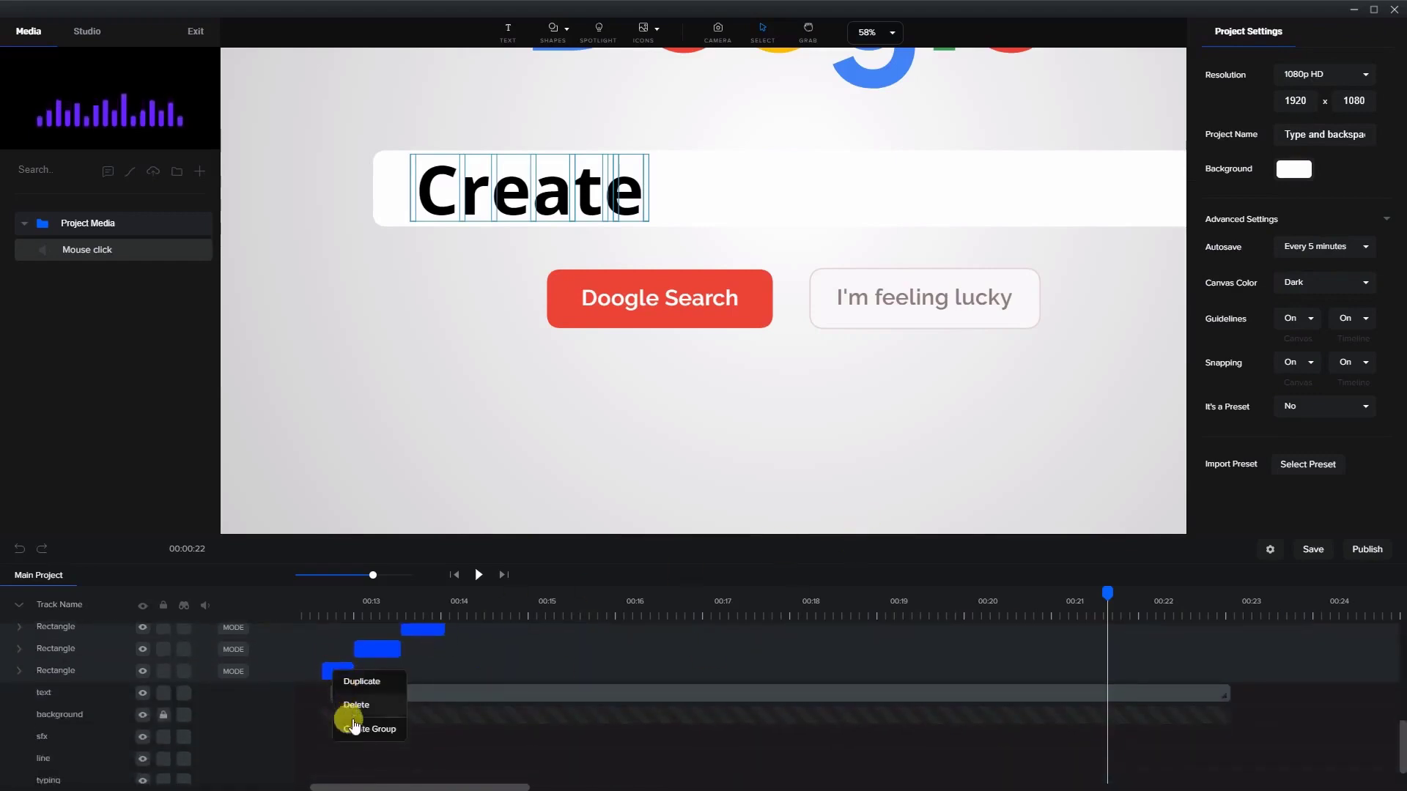
pyautogui.click(358, 731)
# - Rename the group of cursor clips as cursor and scrub over its beginning to the first typed letter
pyautogui.click(340, 653)
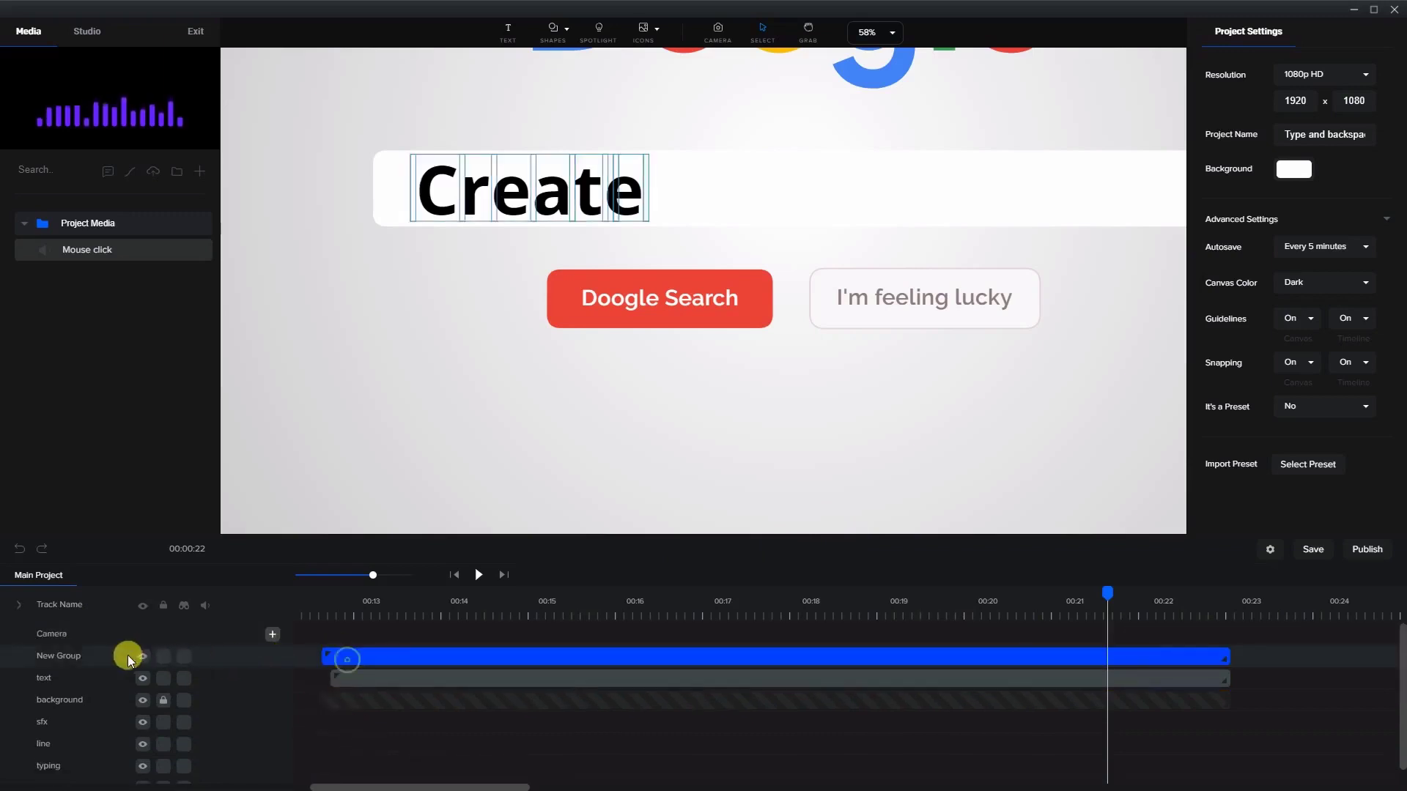
pyautogui.click(94, 657)
pyautogui.doubleClick(92, 656)
pyautogui.write('cursor')
pyautogui.press('Return')
pyautogui.click(322, 606)
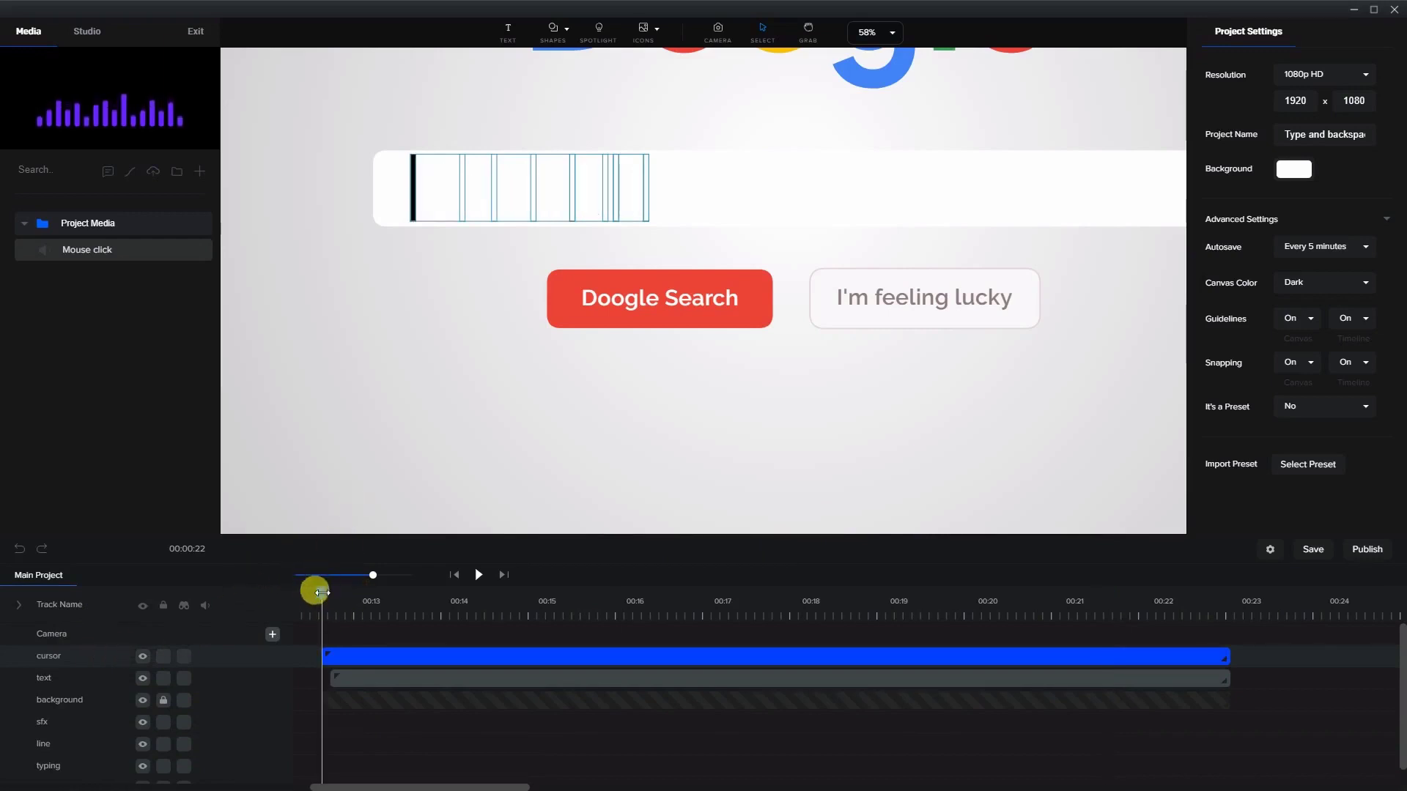
pyautogui.moveTo(326, 592); pyautogui.dragTo(366, 595)
pyautogui.click(398, 452)
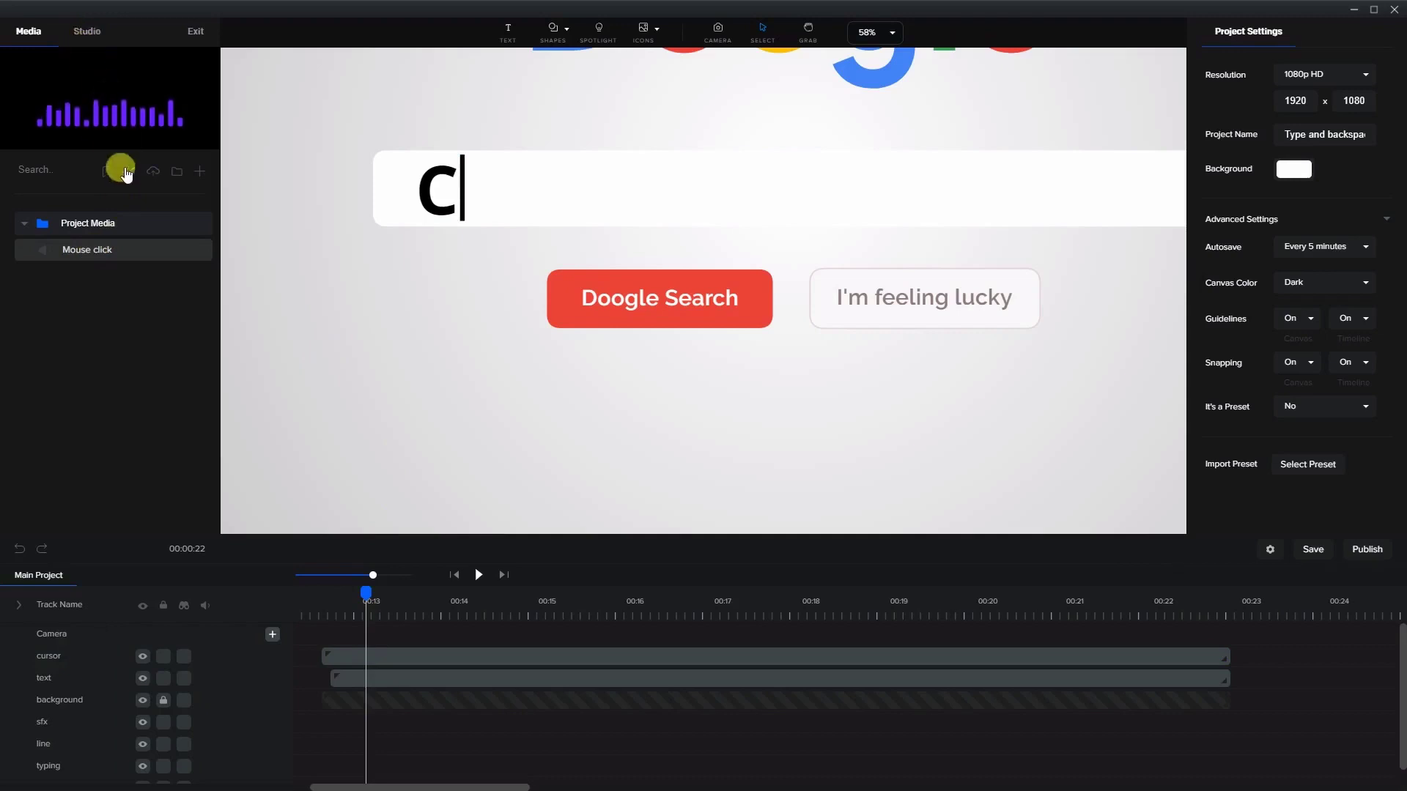
# - Look at the audio section of the stock media library and close the library
pyautogui.click(153, 173)
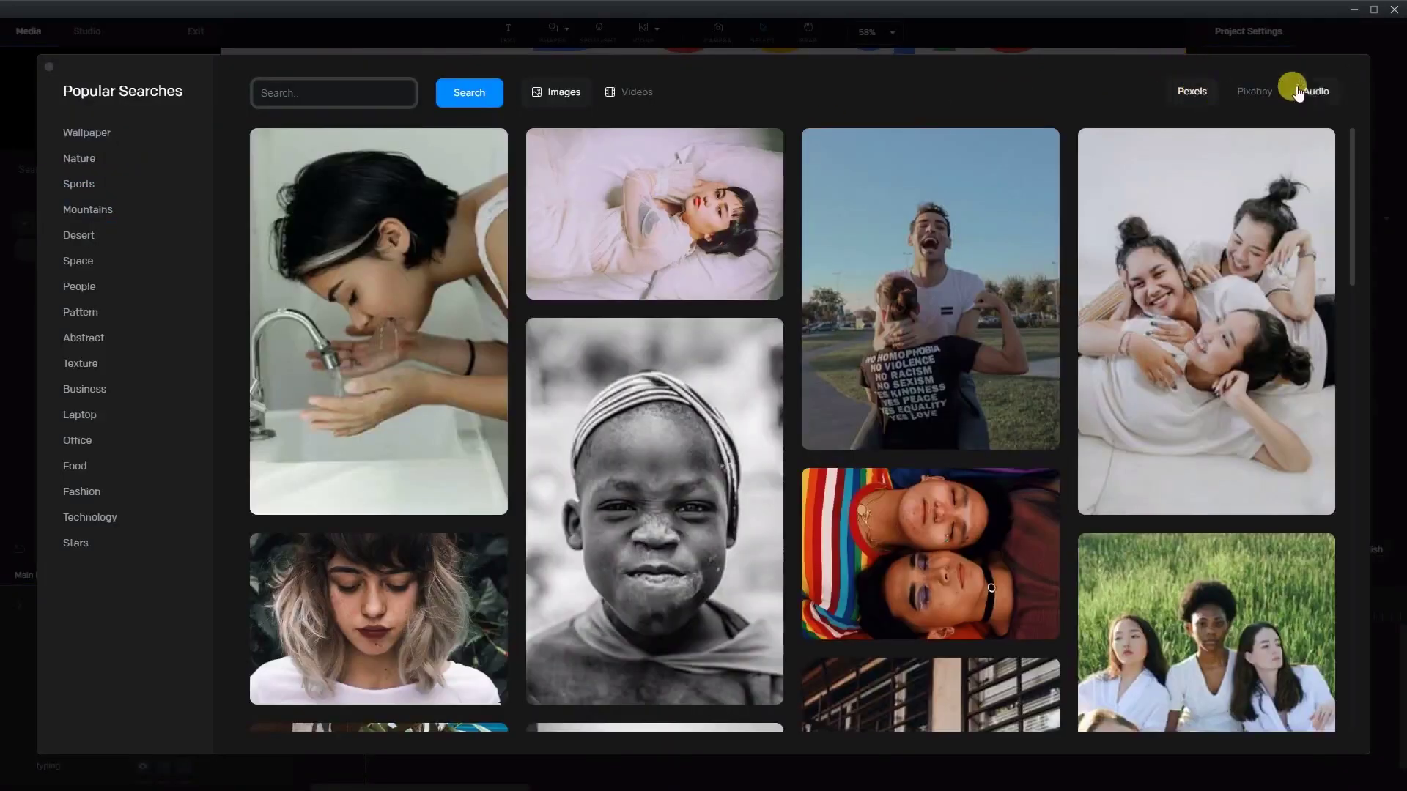
pyautogui.click(1297, 92)
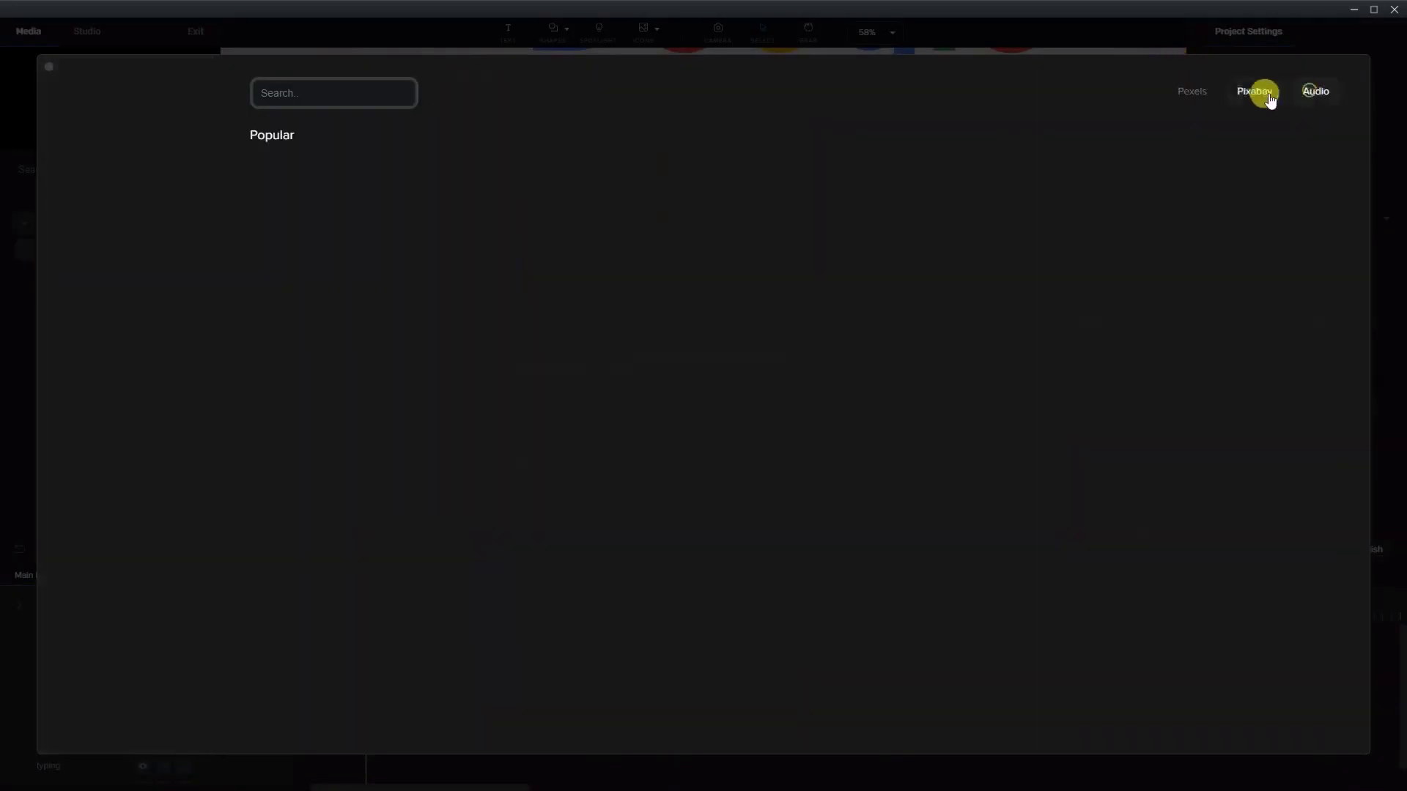
pyautogui.click(22, 400)
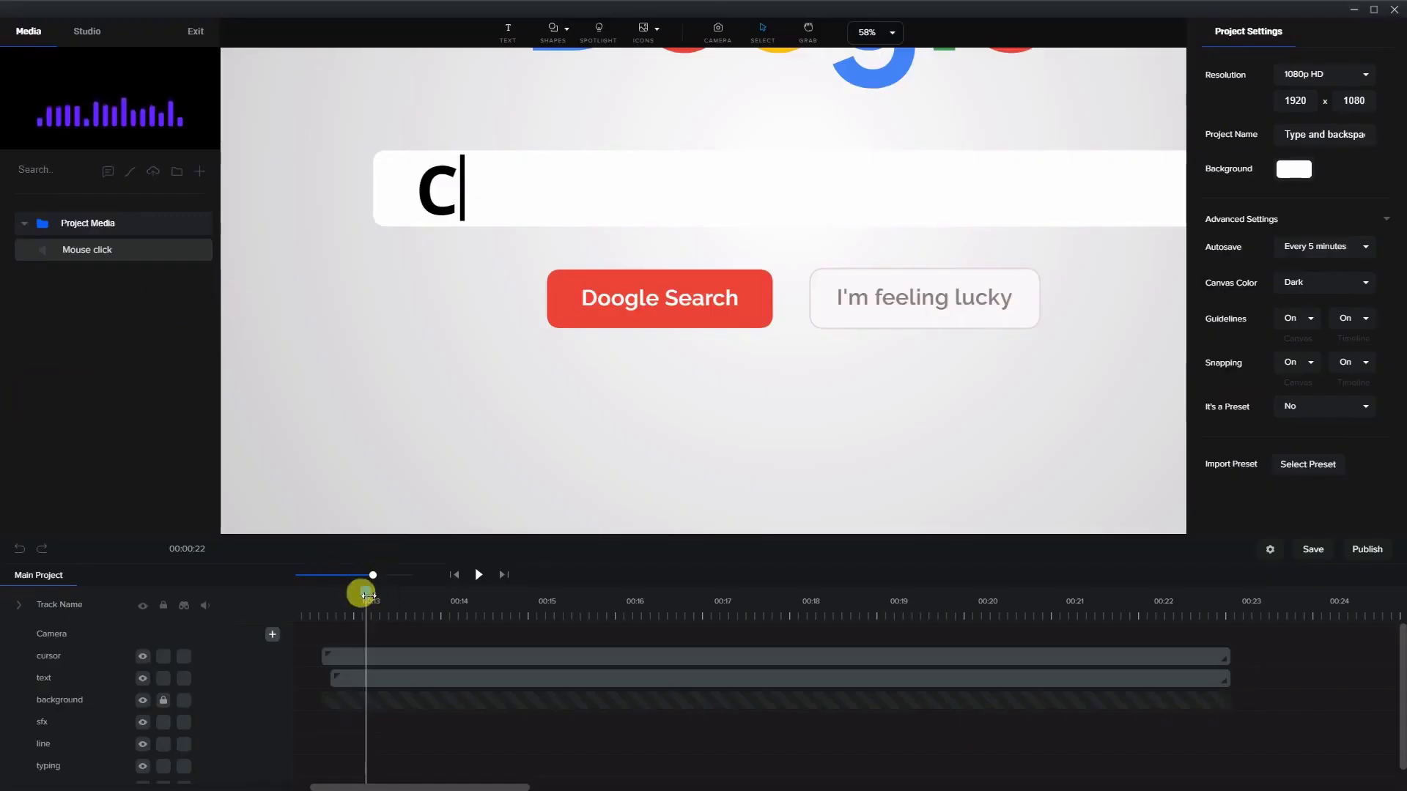
# - Add the Mouse click sound where the letter "C" appears, starting it slightly ahead of the letter
pyautogui.moveTo(365, 596)
pyautogui.mouseDown()
pyautogui.moveTo(343, 599)
pyautogui.moveTo(357, 601)
pyautogui.mouseUp()
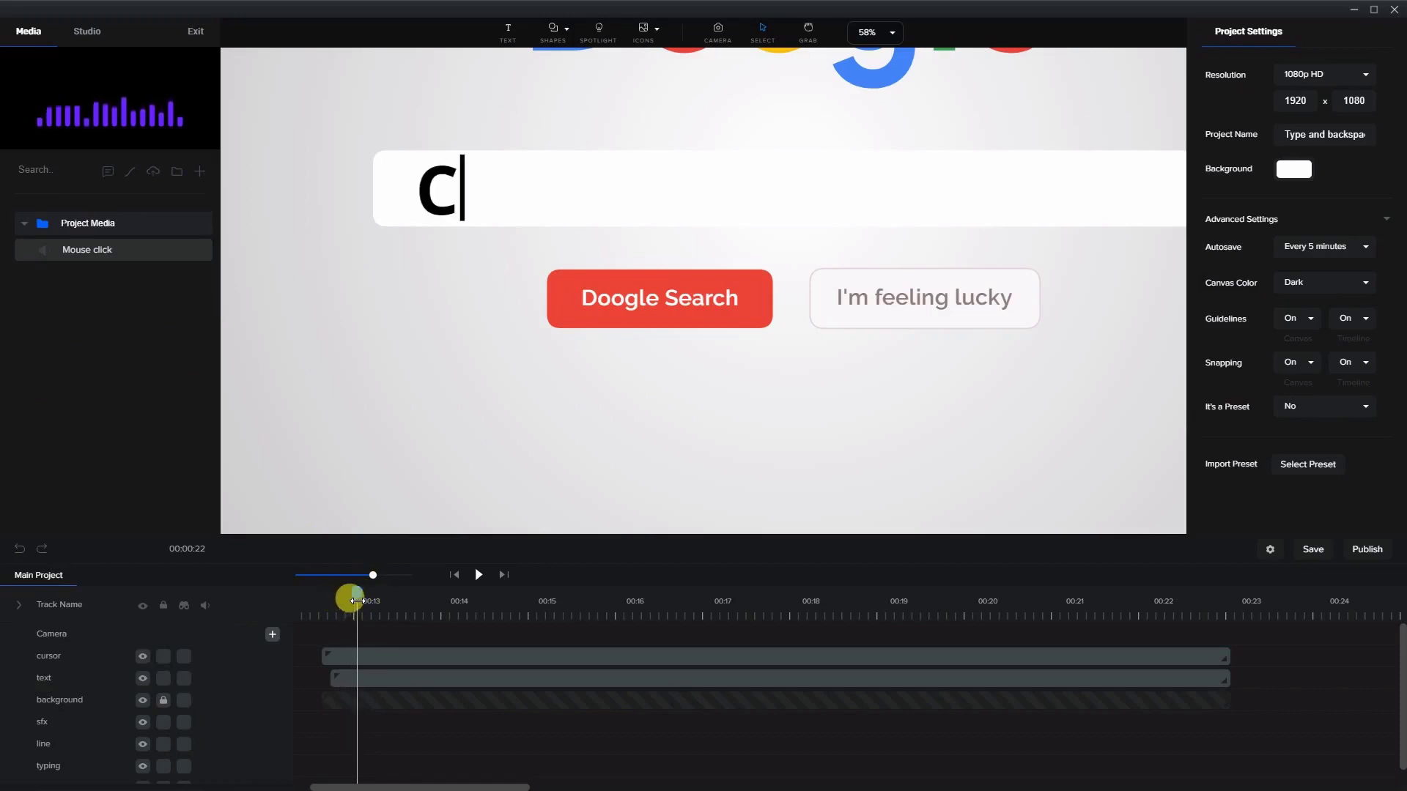
pyautogui.moveTo(101, 261); pyautogui.dragTo(391, 261)
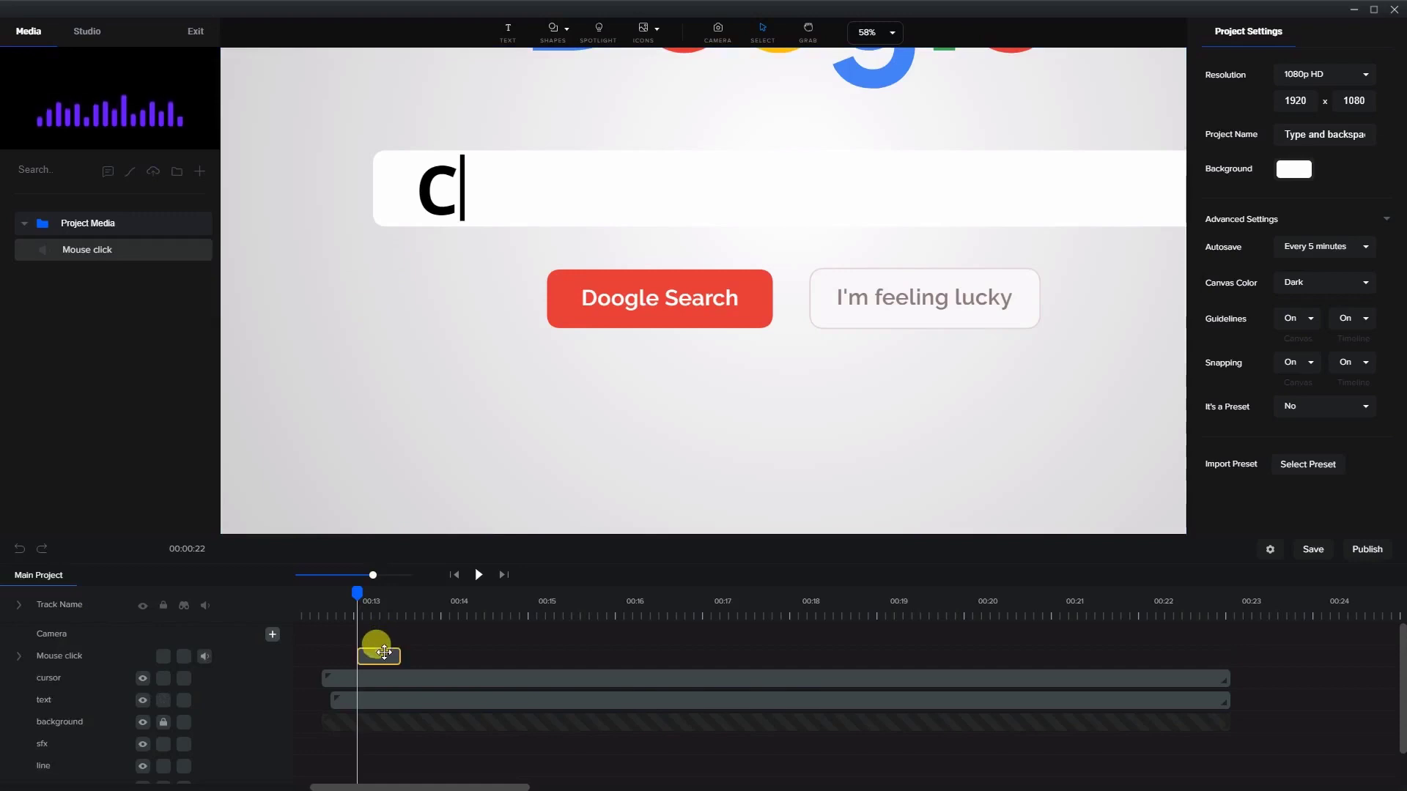
pyautogui.moveTo(384, 652)
pyautogui.mouseDown()
pyautogui.moveTo(358, 656)
pyautogui.moveTo(371, 662)
pyautogui.mouseUp()
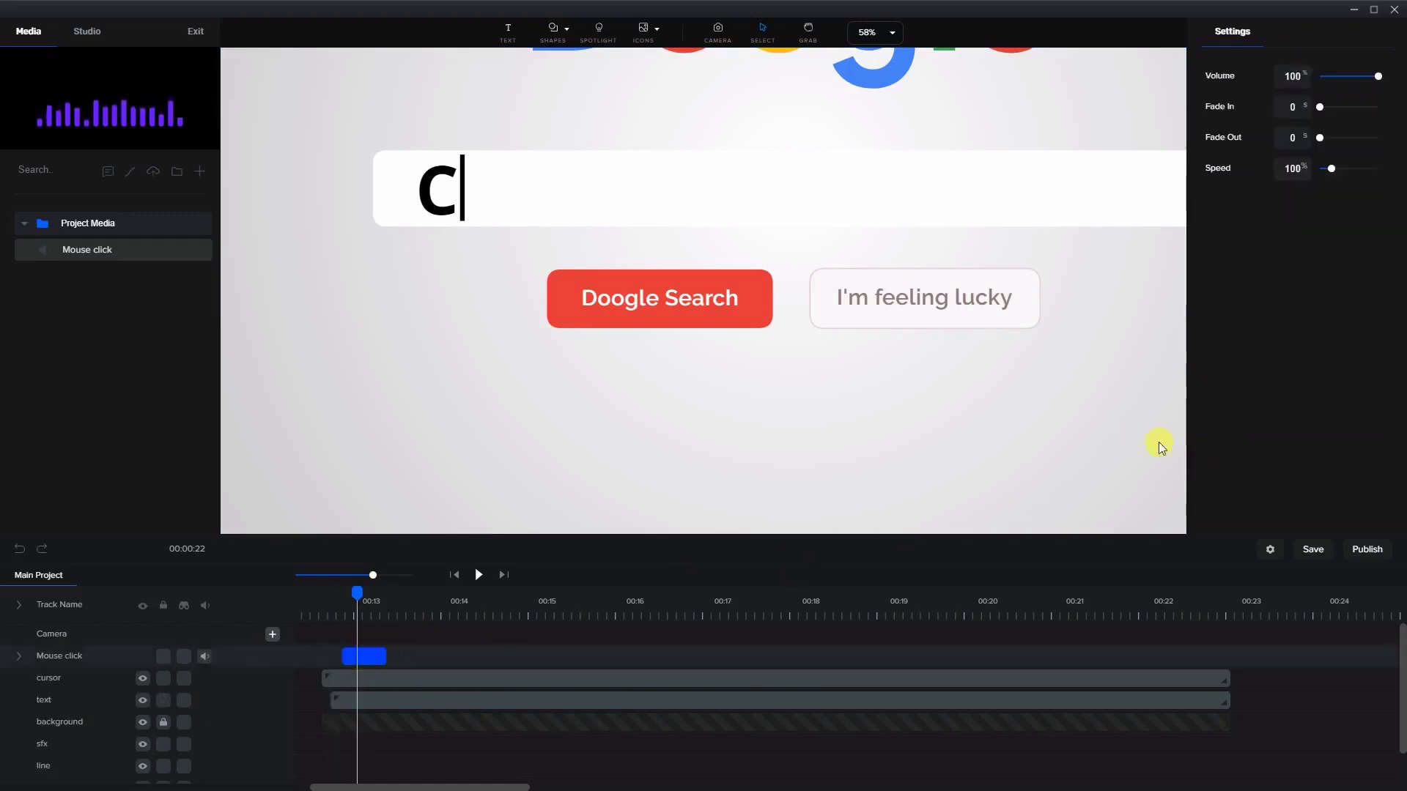
# - Fit the whole desk scene in the canvas view and set timeline snapping to Off
pyautogui.scroll(-6, 1095, 429)
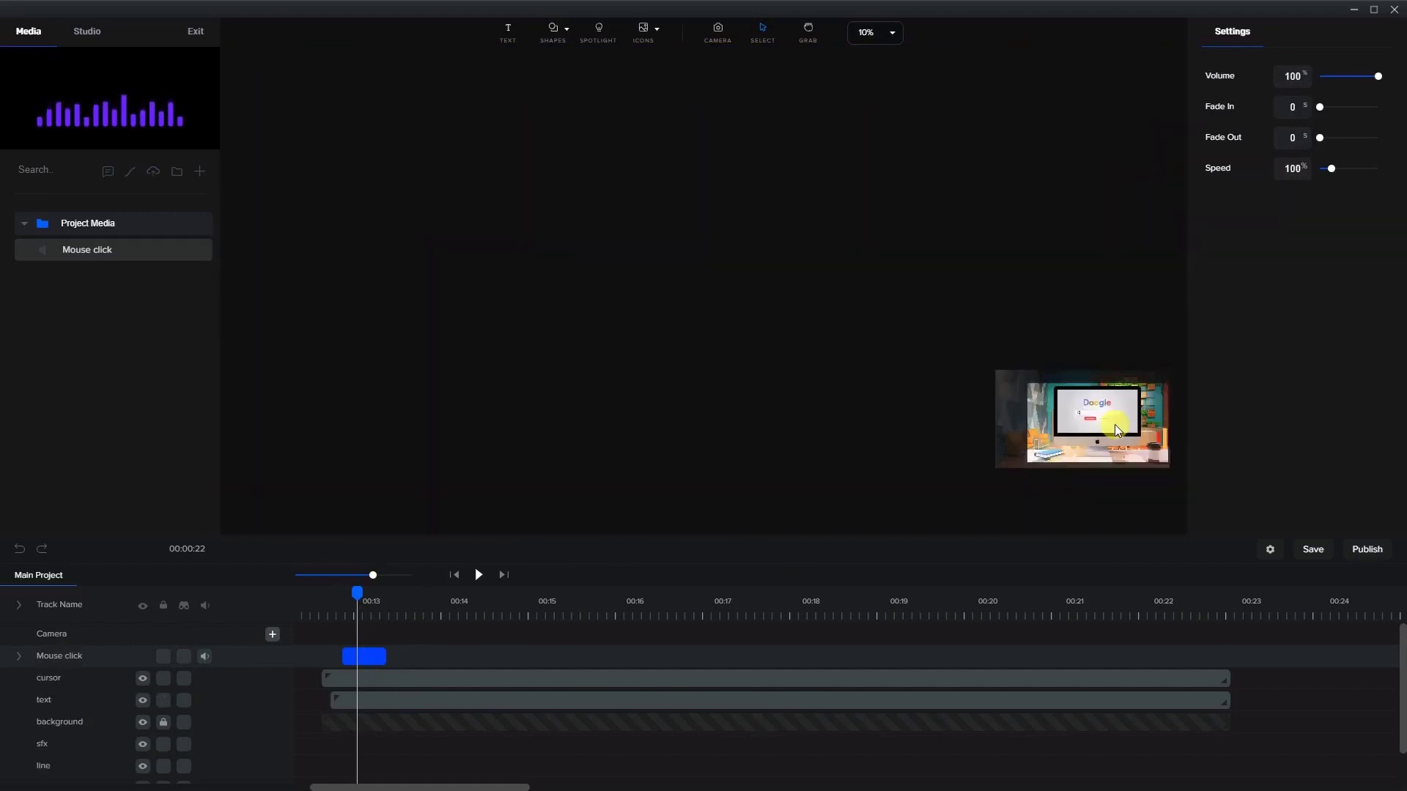
pyautogui.click(1163, 471)
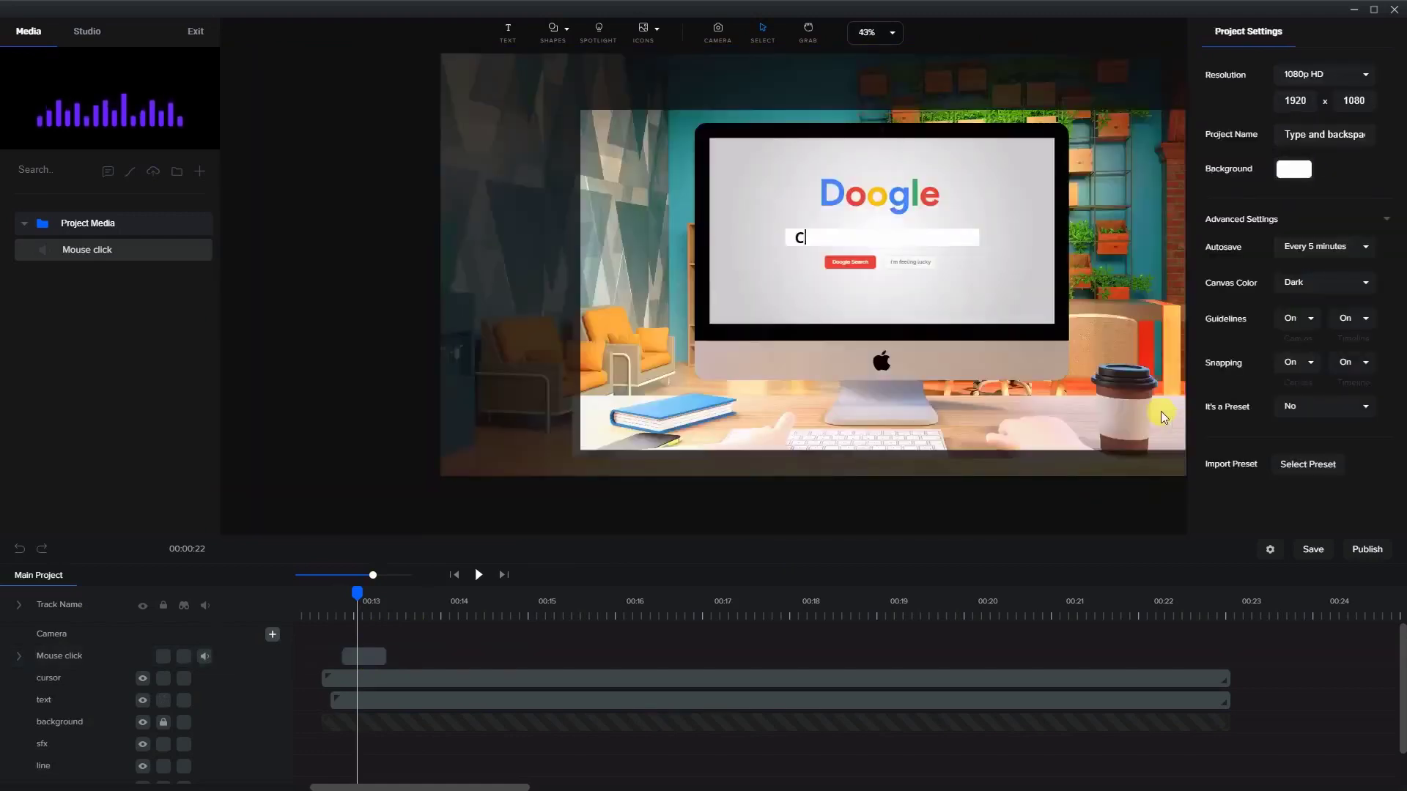
pyautogui.scroll(2, 1161, 412)
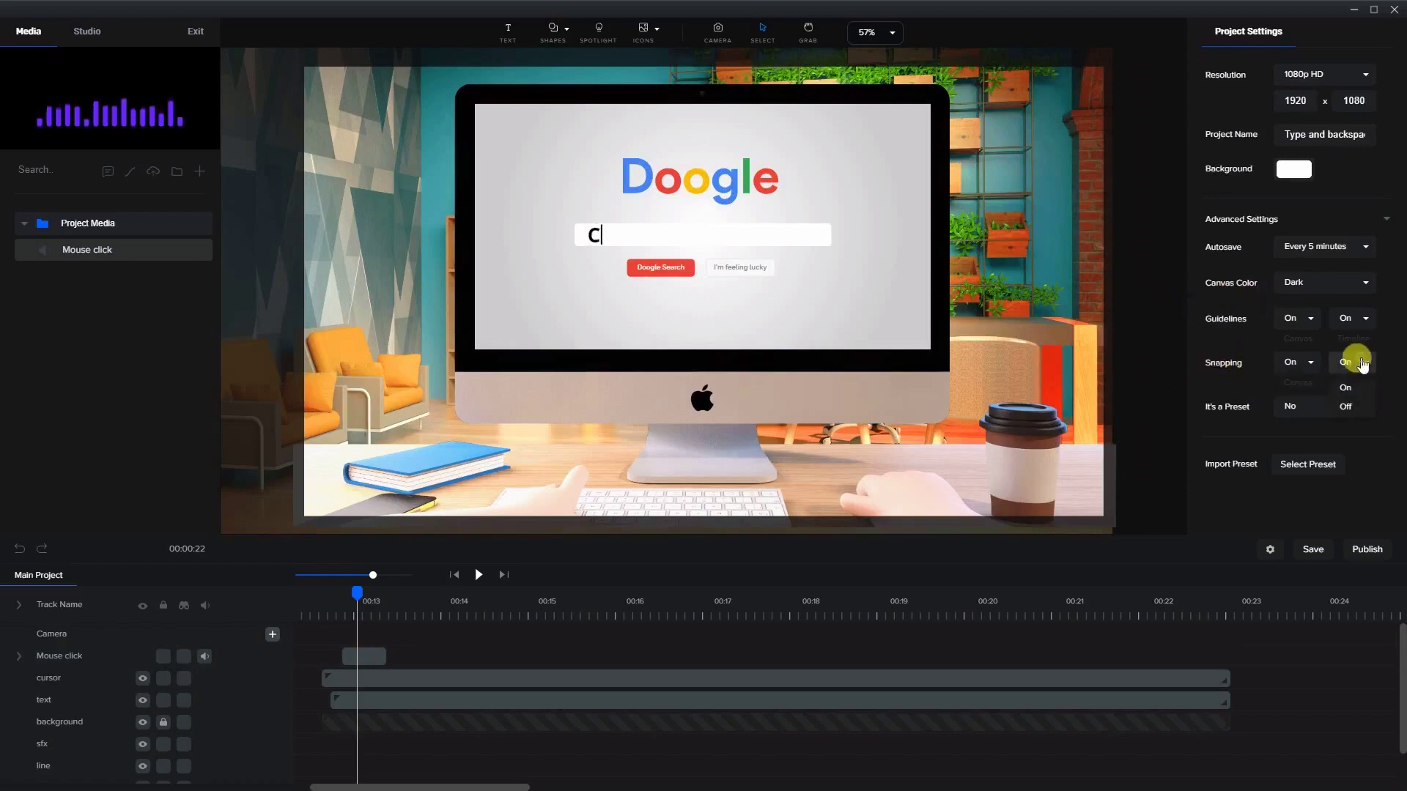
pyautogui.click(1345, 404)
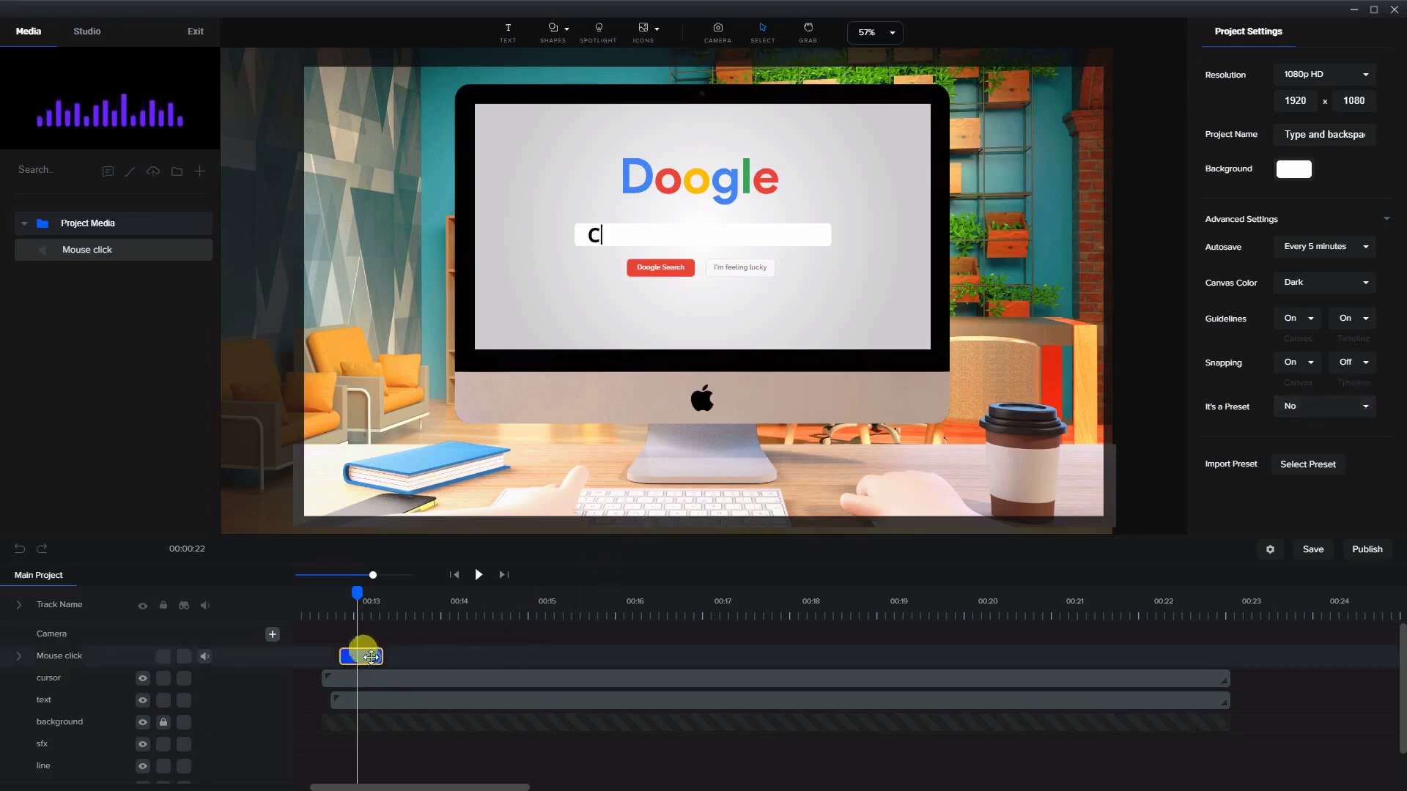
# - Nudge the first Mouse click sound slightly earlier and play back its timing with the letter "C"
pyautogui.moveTo(374, 657); pyautogui.dragTo(369, 657)
pyautogui.click(330, 611)
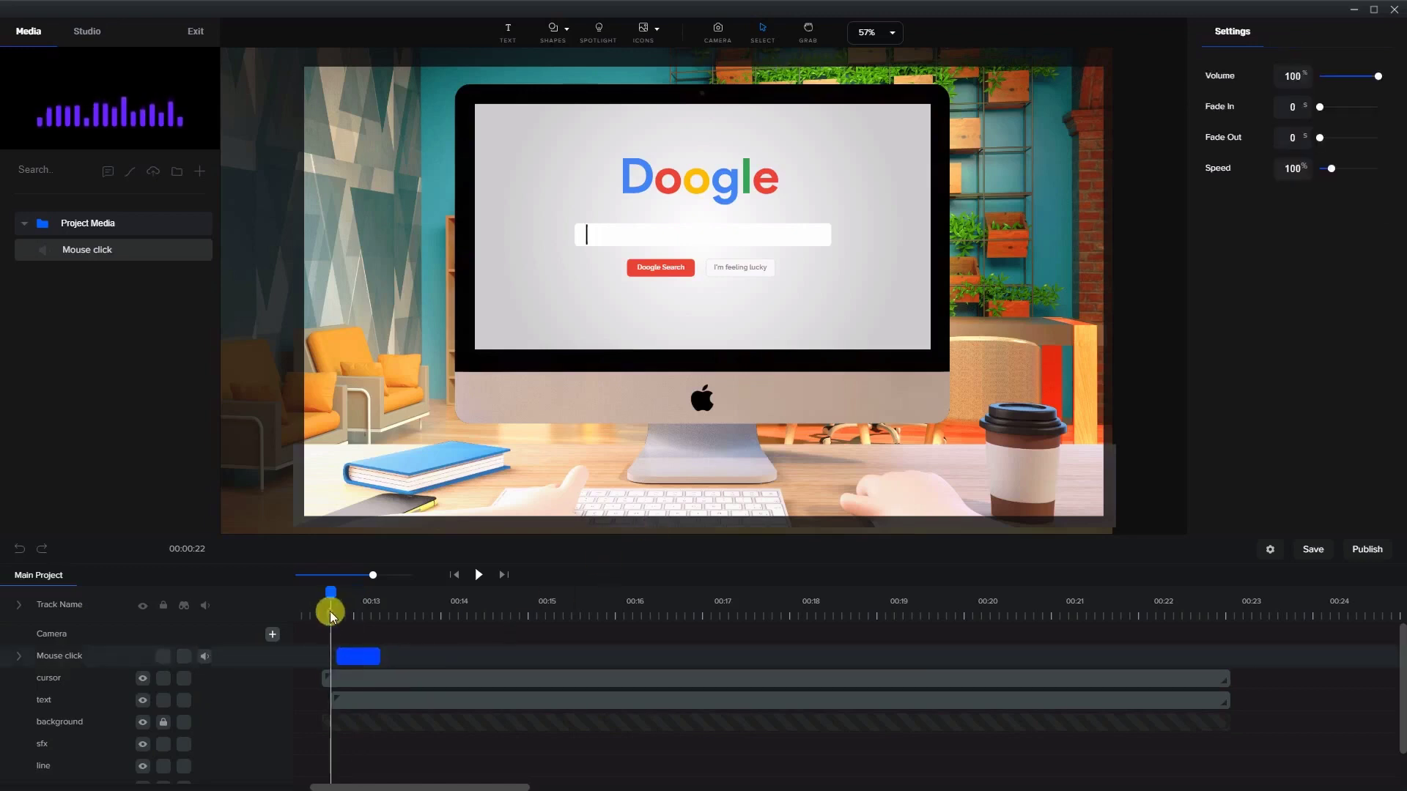
pyautogui.click(478, 576)
pyautogui.click(479, 576)
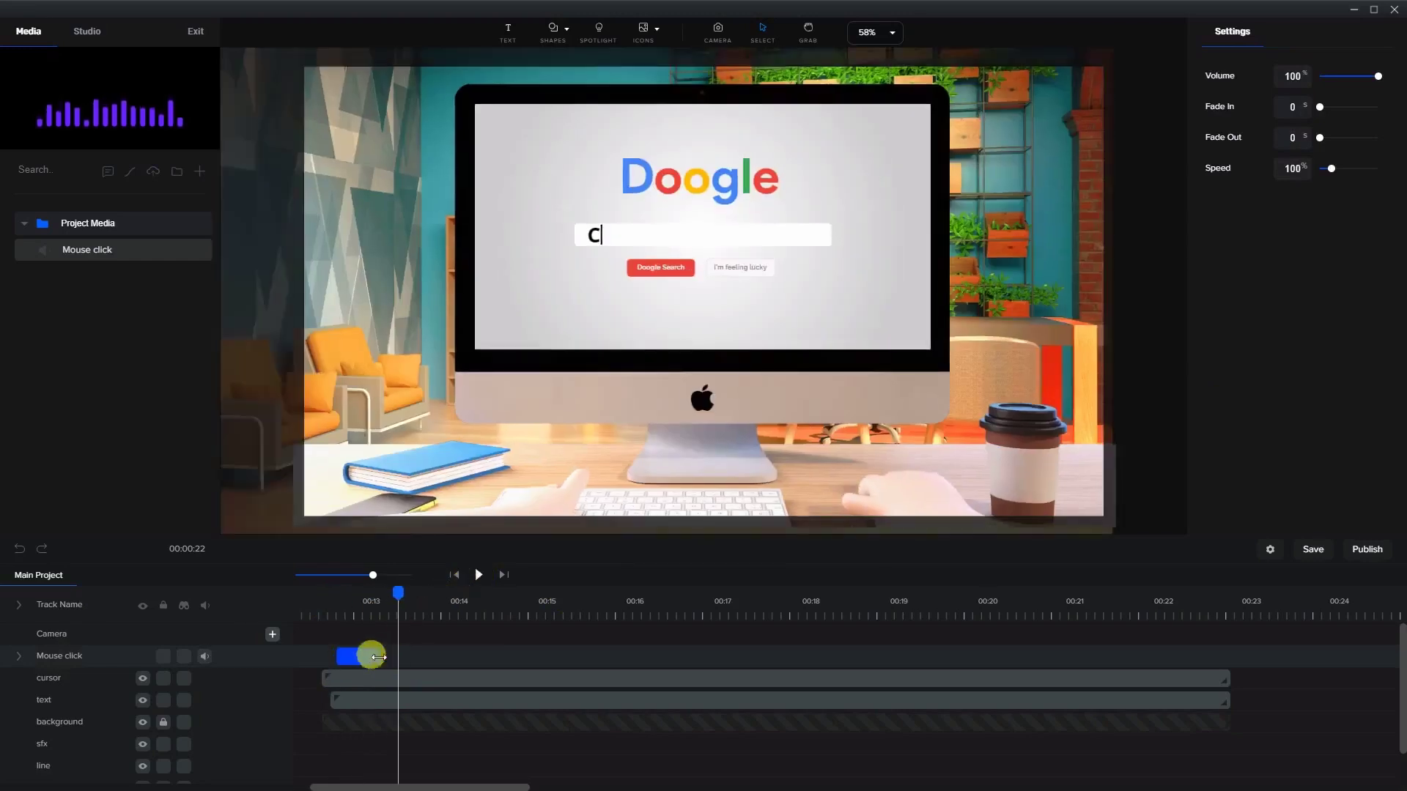
# - Add Mouse click sounds for the letters "r" and "e" of "Cre", each starting slightly ahead of its letter
pyautogui.moveTo(402, 595); pyautogui.dragTo(408, 595)
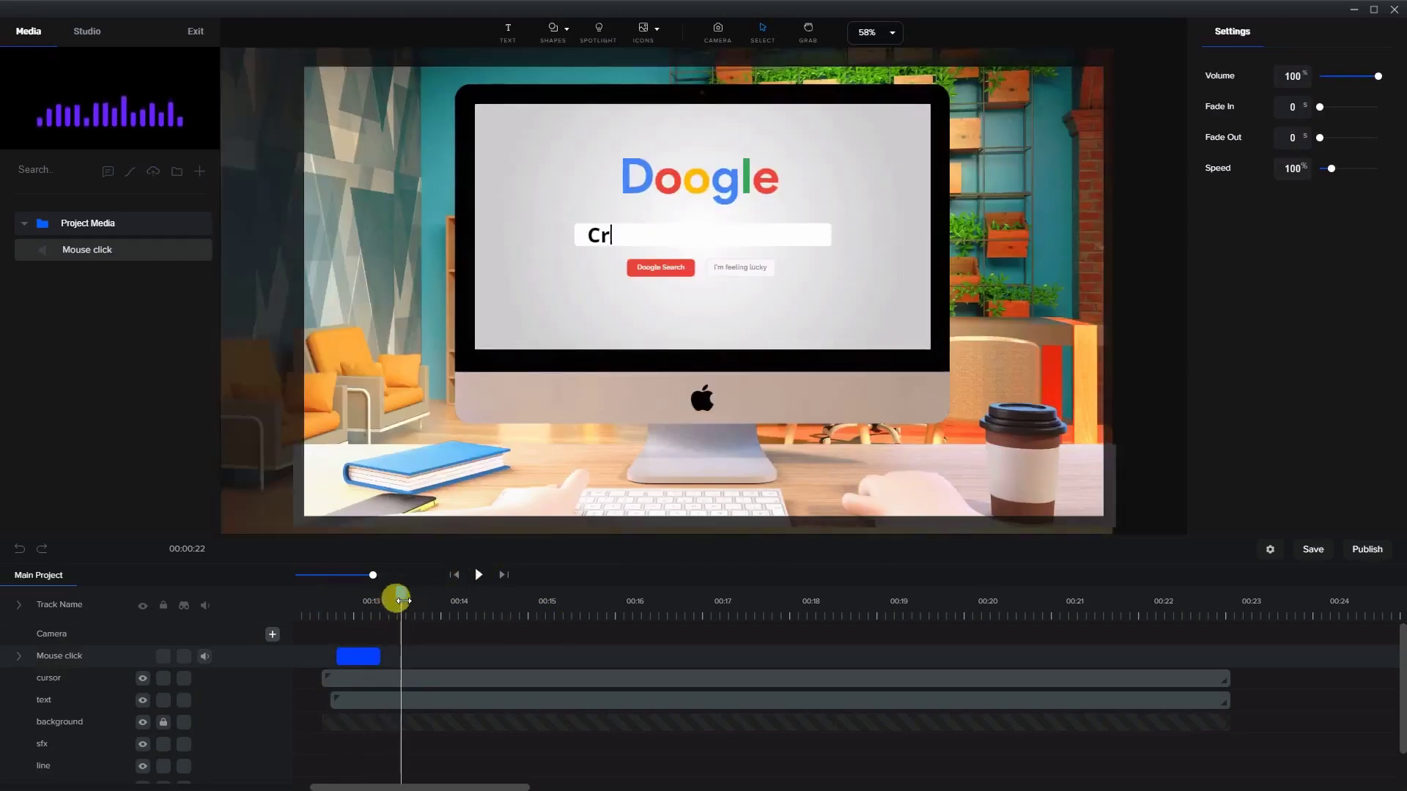
pyautogui.moveTo(99, 253); pyautogui.dragTo(412, 656)
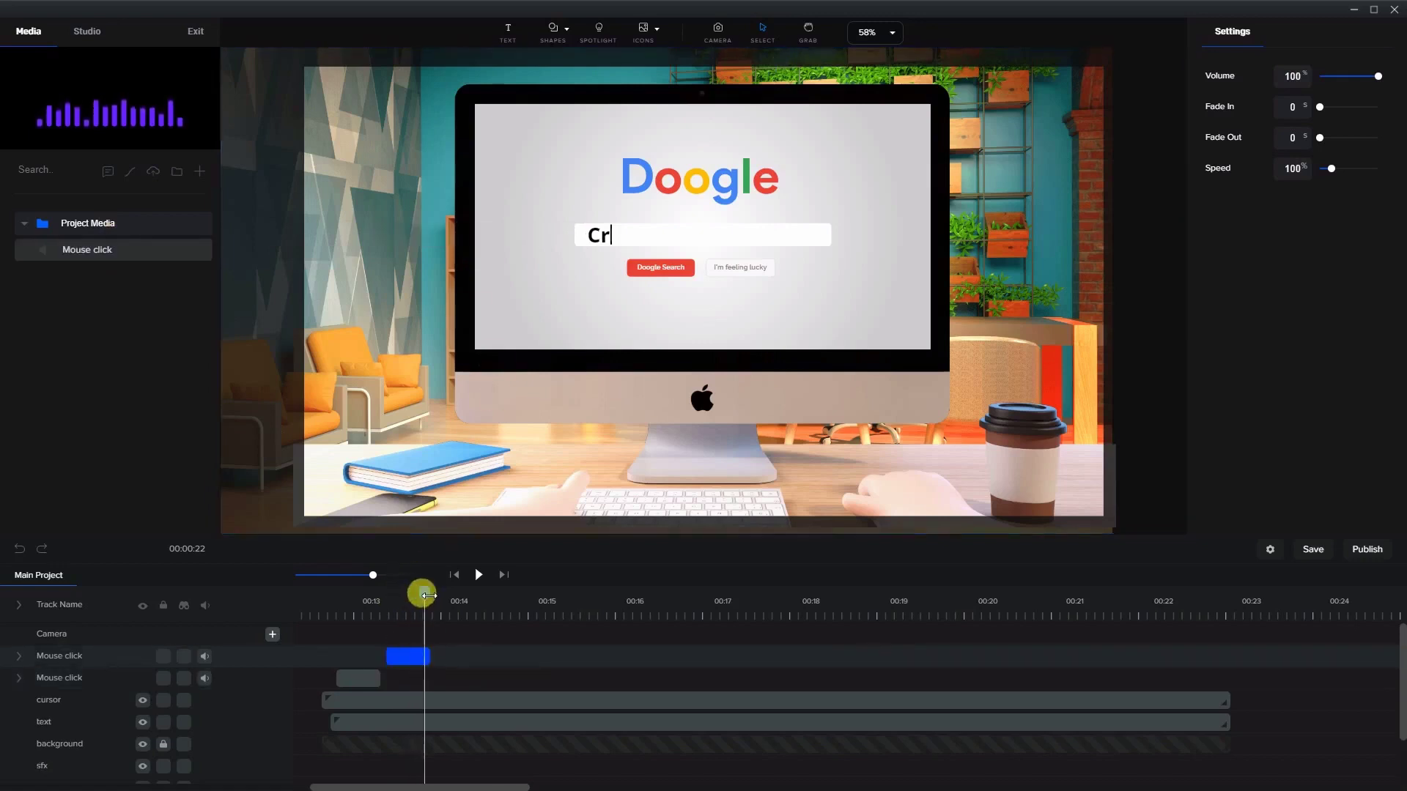
pyautogui.moveTo(429, 596); pyautogui.dragTo(455, 610)
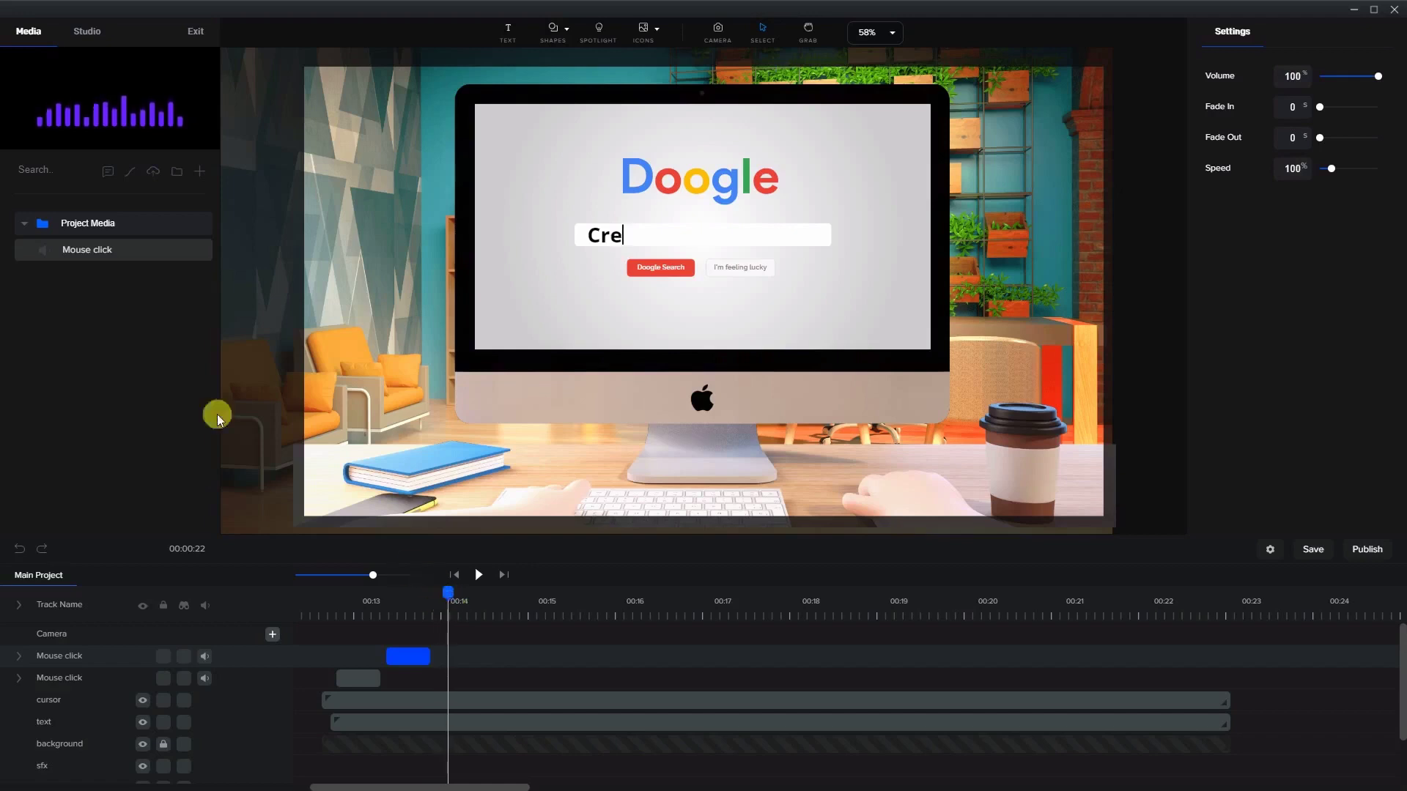
pyautogui.moveTo(88, 249); pyautogui.dragTo(440, 653)
# - Add Mouse click sounds for the letters "a" and "e" that complete "Creae", each starting slightly ahead of its letter
pyautogui.moveTo(450, 601); pyautogui.dragTo(495, 602)
pyautogui.moveTo(108, 253); pyautogui.dragTo(605, 468)
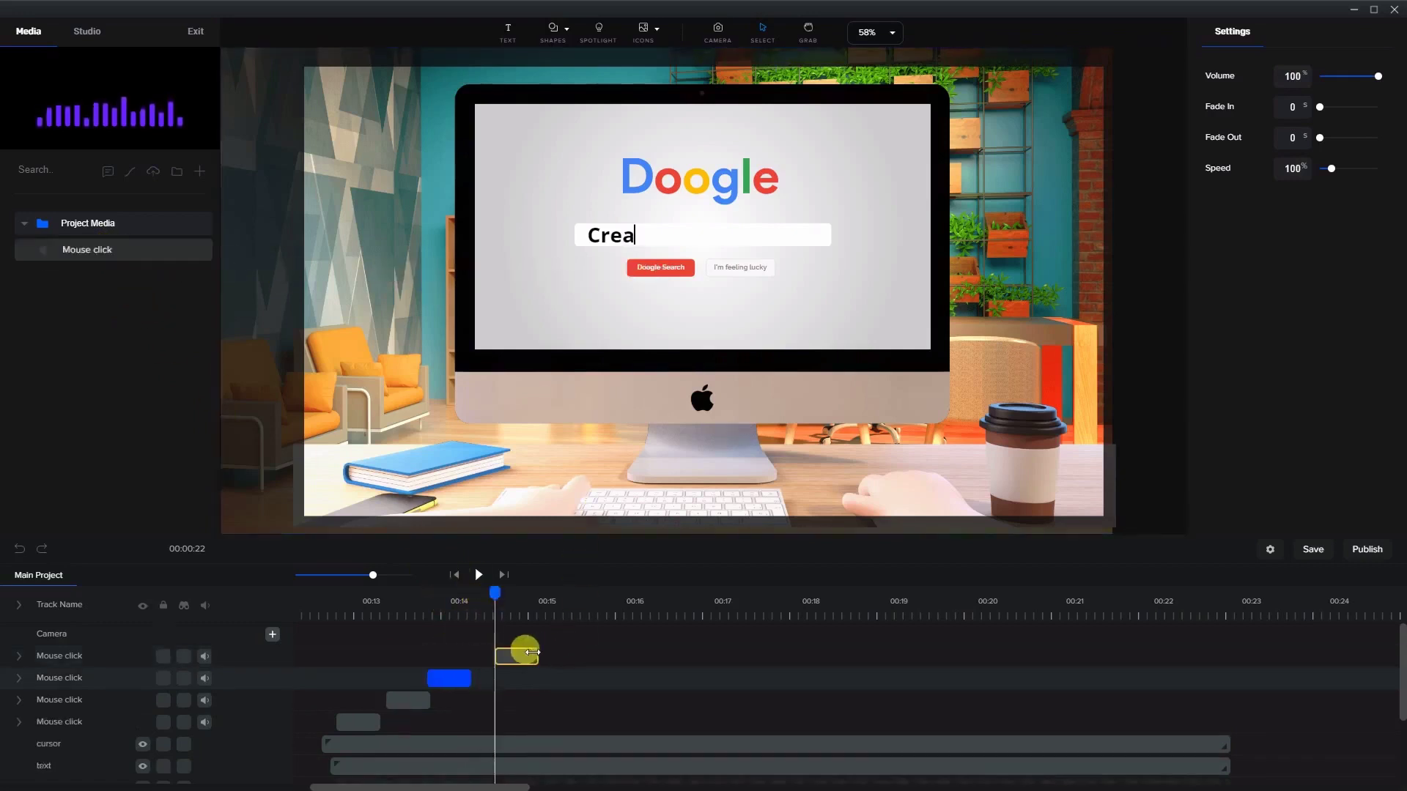
pyautogui.moveTo(533, 652); pyautogui.dragTo(514, 654)
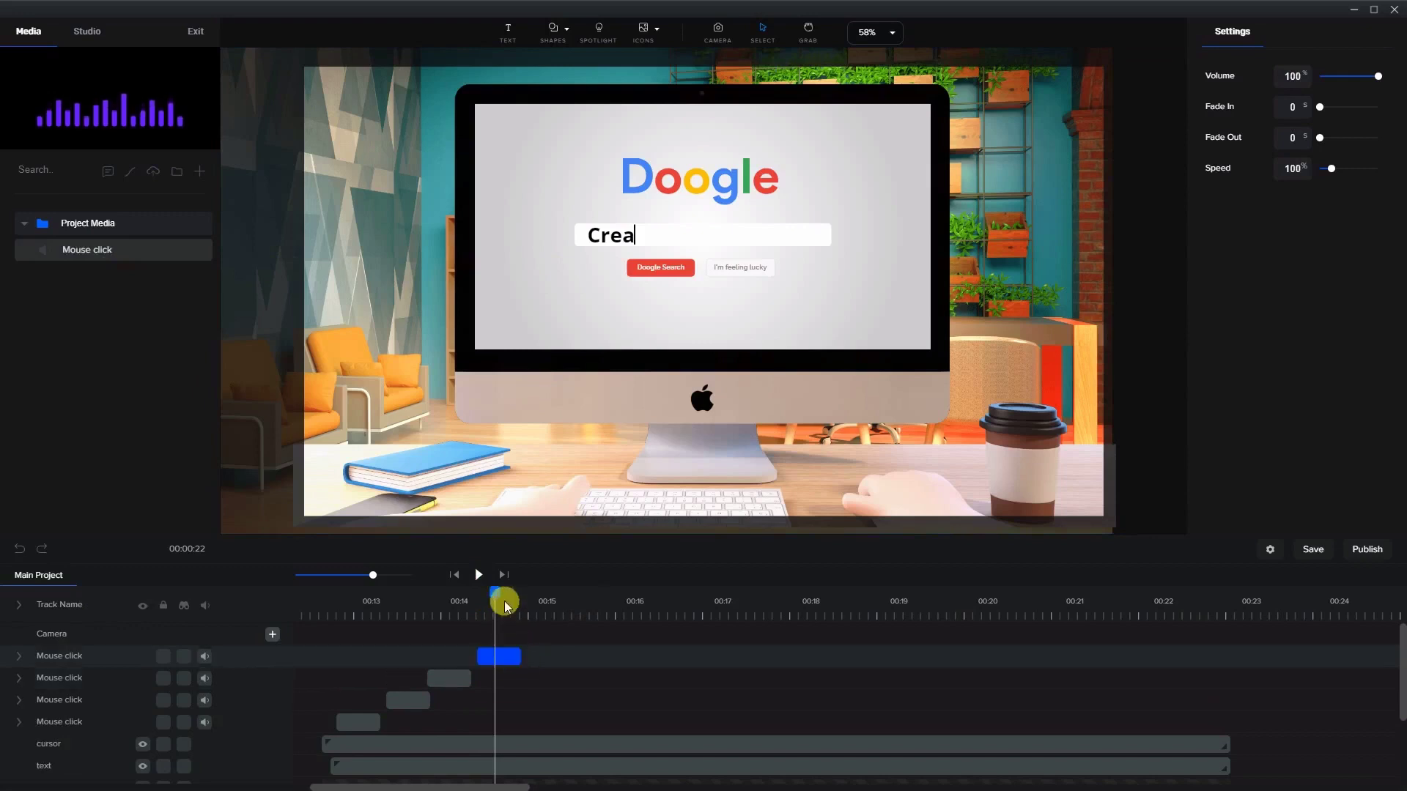
pyautogui.moveTo(496, 592); pyautogui.dragTo(535, 593)
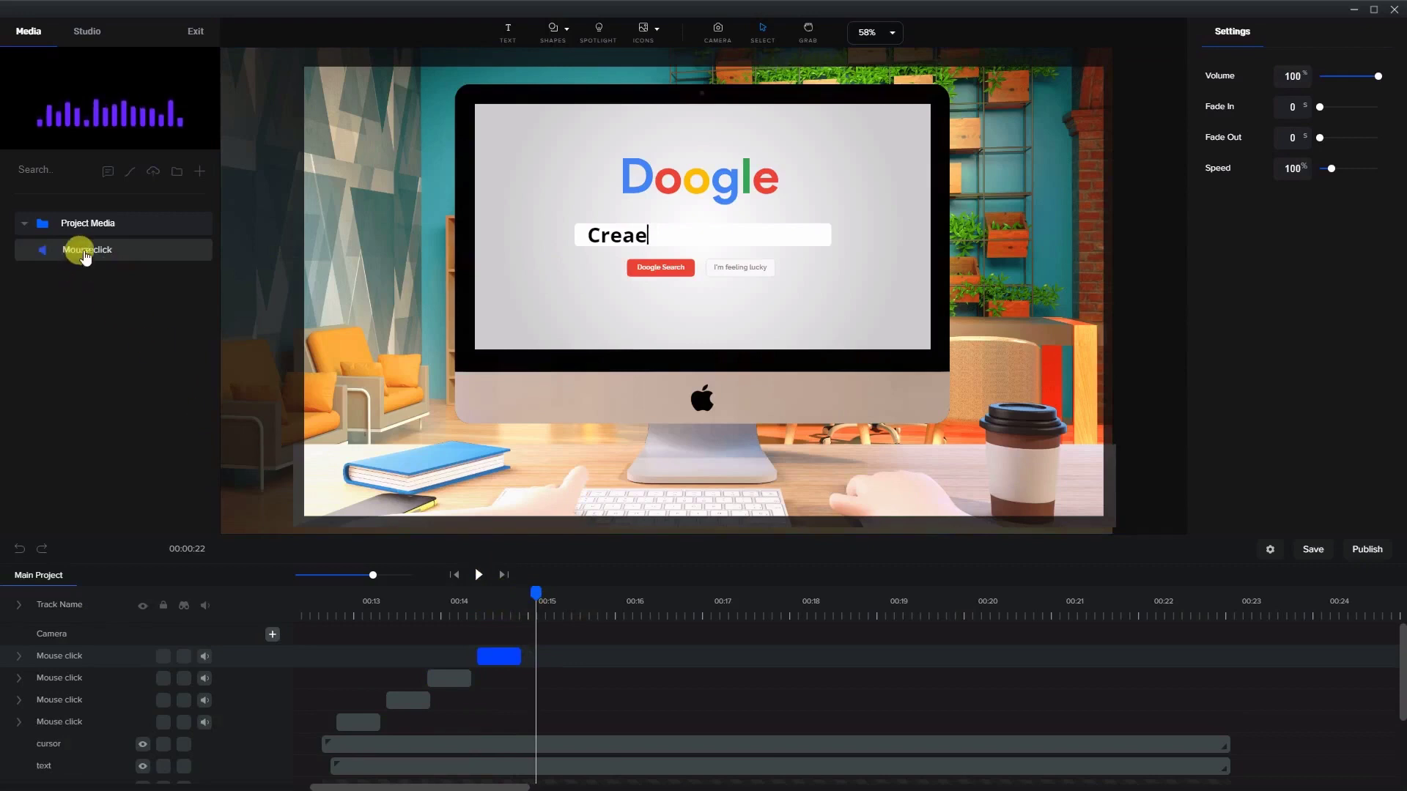
pyautogui.moveTo(85, 256); pyautogui.dragTo(546, 662)
# - Add a Mouse click sound for the "t" of "Creaet", starting it slightly ahead of the letter
pyautogui.moveTo(535, 592); pyautogui.dragTo(581, 604)
pyautogui.moveTo(82, 262); pyautogui.dragTo(618, 481)
pyautogui.moveTo(609, 656); pyautogui.dragTo(588, 658)
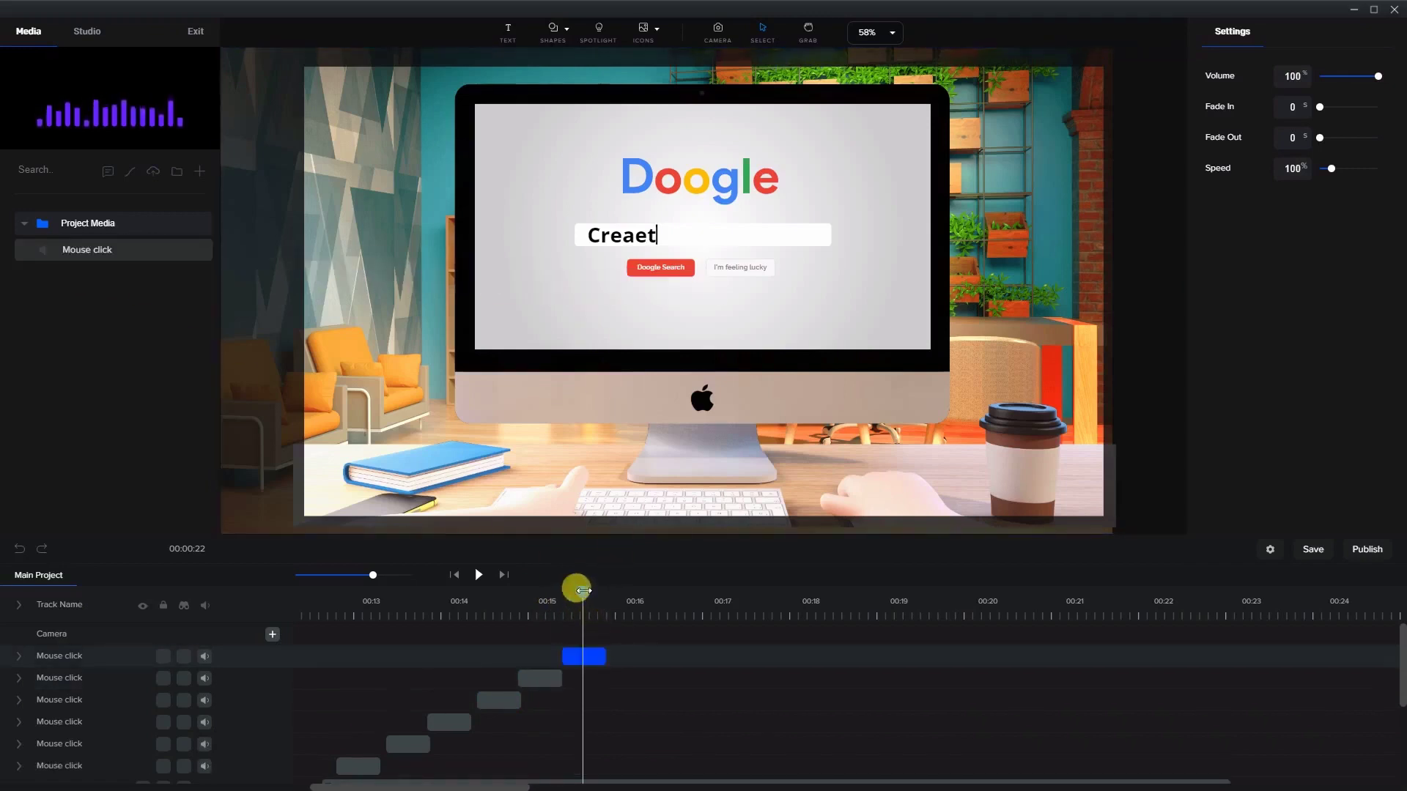
# - Add Mouse click sounds for the two backspaces that reduce "Creaet" to "Crea", each starting slightly ahead of its deletion
pyautogui.moveTo(583, 590); pyautogui.dragTo(690, 598)
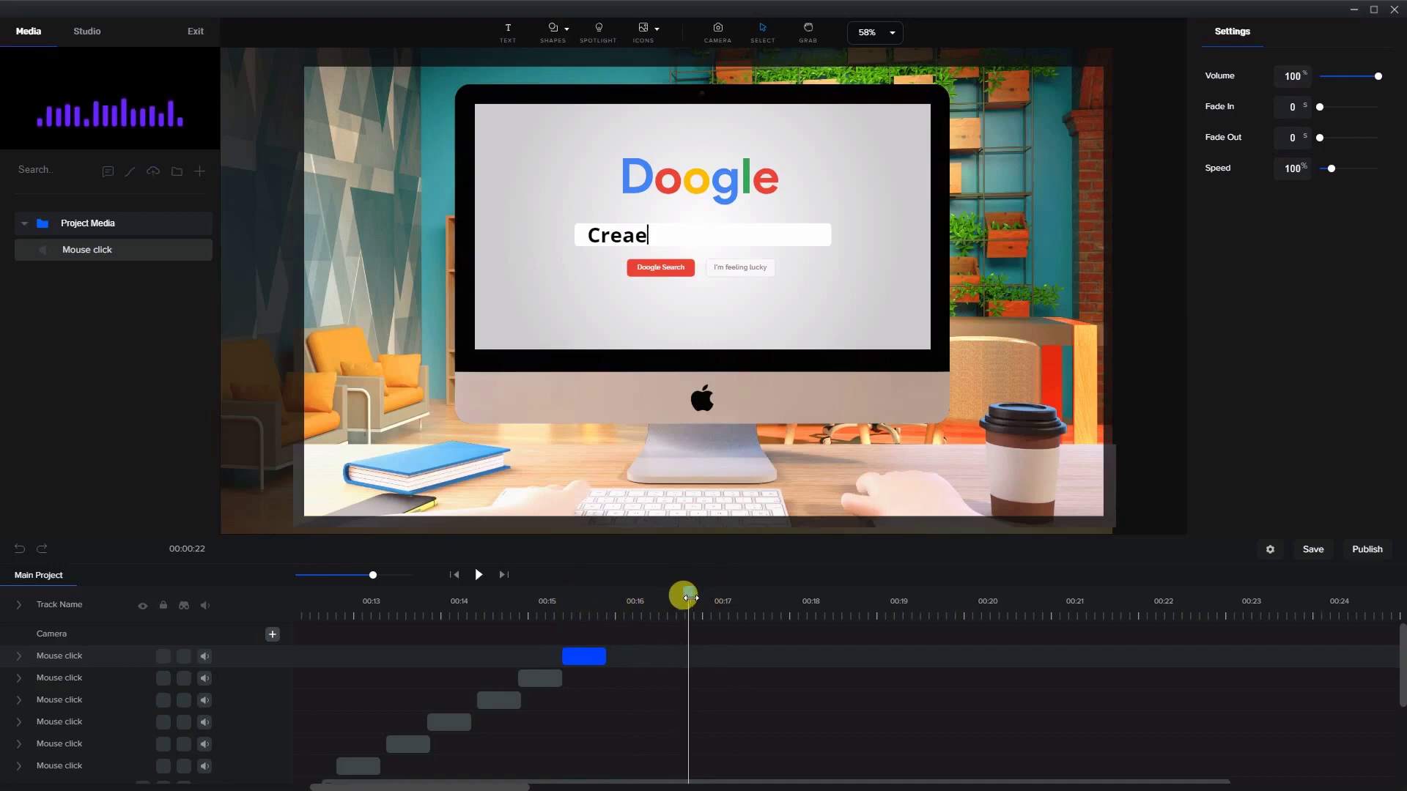
pyautogui.moveTo(106, 252); pyautogui.dragTo(694, 652)
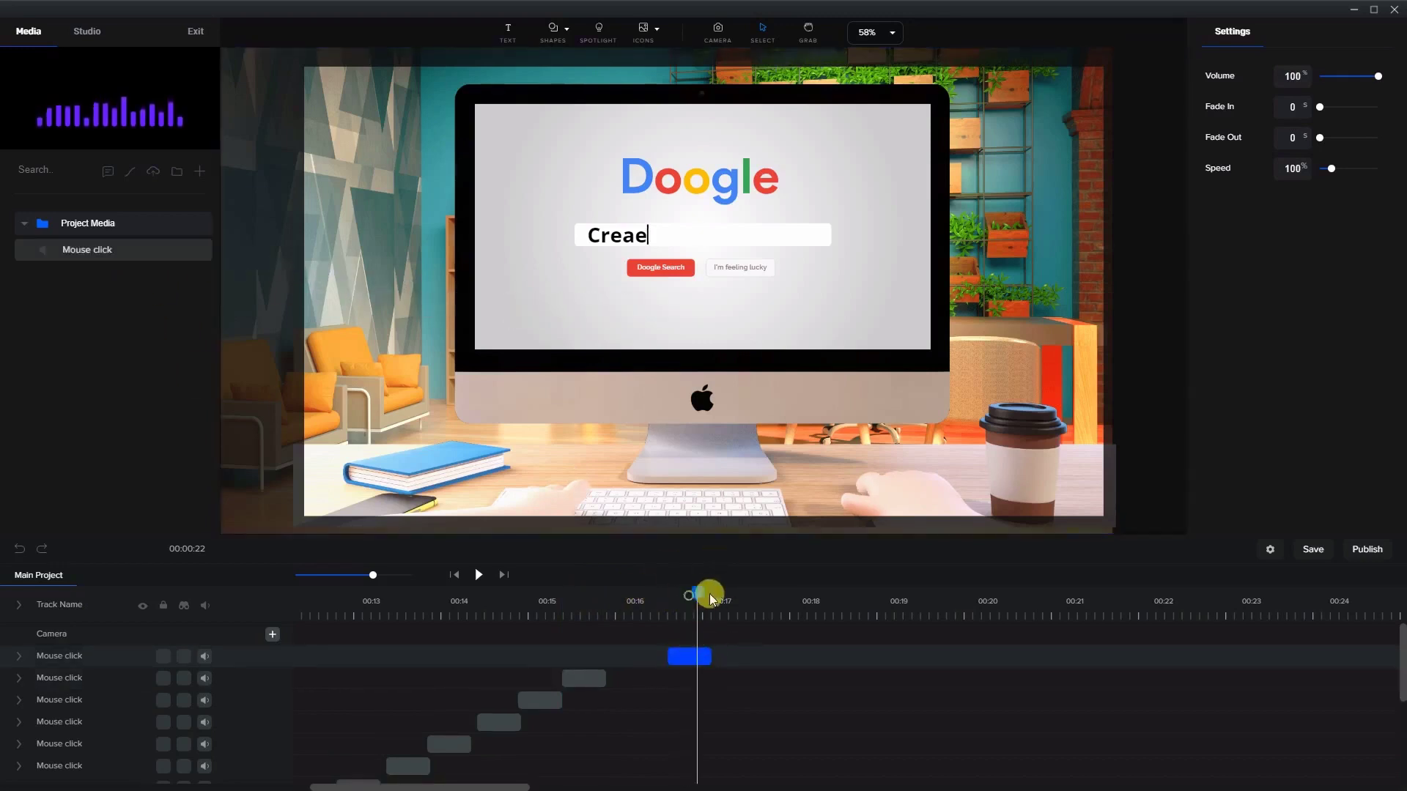
pyautogui.moveTo(709, 594); pyautogui.dragTo(764, 597)
pyautogui.moveTo(88, 250); pyautogui.dragTo(775, 650)
pyautogui.click(763, 600)
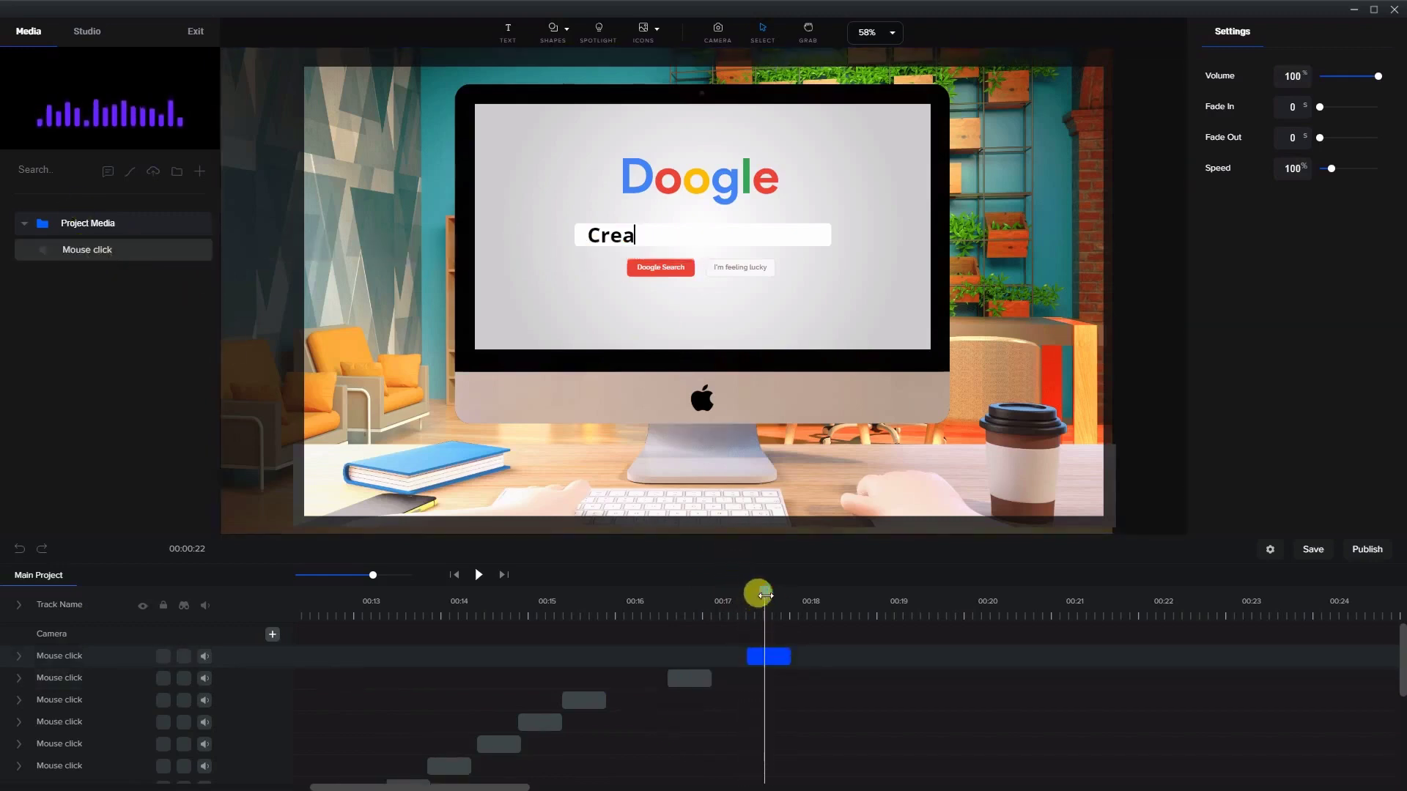
# - Add Mouse click sounds for the letters "t" and "e" that complete "Create", each starting slightly ahead of its letter
pyautogui.moveTo(765, 595); pyautogui.dragTo(836, 593)
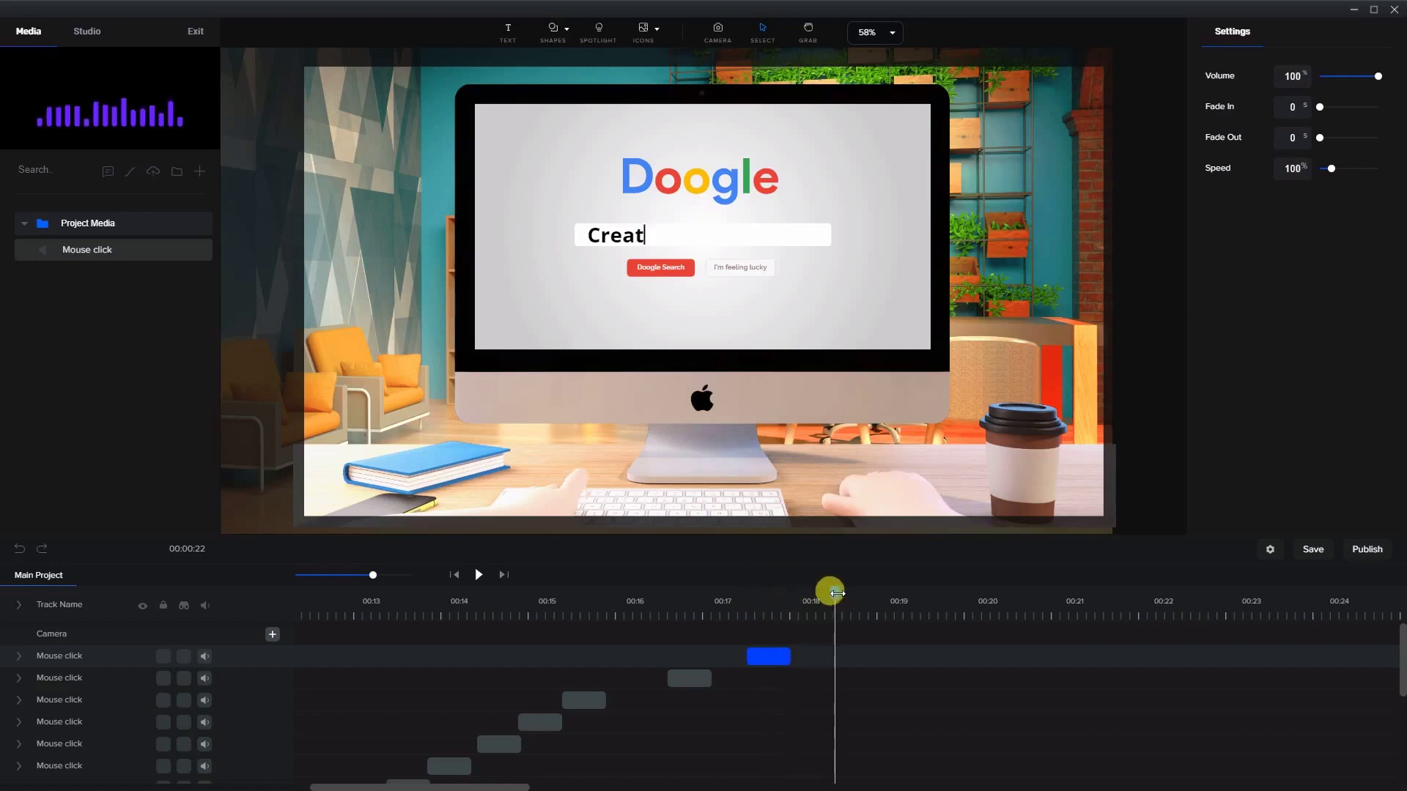
pyautogui.moveTo(154, 245); pyautogui.dragTo(833, 573)
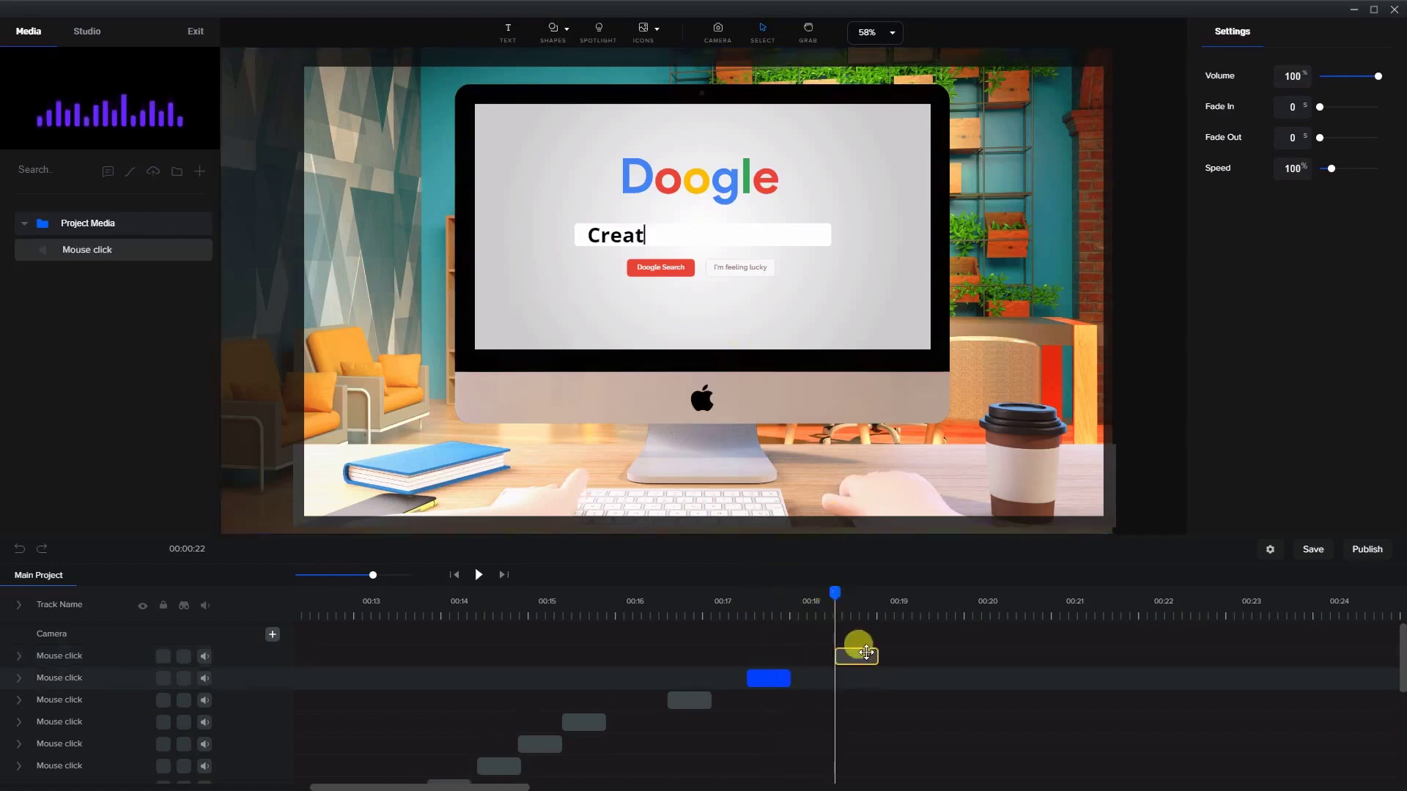
pyautogui.moveTo(866, 652); pyautogui.dragTo(836, 652)
pyautogui.moveTo(824, 592); pyautogui.dragTo(914, 592)
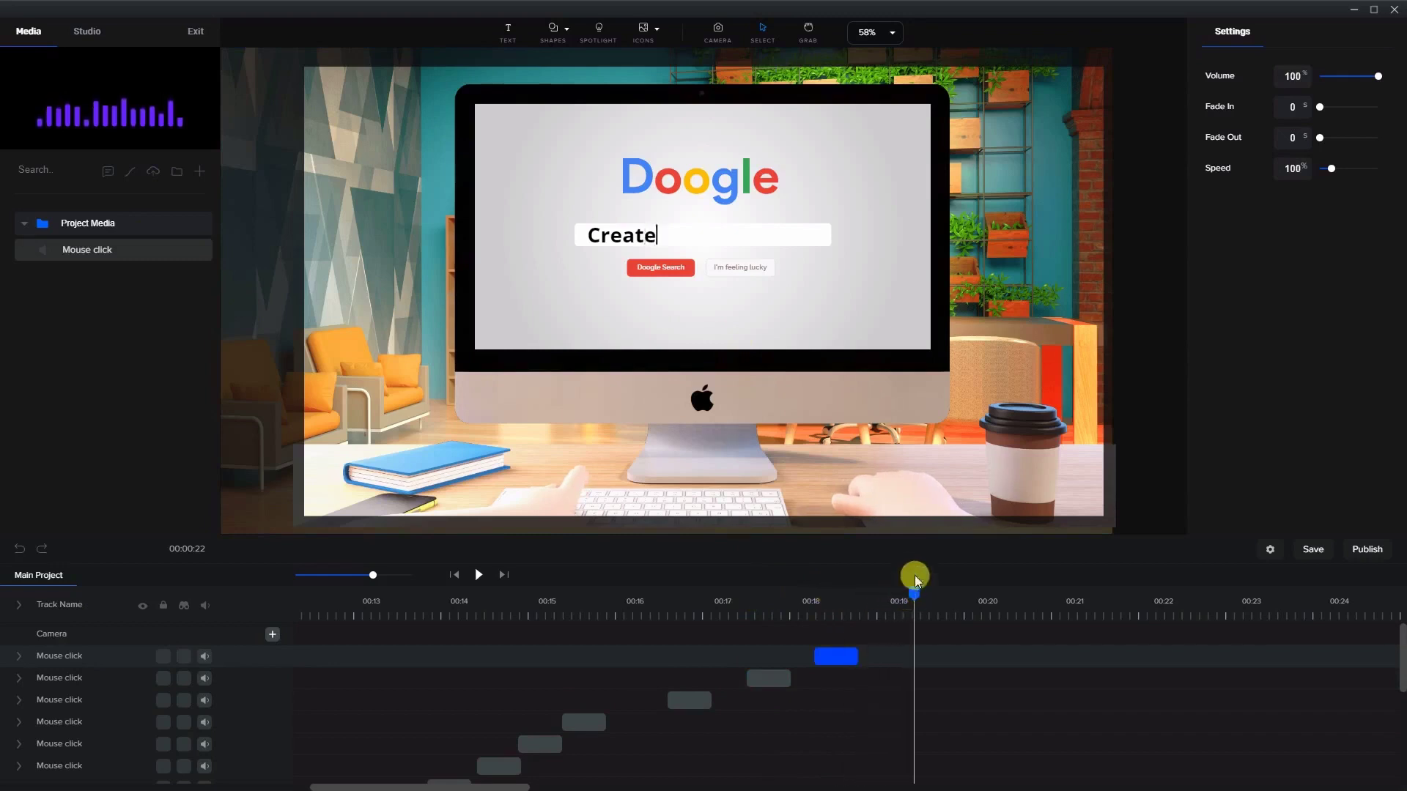
pyautogui.moveTo(95, 251); pyautogui.dragTo(914, 658)
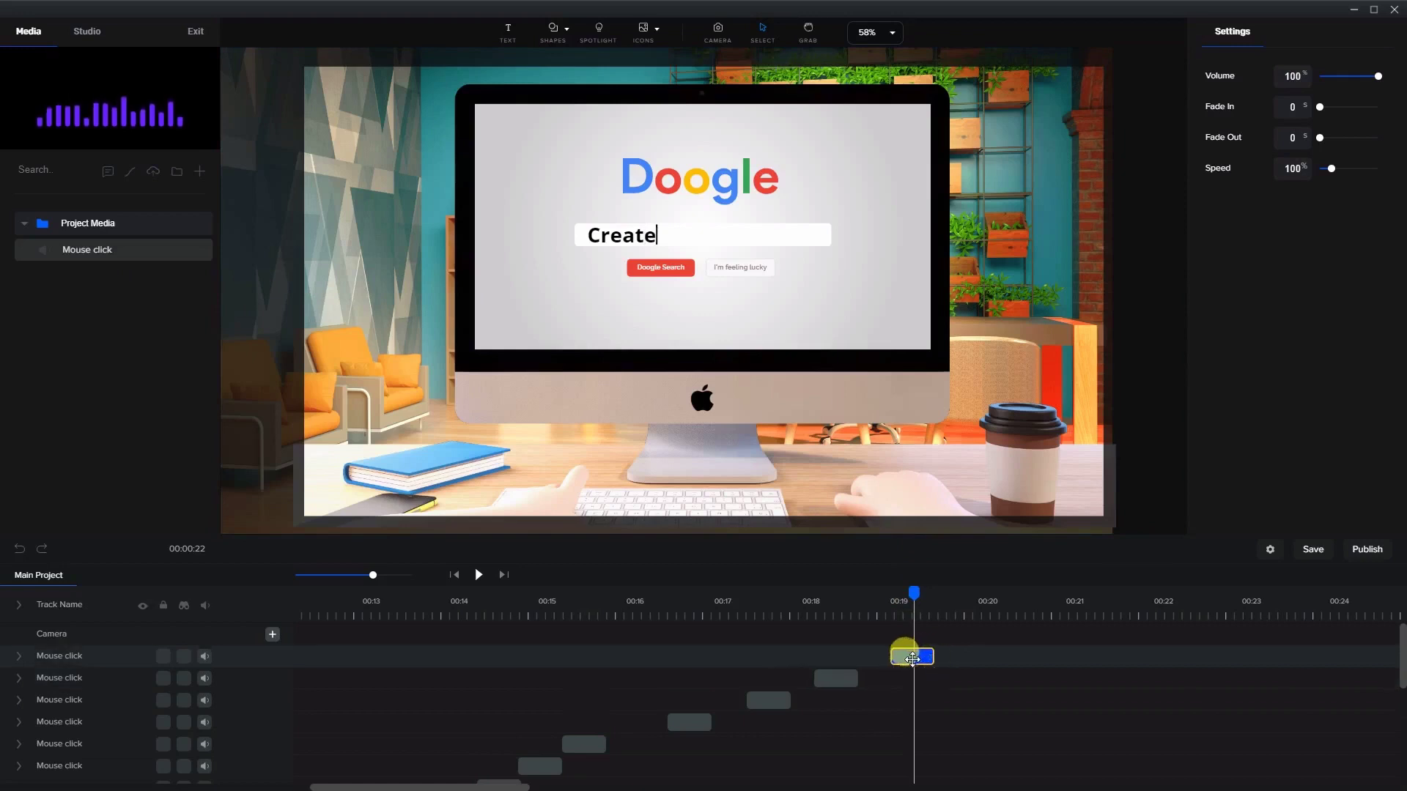
# - Group all the Mouse click sound clips on the timeline and name the group "sfx"
pyautogui.click(902, 740)
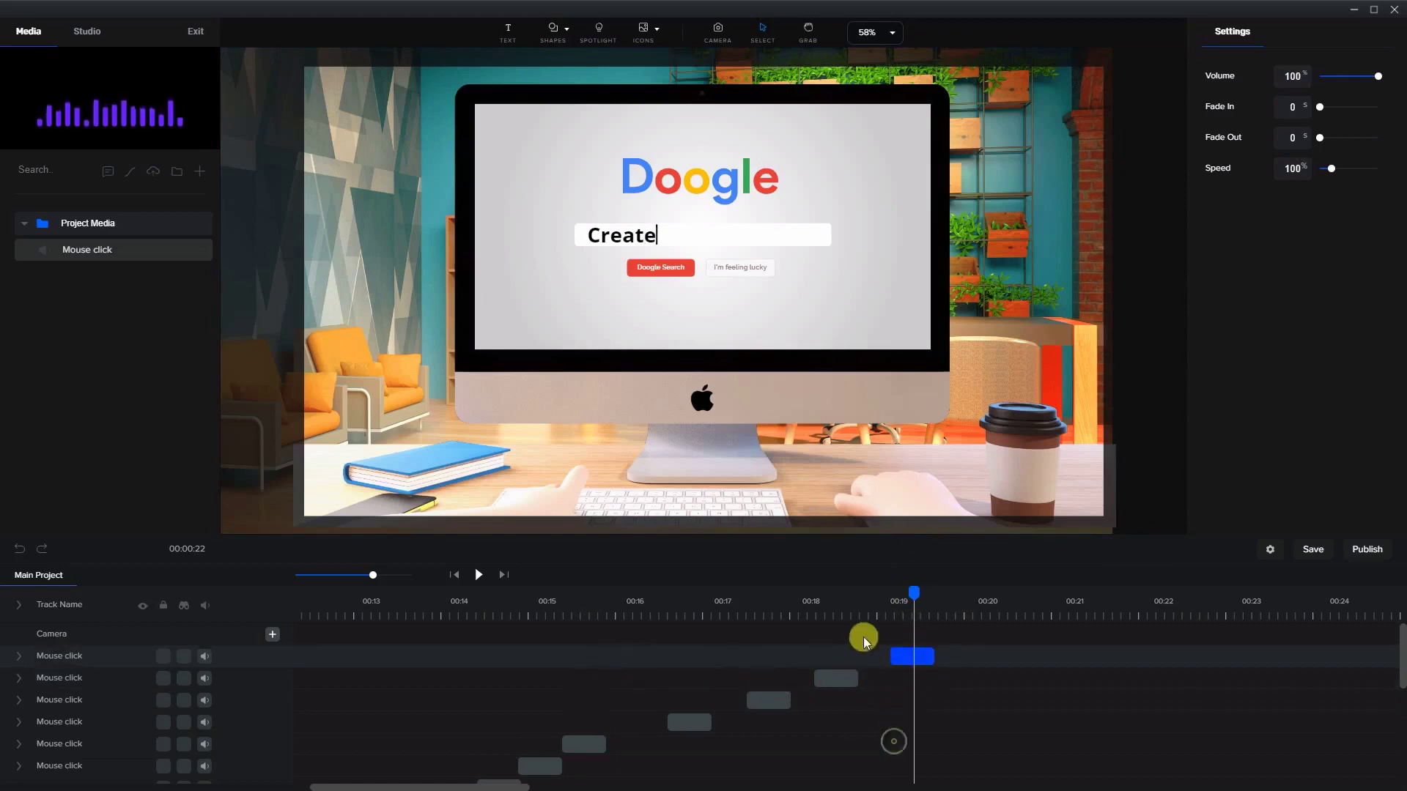
pyautogui.click(1140, 508)
pyautogui.click(919, 657)
pyautogui.scroll(-3, 459, 682)
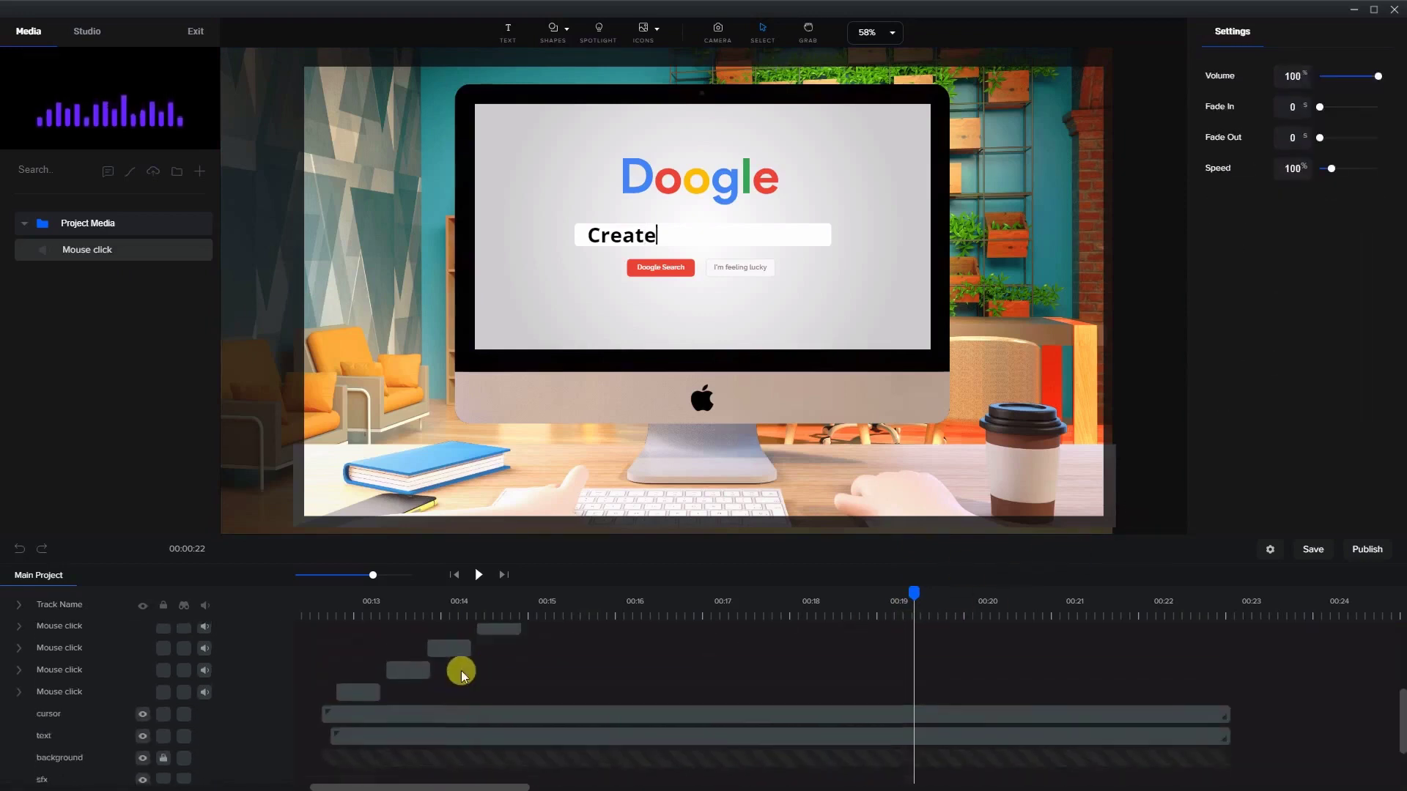
pyautogui.click(354, 688)
pyautogui.rightClick(368, 695)
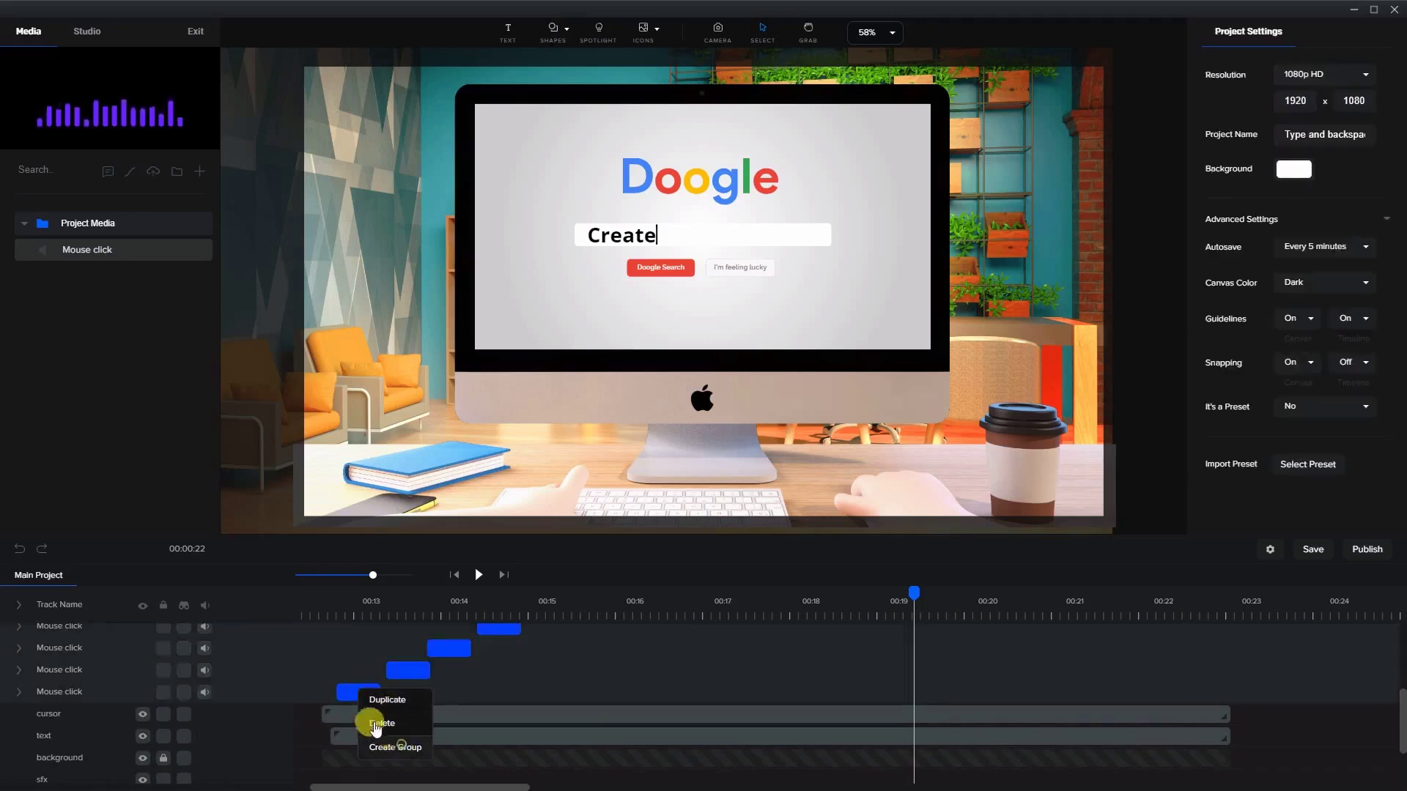
pyautogui.click(388, 747)
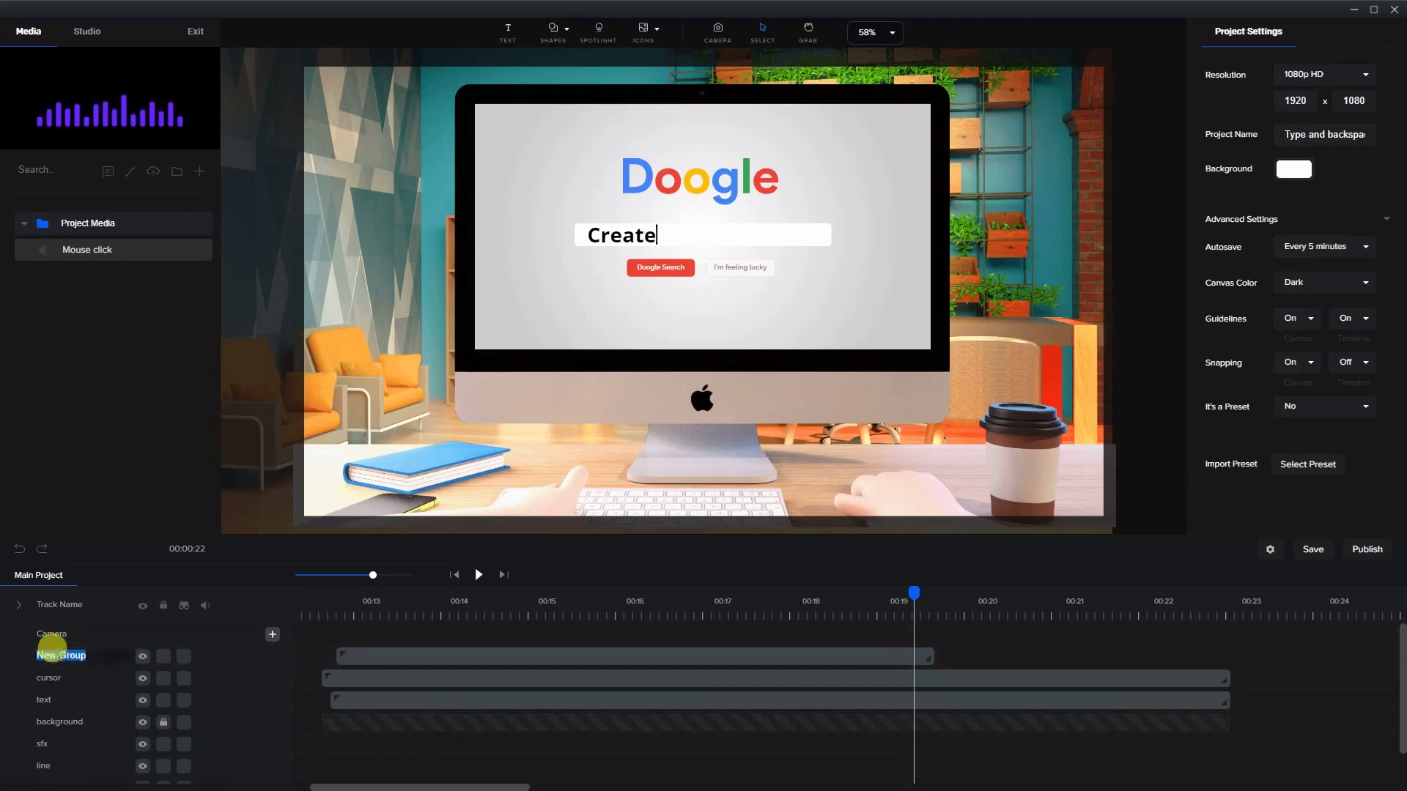
pyautogui.write('sfx')
pyautogui.press('Return')
# - Add a camera movement where the cursor first appears and extend it to about the point where "Creaet" is fully typed
pyautogui.click(313, 610)
pyautogui.moveTo(312, 593); pyautogui.dragTo(331, 591)
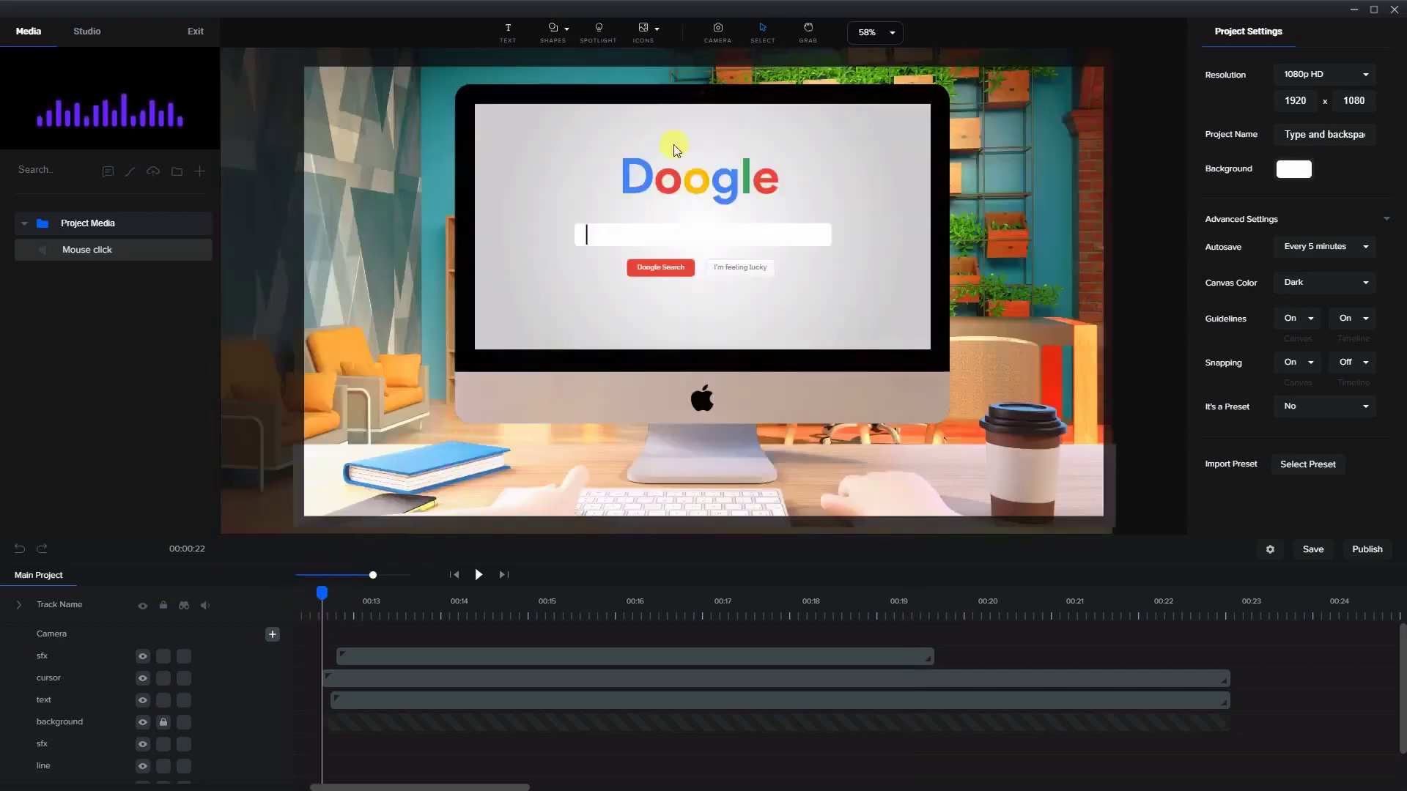
pyautogui.click(713, 30)
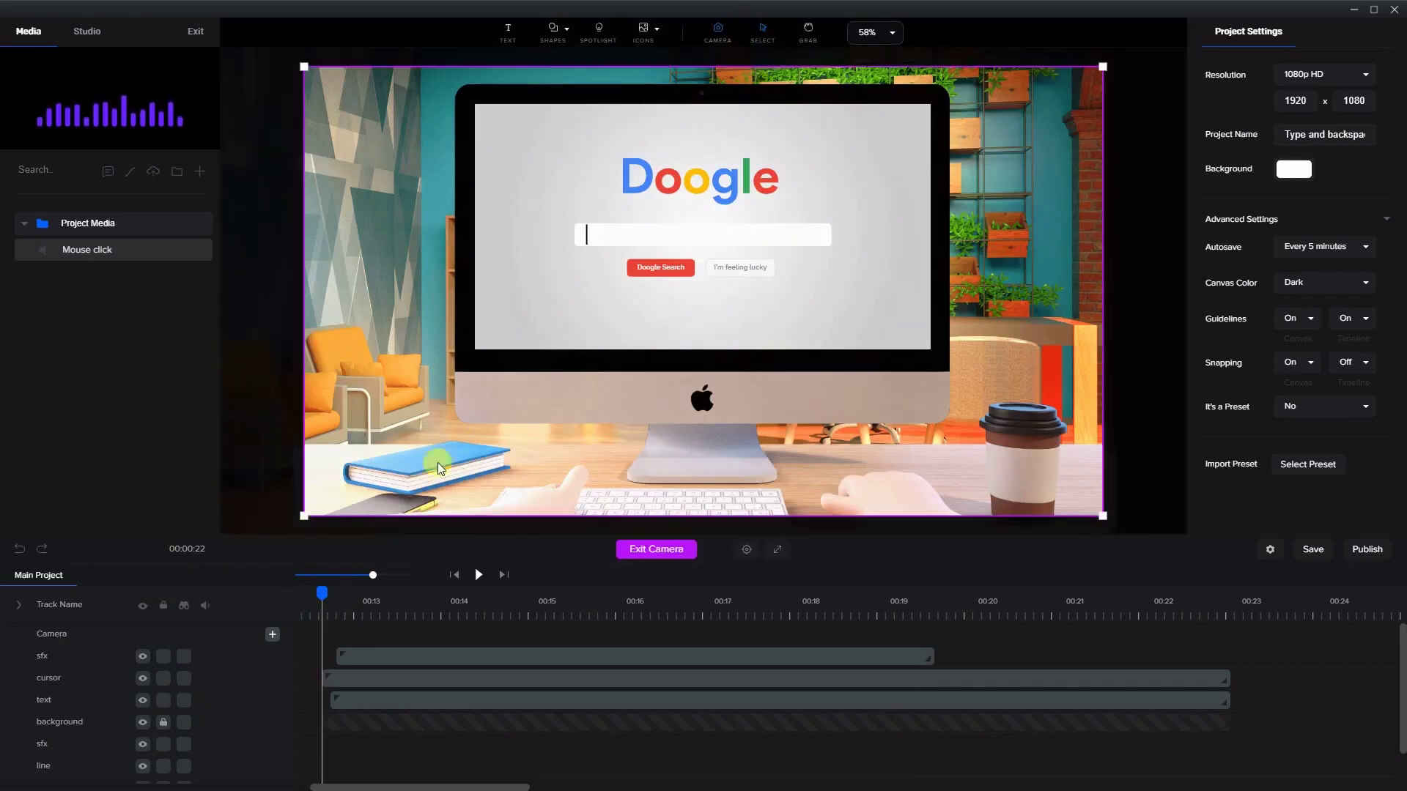
pyautogui.click(268, 638)
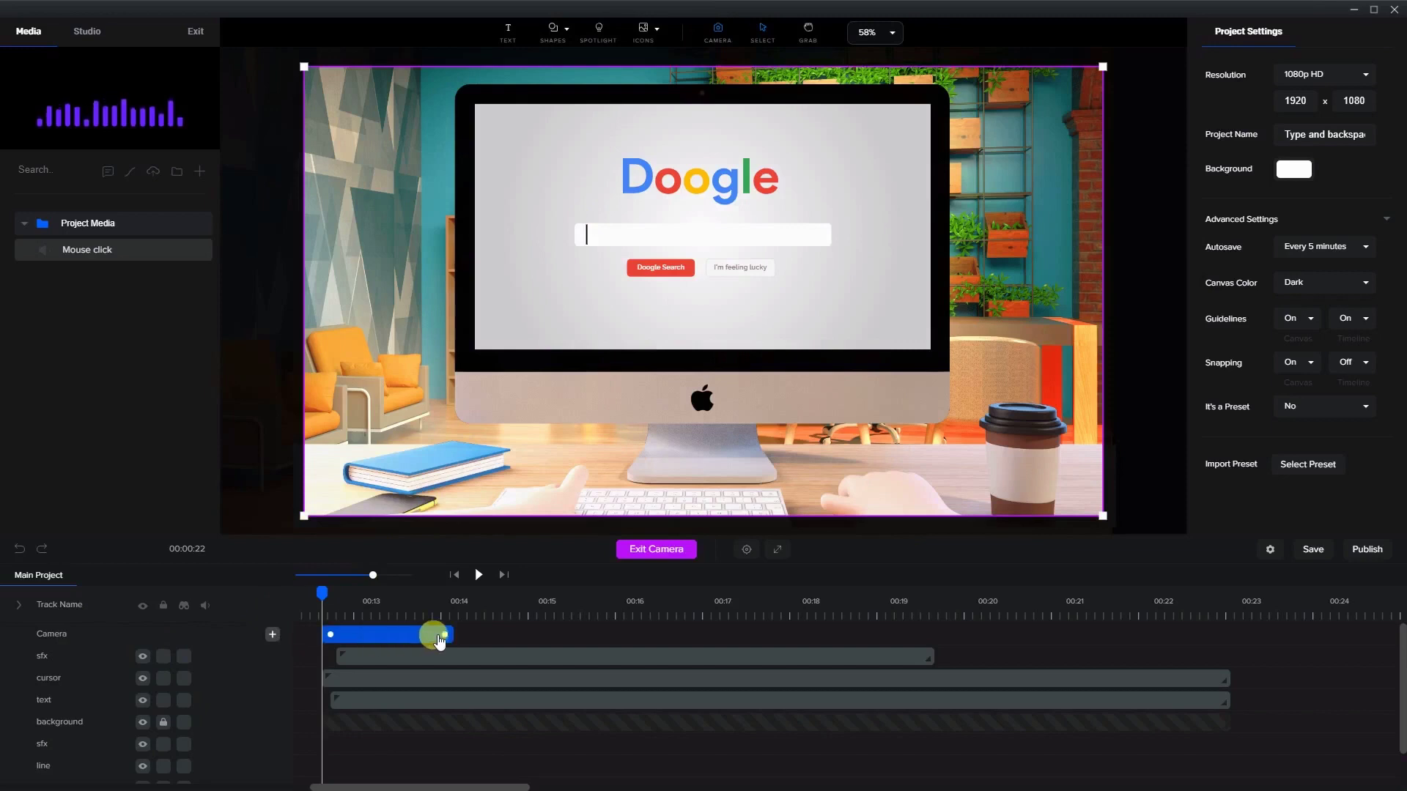
pyautogui.moveTo(320, 593); pyautogui.dragTo(592, 615)
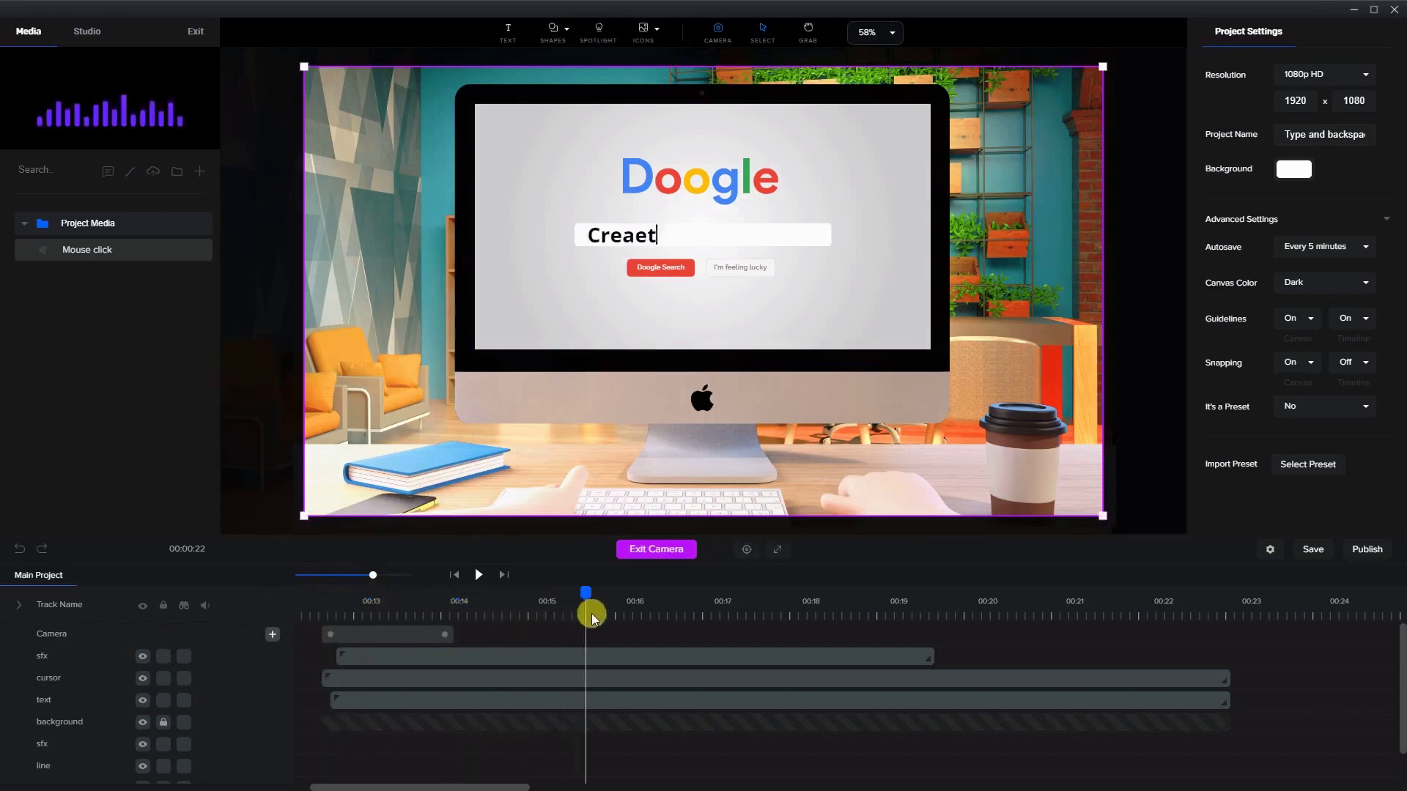
pyautogui.click(439, 634)
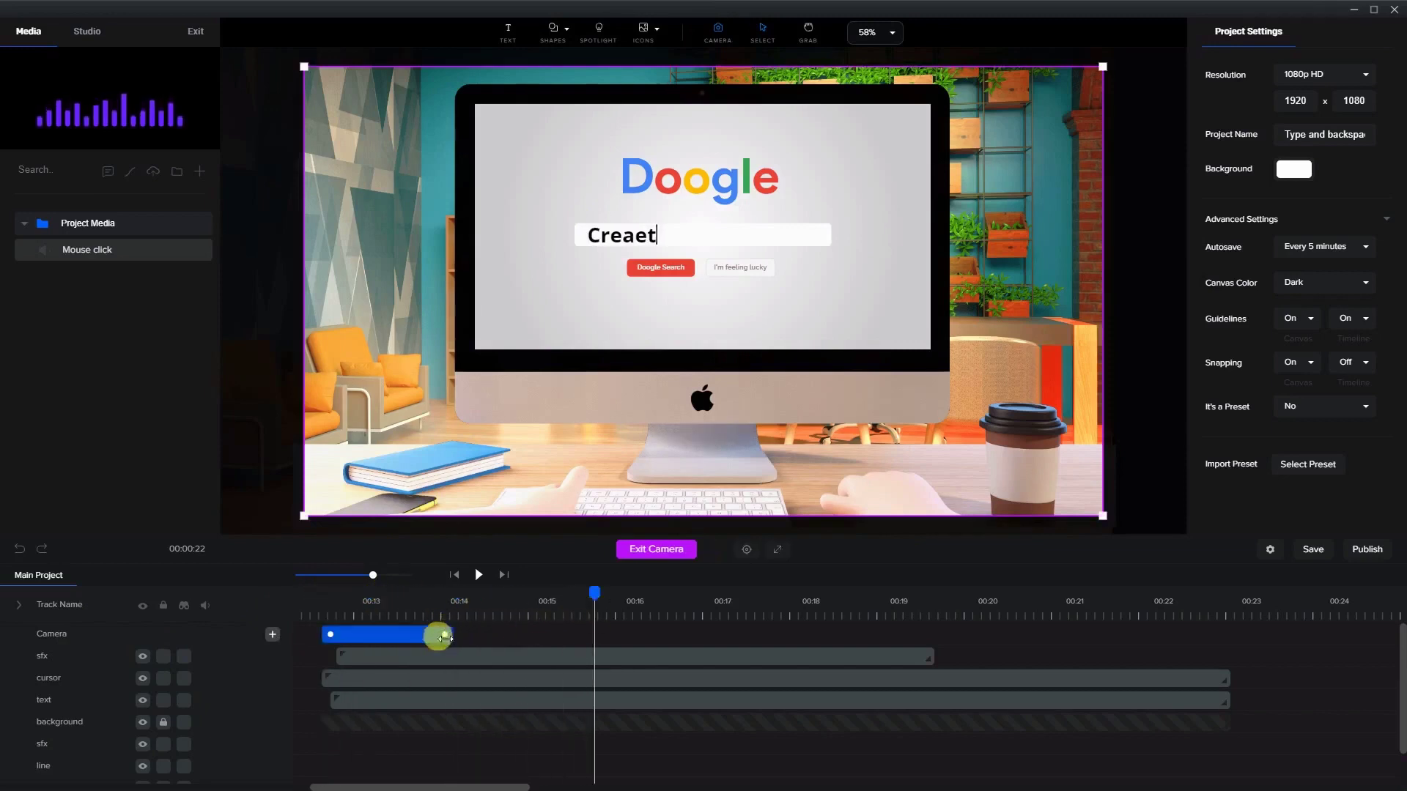
pyautogui.moveTo(441, 637); pyautogui.dragTo(575, 636)
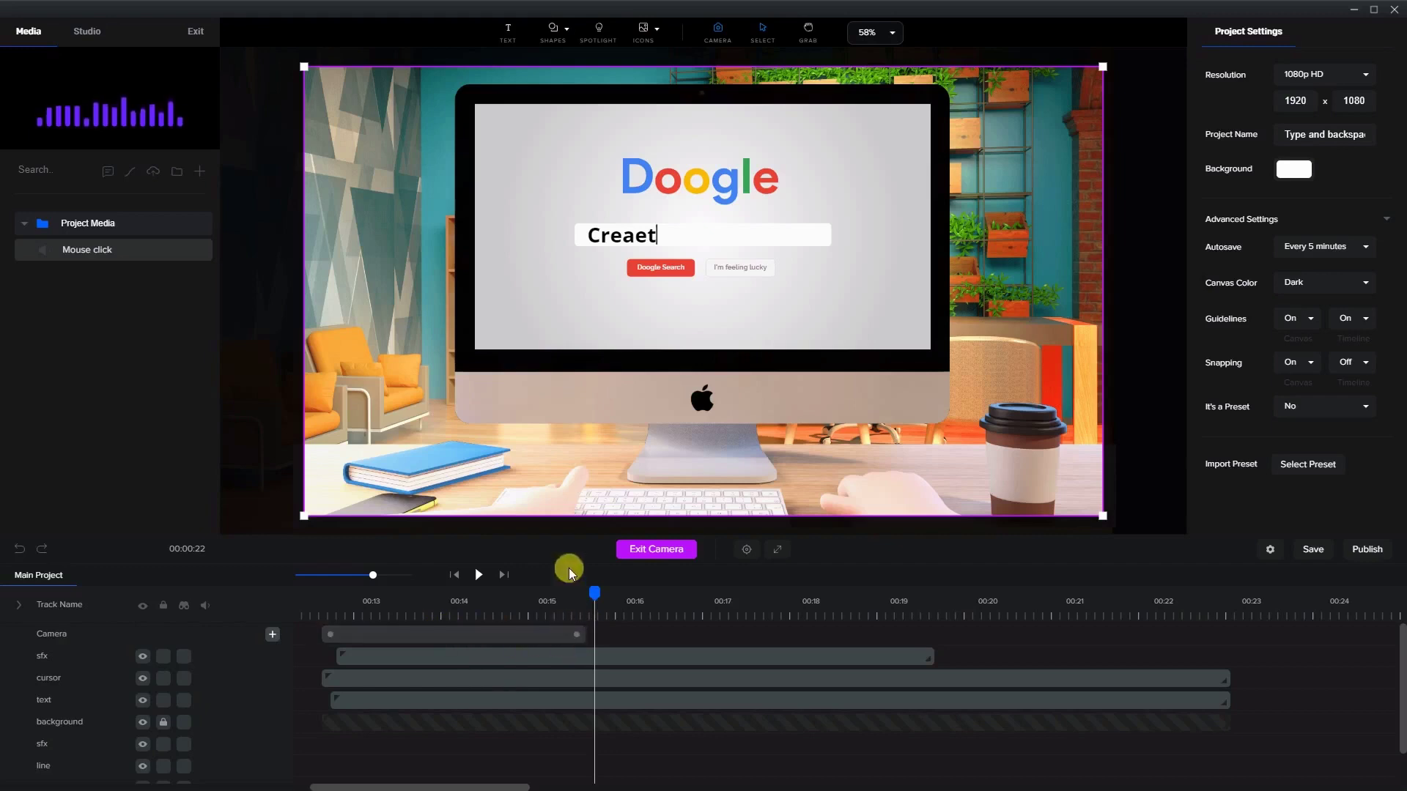
# - Shrink and centre the camera's end frame around the computer monitor, and play back the typing animation from its start
pyautogui.moveTo(299, 513); pyautogui.dragTo(405, 459)
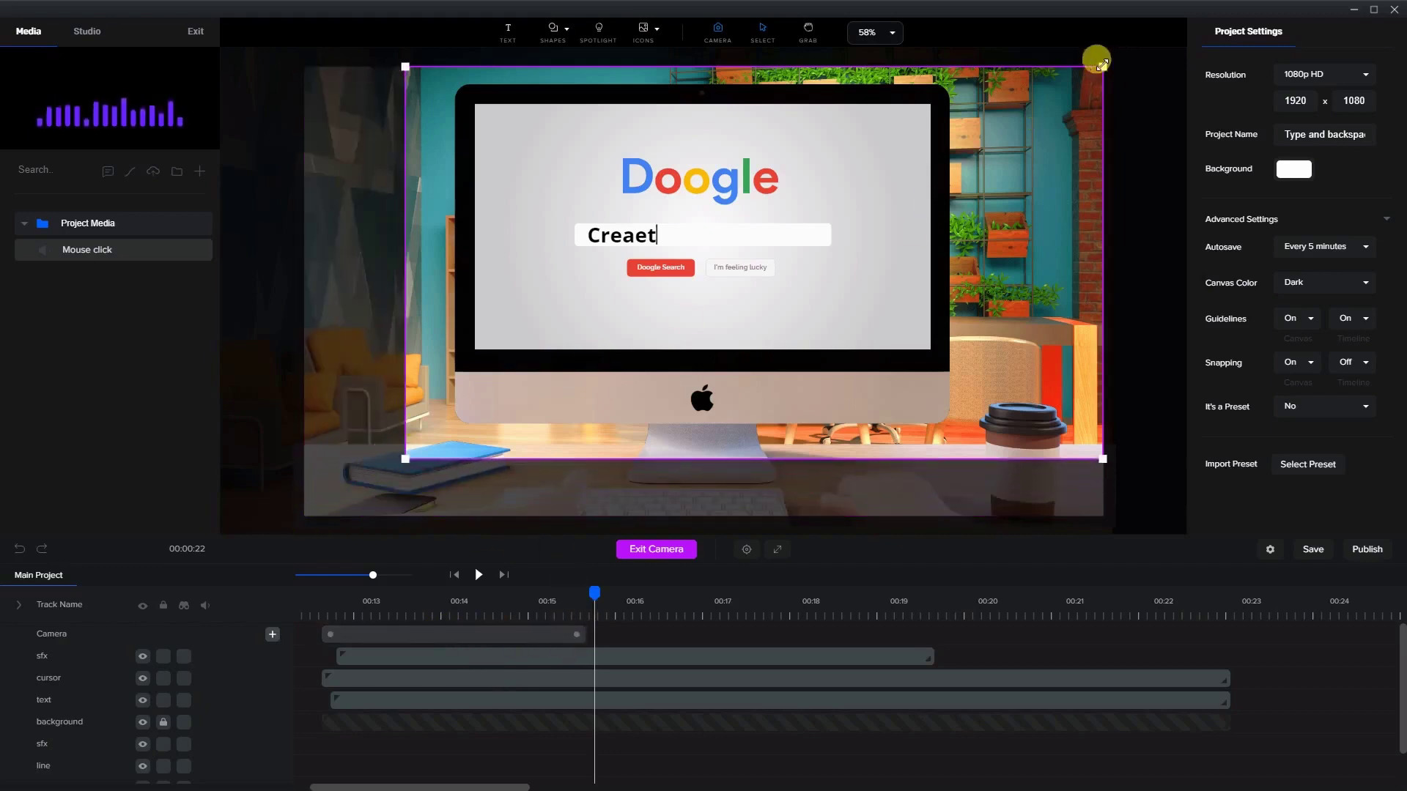
pyautogui.moveTo(1102, 67); pyautogui.dragTo(1035, 119)
pyautogui.moveTo(910, 399); pyautogui.dragTo(912, 390)
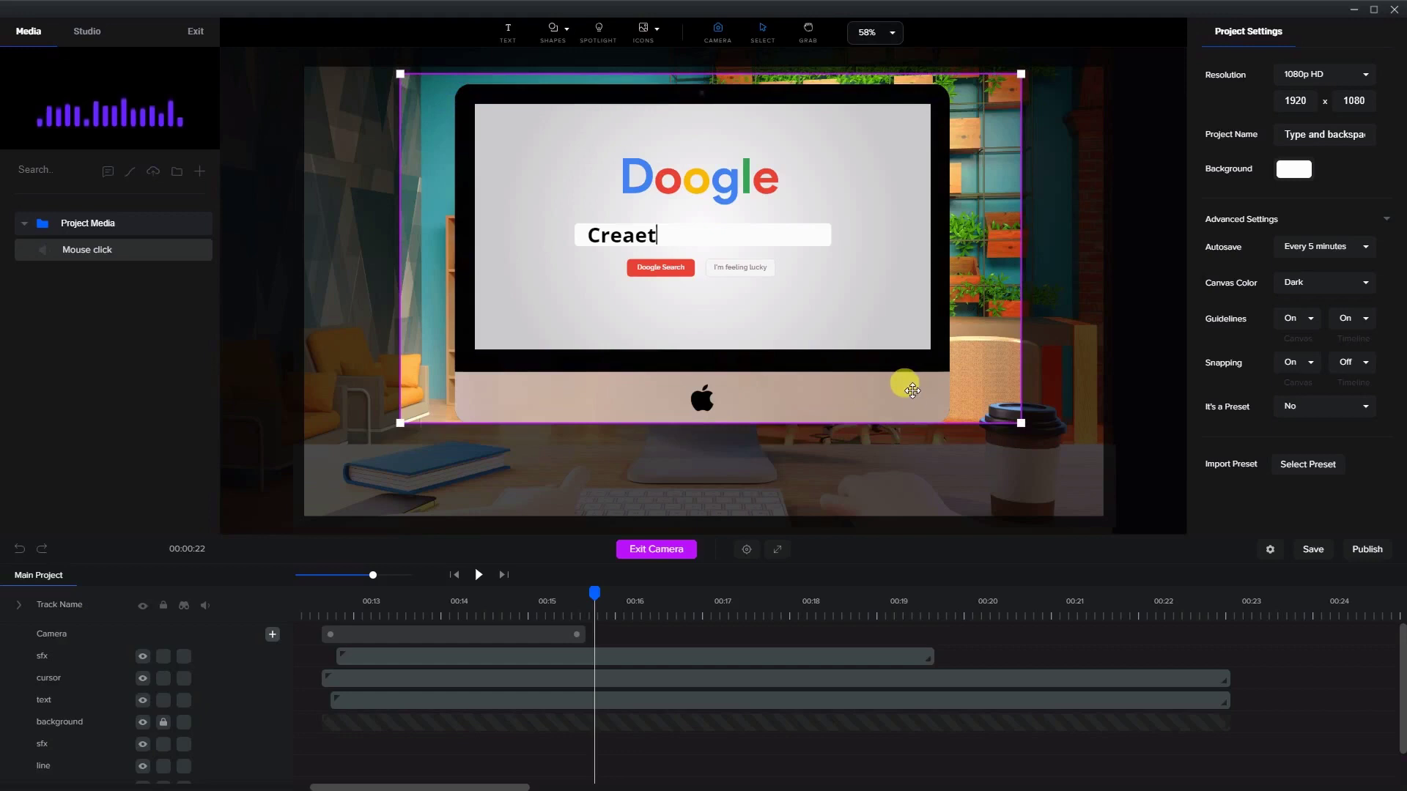
pyautogui.moveTo(987, 398); pyautogui.dragTo(982, 396)
pyautogui.click(323, 609)
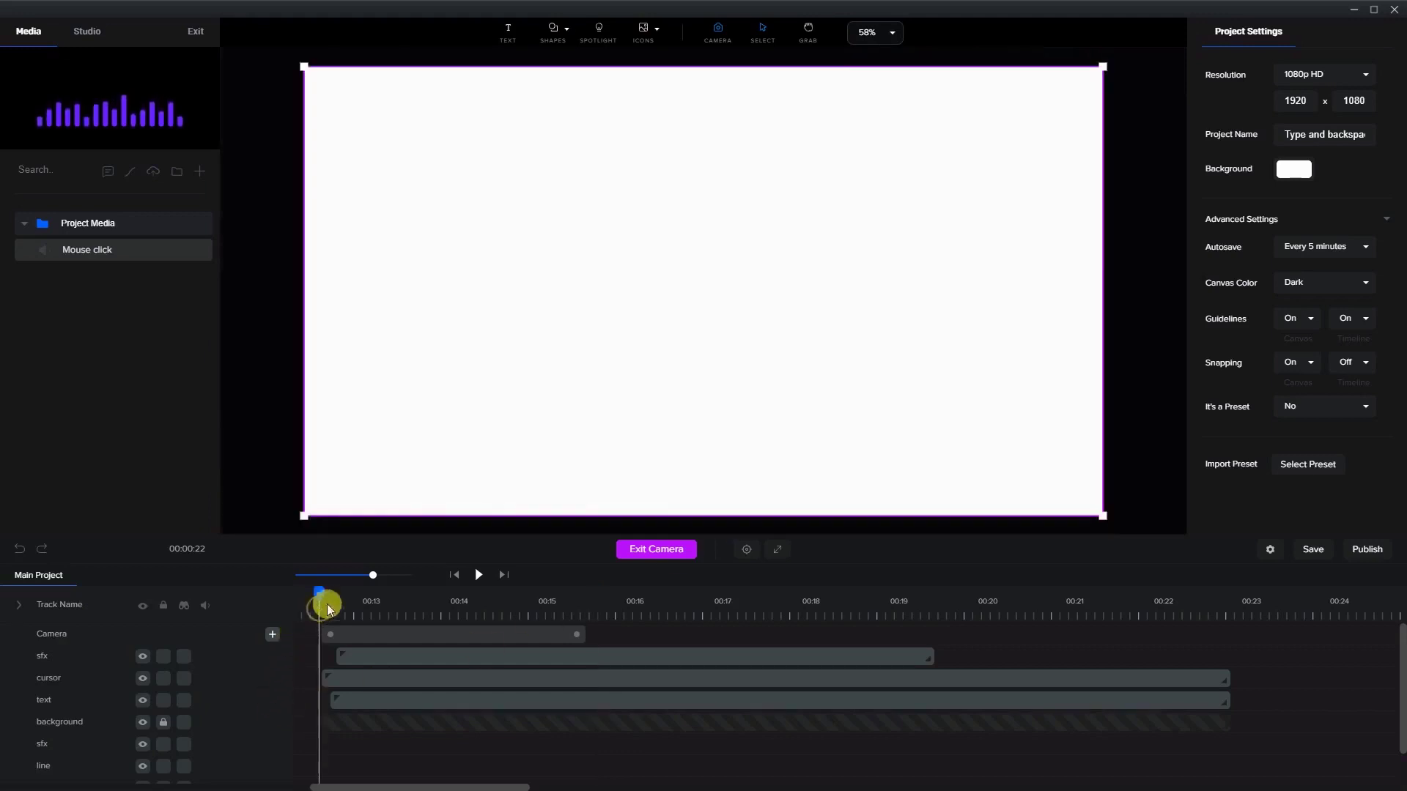
pyautogui.click(480, 575)
pyautogui.click(478, 575)
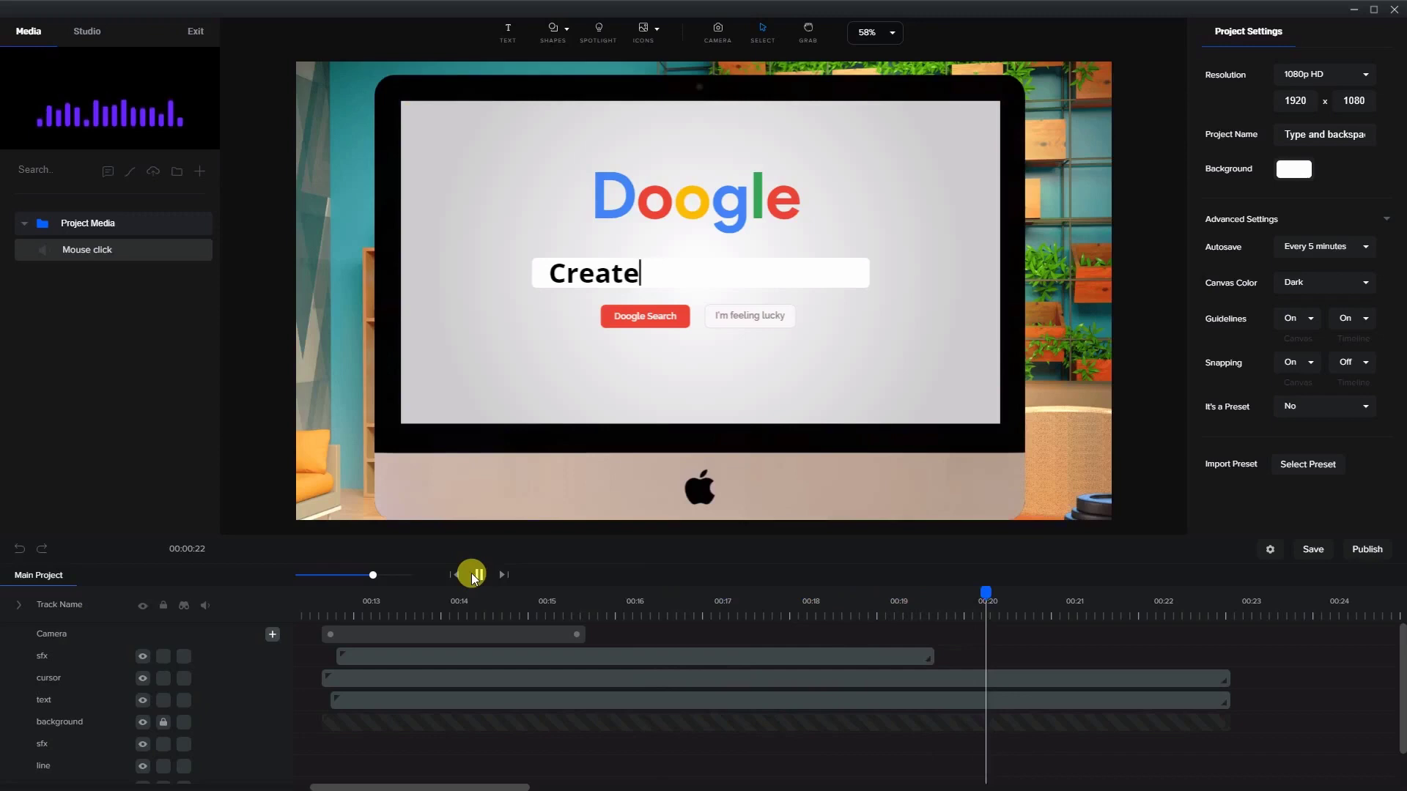
pyautogui.click(478, 577)
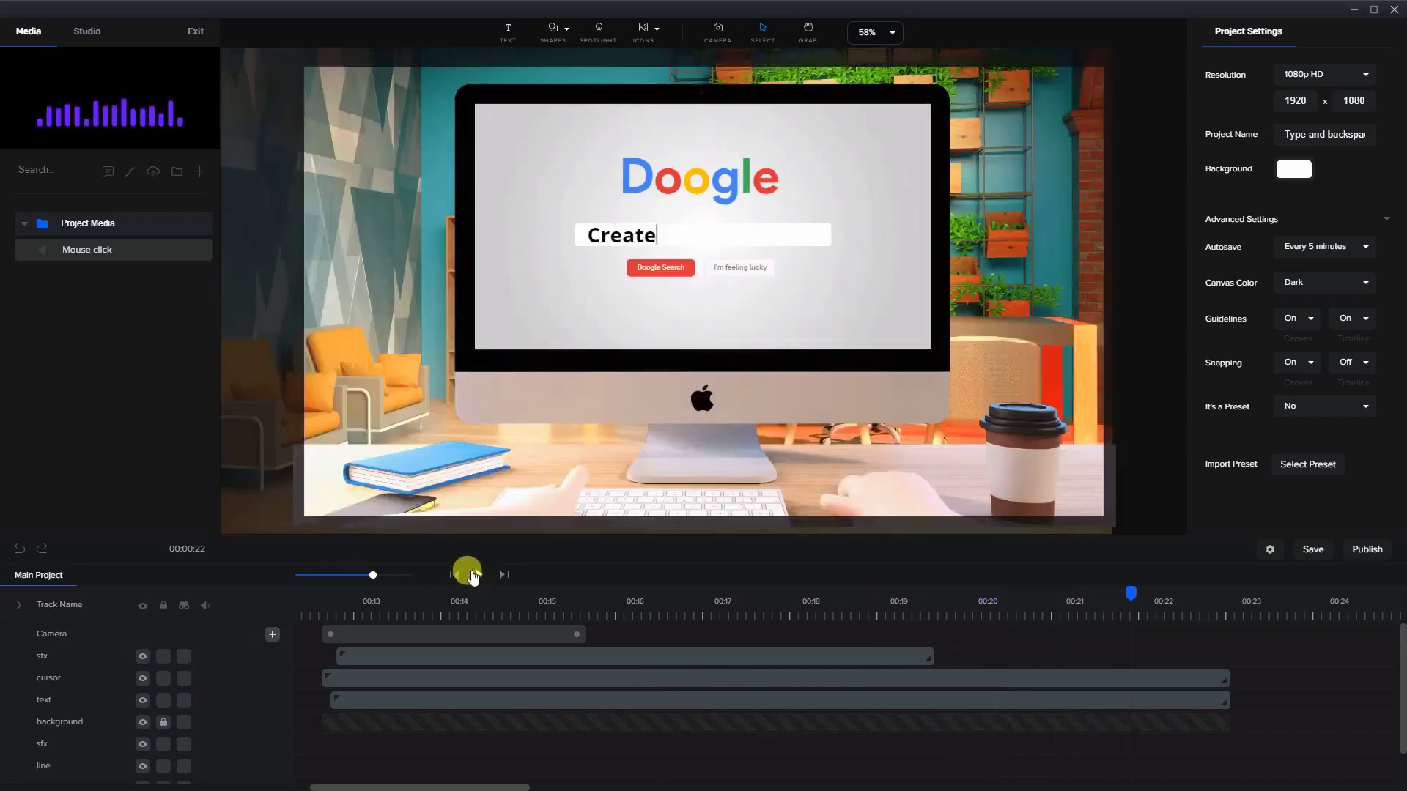